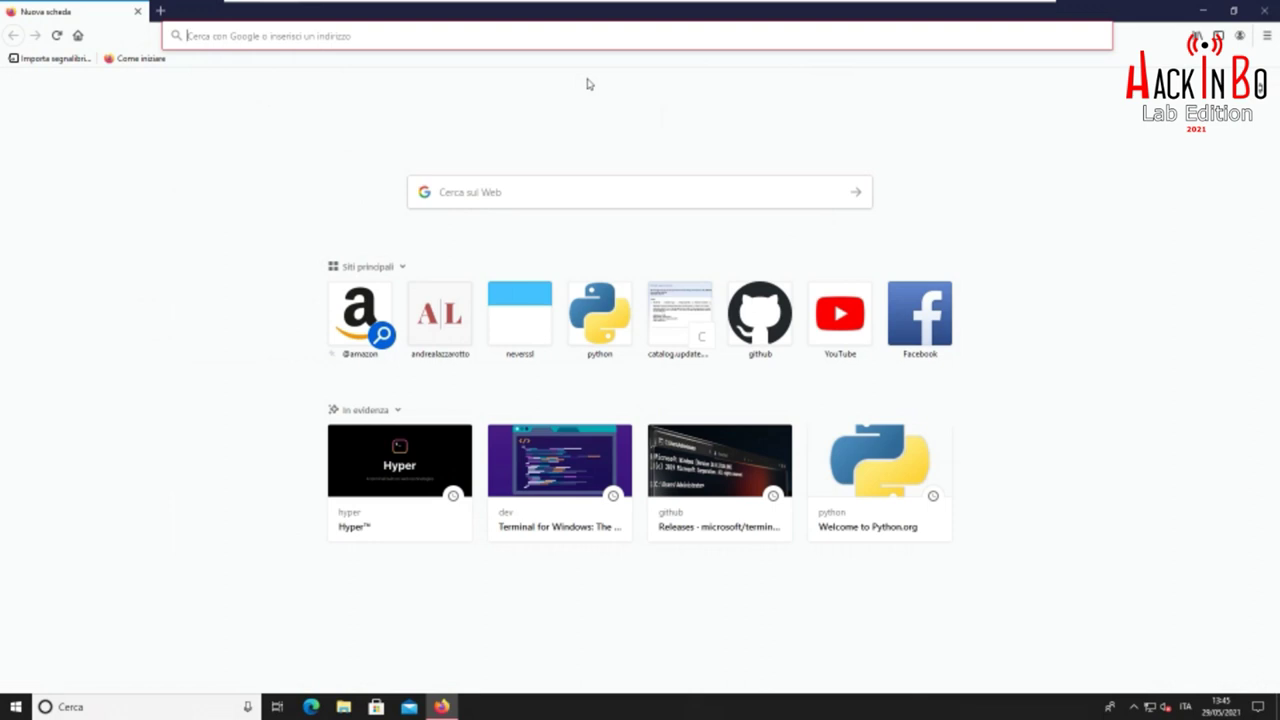
# Go to news.google.com and open the Il Post top story 'Una variante da tenere d'occhio'
pyautogui.click(566, 40)
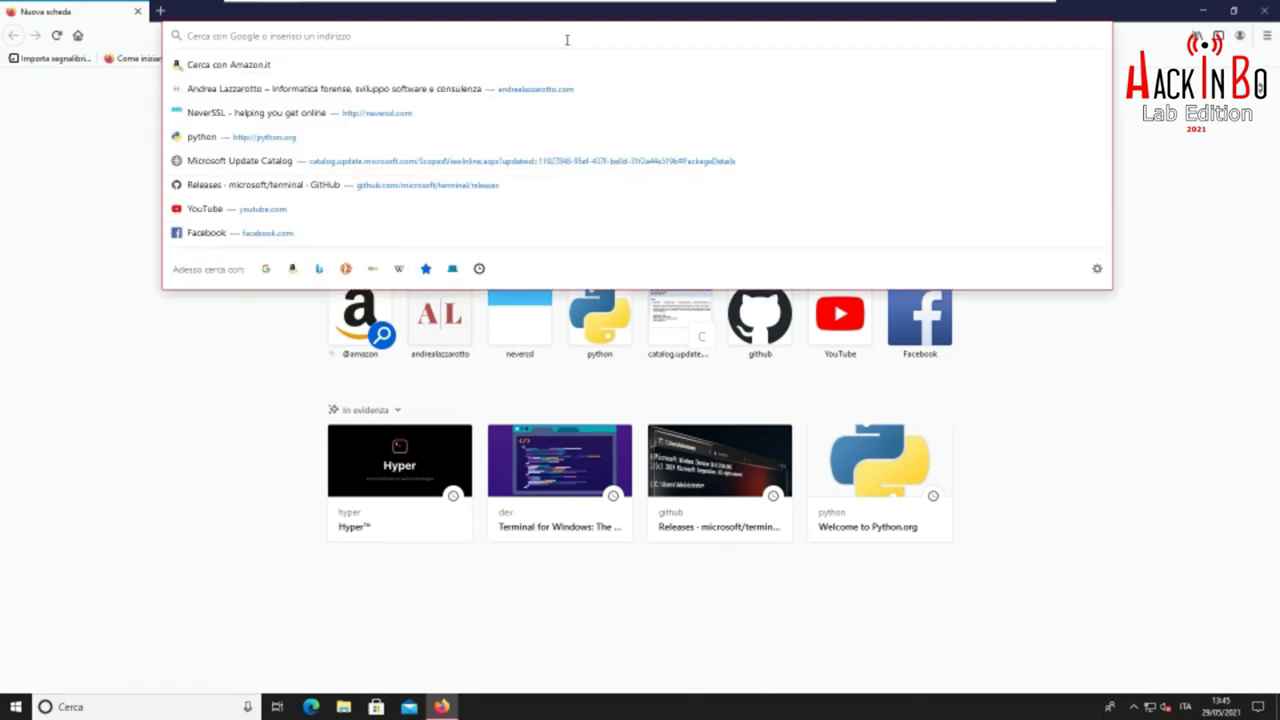
pyautogui.write('news.google.com')
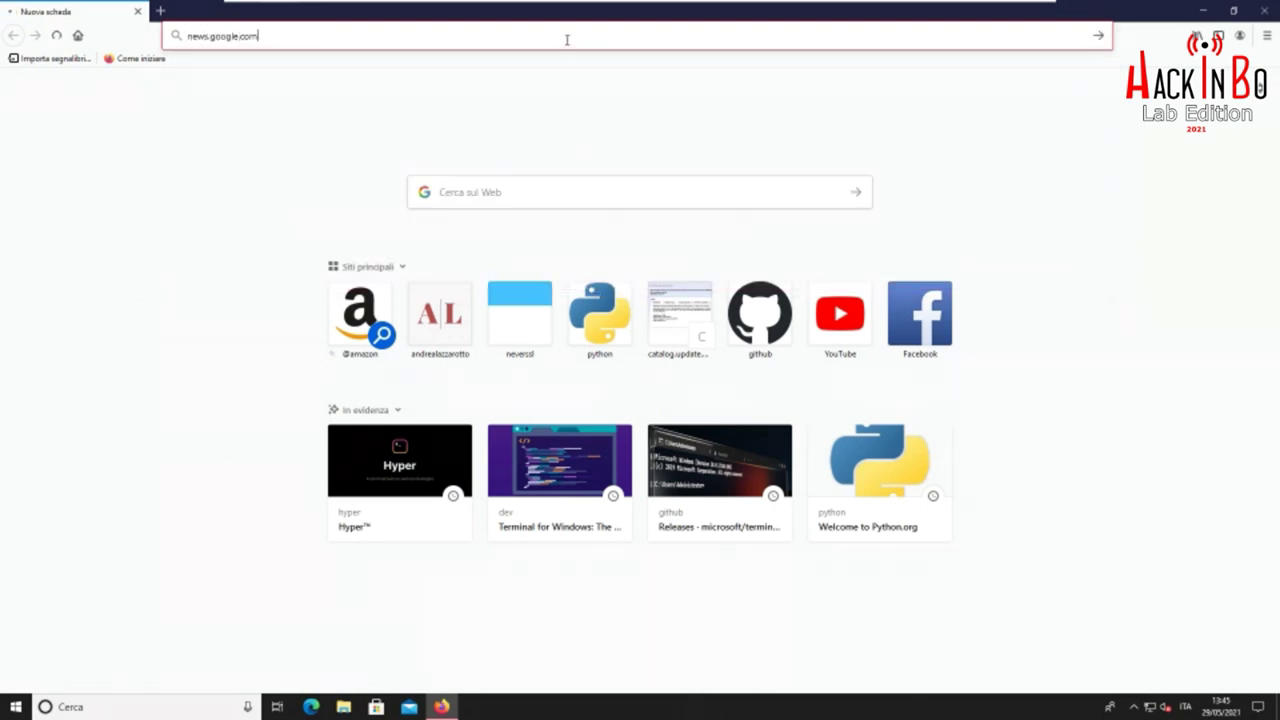
pyautogui.press('Return')
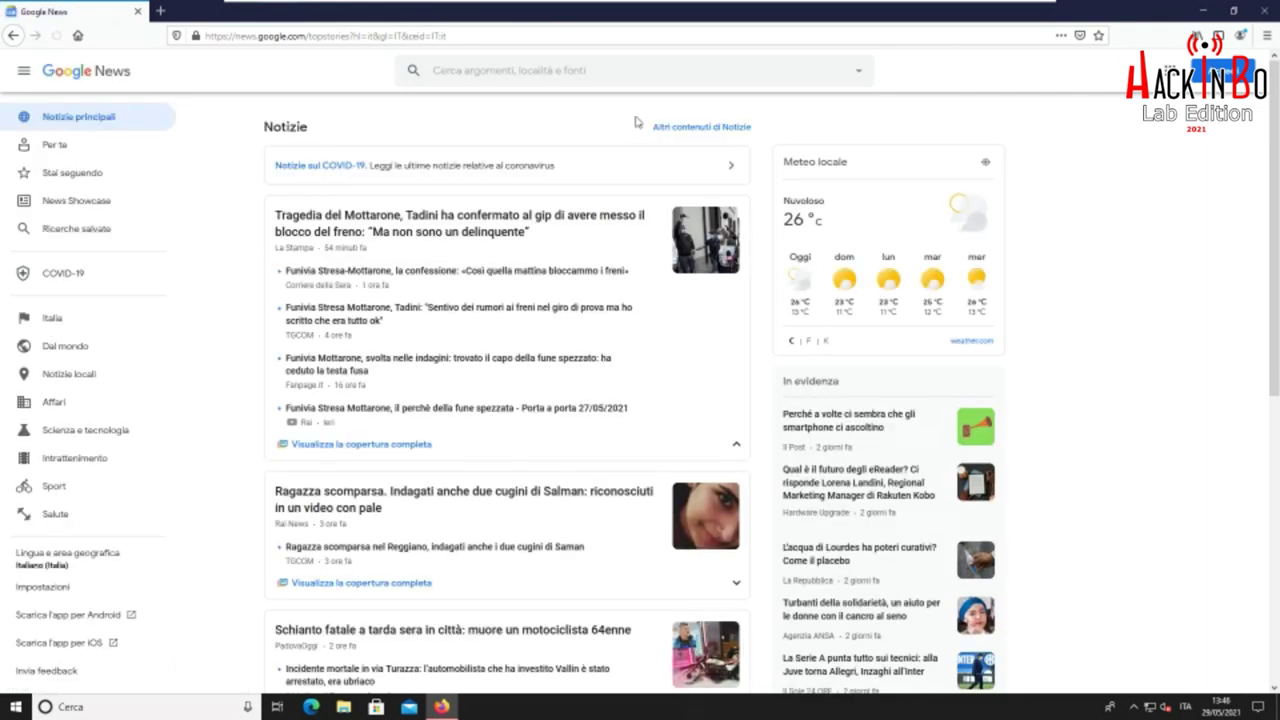
pyautogui.scroll(-5, 635, 122)
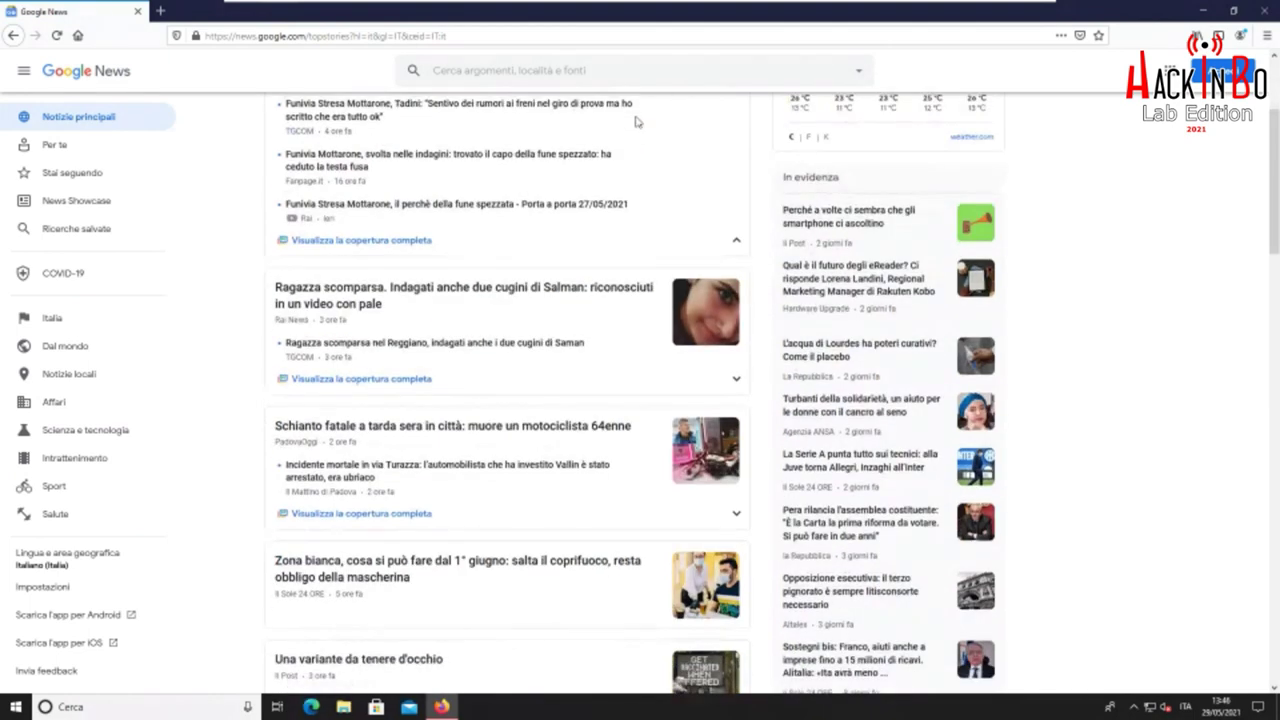
pyautogui.scroll(-2, 635, 122)
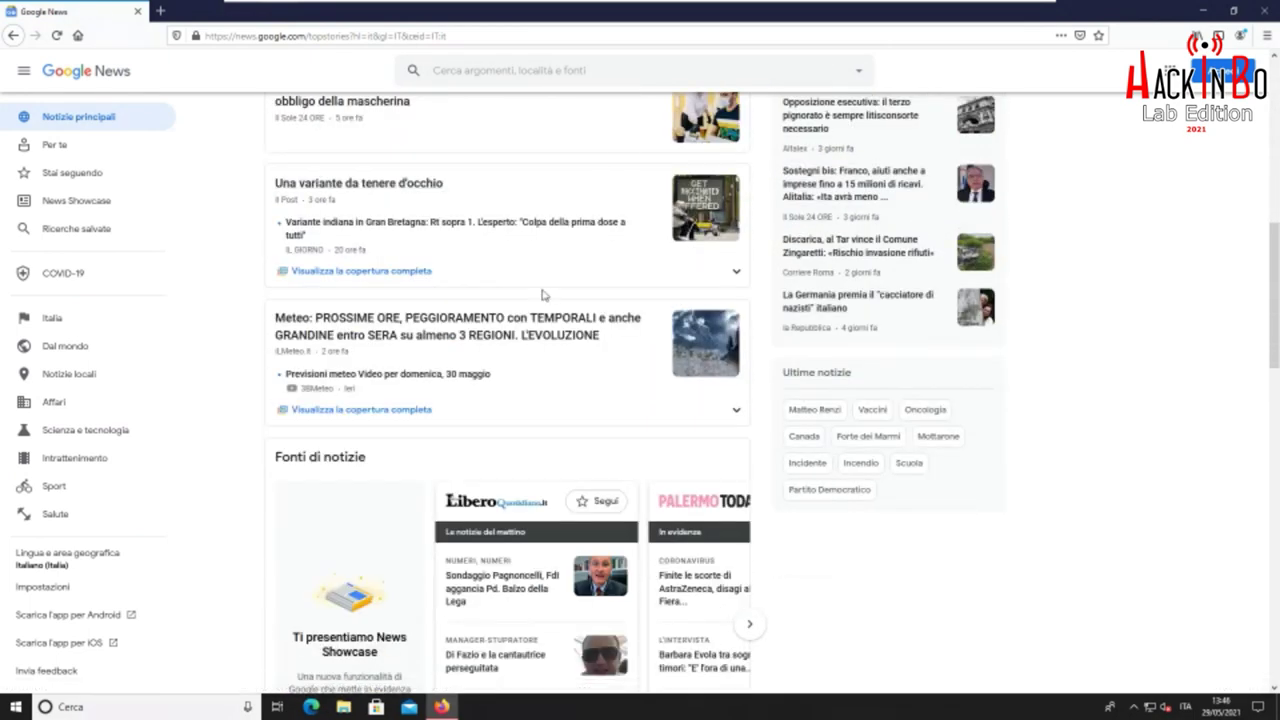
pyautogui.click(398, 185)
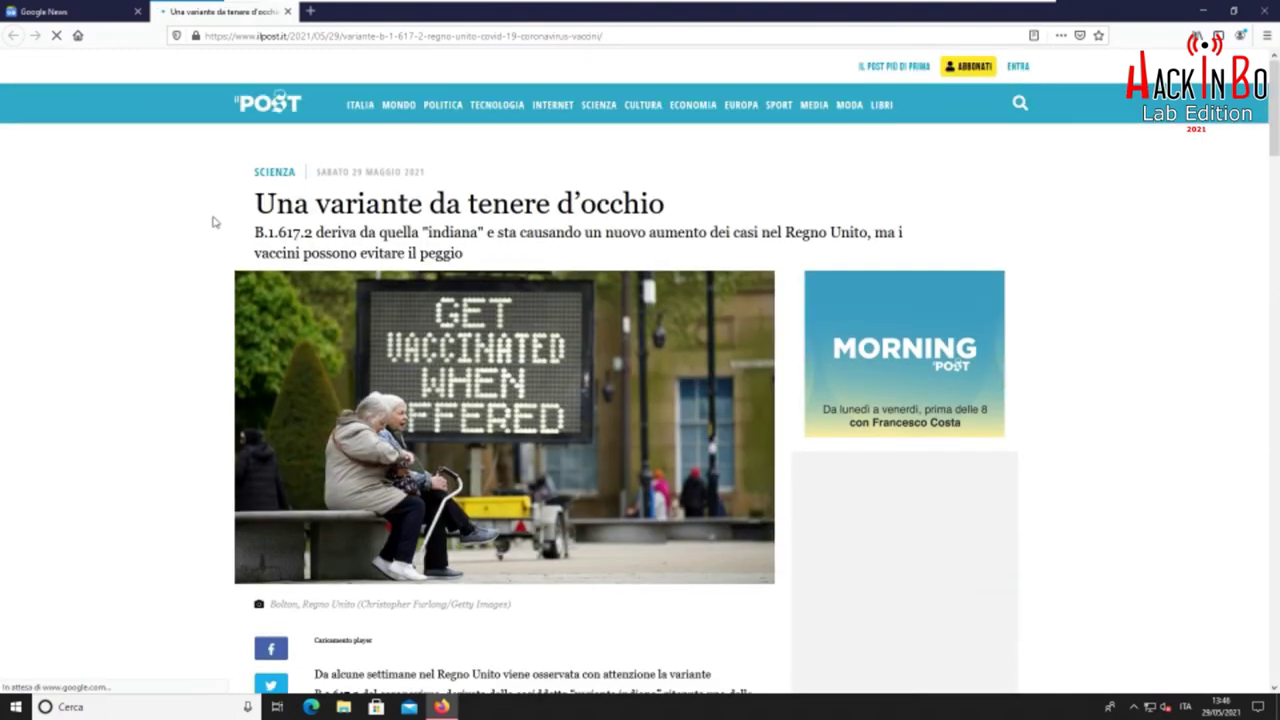
# Scroll through the article and accept the cookie notice with ACCETTO
pyautogui.scroll(-5, 213, 222)
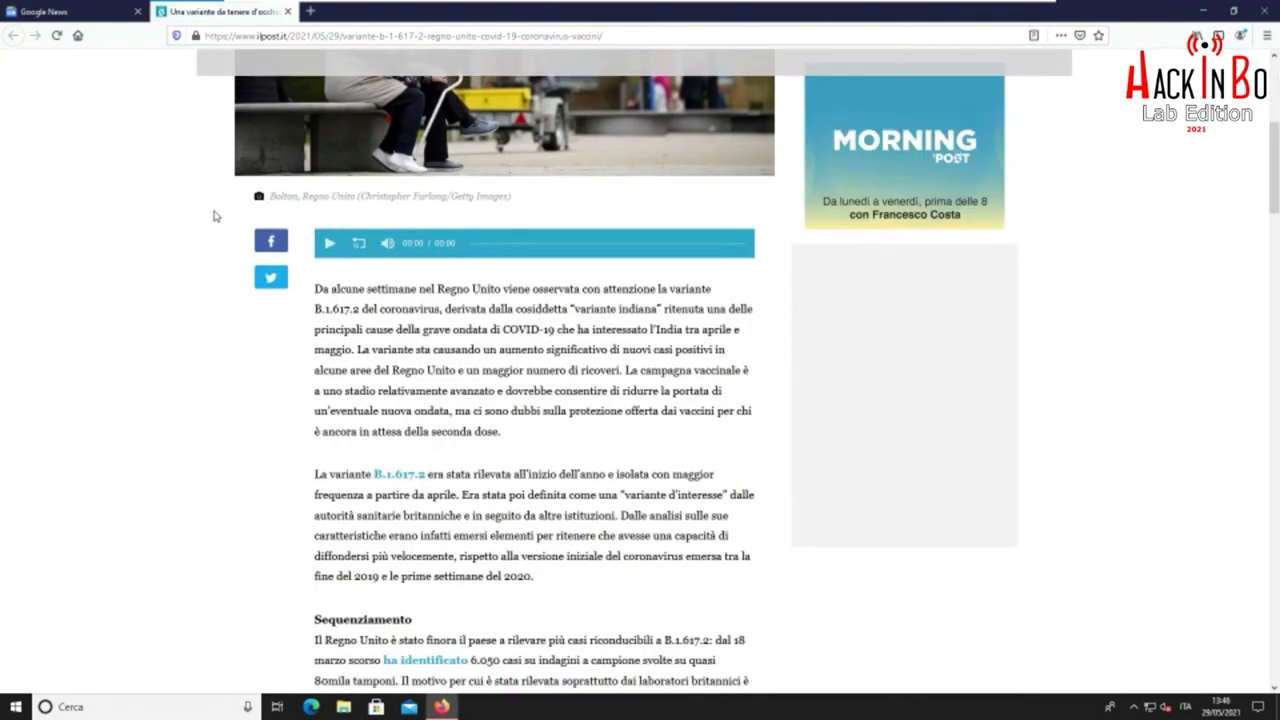
pyautogui.scroll(-6, 218, 215)
pyautogui.scroll(-3, 595, 235)
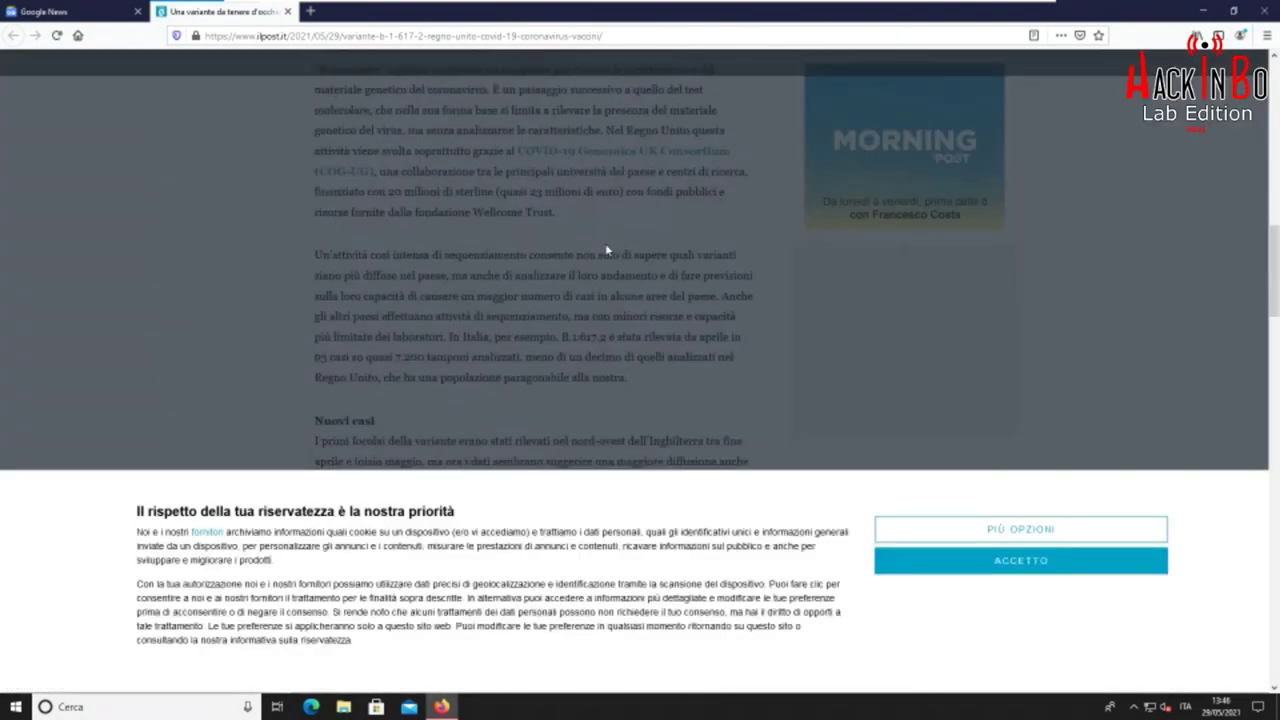
pyautogui.scroll(-3, 604, 248)
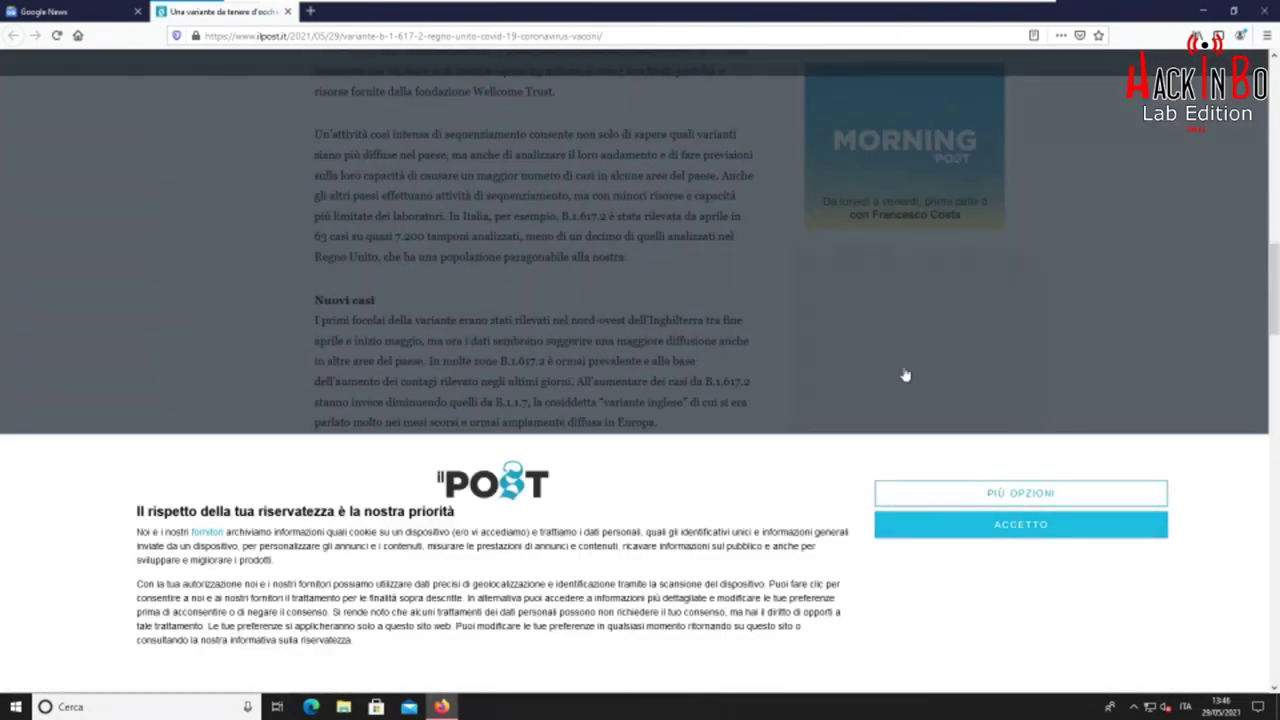
pyautogui.click(954, 457)
pyautogui.scroll(-10, 690, 250)
pyautogui.scroll(-10, 714, 224)
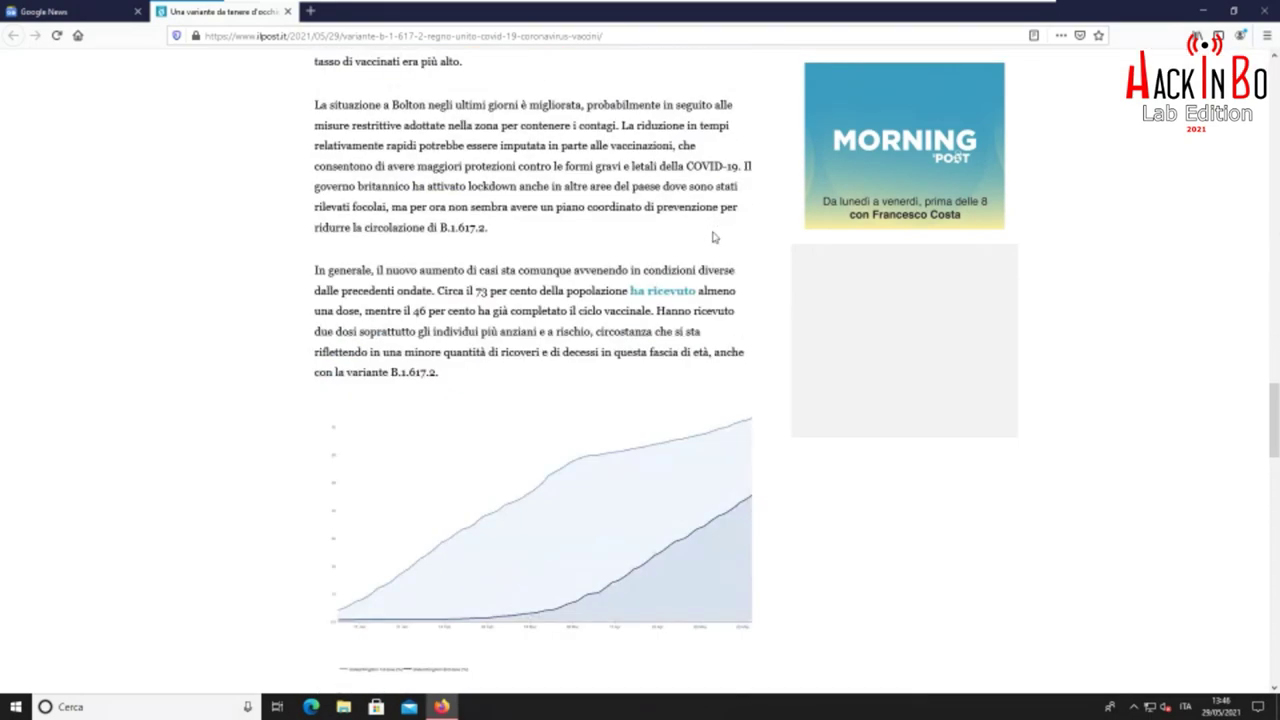
pyautogui.scroll(-15, 714, 235)
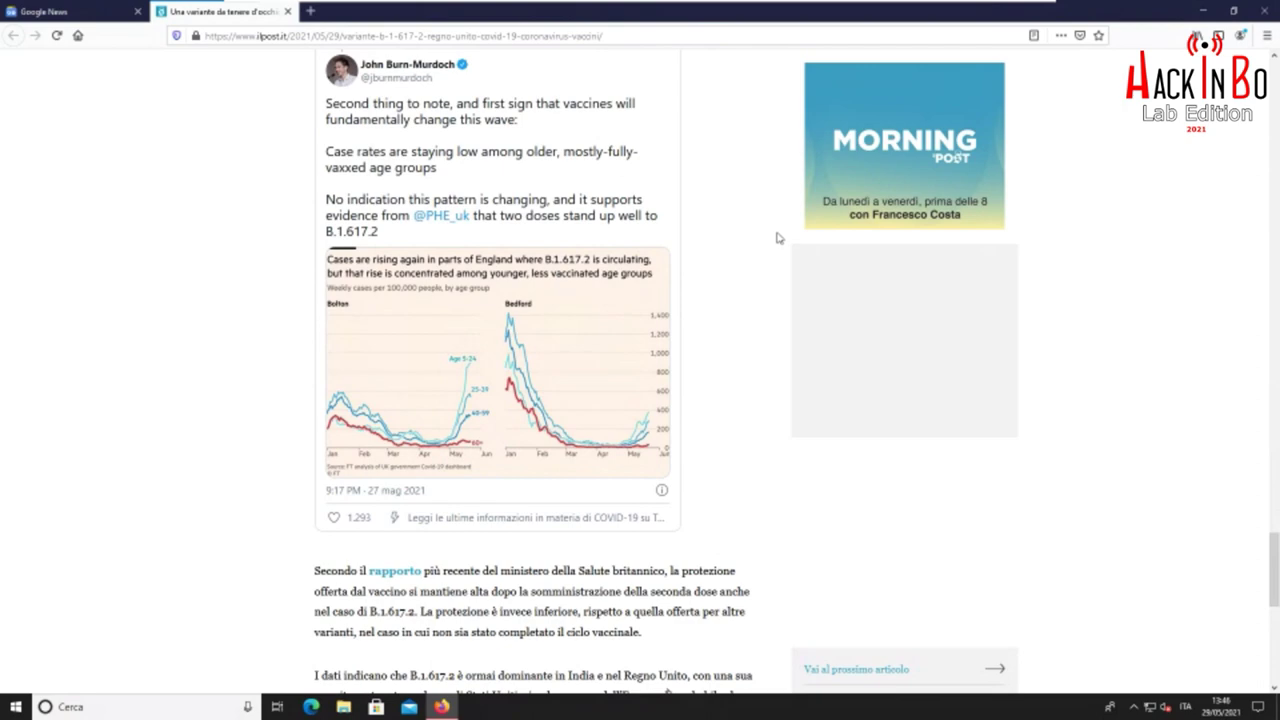
pyautogui.scroll(-6, 779, 236)
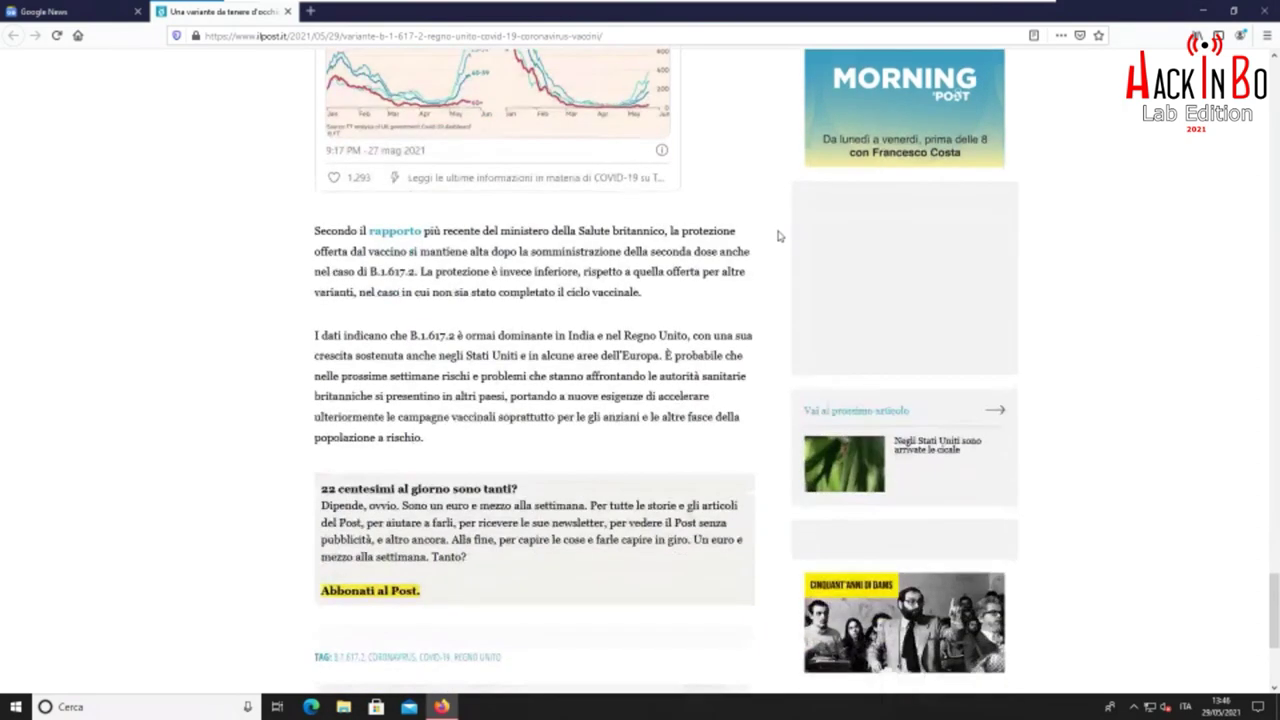
pyautogui.scroll(6, 778, 232)
pyautogui.scroll(10, 778, 232)
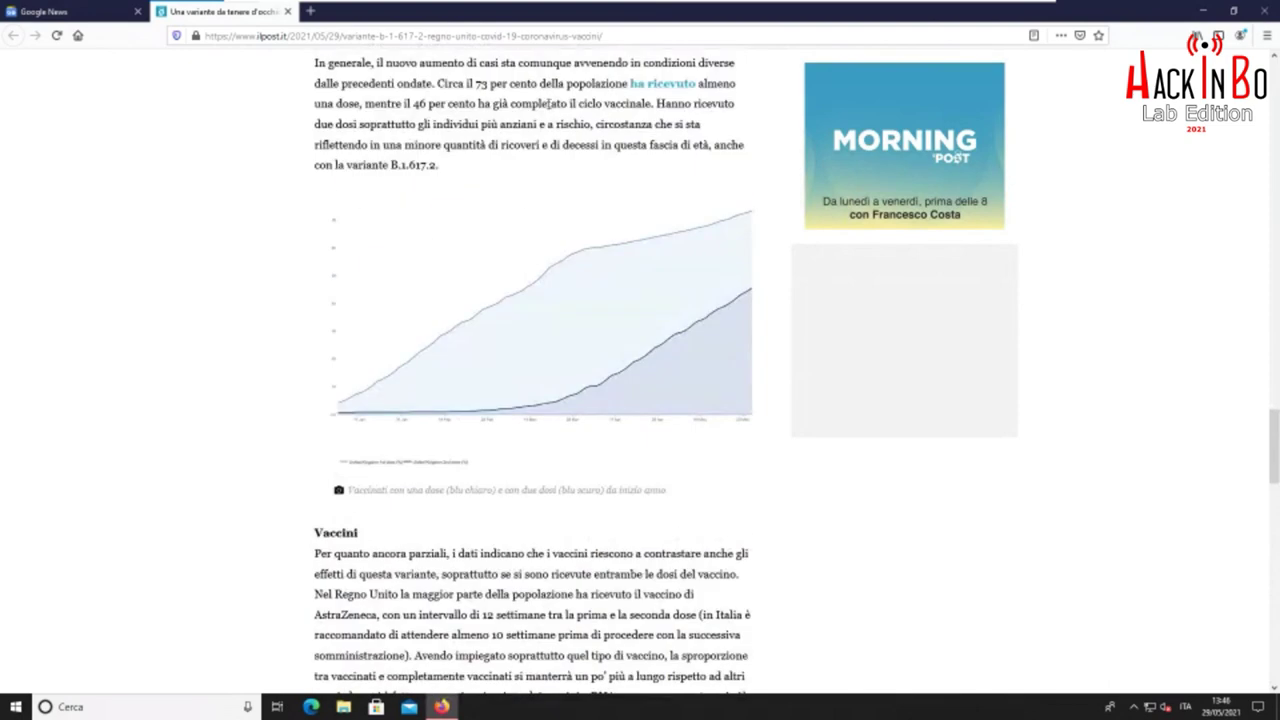
# Copy the article's web address from the address bar and scroll back to the top
pyautogui.click(533, 36)
pyautogui.rightClick(538, 40)
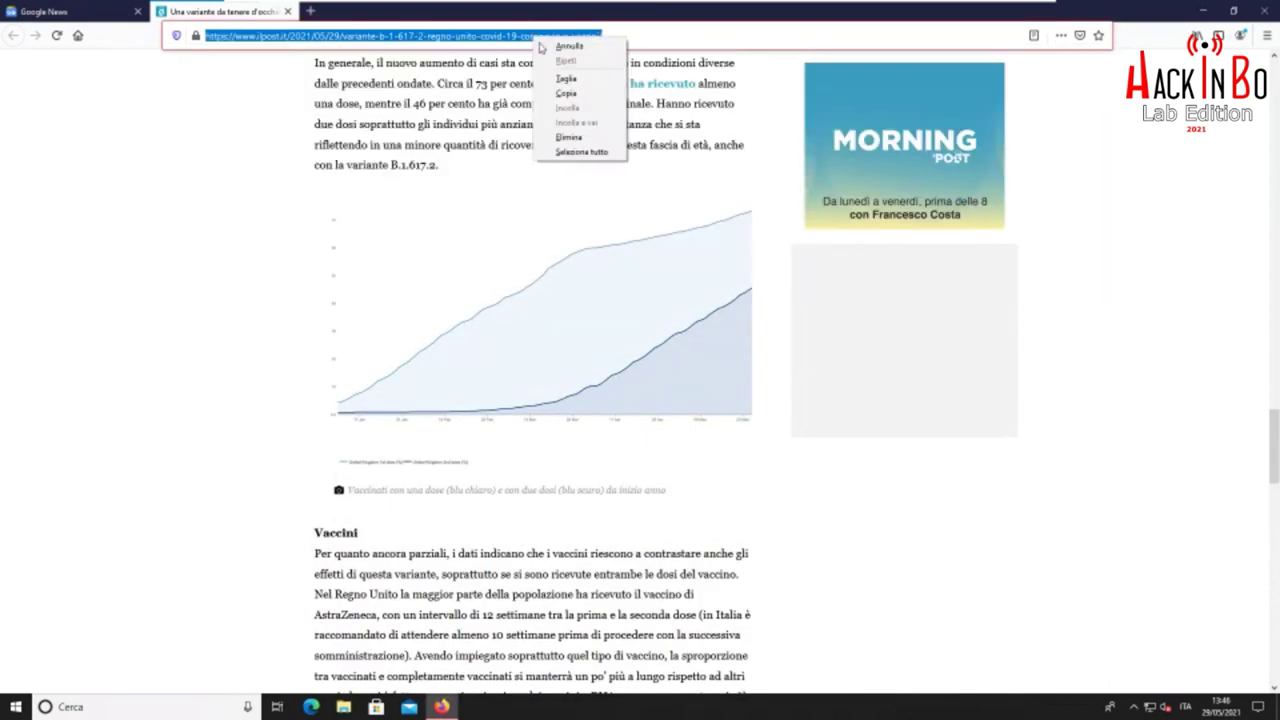
pyautogui.click(580, 93)
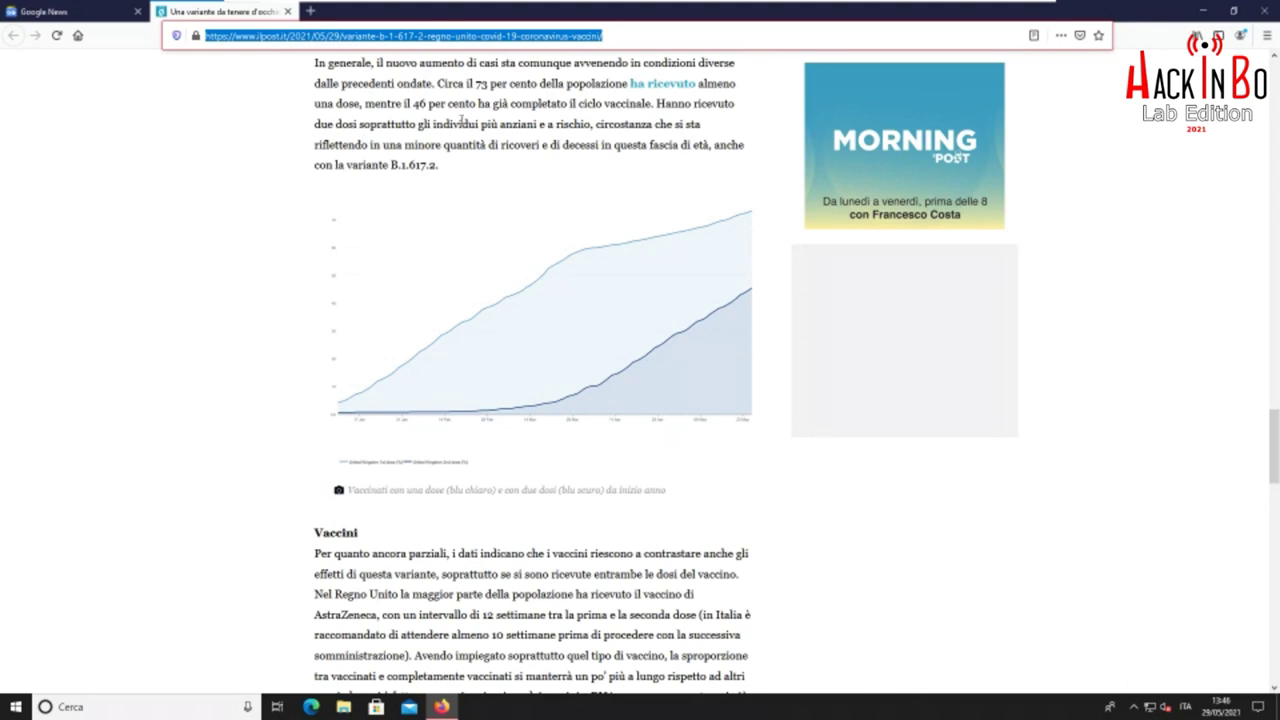
pyautogui.scroll(5, 489, 150)
pyautogui.scroll(20, 489, 150)
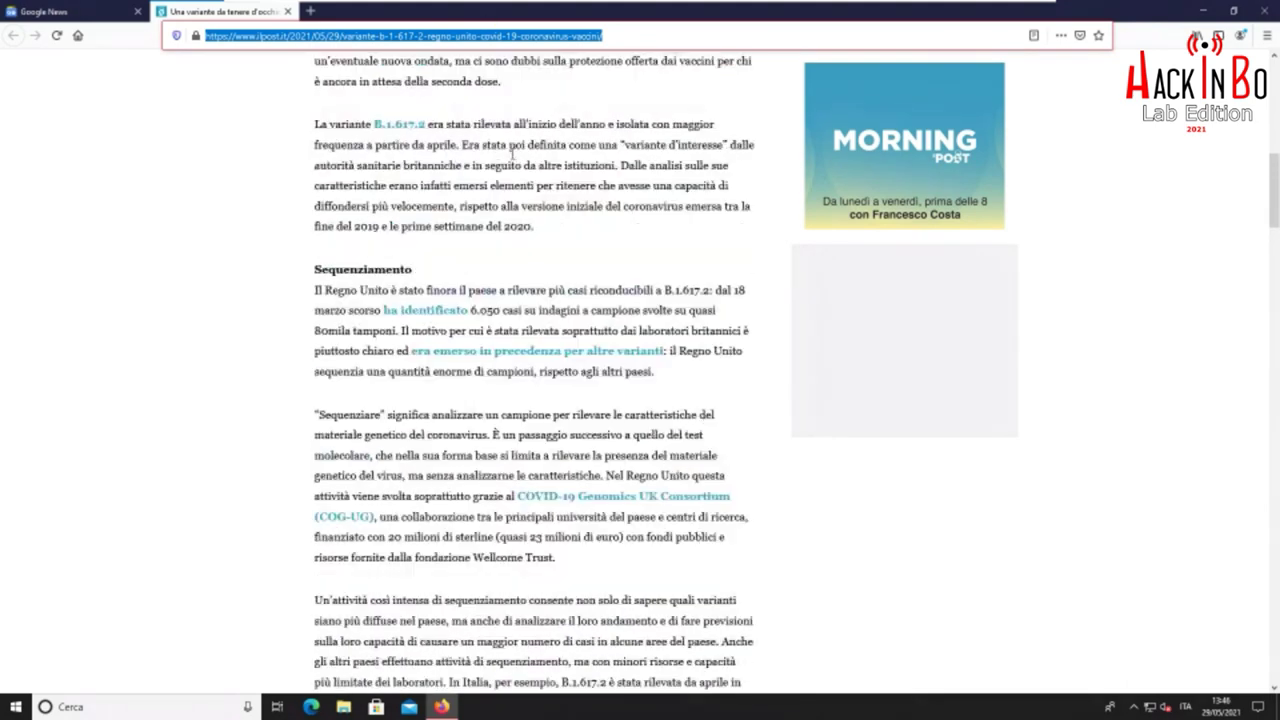
pyautogui.scroll(1, 511, 163)
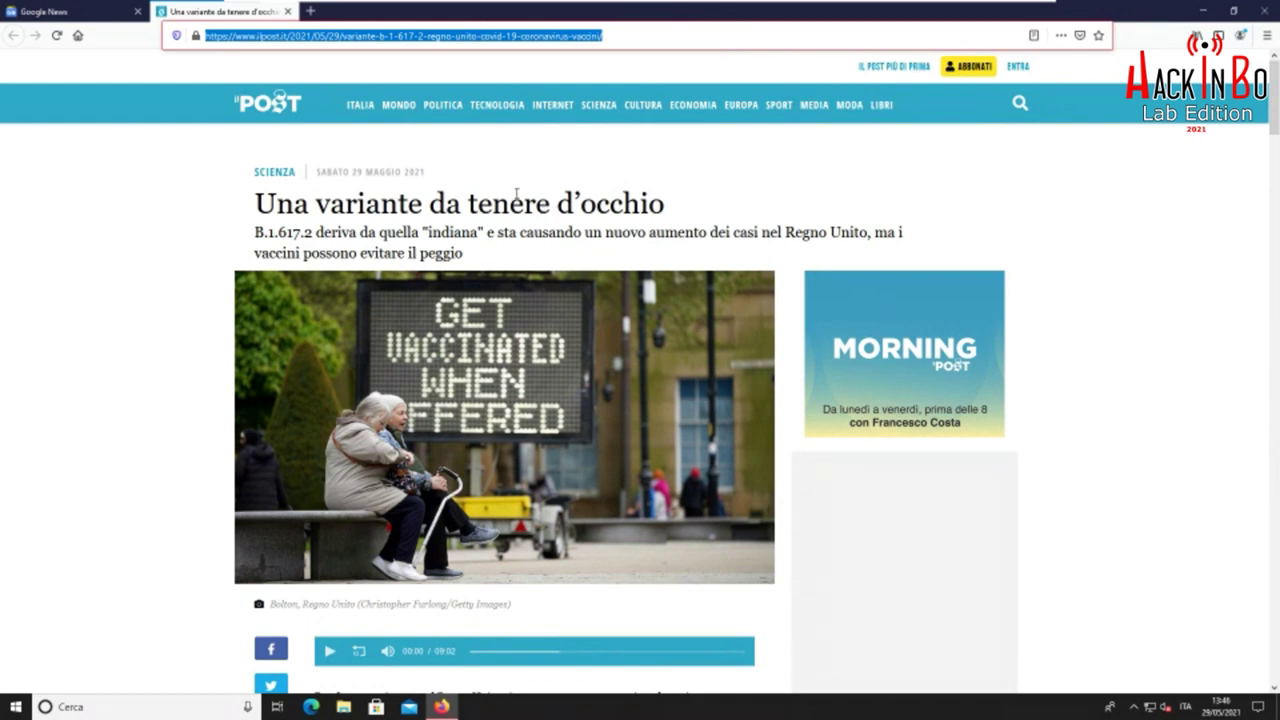
pyautogui.click(312, 12)
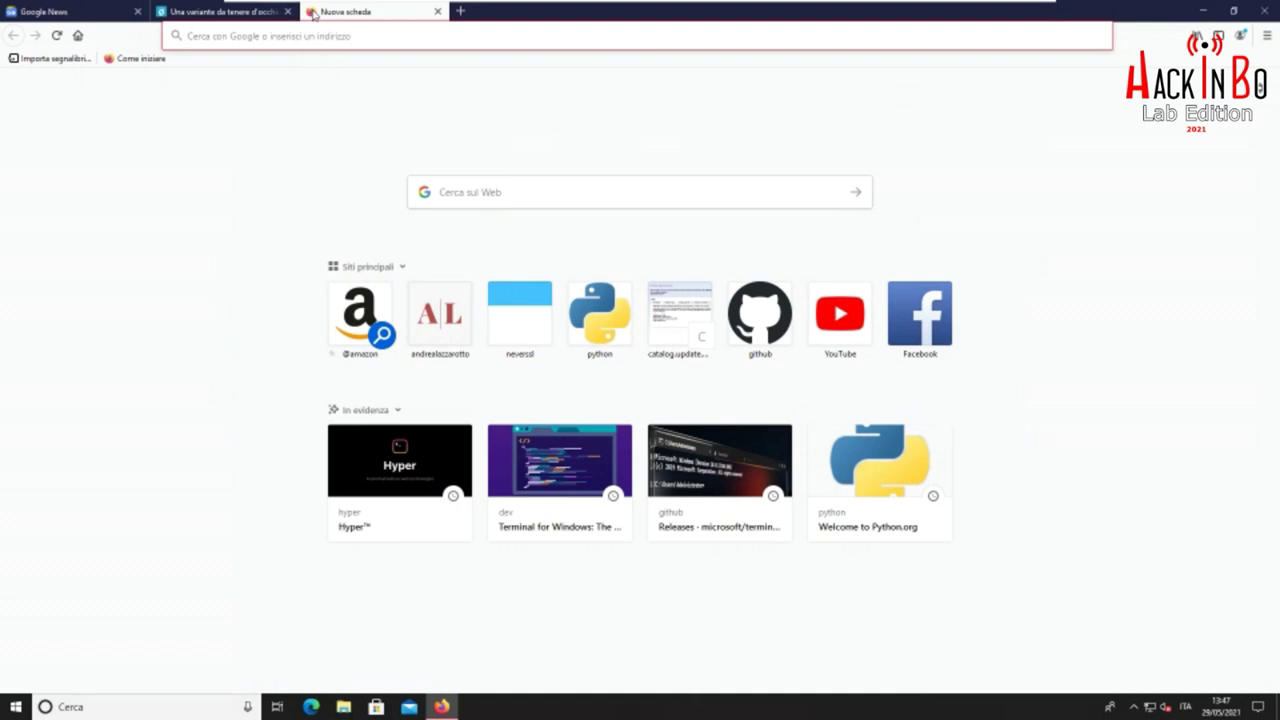
# Load archive.today and briefly highlight its heading about archiving a web page
pyautogui.write('archive')
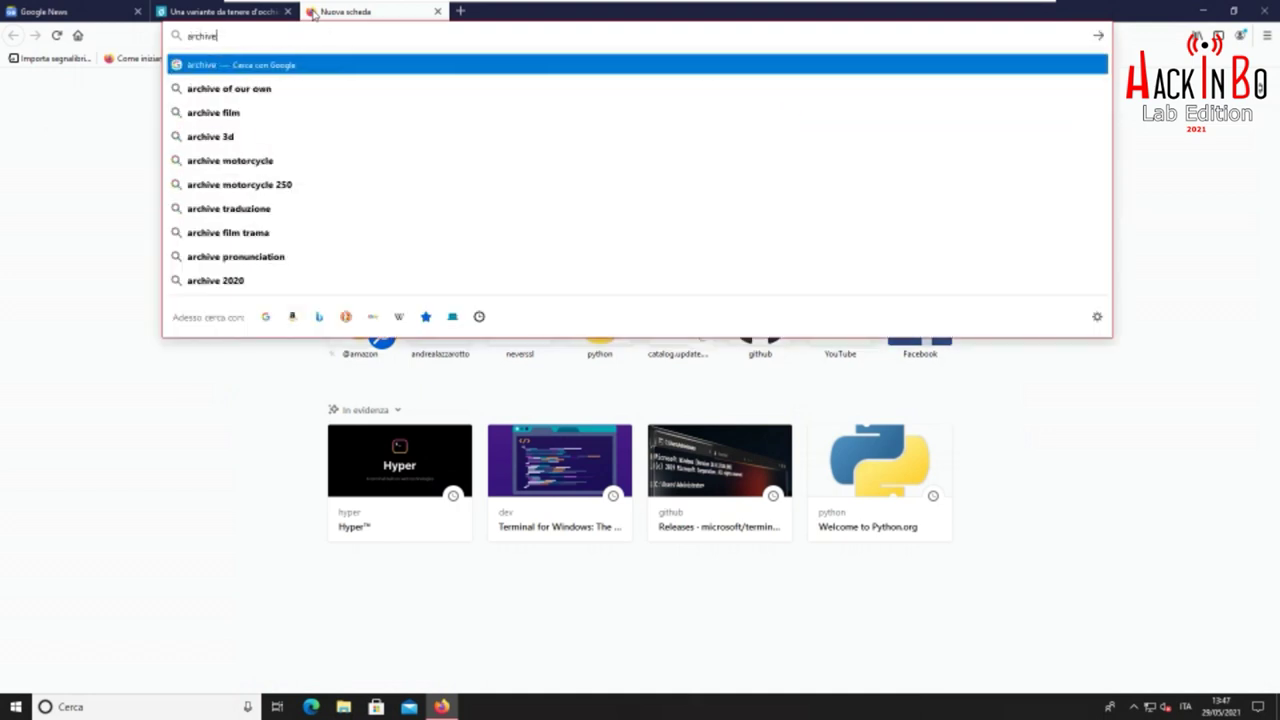
pyautogui.write('.today')
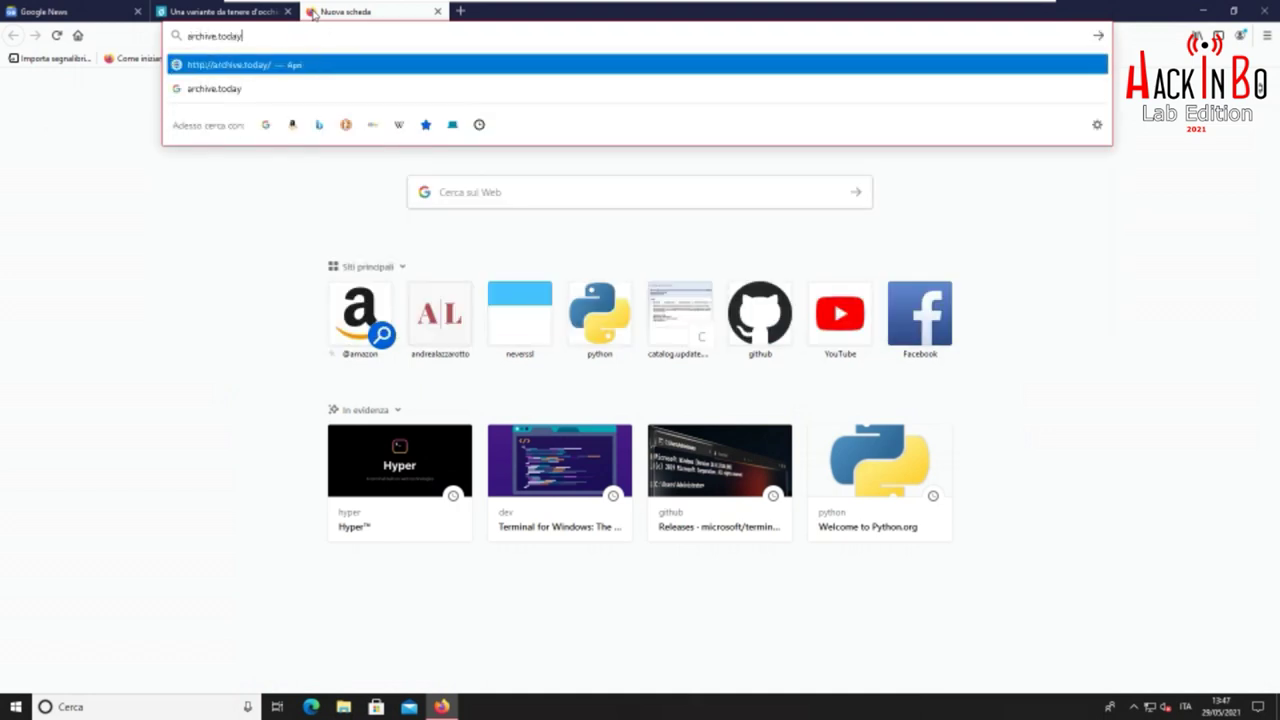
pyautogui.press('Return')
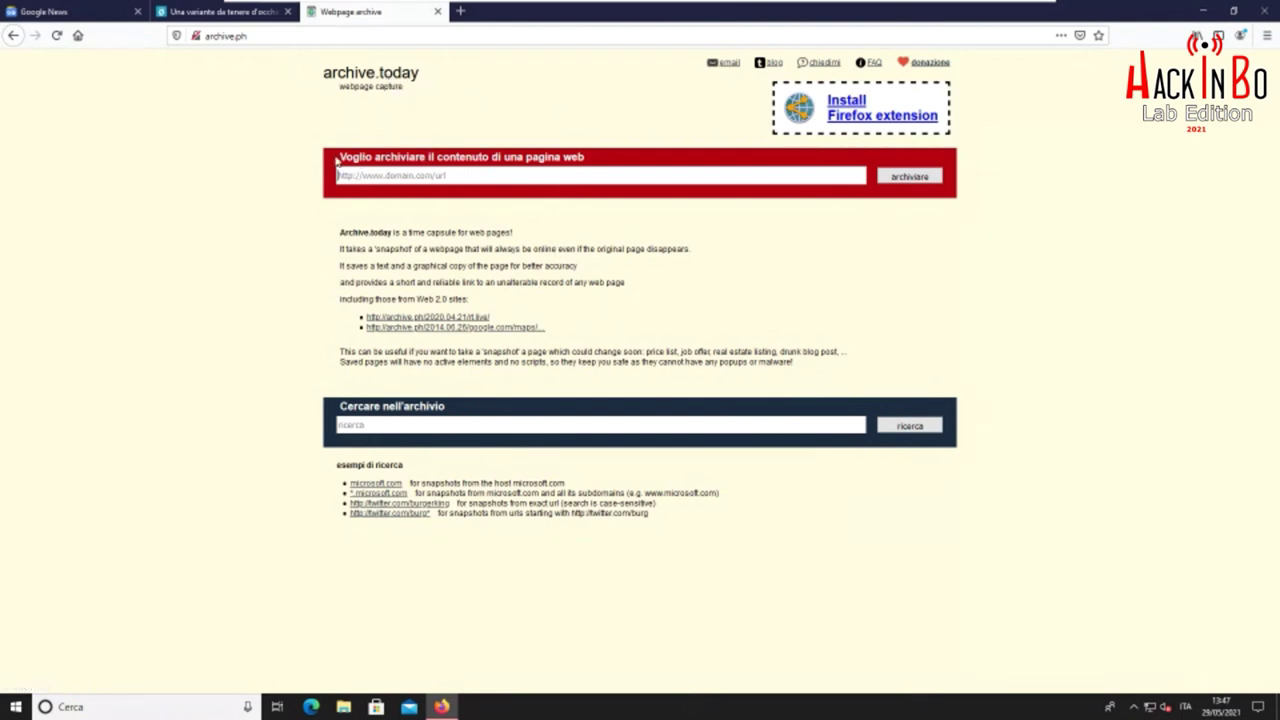
pyautogui.moveTo(341, 155); pyautogui.dragTo(589, 158)
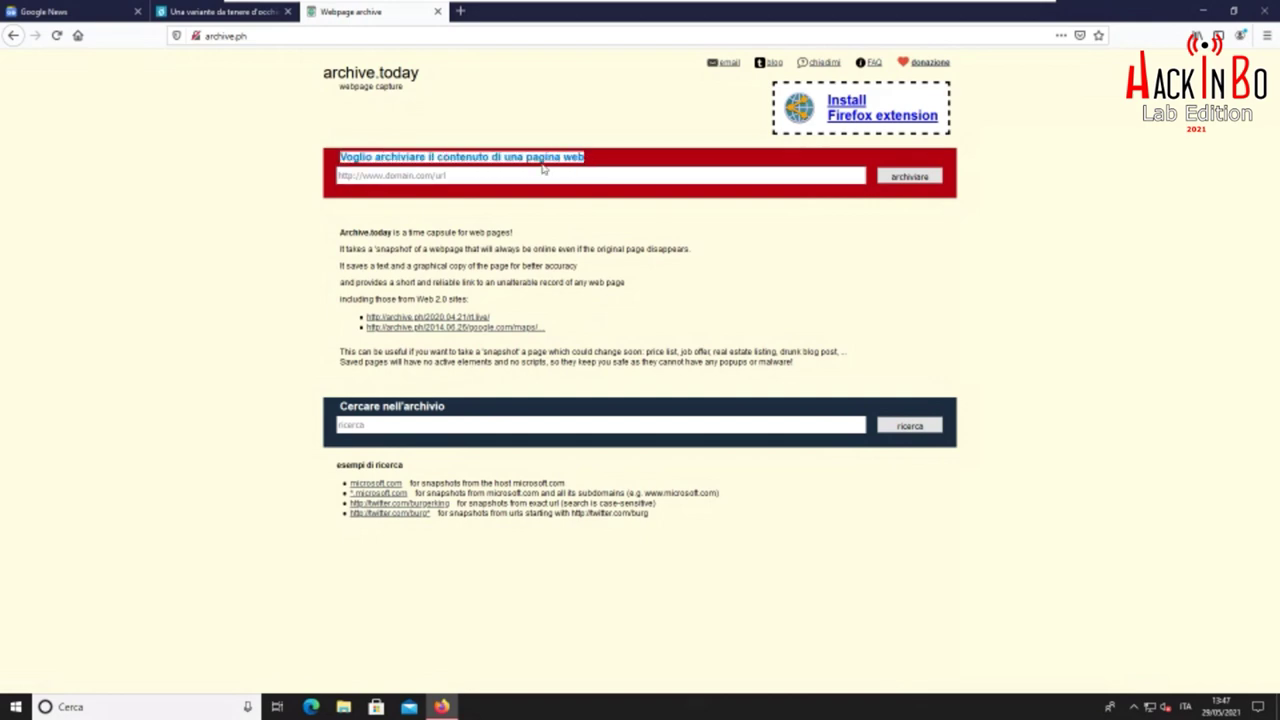
pyautogui.click(548, 157)
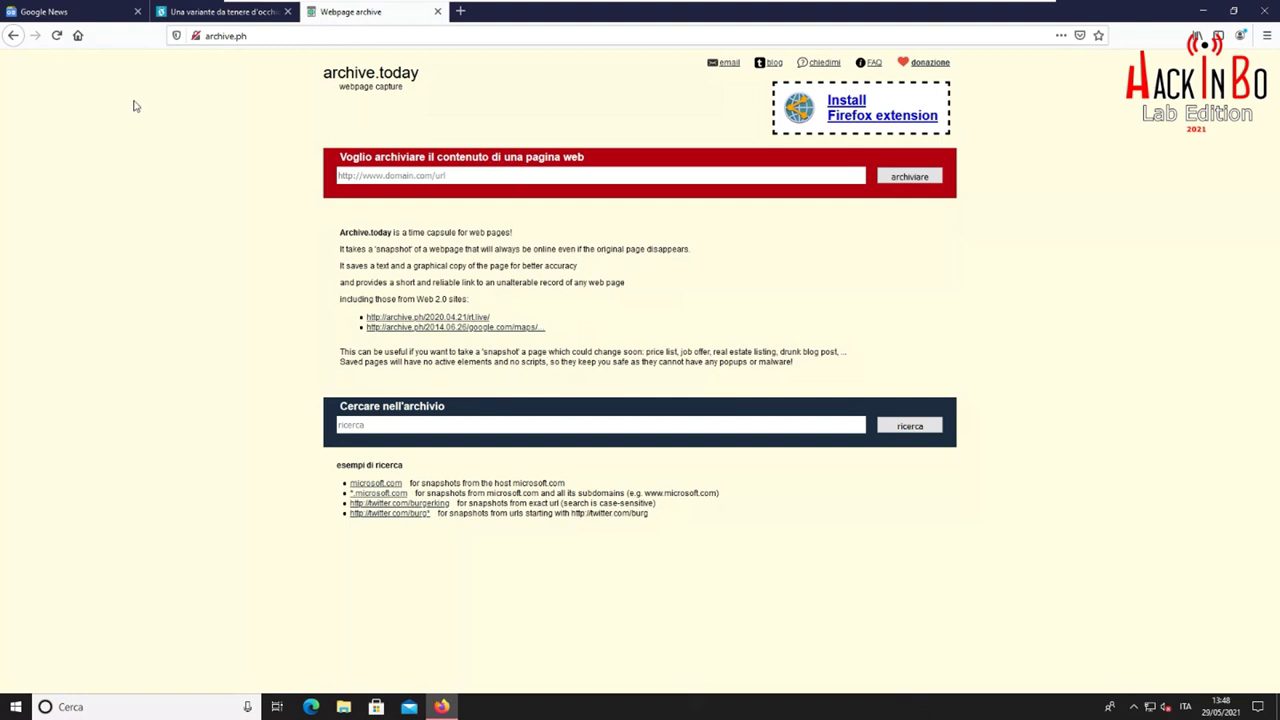
# Copy the Il Post article's full web address from its tab
pyautogui.click(237, 20)
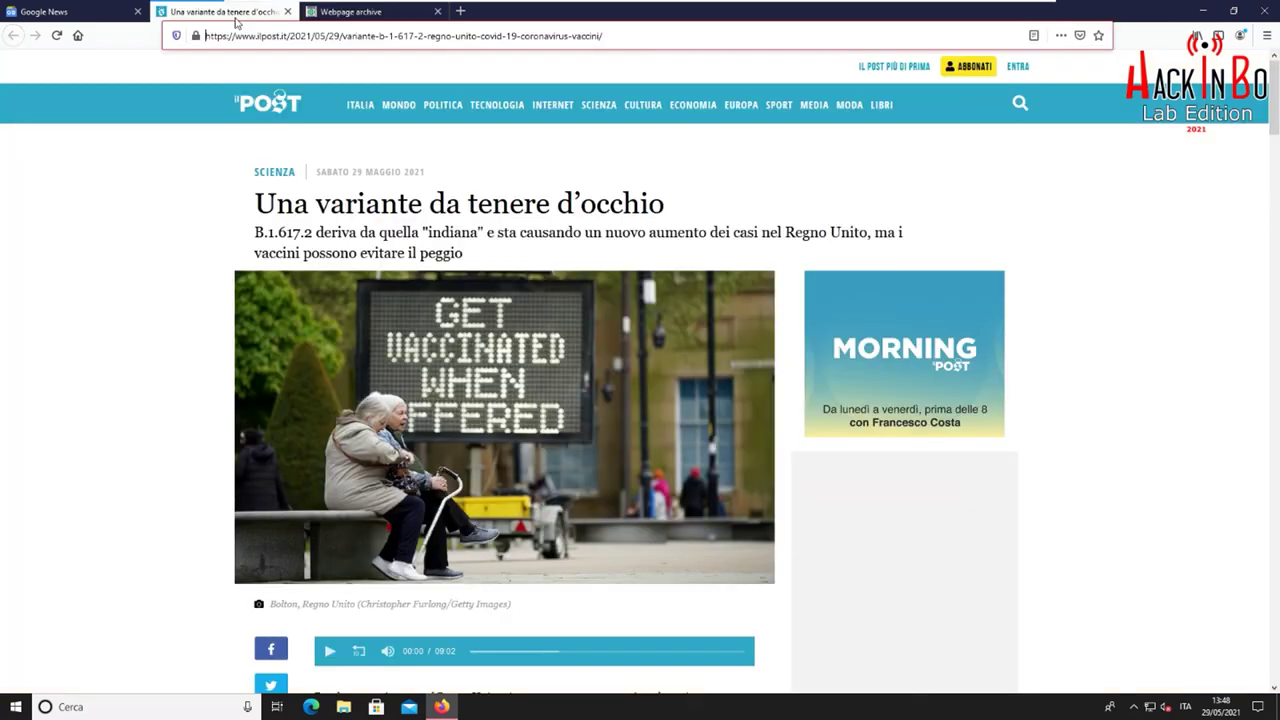
pyautogui.tripleClick(460, 36)
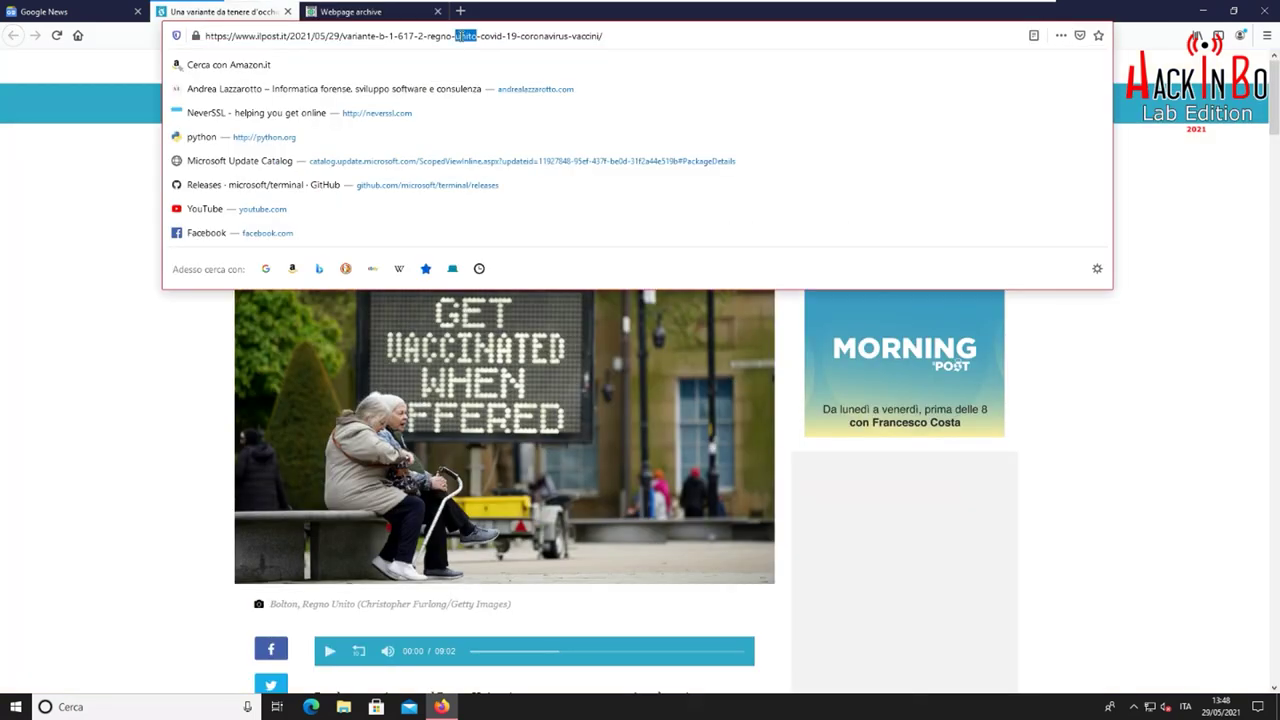
pyautogui.rightClick(460, 38)
pyautogui.click(496, 95)
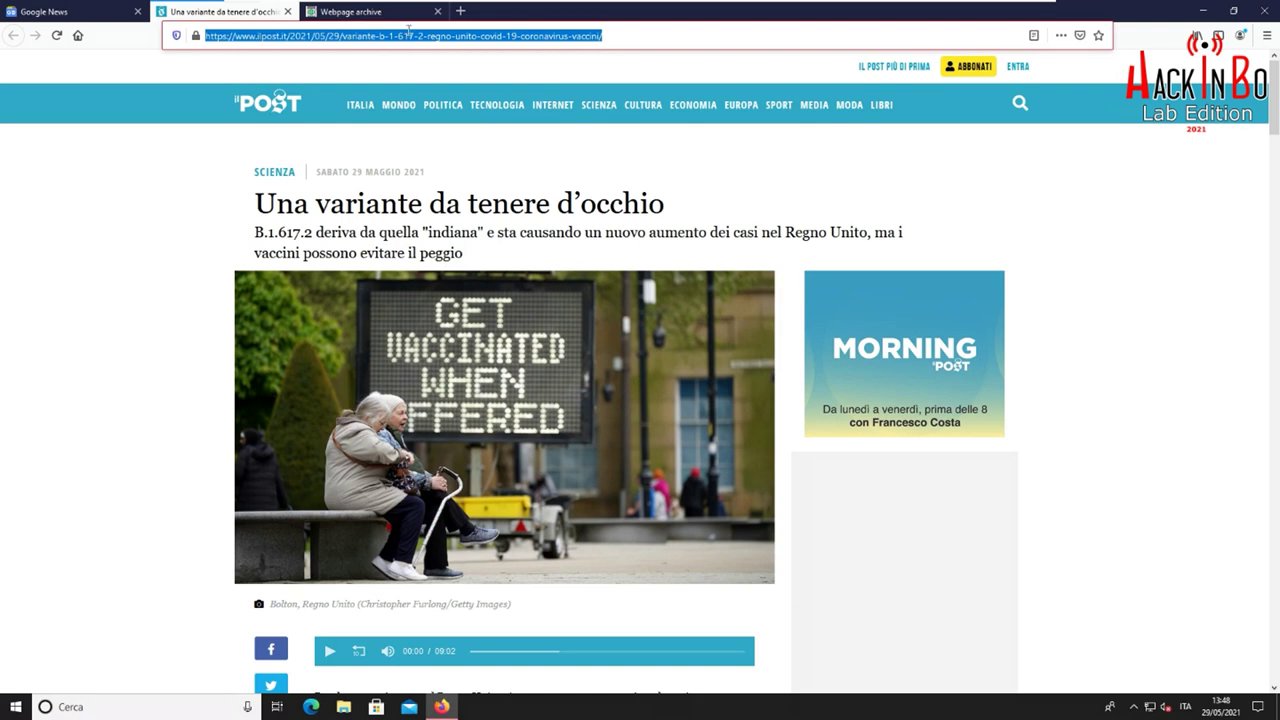
# Paste the address into archive.today's archive field and submit it for capture
pyautogui.click(350, 11)
pyautogui.click(487, 176)
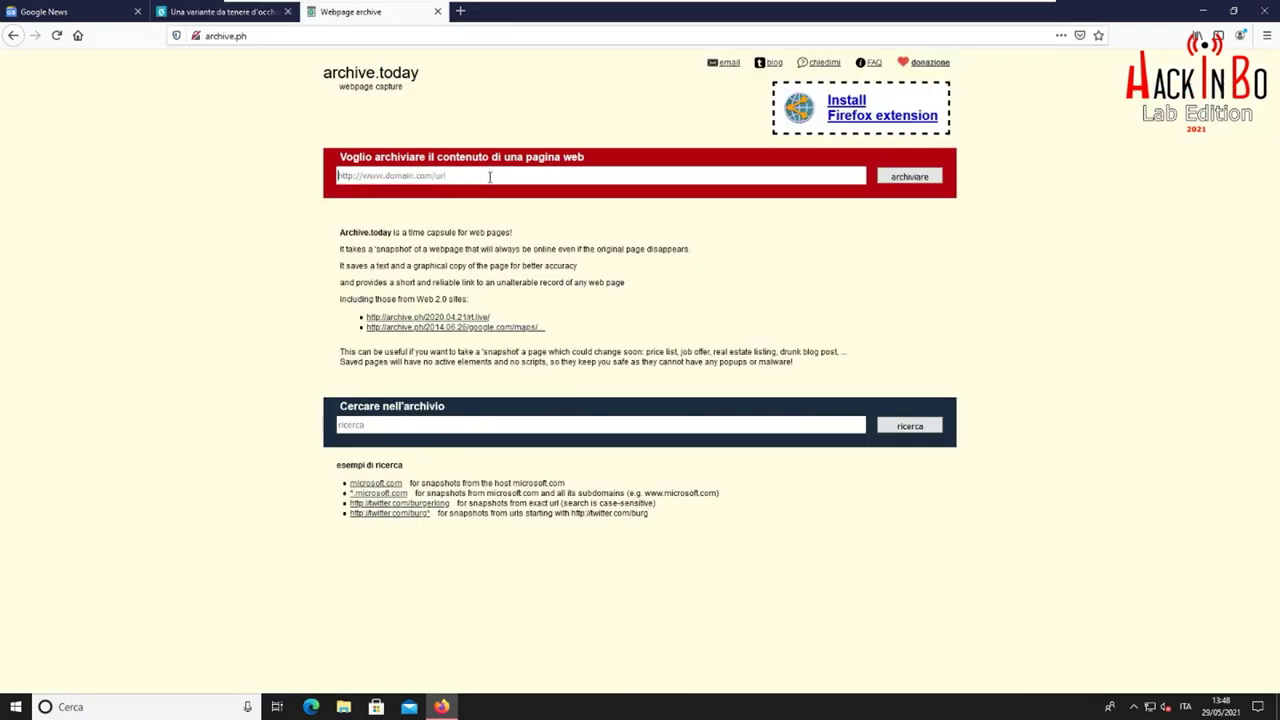
pyautogui.rightClick(488, 176)
pyautogui.click(549, 249)
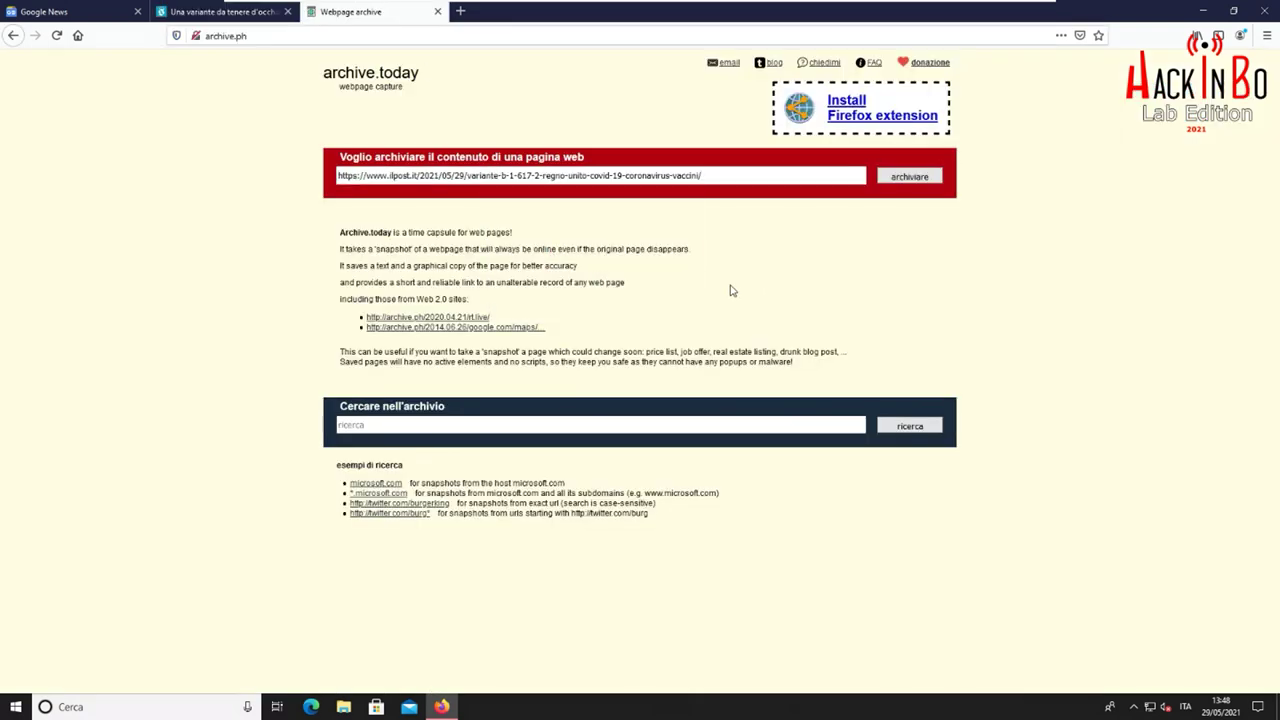
pyautogui.click(911, 179)
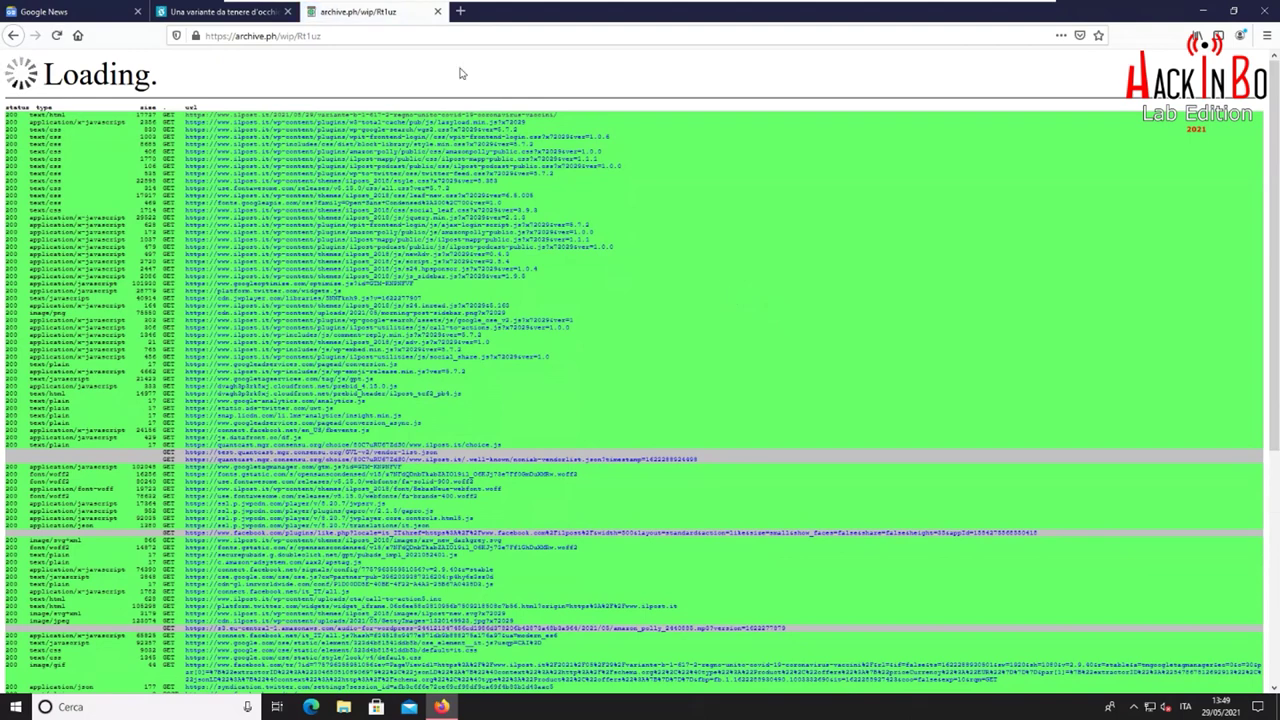
pyautogui.click(460, 11)
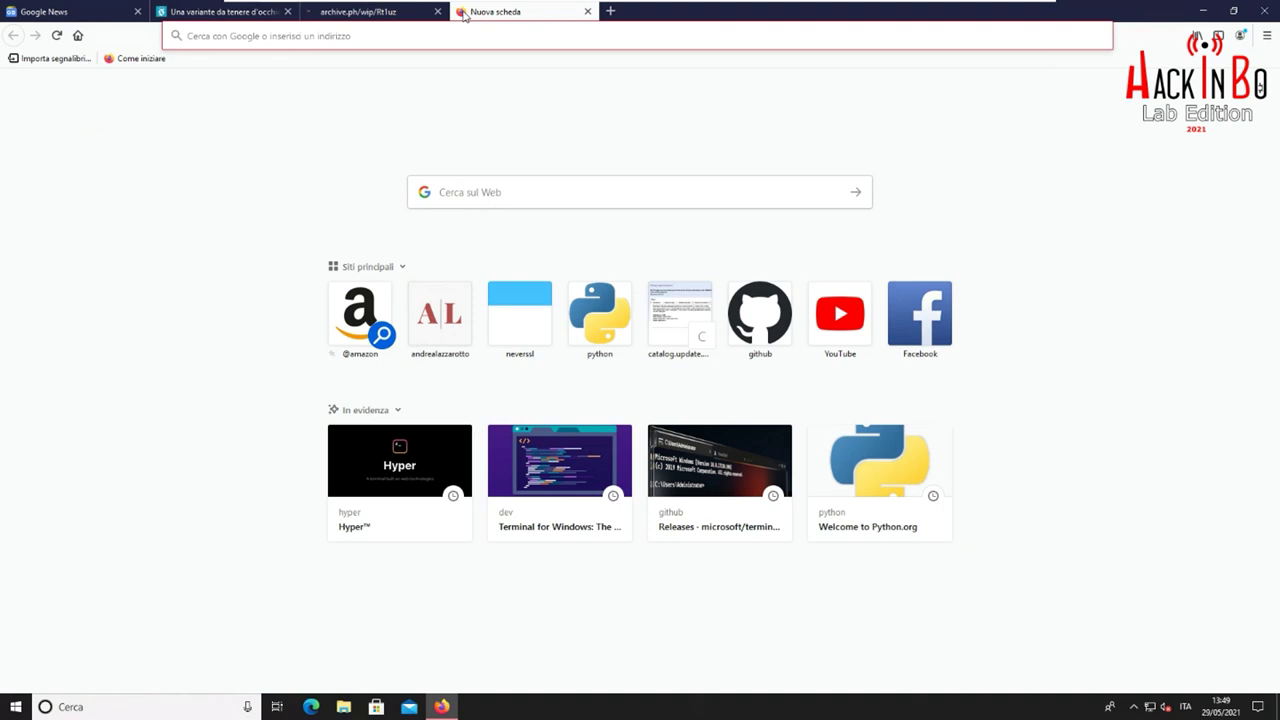
# Load archive.org, go to the Wayback Machine page, and return to the archive.ph capture
pyautogui.write('archive.org')
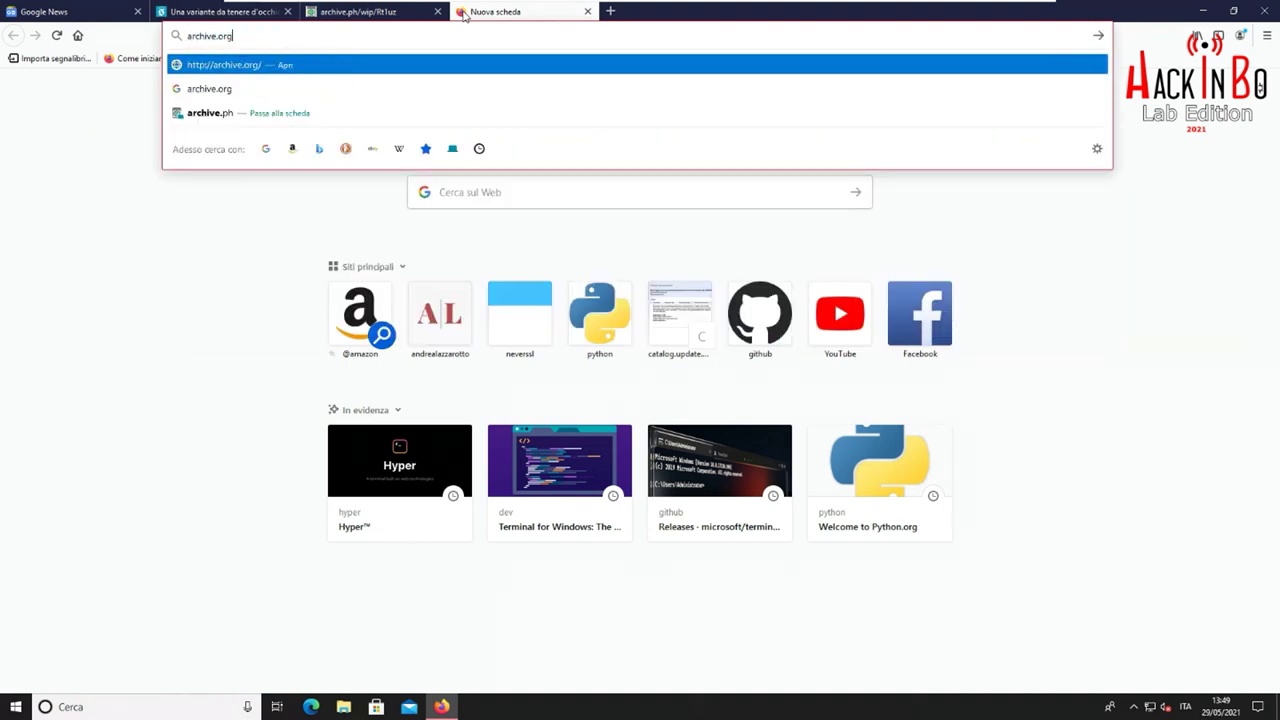
pyautogui.press('Return')
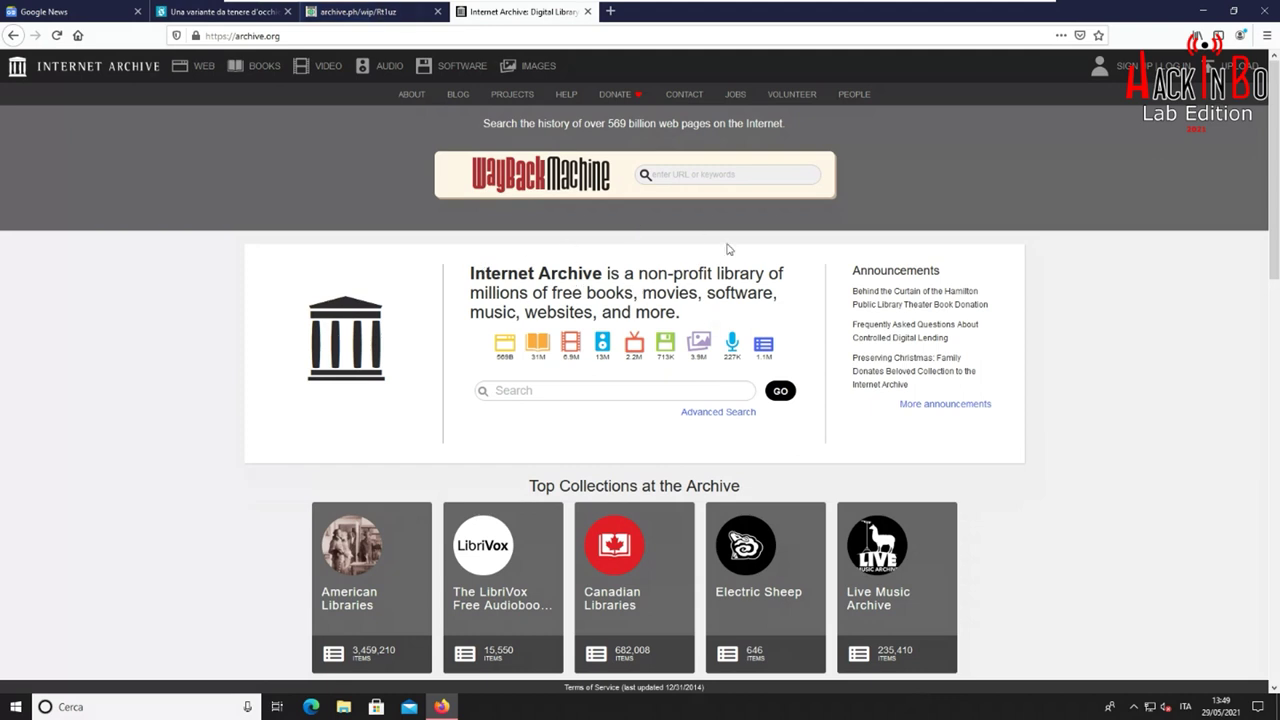
pyautogui.click(705, 176)
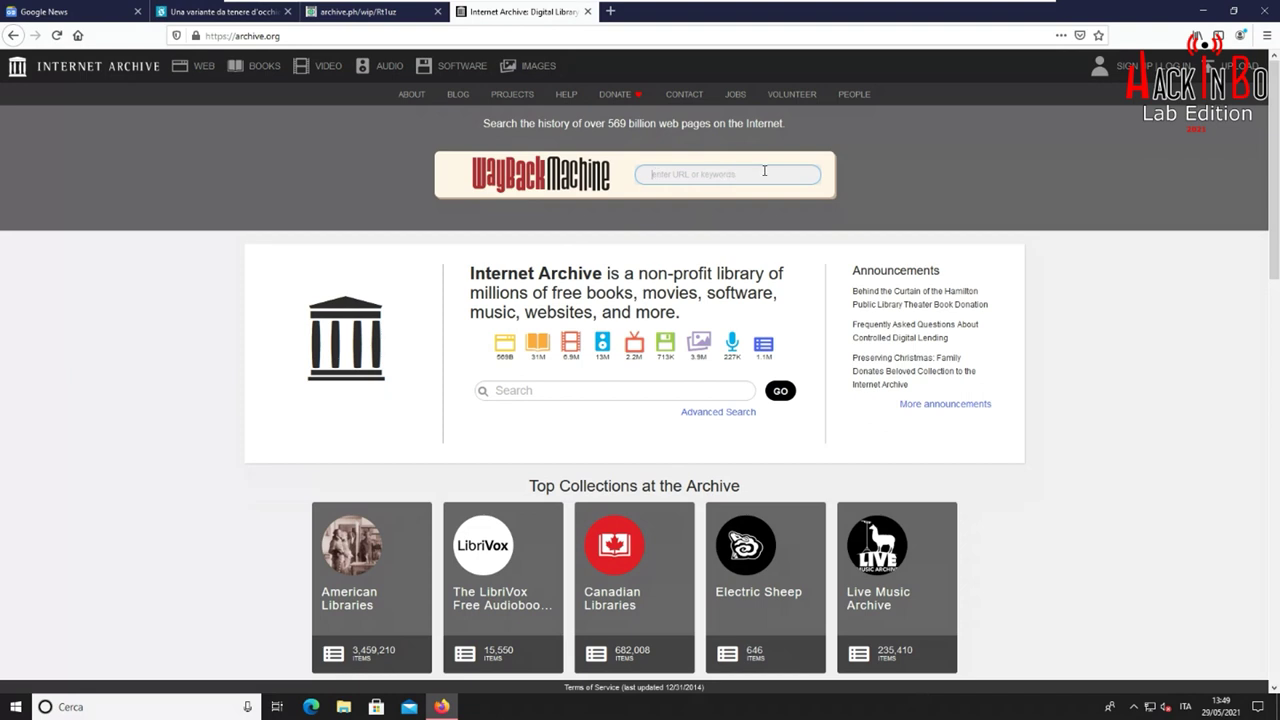
pyautogui.click(630, 252)
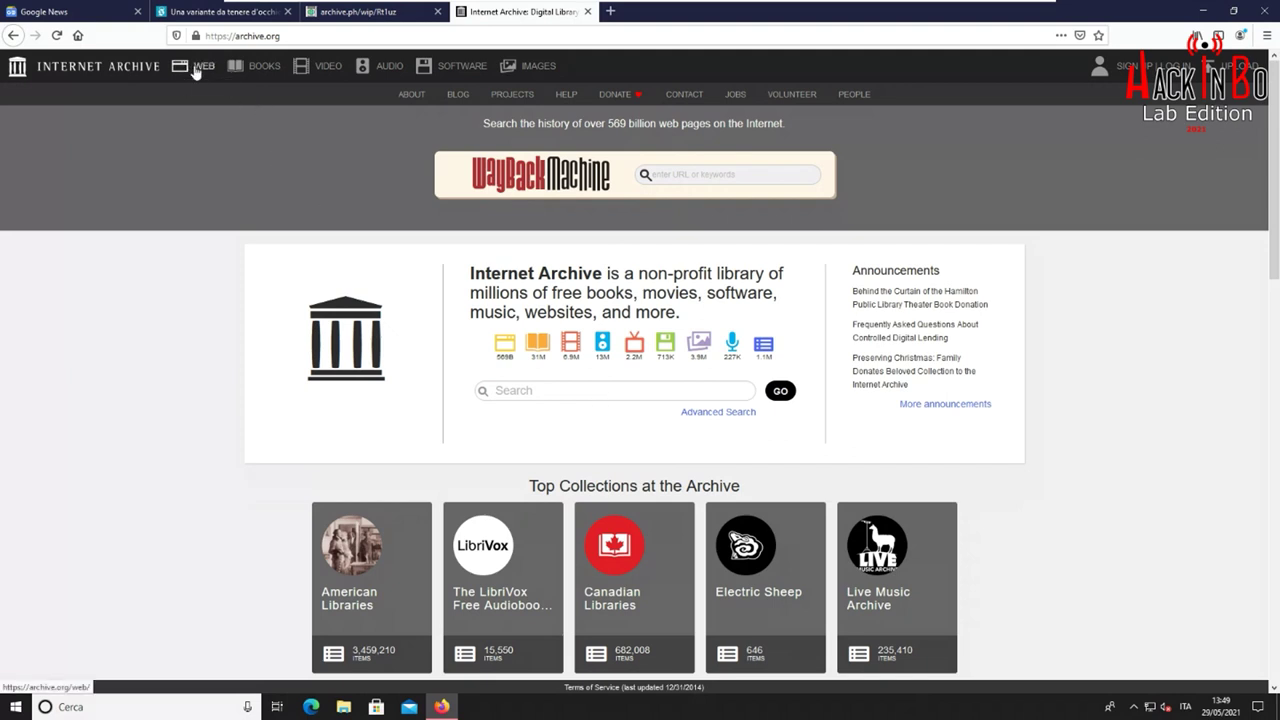
pyautogui.moveTo(197, 72)
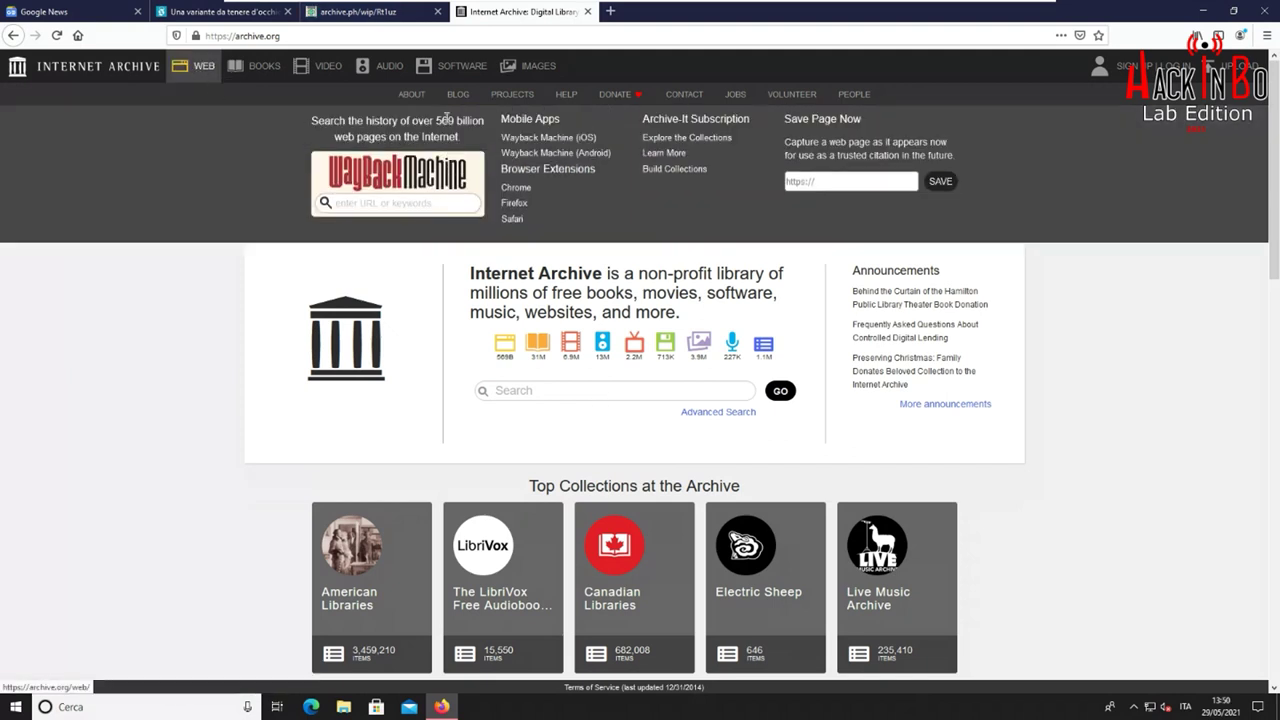
pyautogui.click(418, 180)
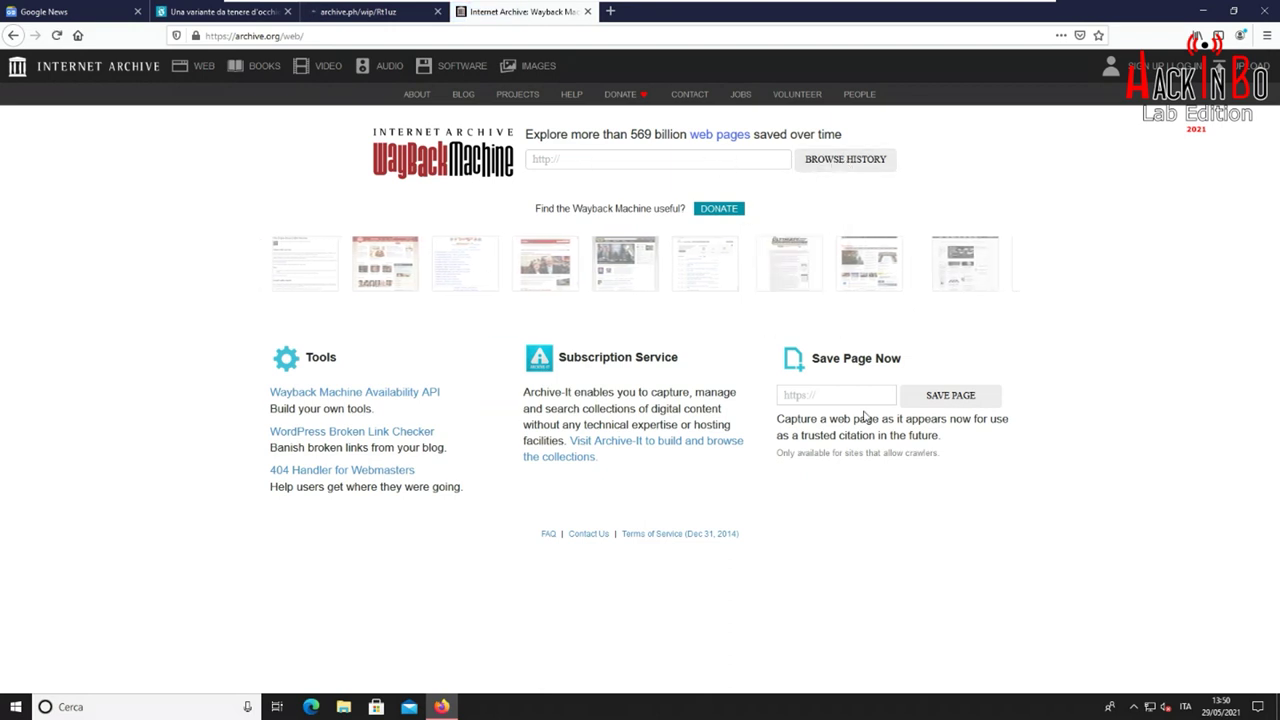
pyautogui.click(397, 16)
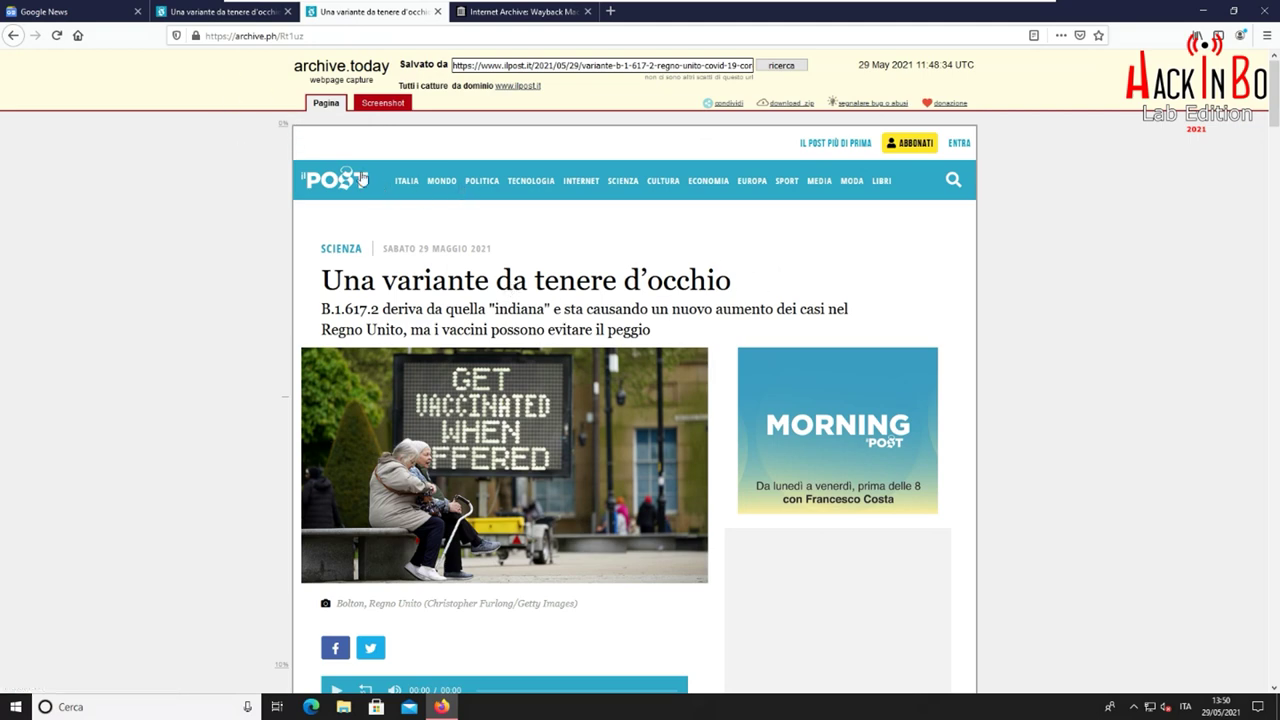
pyautogui.click(388, 104)
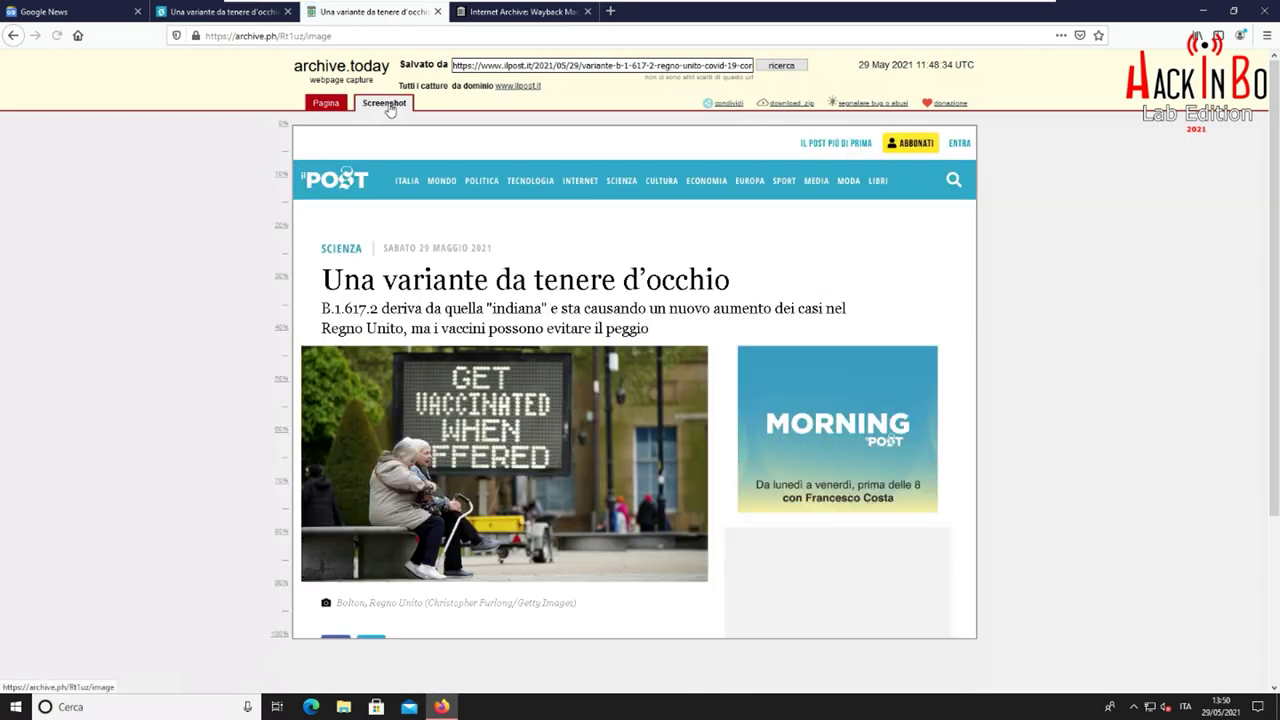
pyautogui.click(331, 106)
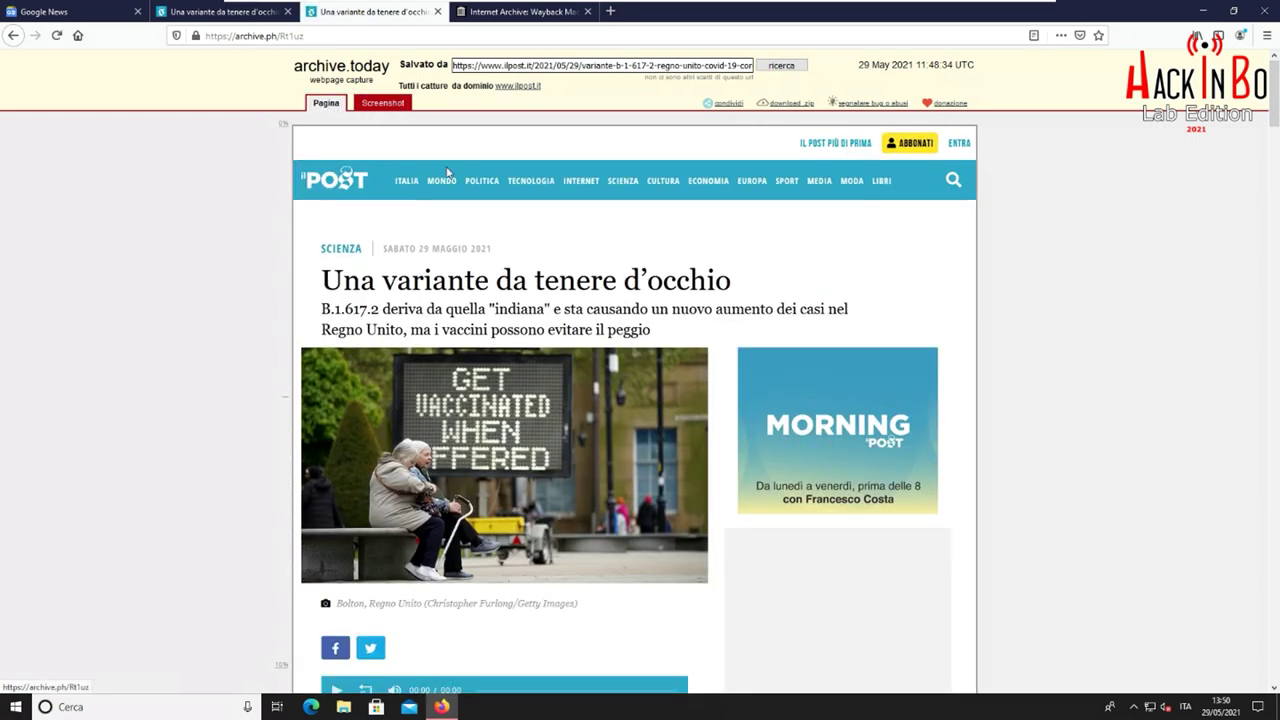
pyautogui.scroll(-3, 879, 400)
pyautogui.scroll(3, 744, 268)
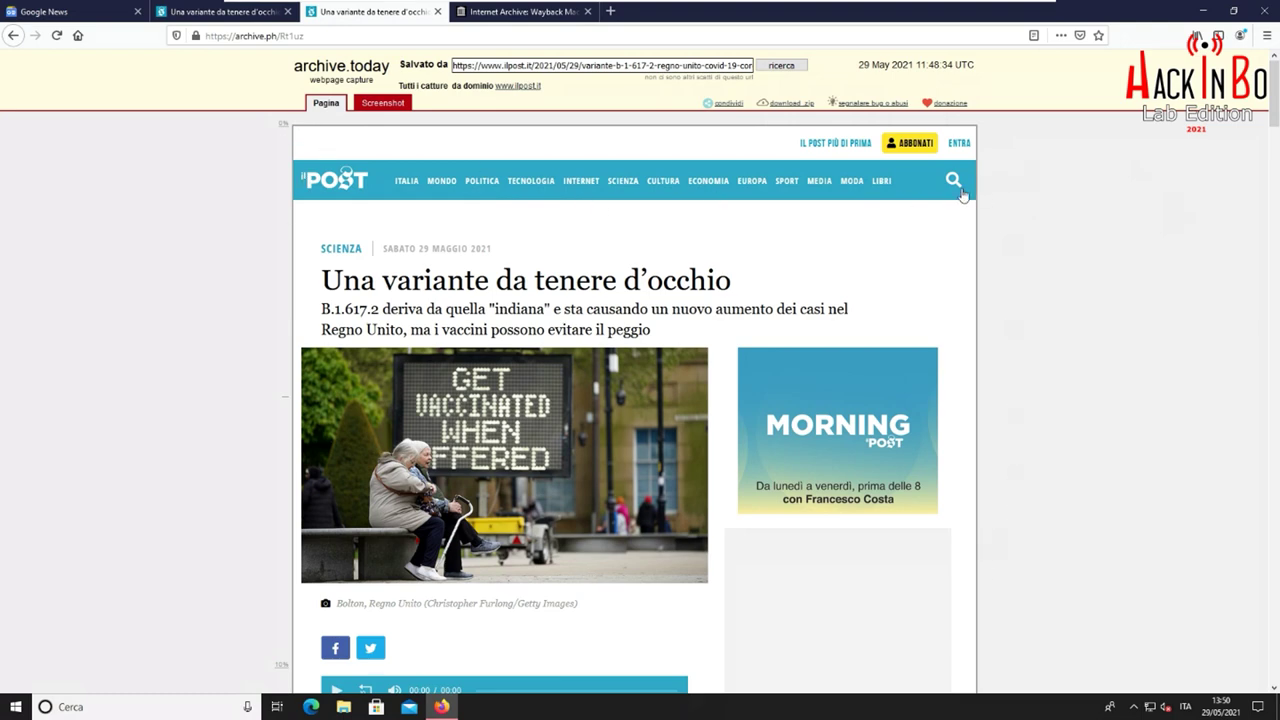
pyautogui.scroll(-3, 962, 195)
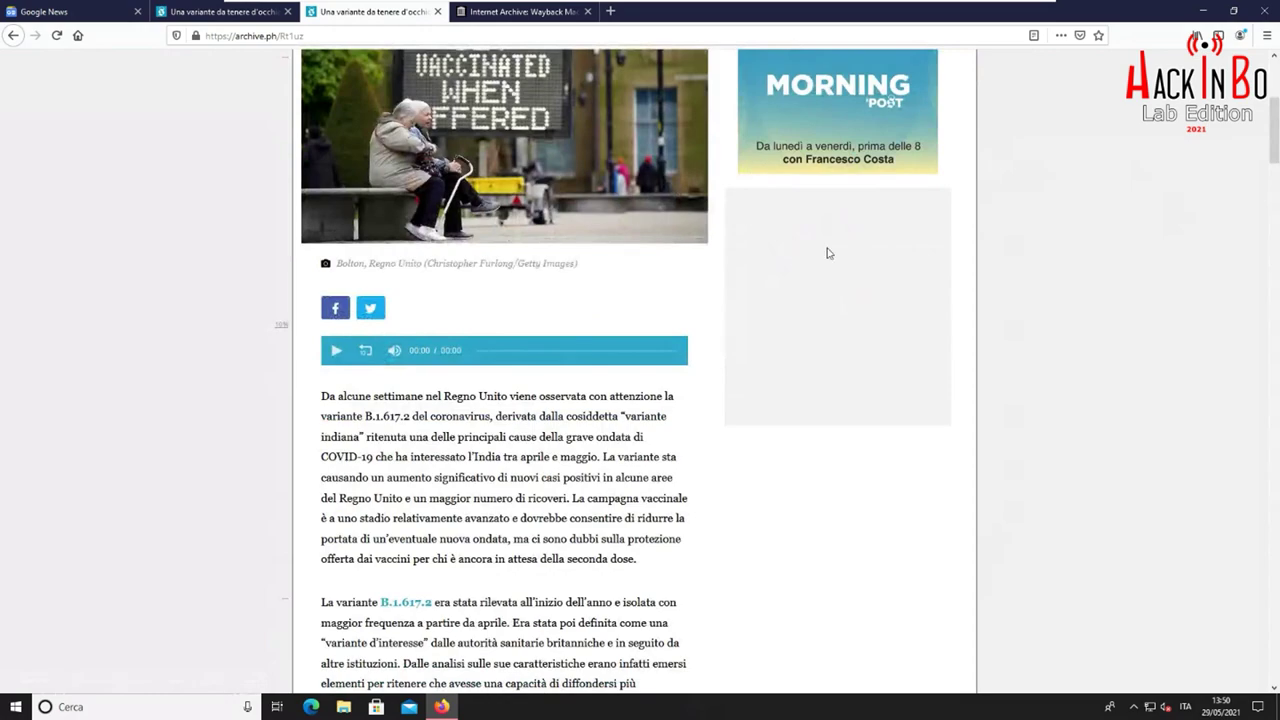
pyautogui.scroll(-3, 820, 297)
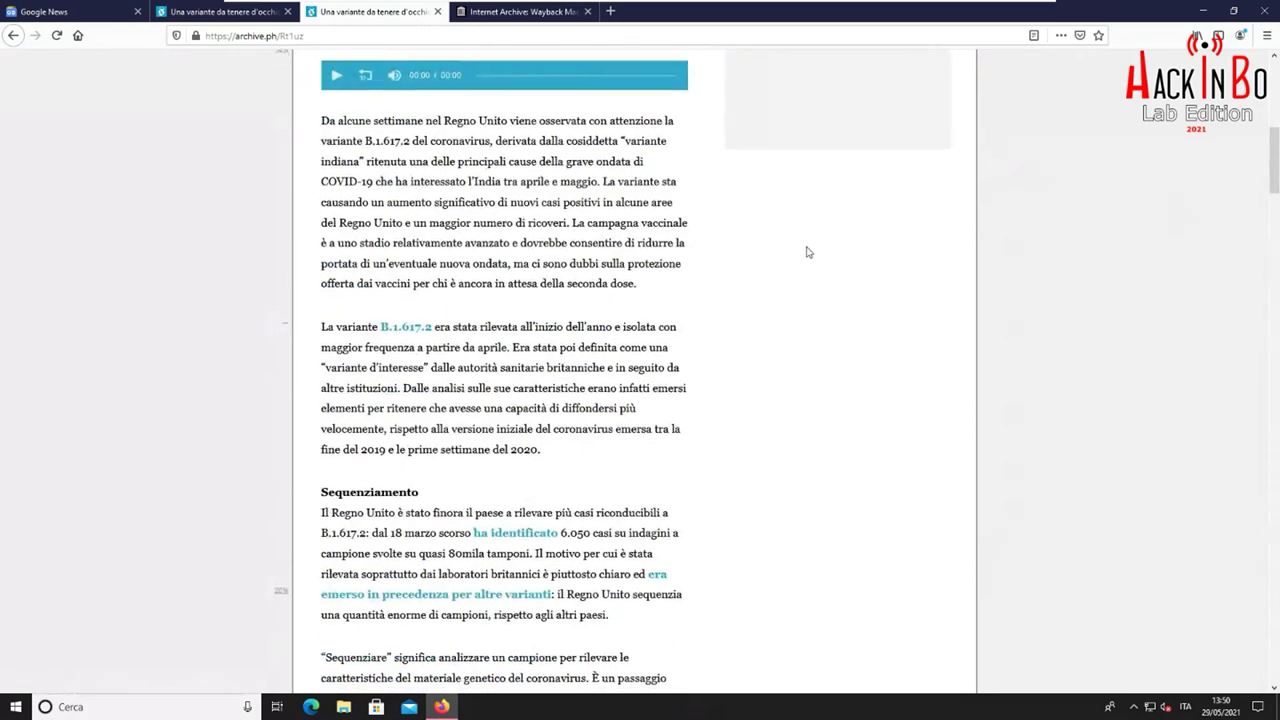
pyautogui.scroll(-10, 800, 250)
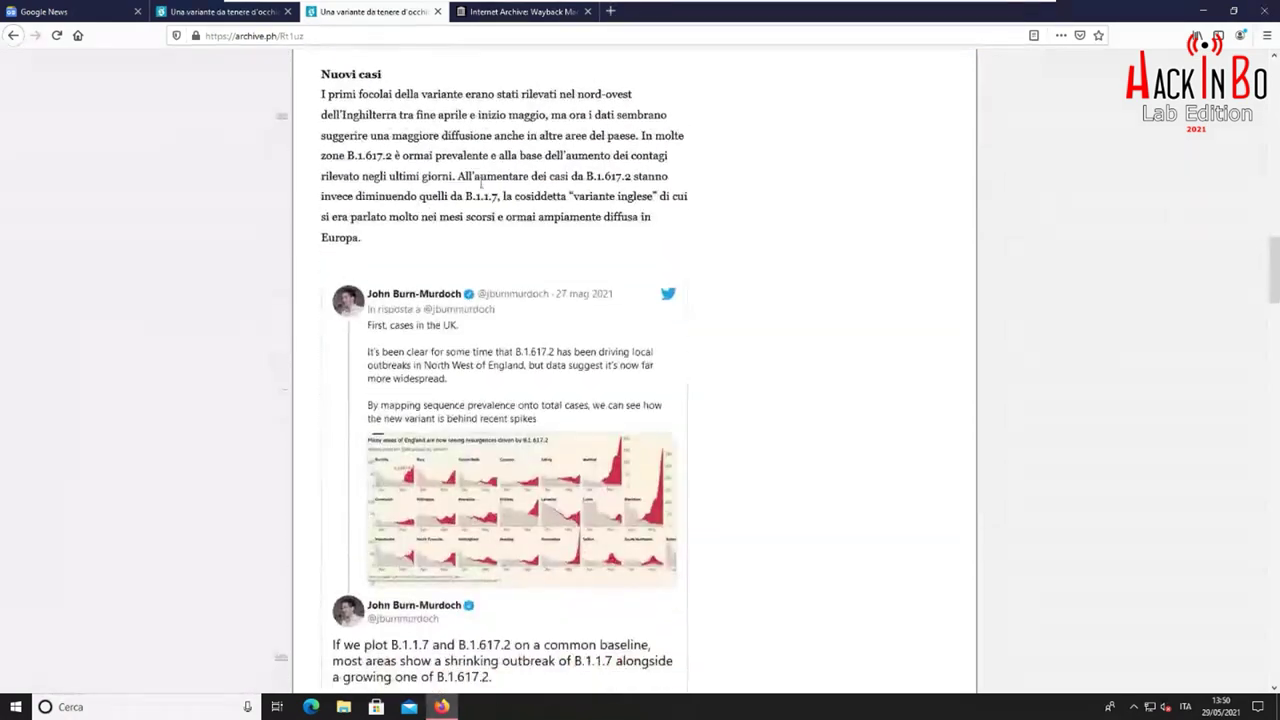
pyautogui.scroll(15, 481, 183)
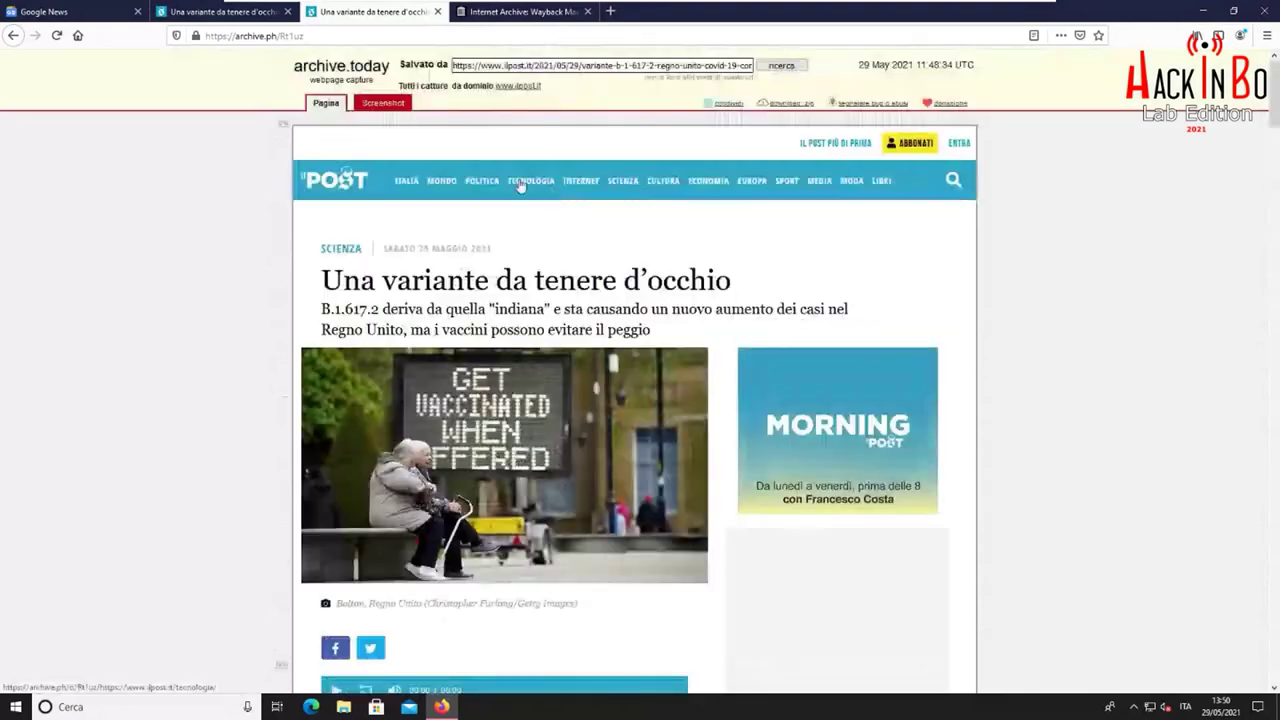
pyautogui.moveTo(860, 63); pyautogui.dragTo(975, 66)
pyautogui.click(958, 63)
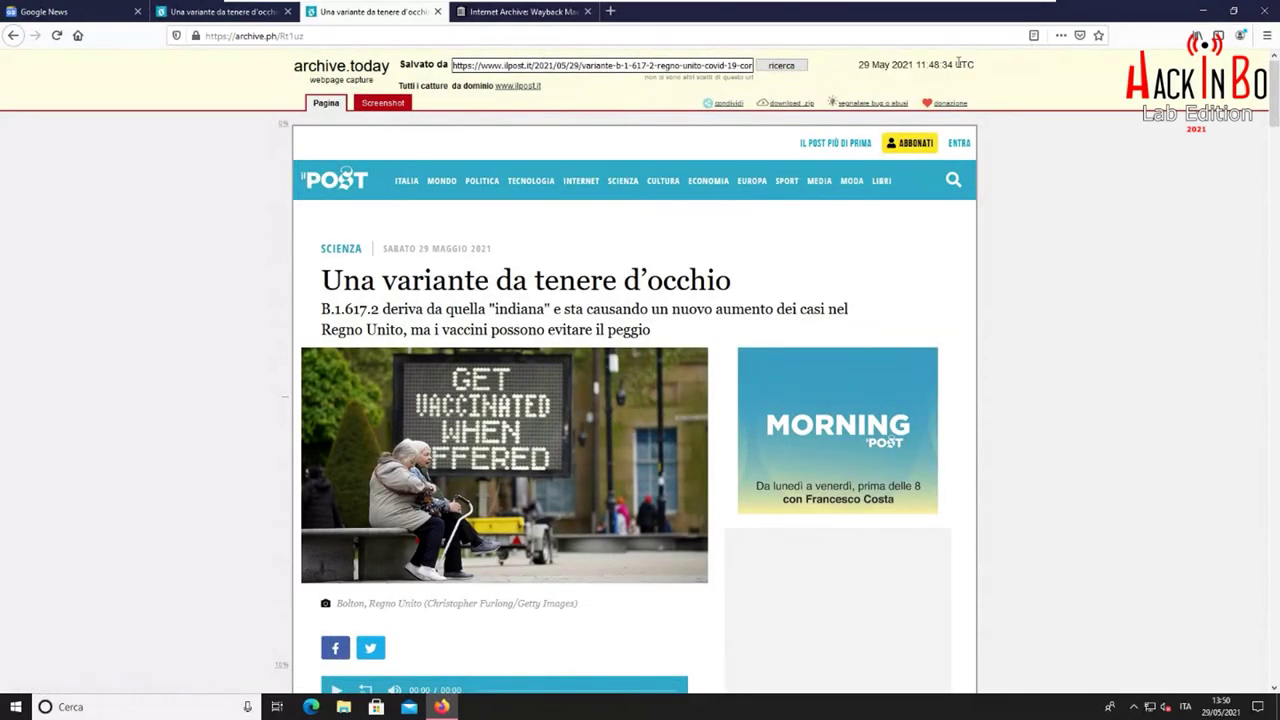
pyautogui.scroll(-15, 503, 258)
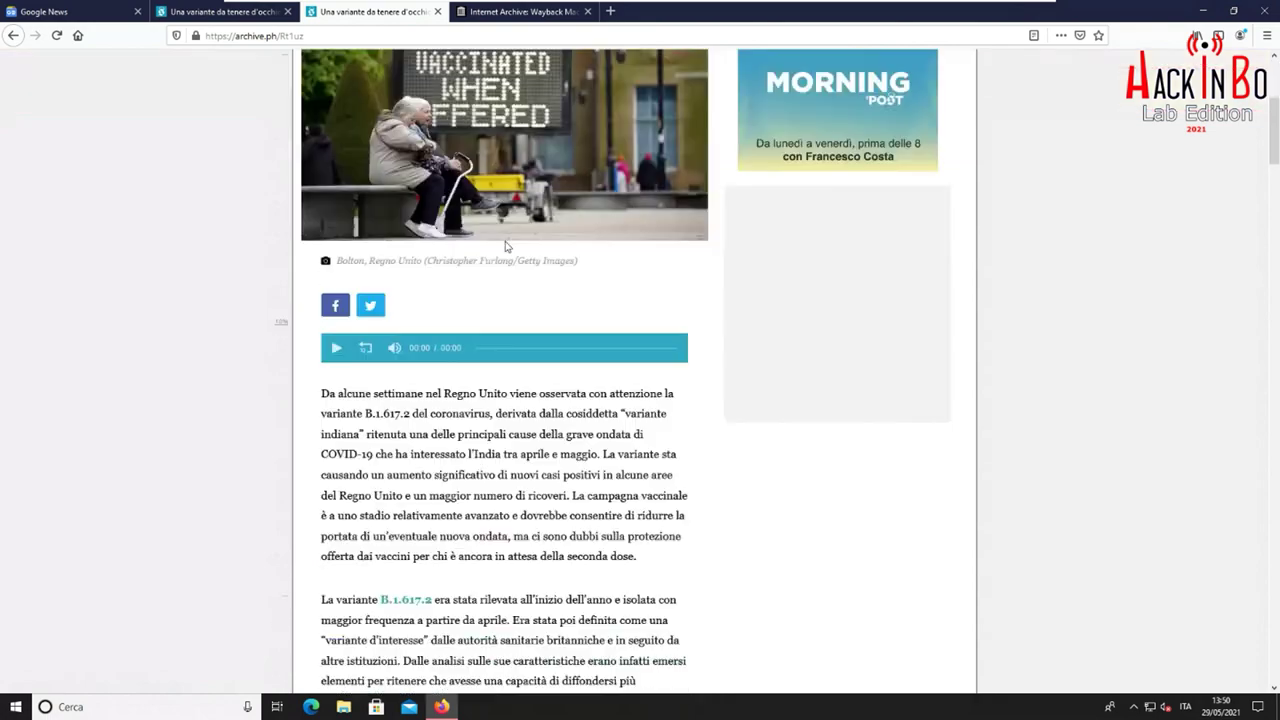
pyautogui.scroll(-15, 508, 256)
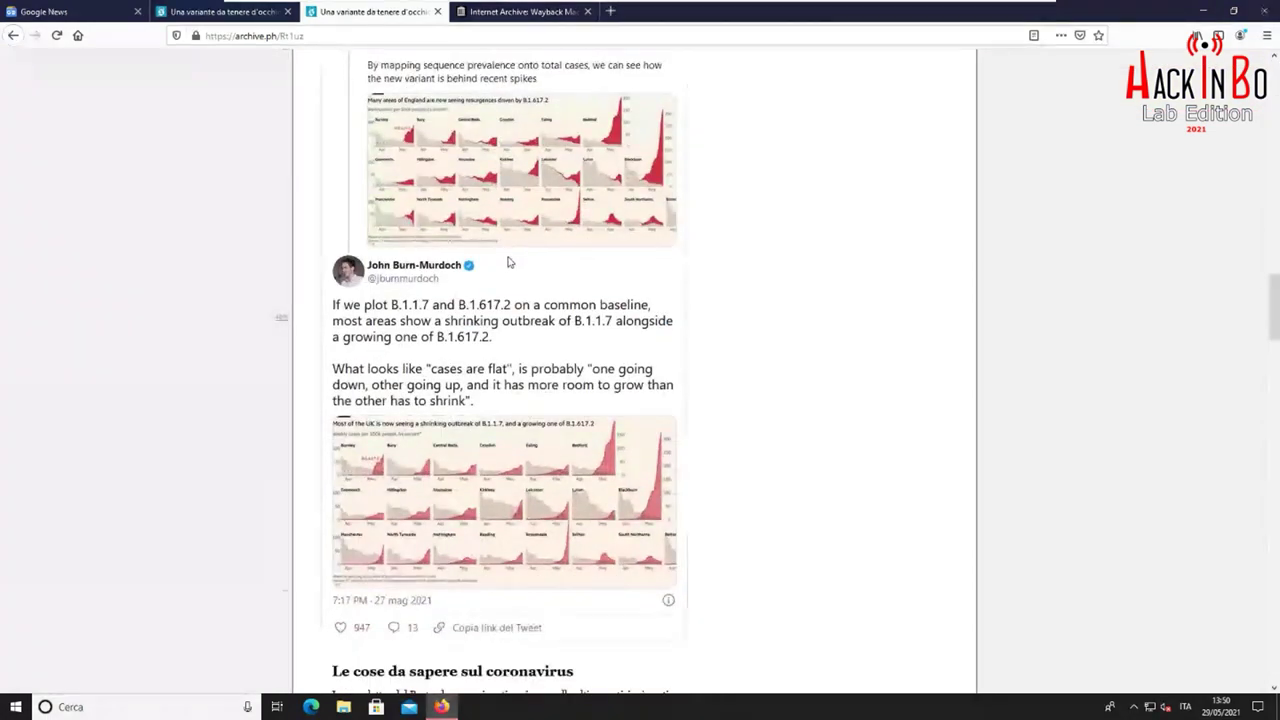
pyautogui.scroll(15, 507, 258)
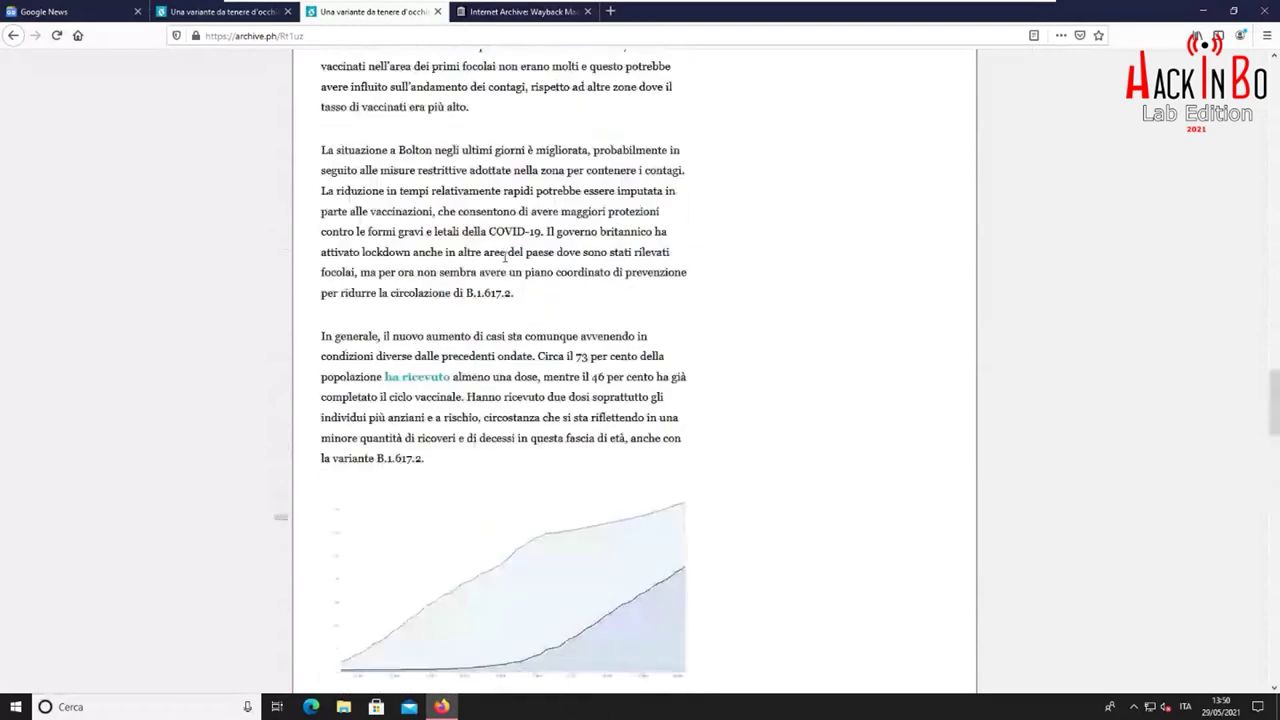
pyautogui.scroll(10, 515, 262)
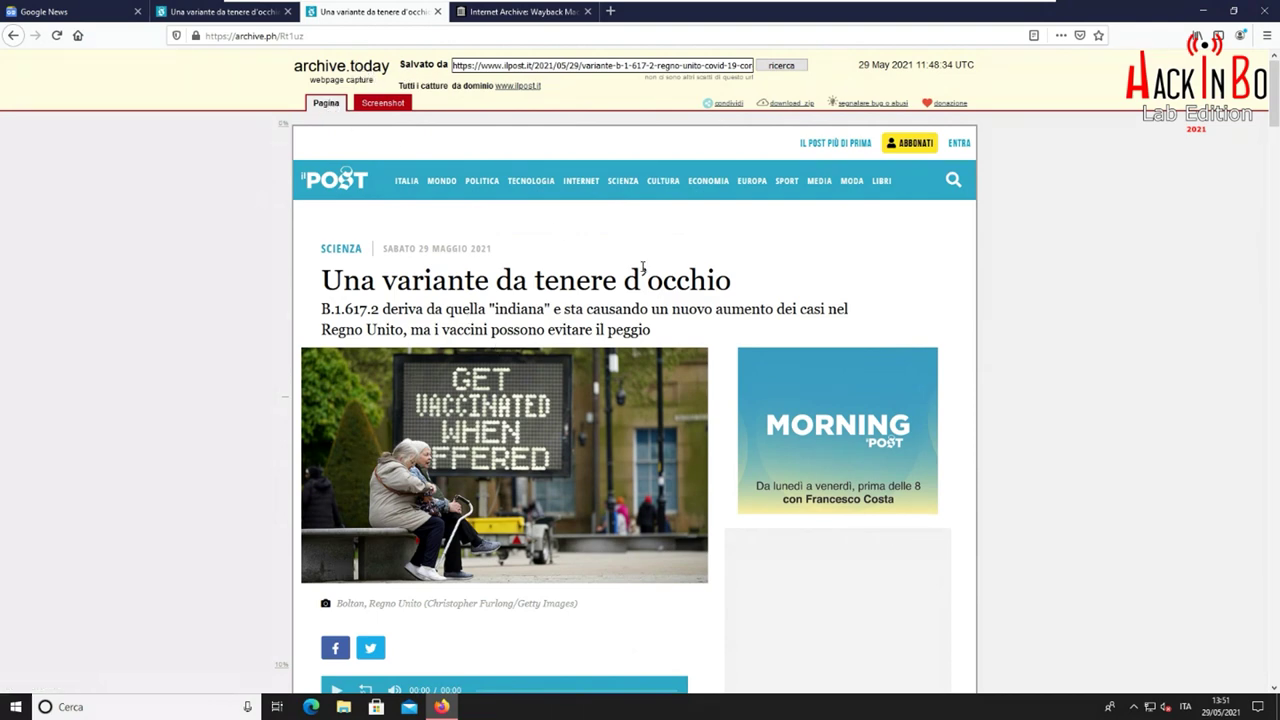
pyautogui.doubleClick(427, 283)
pyautogui.click(445, 286)
pyautogui.scroll(-5, 679, 212)
pyautogui.scroll(5, 679, 212)
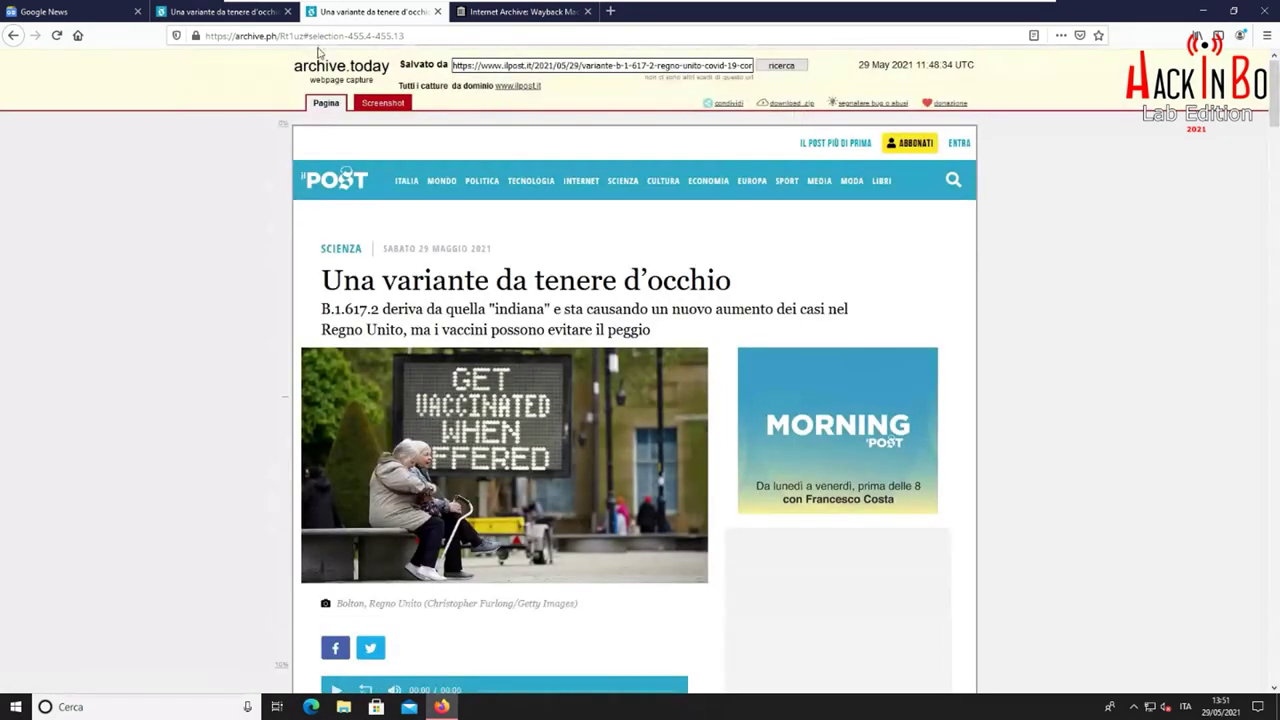
pyautogui.click(305, 36)
pyautogui.moveTo(301, 36); pyautogui.dragTo(193, 35)
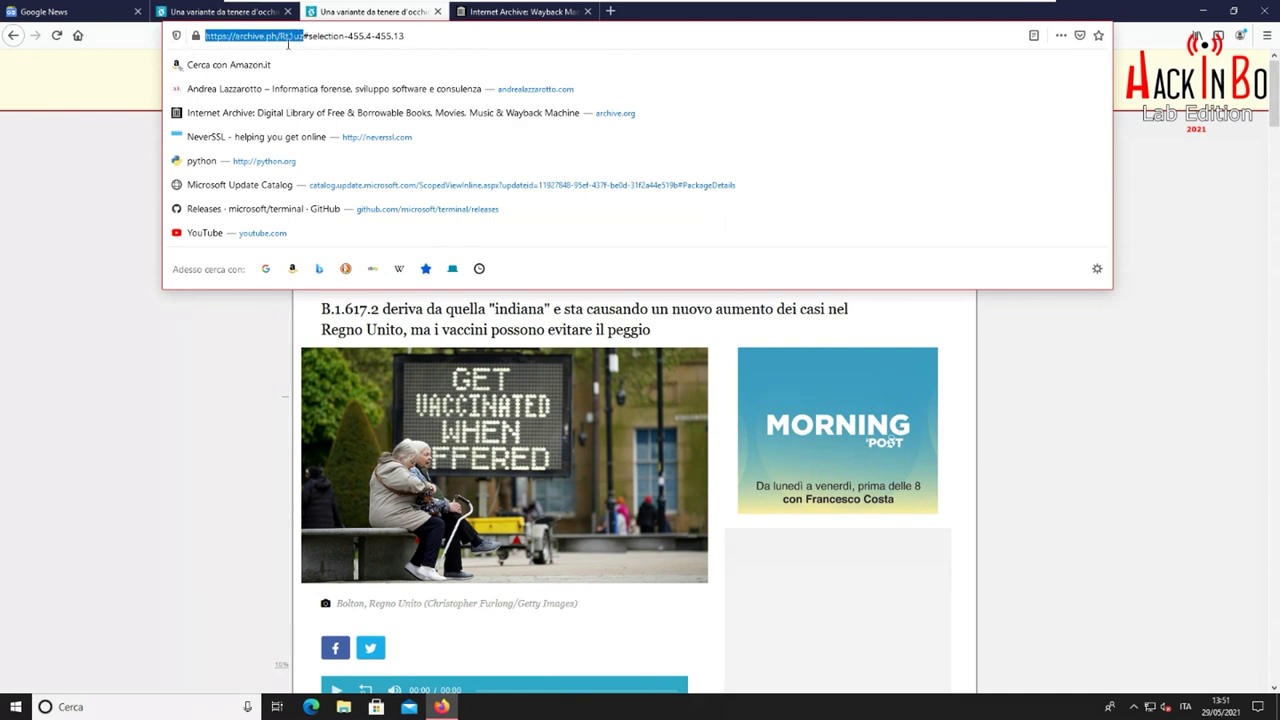
pyautogui.click(293, 311)
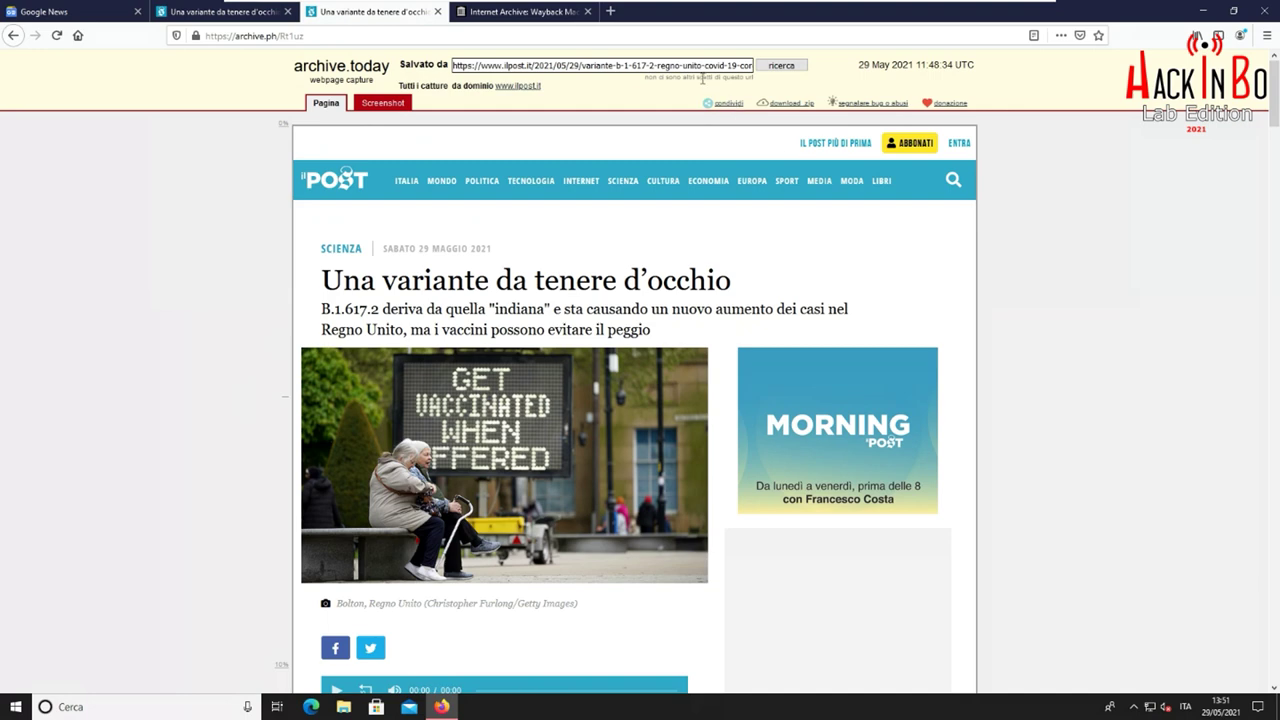
pyautogui.tripleClick(703, 78)
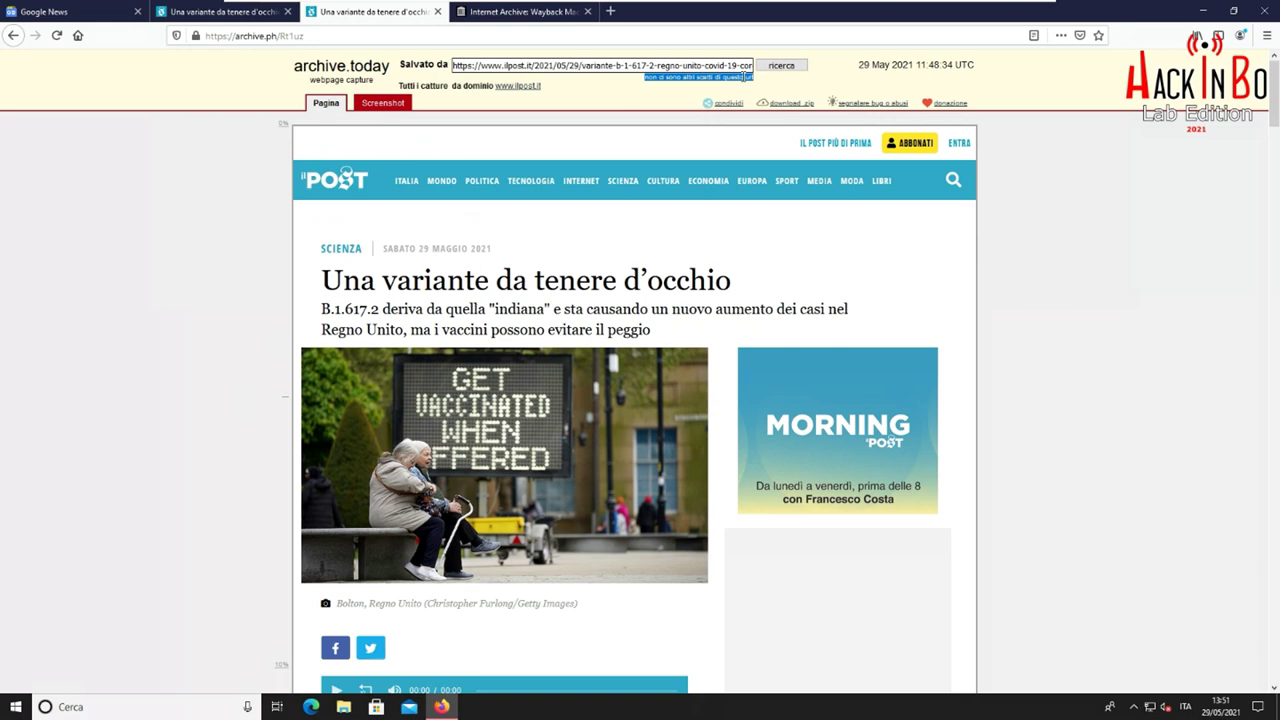
pyautogui.moveTo(748, 77); pyautogui.dragTo(740, 83)
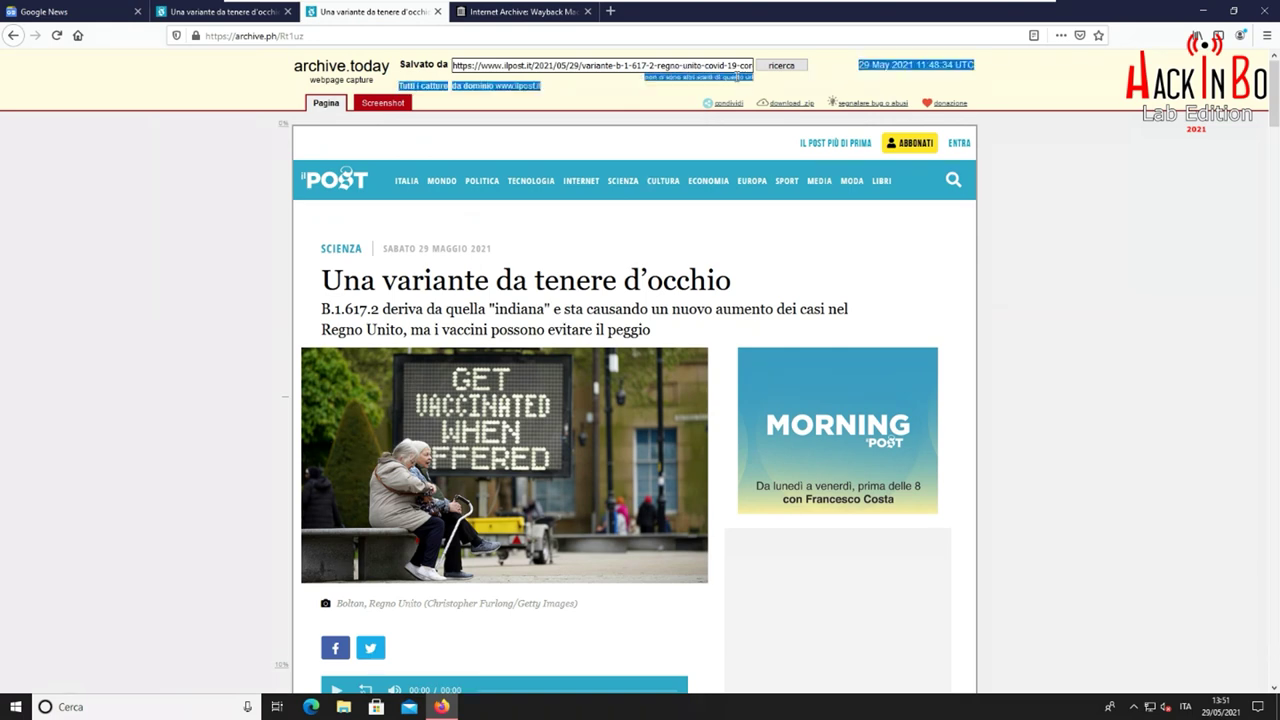
pyautogui.click(737, 77)
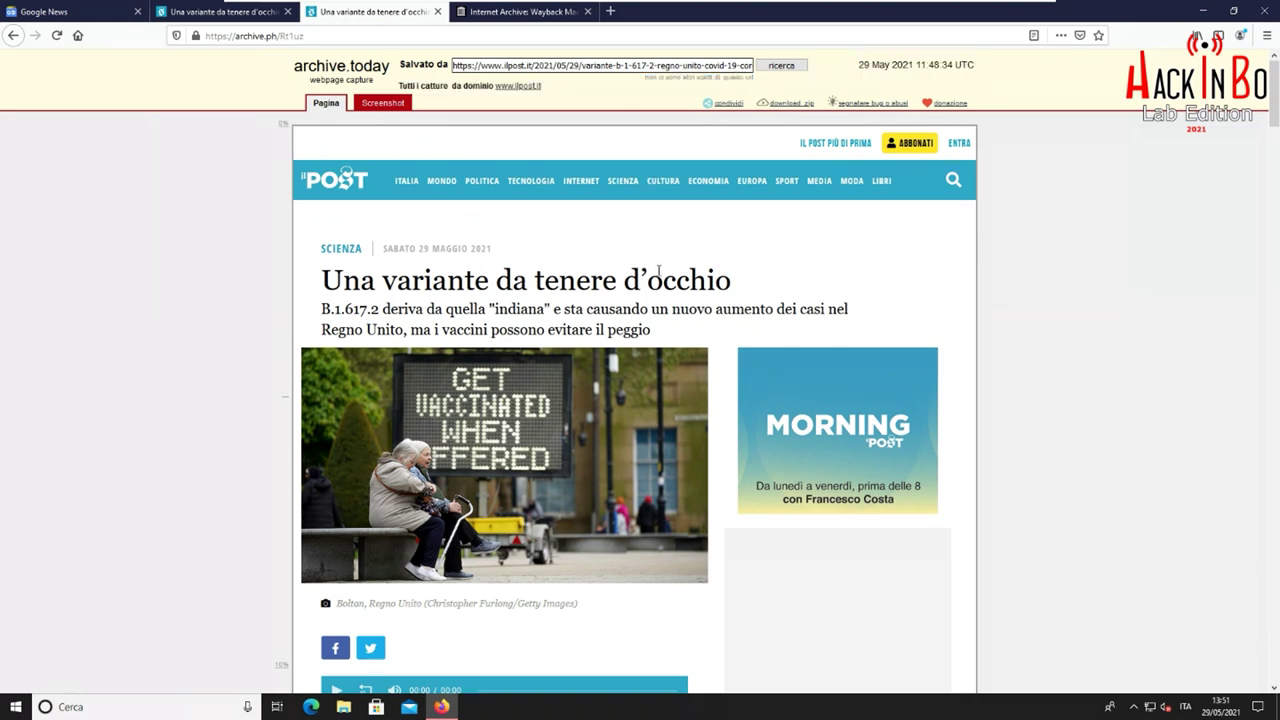
pyautogui.scroll(-1, 659, 272)
pyautogui.scroll(1, 659, 272)
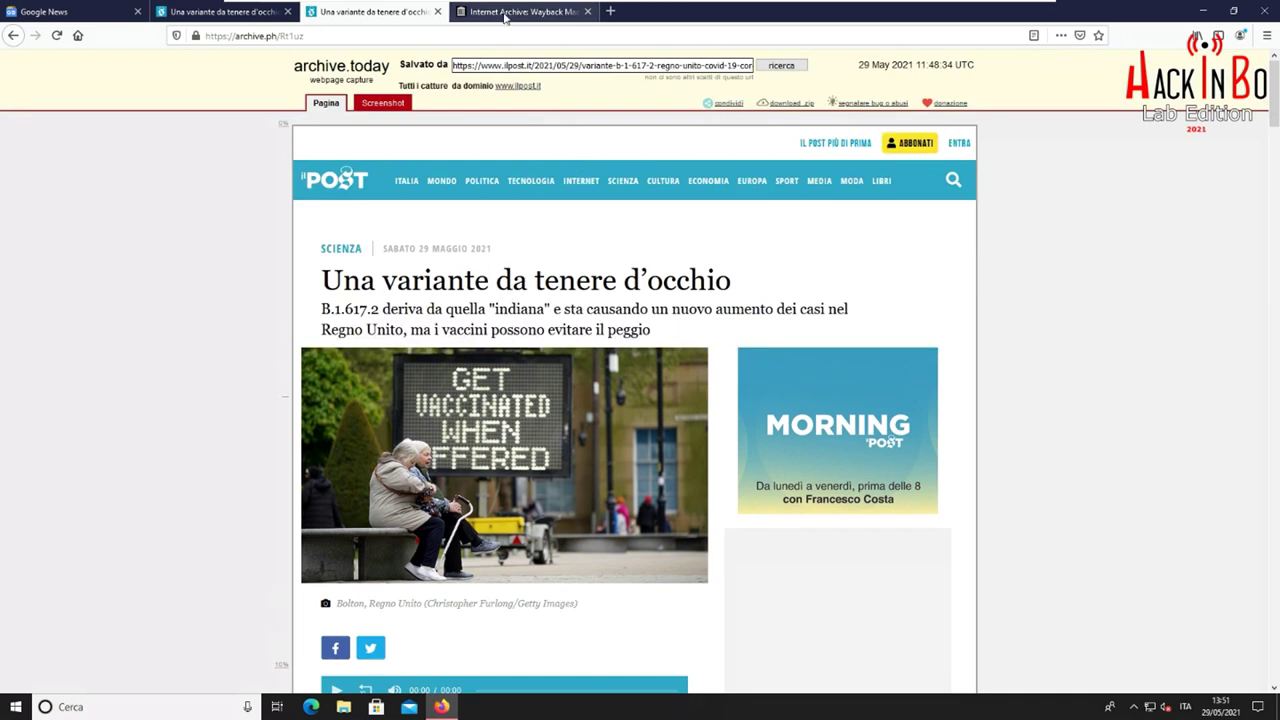
pyautogui.click(505, 13)
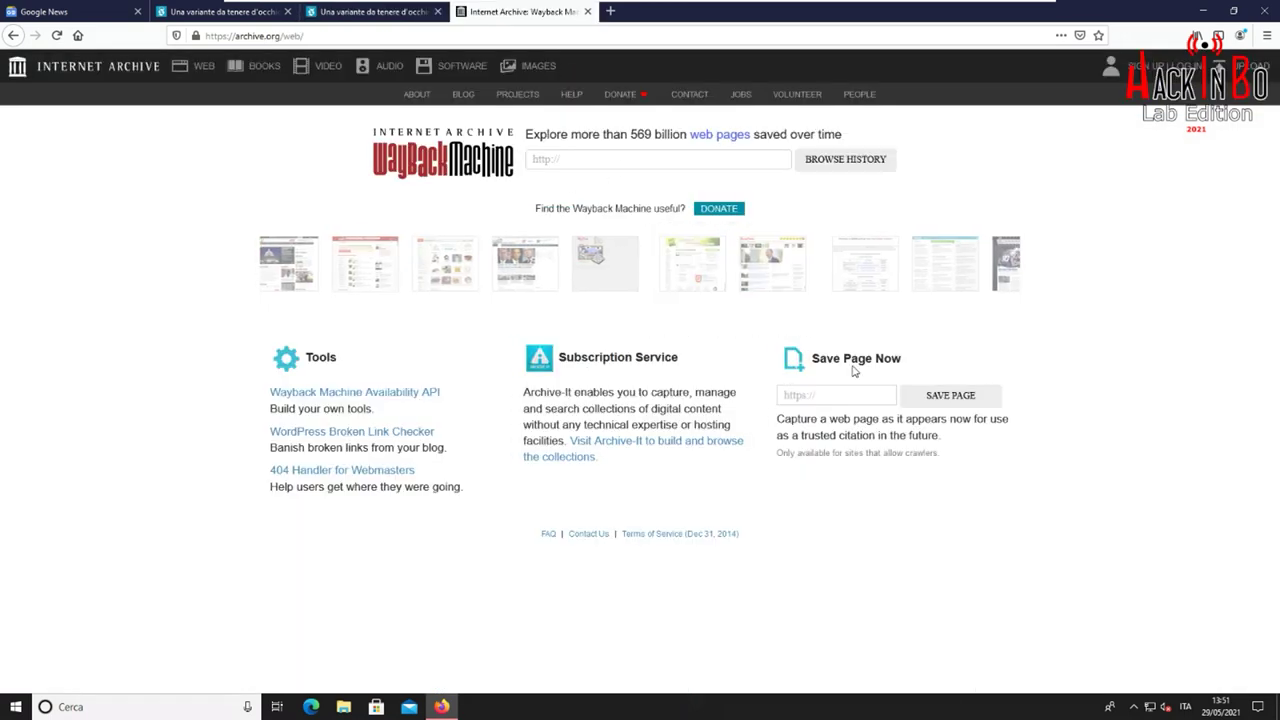
# Paste the Il Post article URL into Save Page Now and save it to the Wayback Machine
pyautogui.rightClick(839, 397)
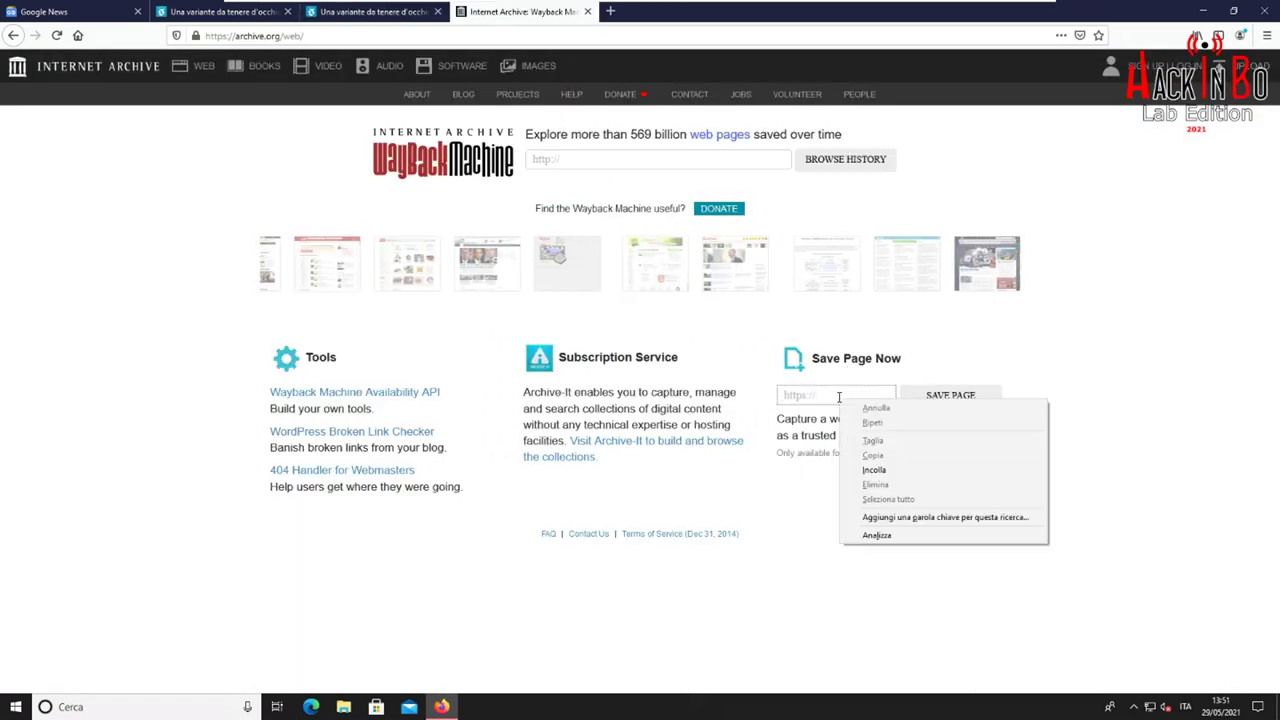
pyautogui.click(880, 469)
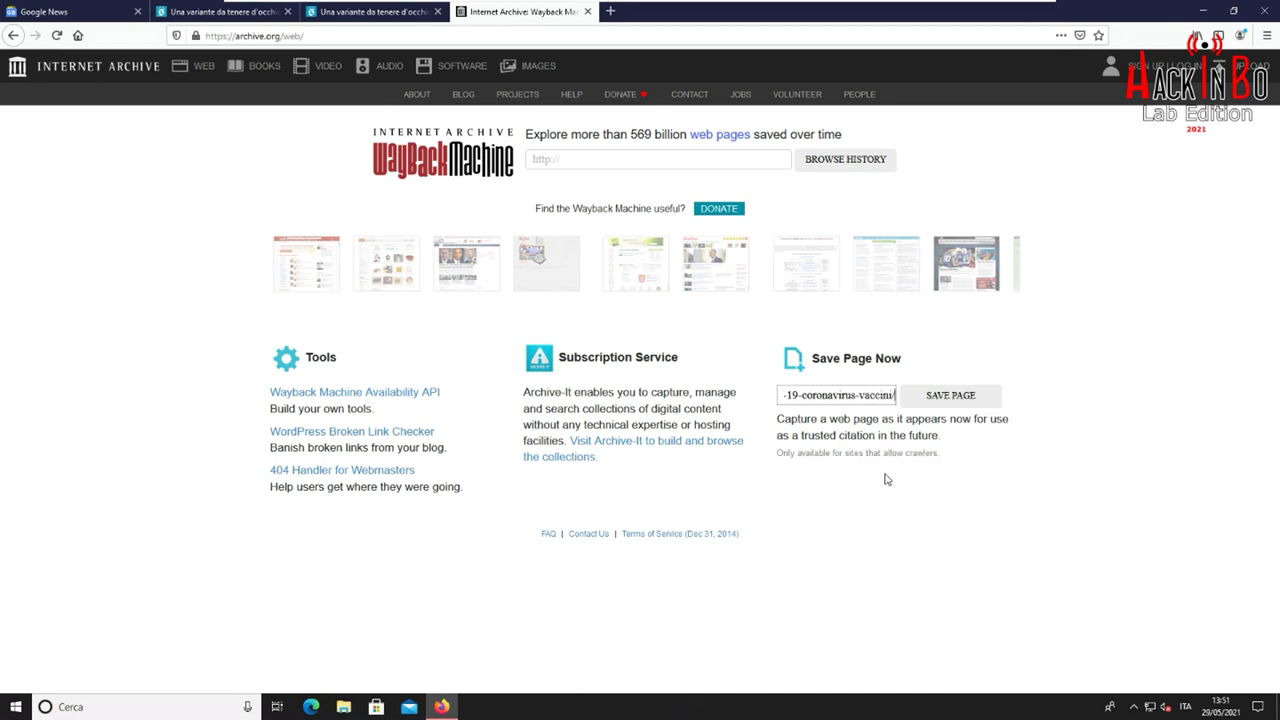
pyautogui.click(928, 400)
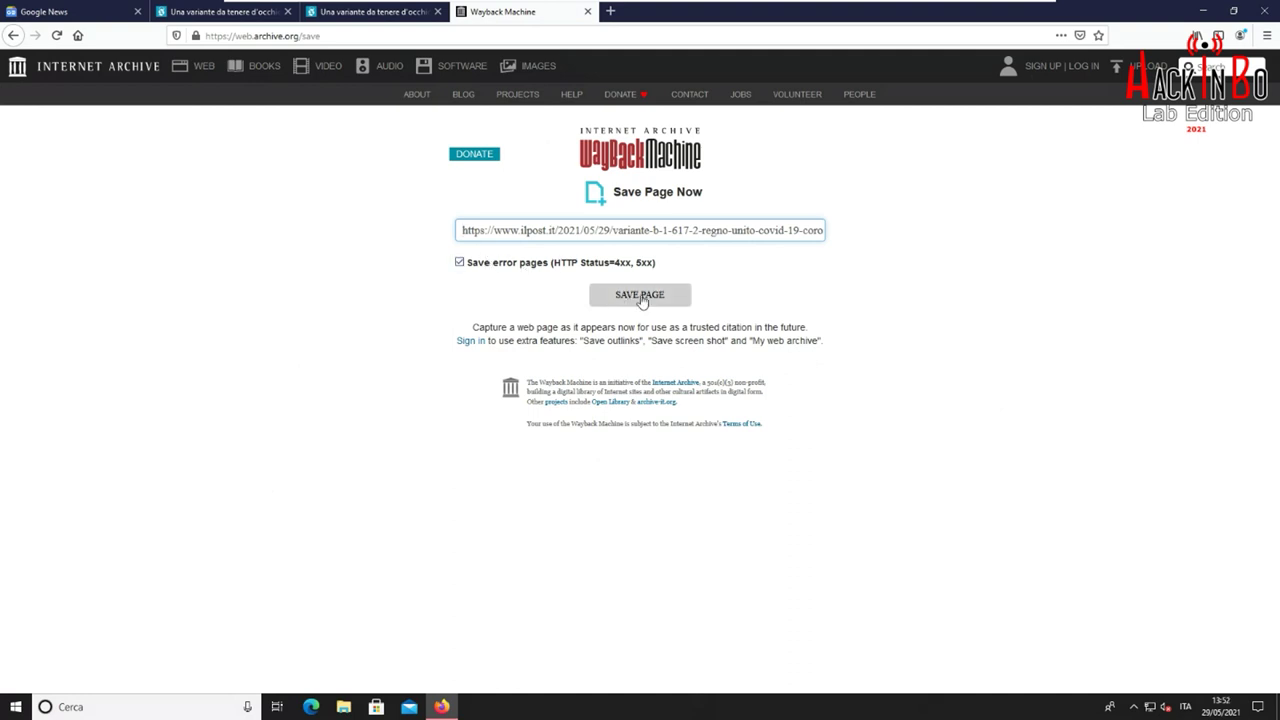
pyautogui.click(641, 298)
pyautogui.click(384, 14)
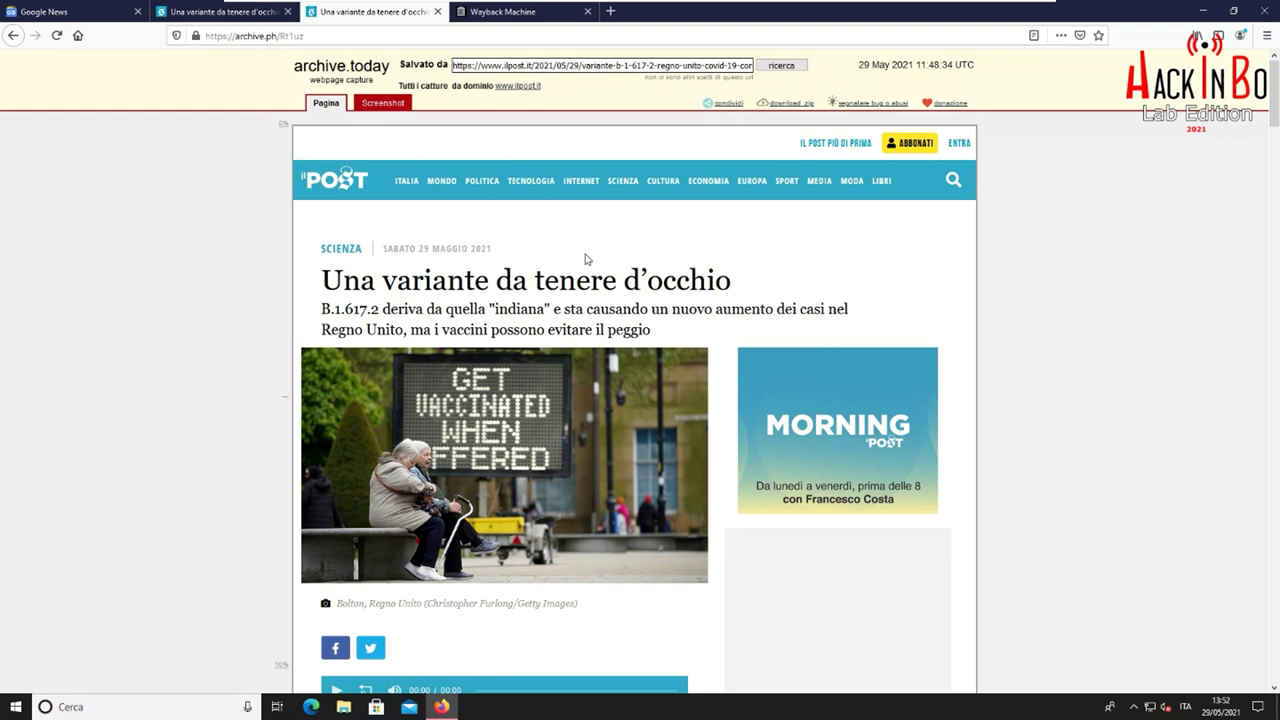
# View the archive.today capture's screenshot, then scroll through the full archived article
pyautogui.click(386, 101)
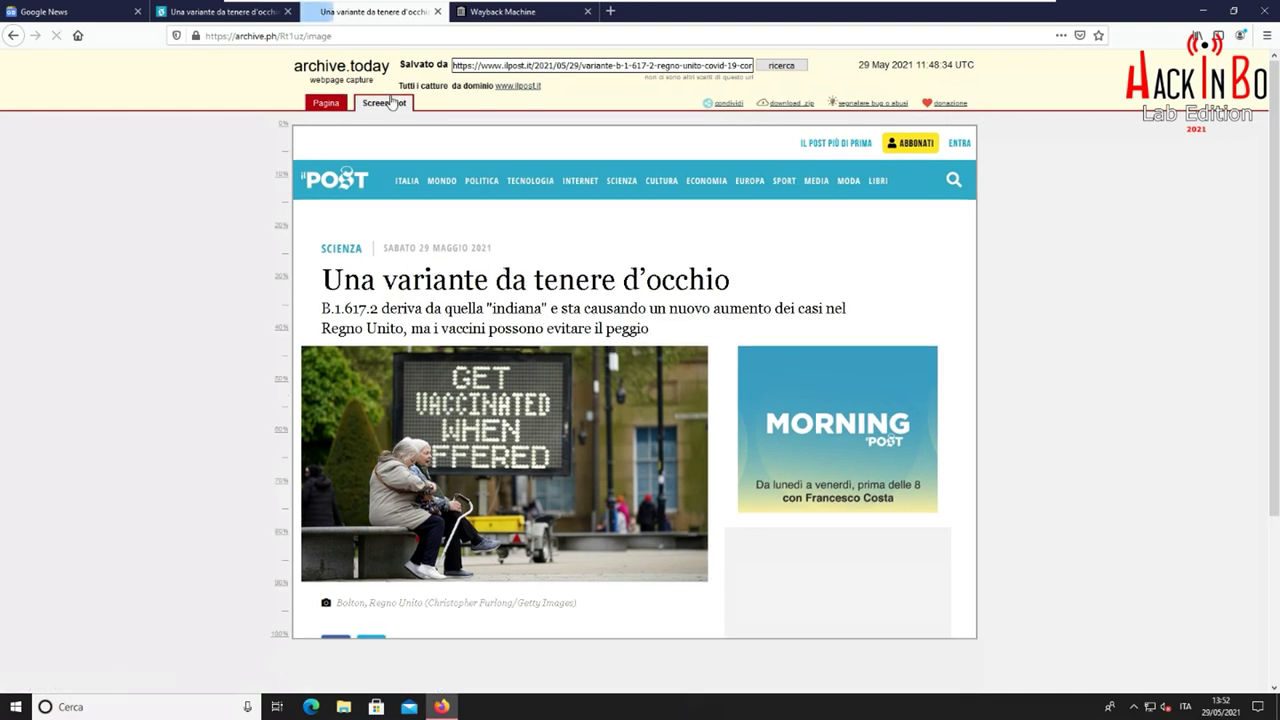
pyautogui.click(326, 103)
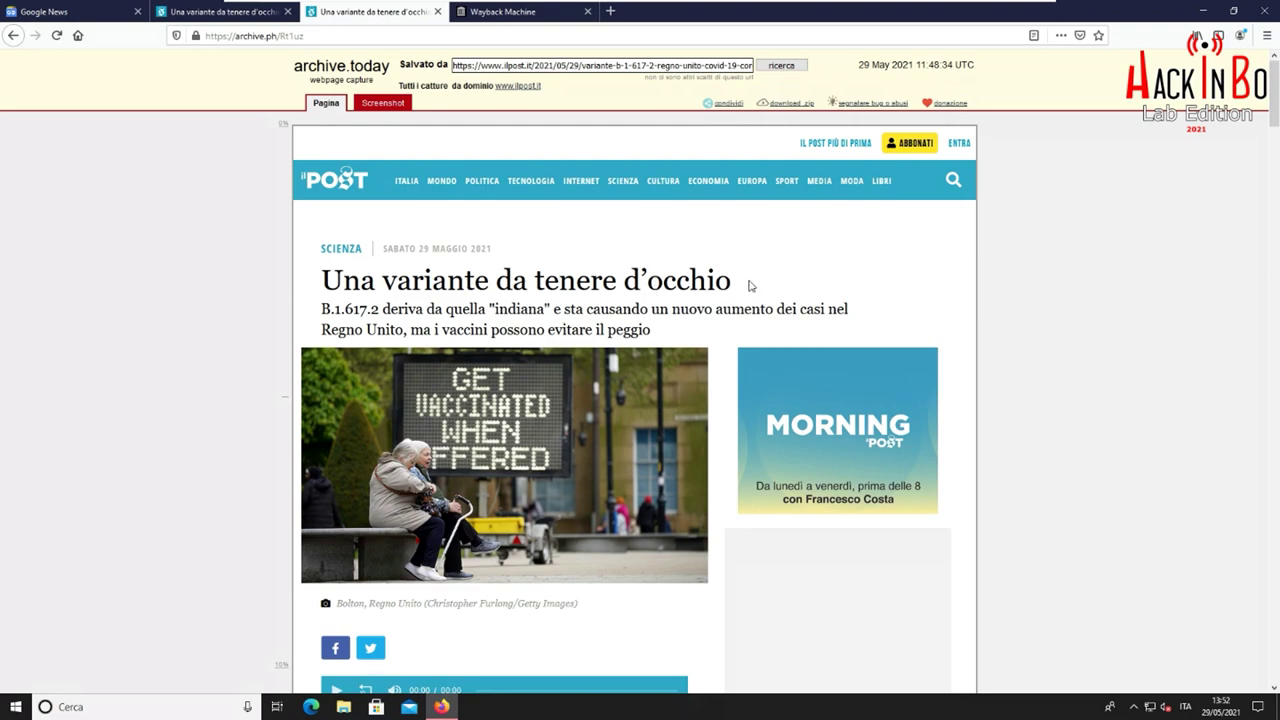
pyautogui.scroll(-5, 678, 292)
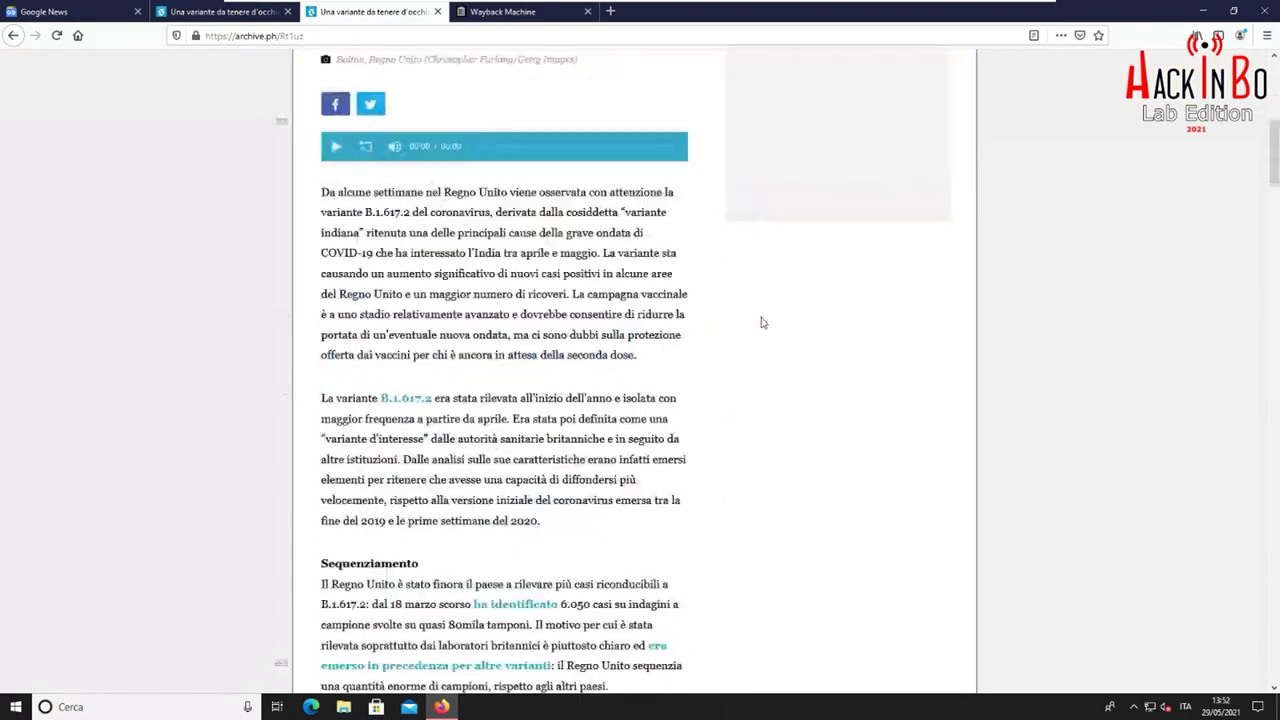
pyautogui.scroll(5, 760, 323)
pyautogui.scroll(1, 690, 343)
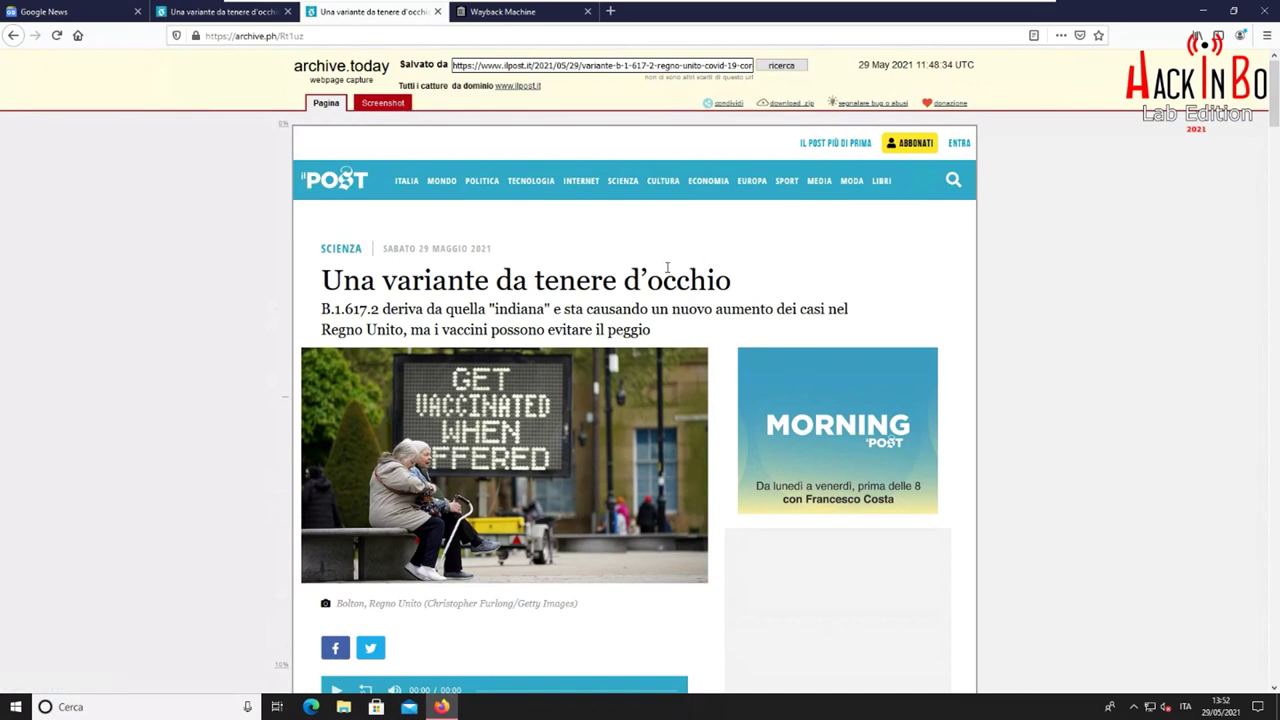
pyautogui.scroll(-10, 667, 267)
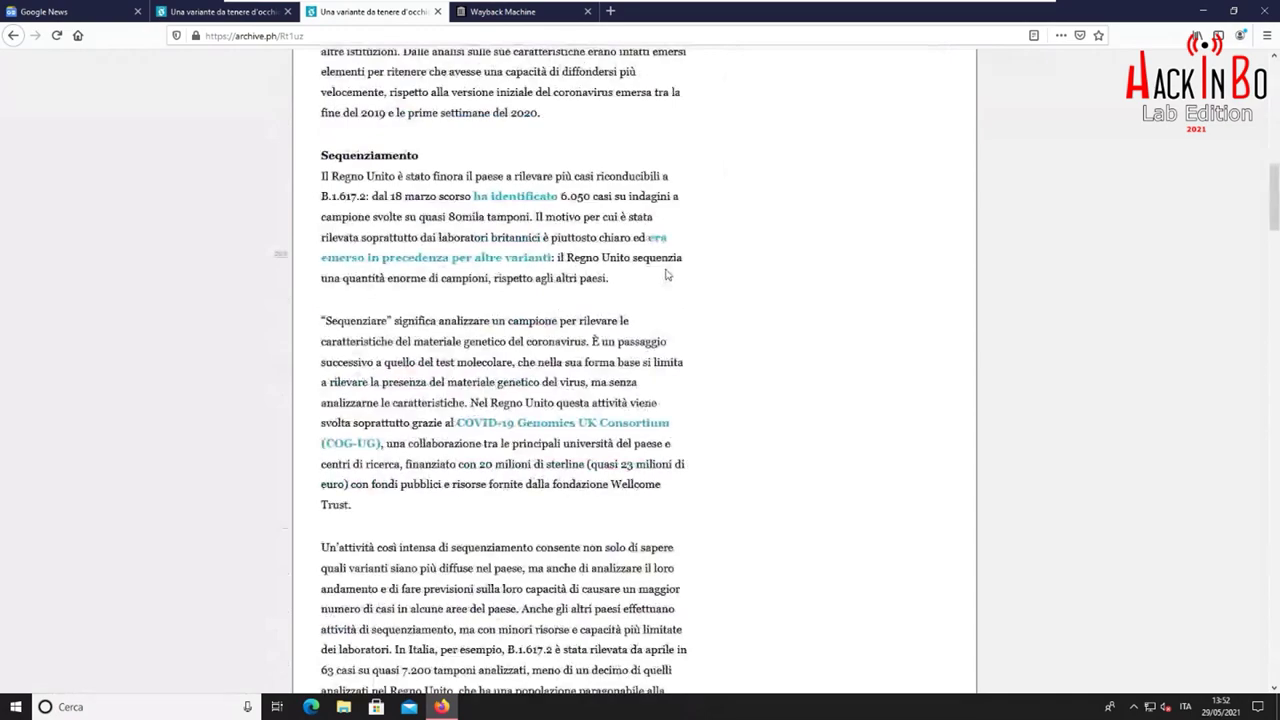
pyautogui.scroll(-15, 665, 275)
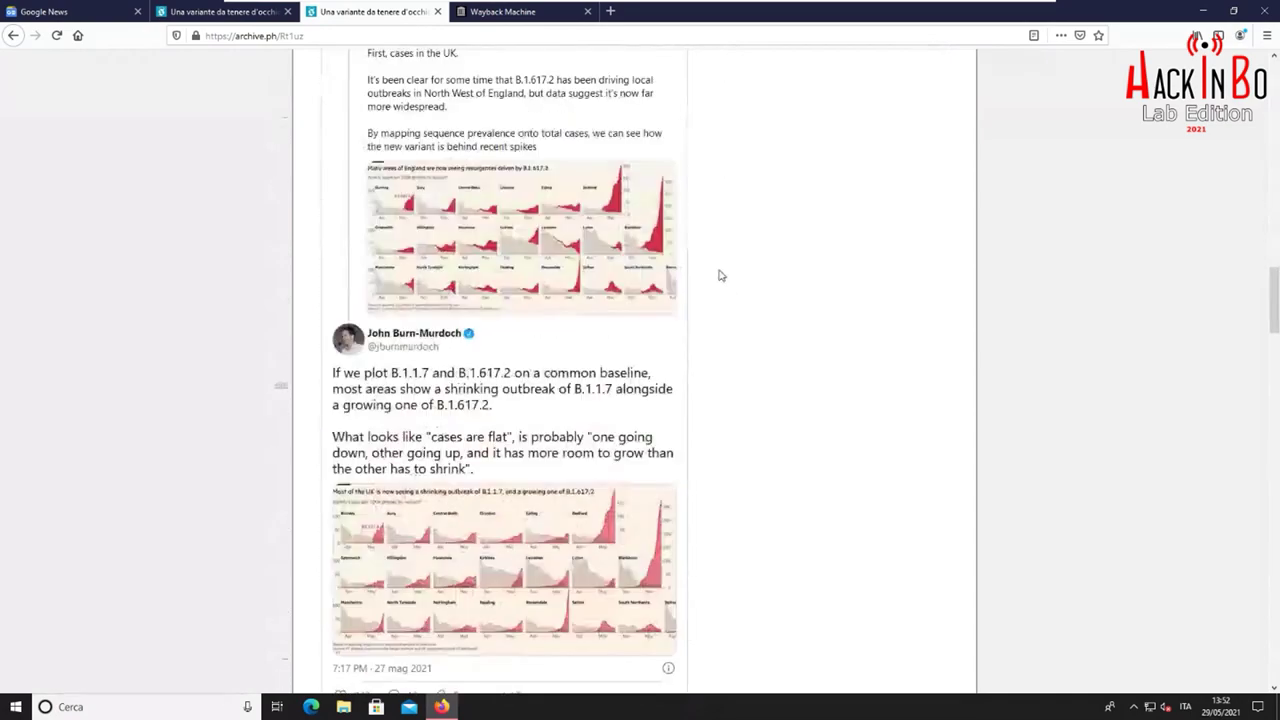
pyautogui.scroll(-15, 724, 281)
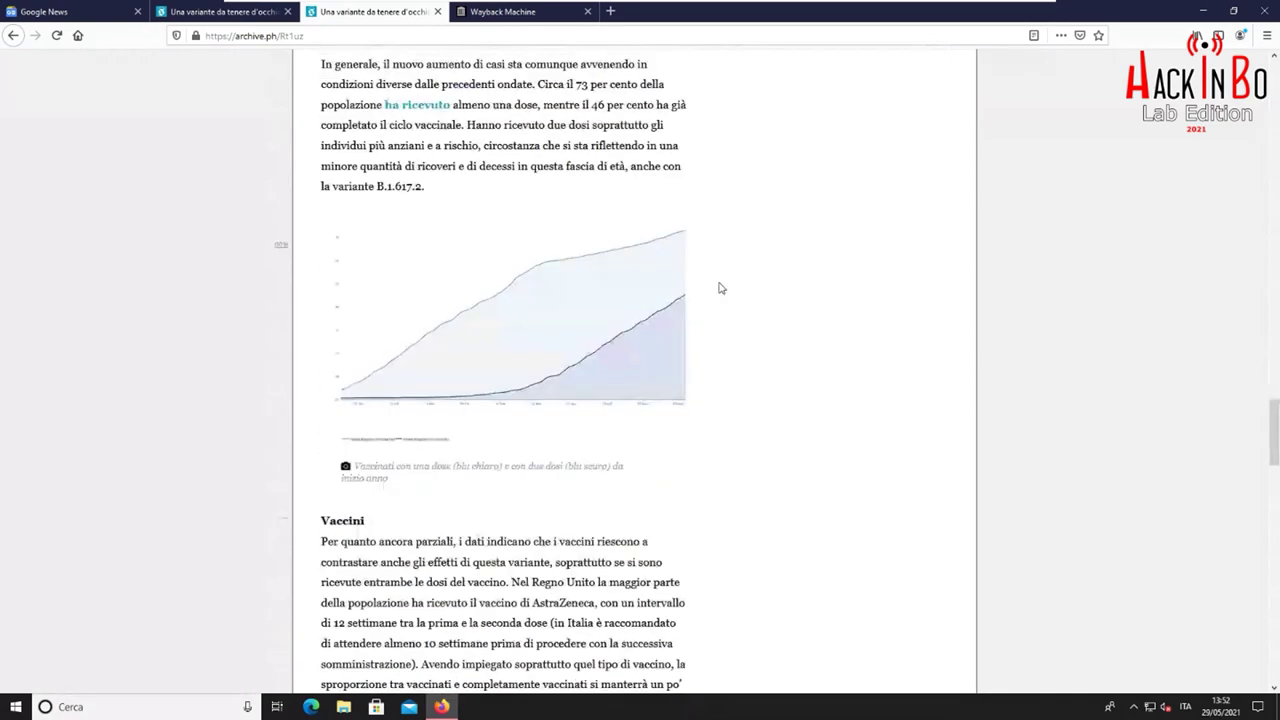
pyautogui.scroll(-15, 726, 285)
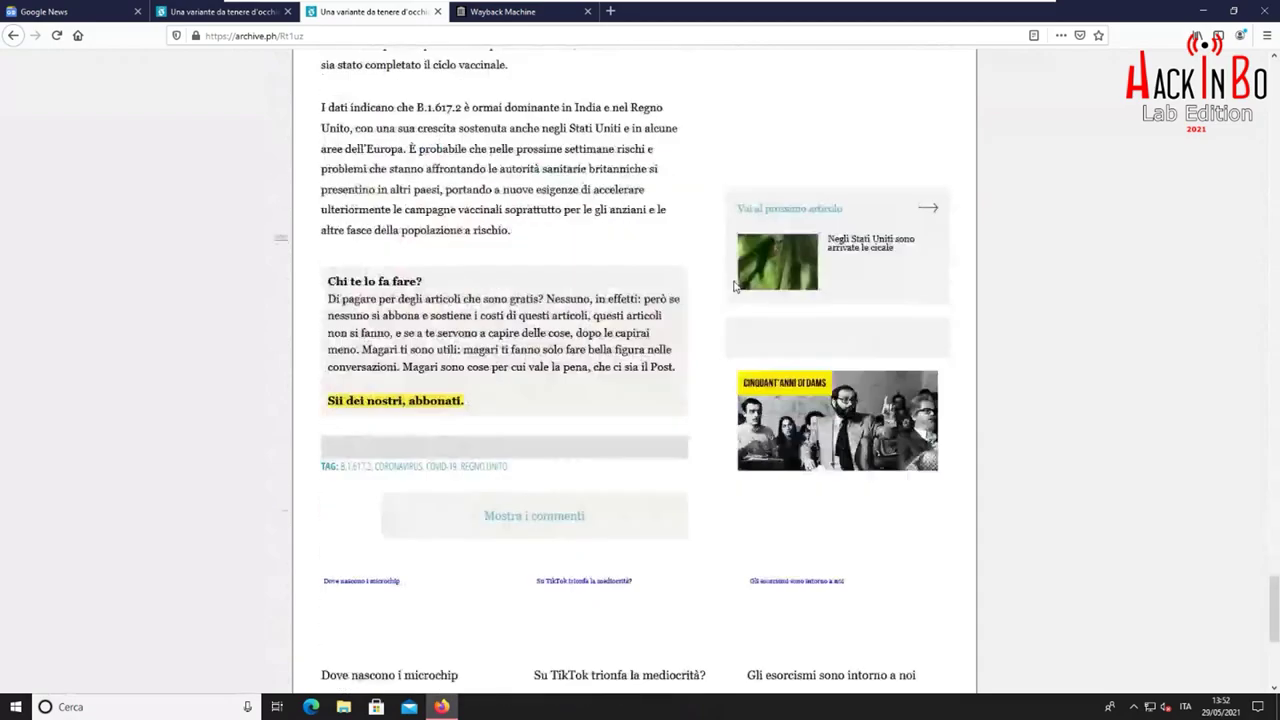
pyautogui.scroll(20, 733, 292)
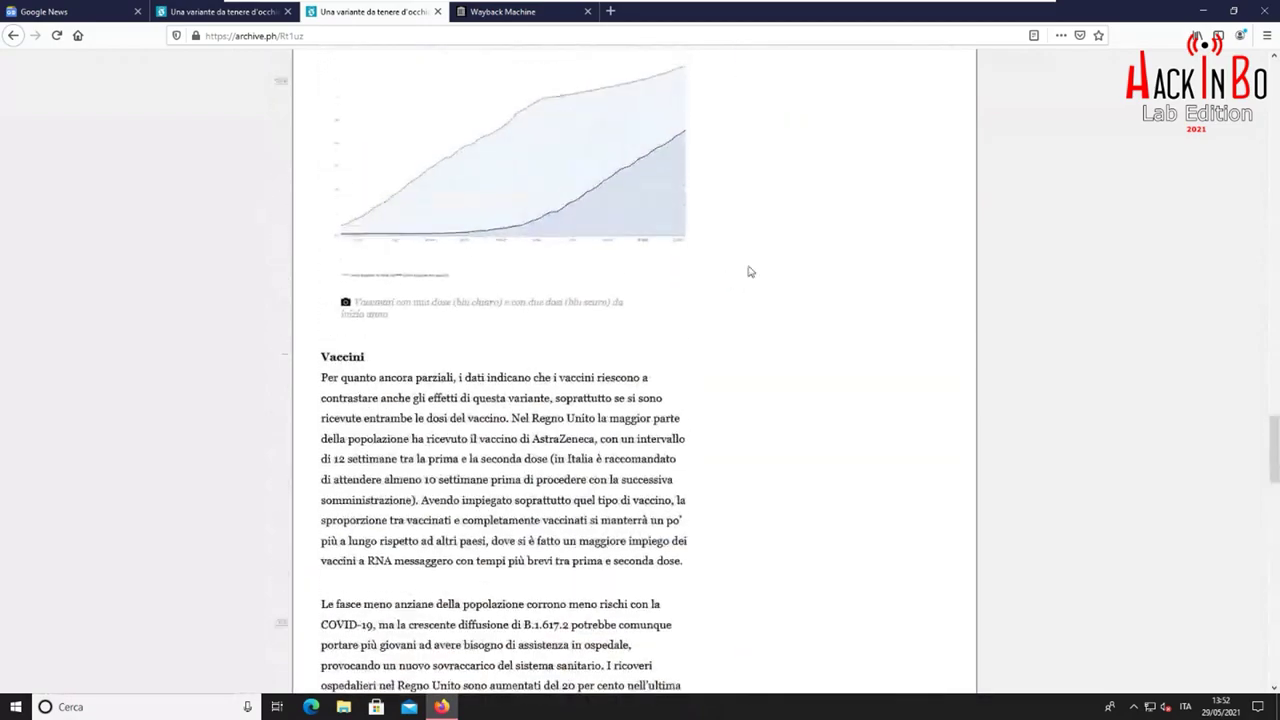
pyautogui.scroll(20, 757, 278)
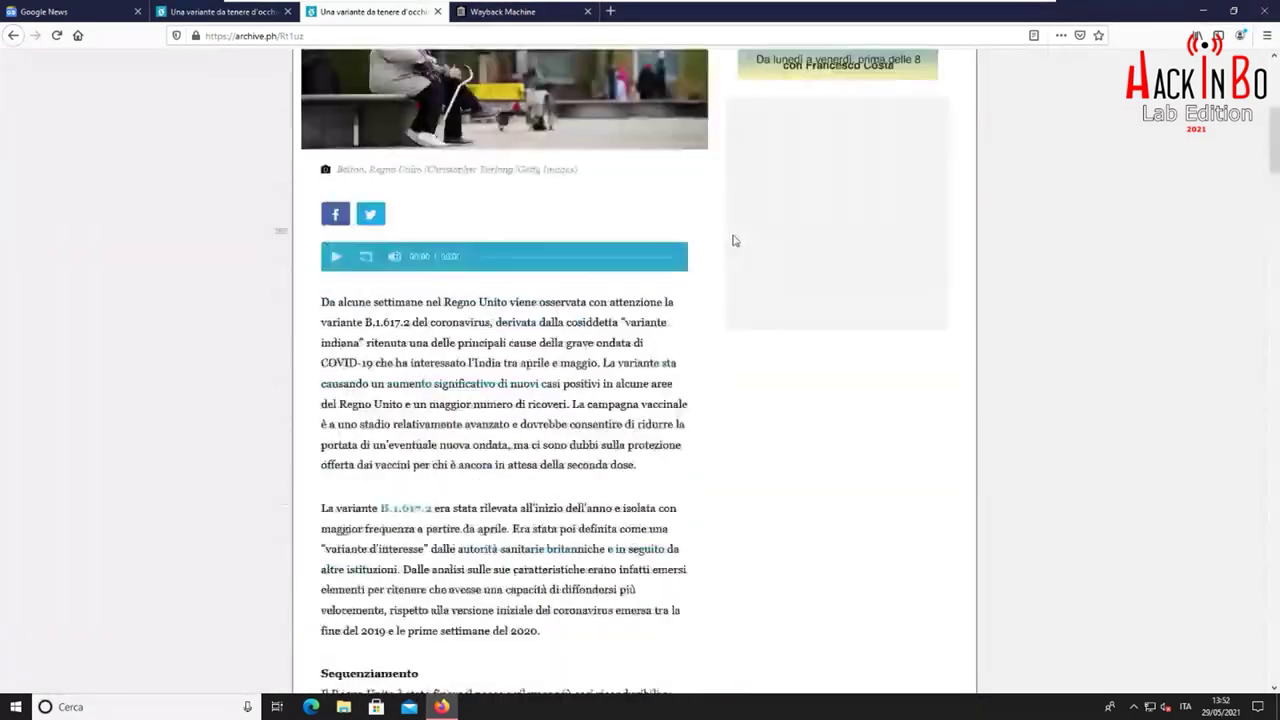
pyautogui.scroll(1, 727, 246)
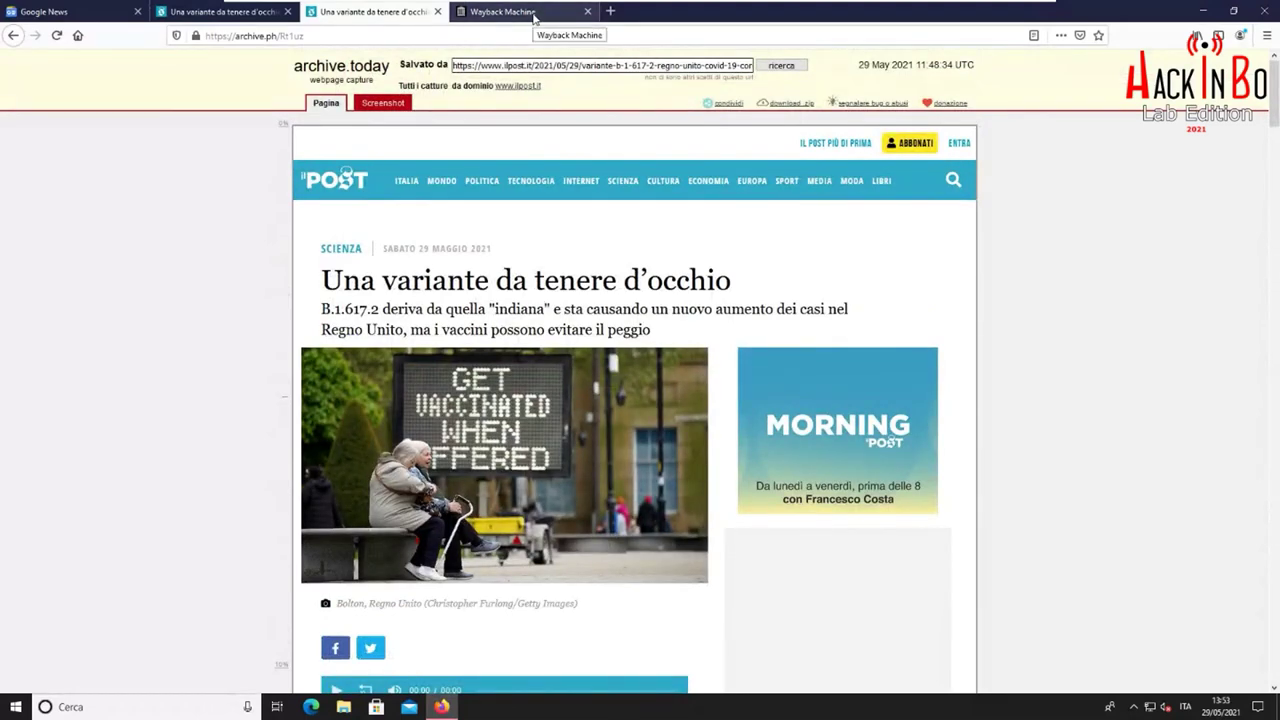
# Try downloading the capture as a .zip, go back, and check the Wayback save result
pyautogui.click(790, 105)
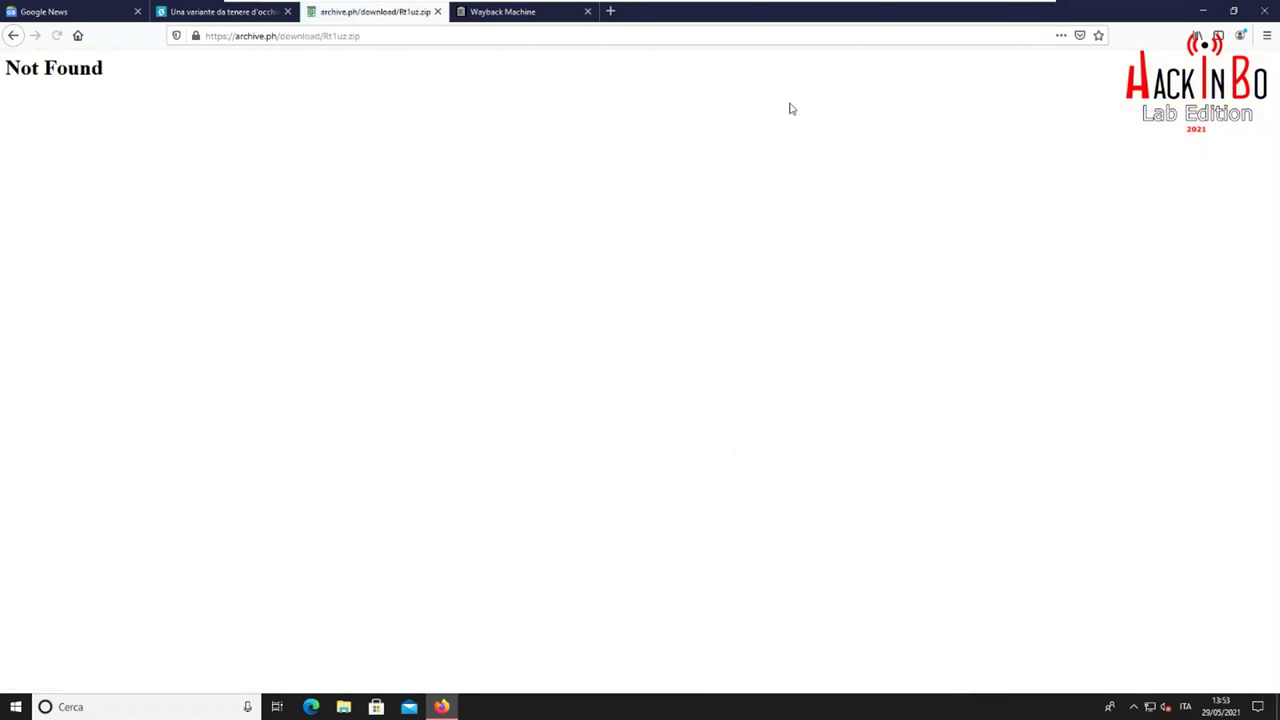
pyautogui.click(13, 36)
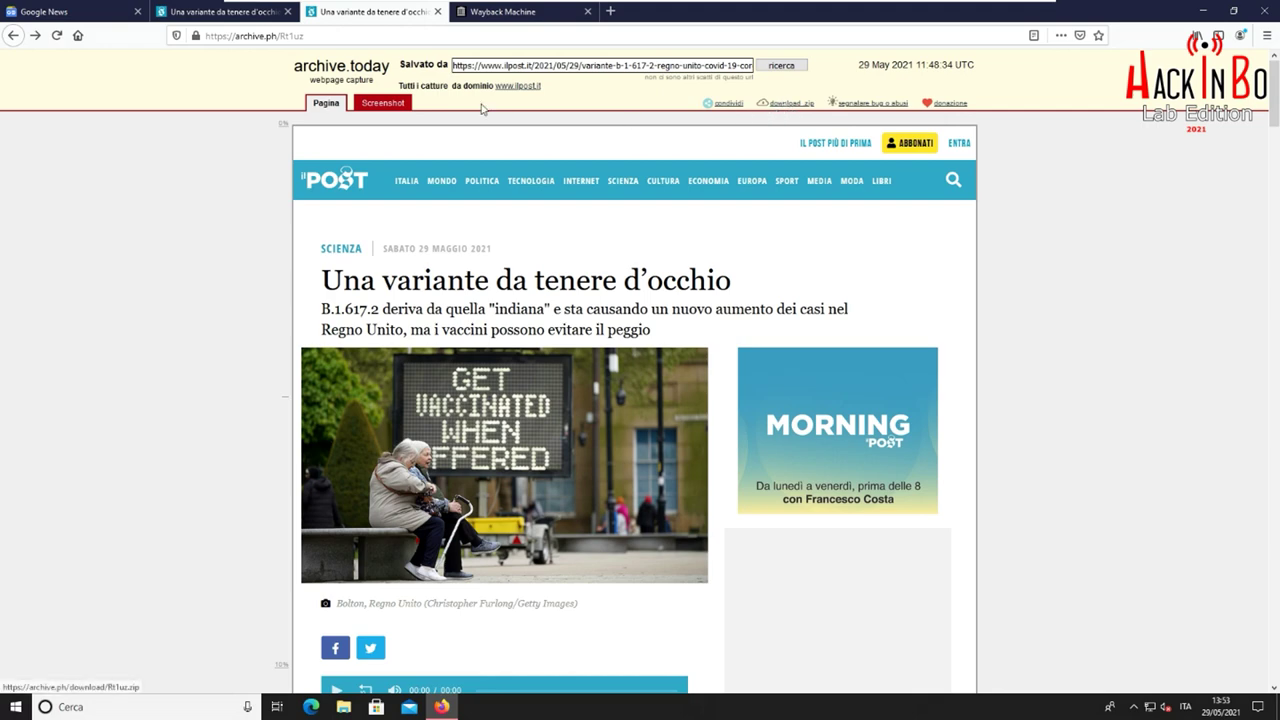
pyautogui.click(502, 14)
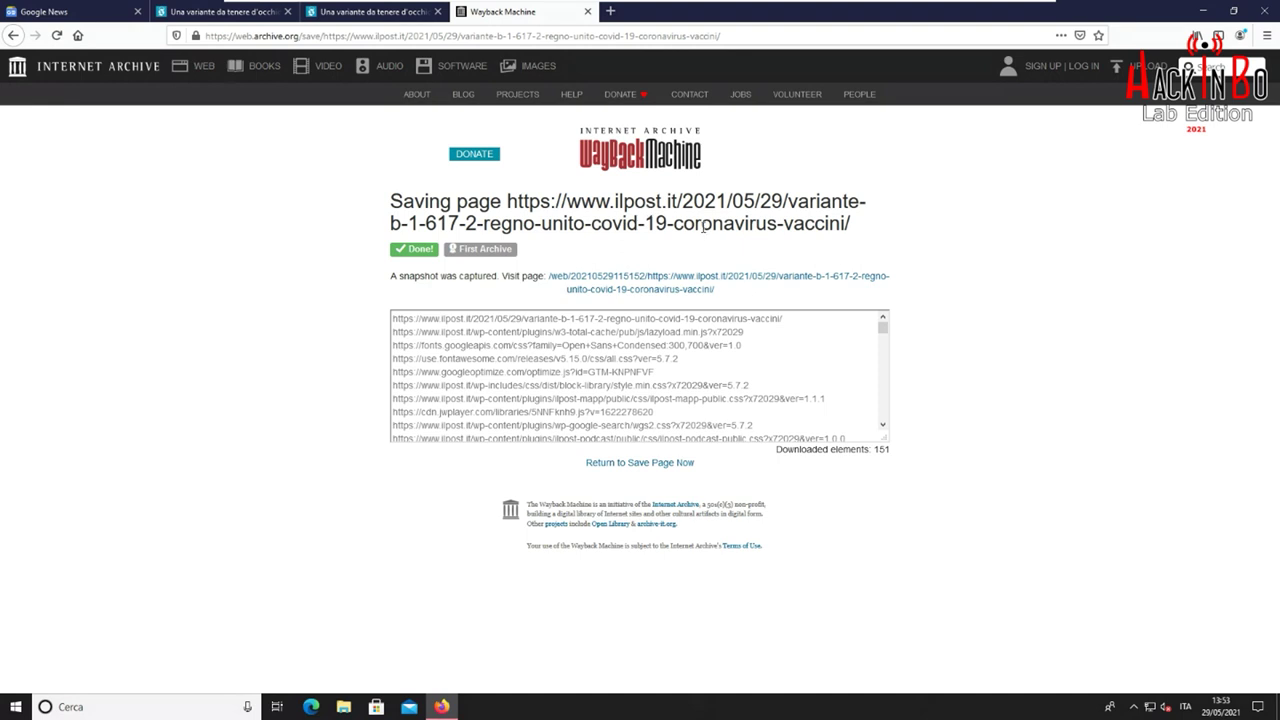
pyautogui.click(687, 286)
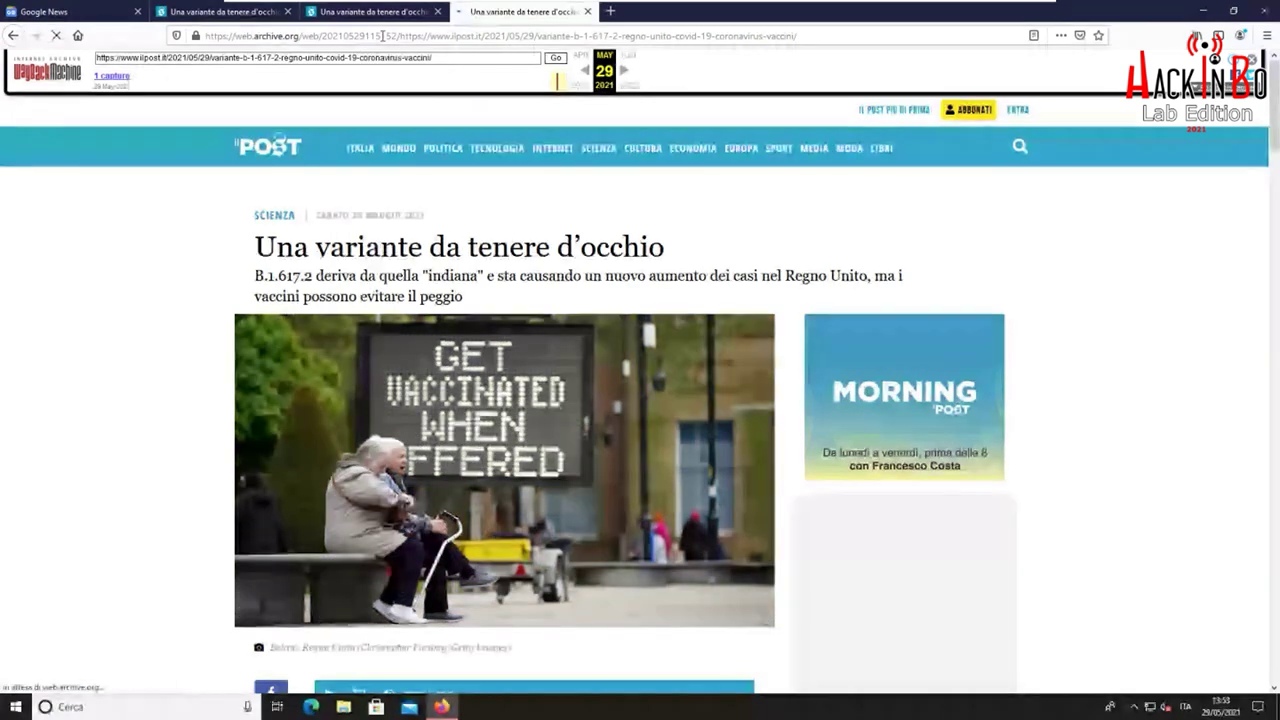
pyautogui.moveTo(366, 35); pyautogui.dragTo(385, 35)
# Preview the Wayback snapshot at mobile size with Responsive Design Mode, then exit it
pyautogui.click(371, 35)
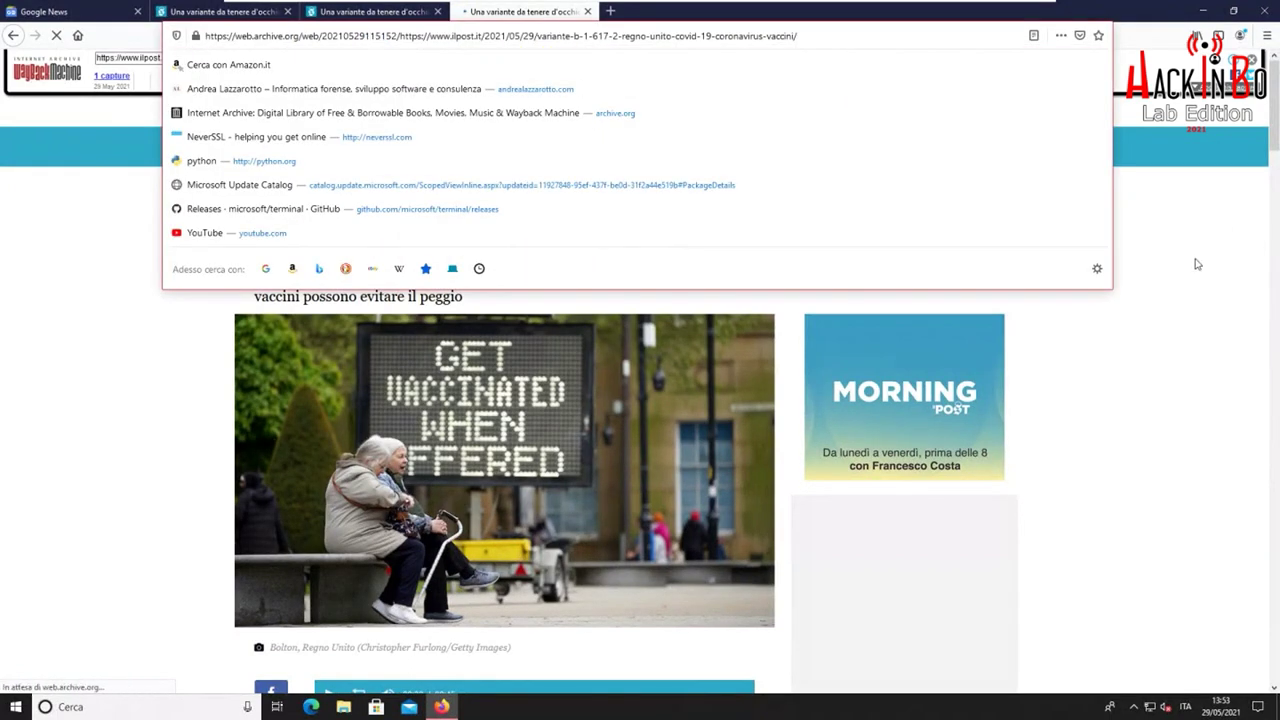
pyautogui.click(1190, 265)
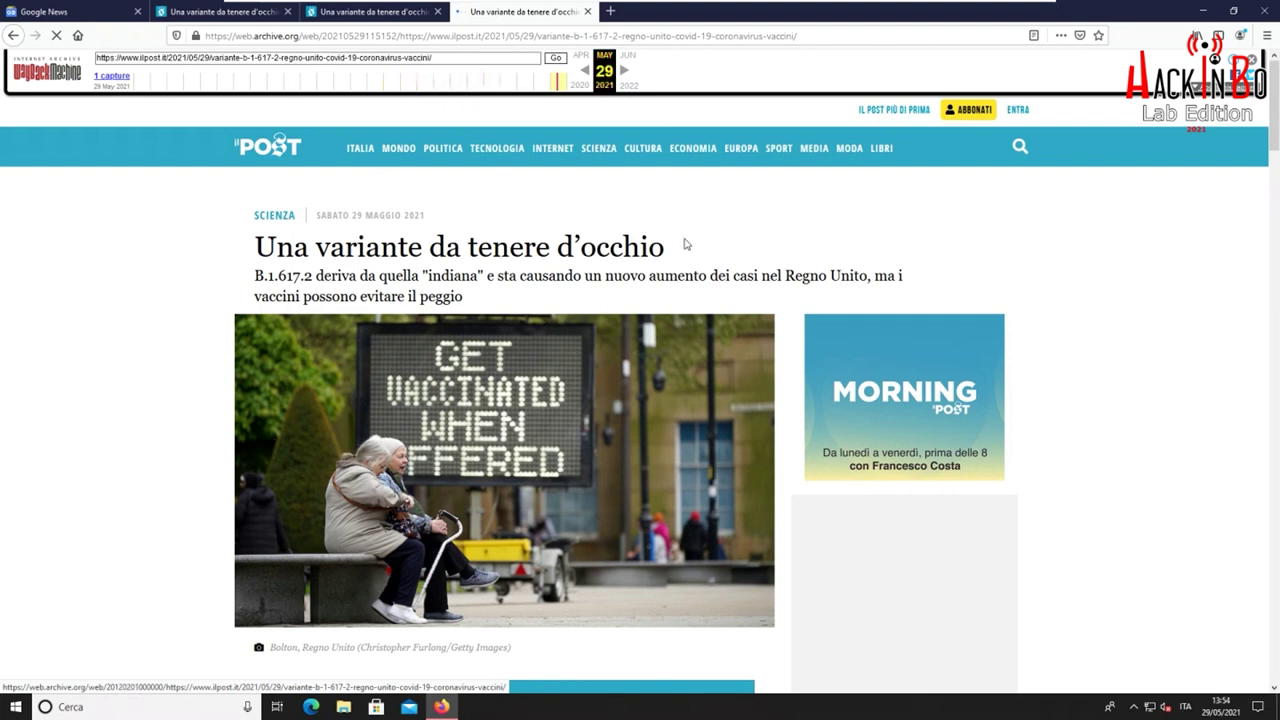
pyautogui.scroll(-15, 1060, 355)
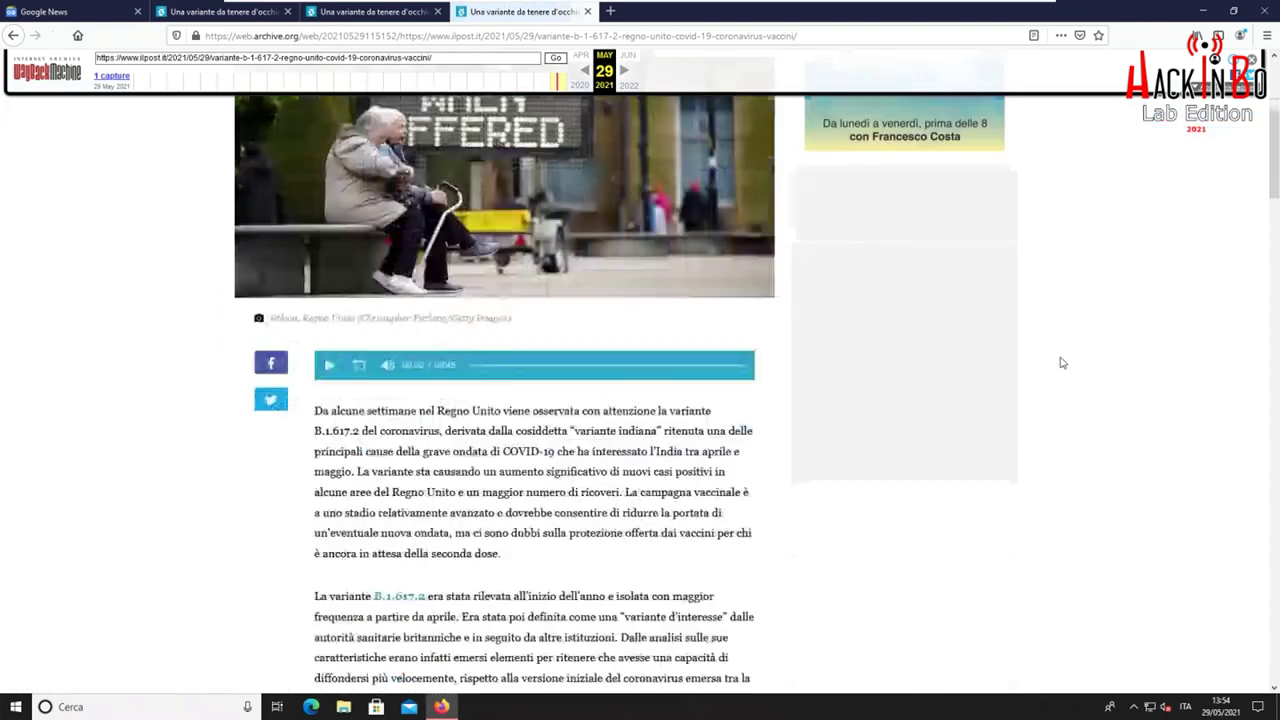
pyautogui.scroll(15, 1063, 358)
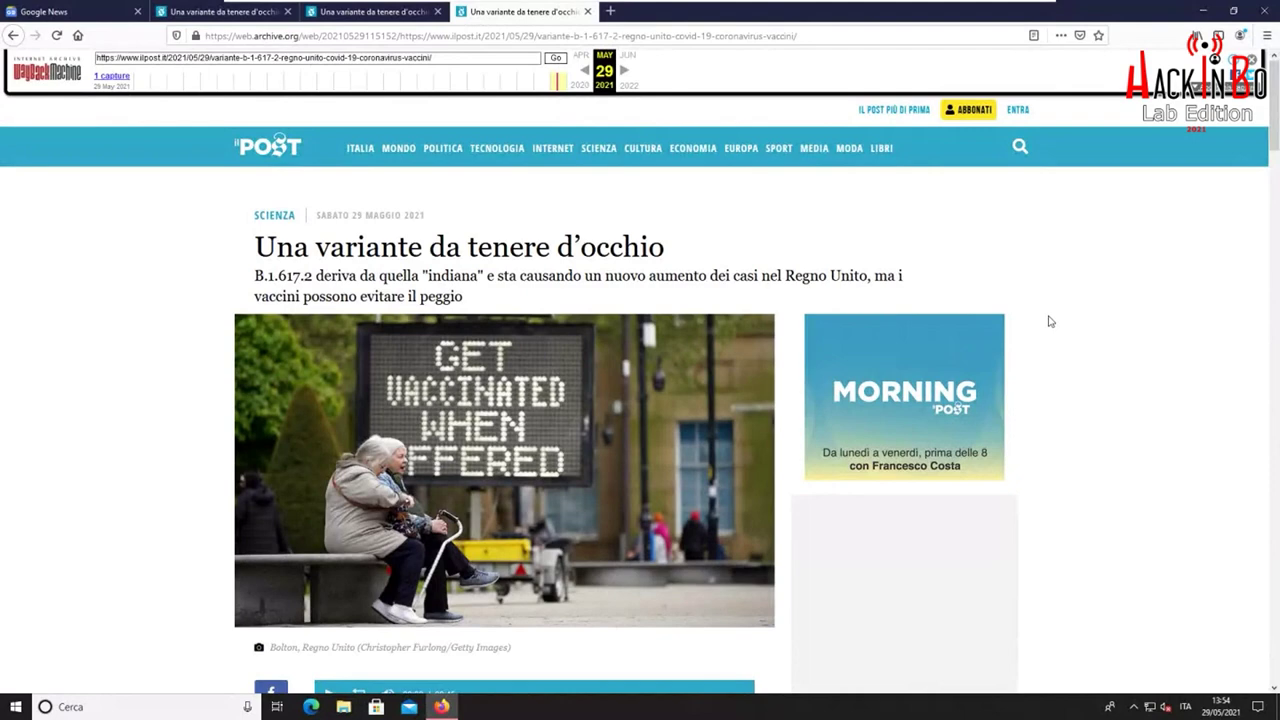
pyautogui.hotkey('ctrl', 'shift', 'm')
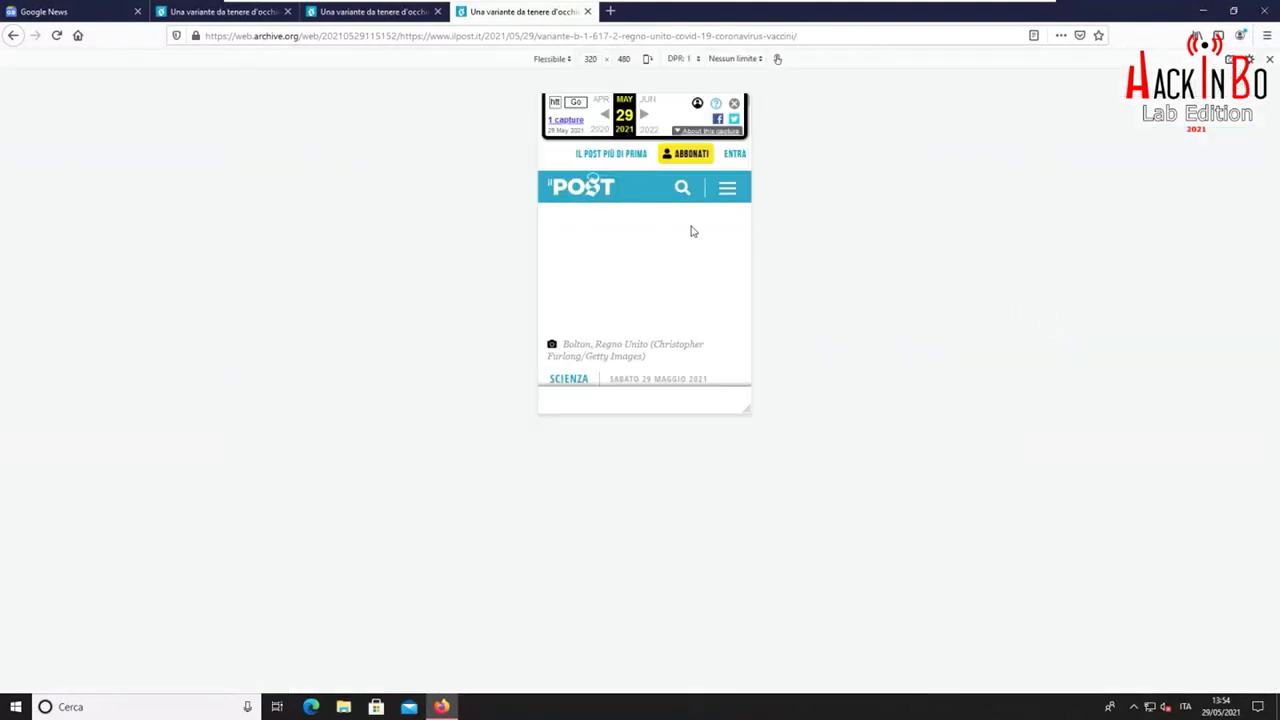
pyautogui.scroll(-10, 693, 236)
pyautogui.scroll(10, 675, 255)
pyautogui.click(1268, 61)
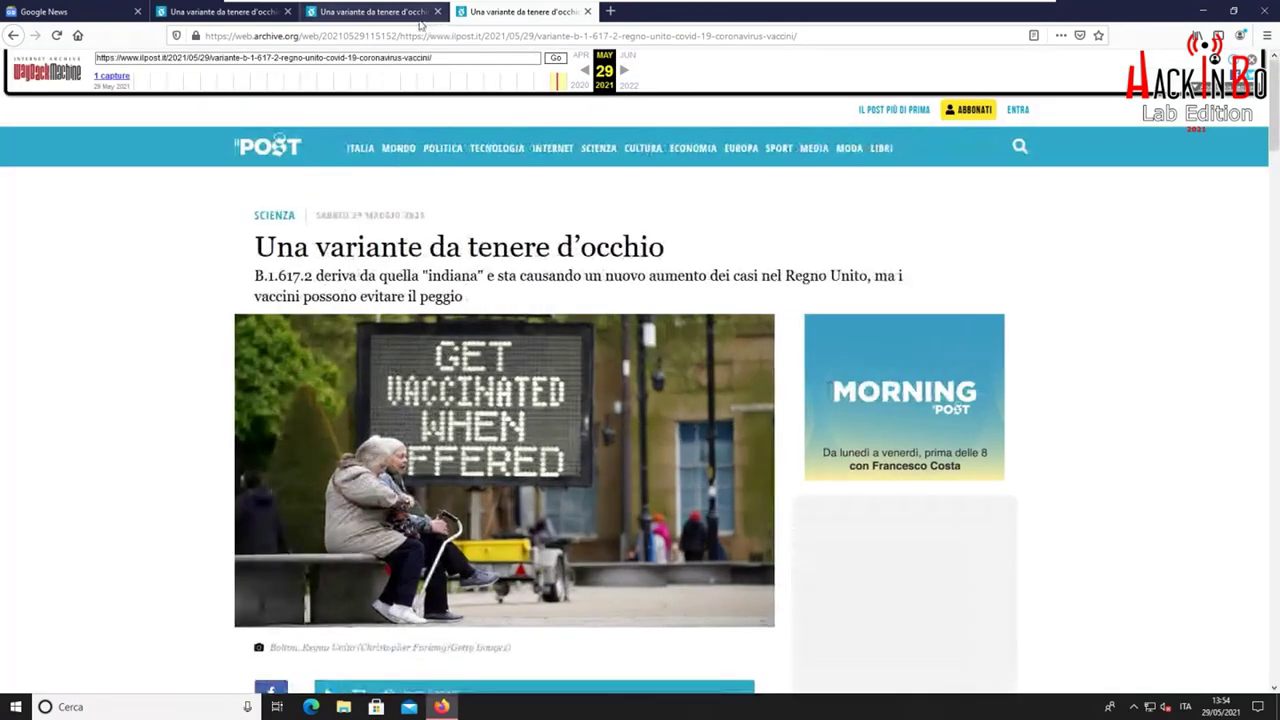
# Compare the archive.today and Wayback Machine captures, ending on archive.today
pyautogui.click(409, 18)
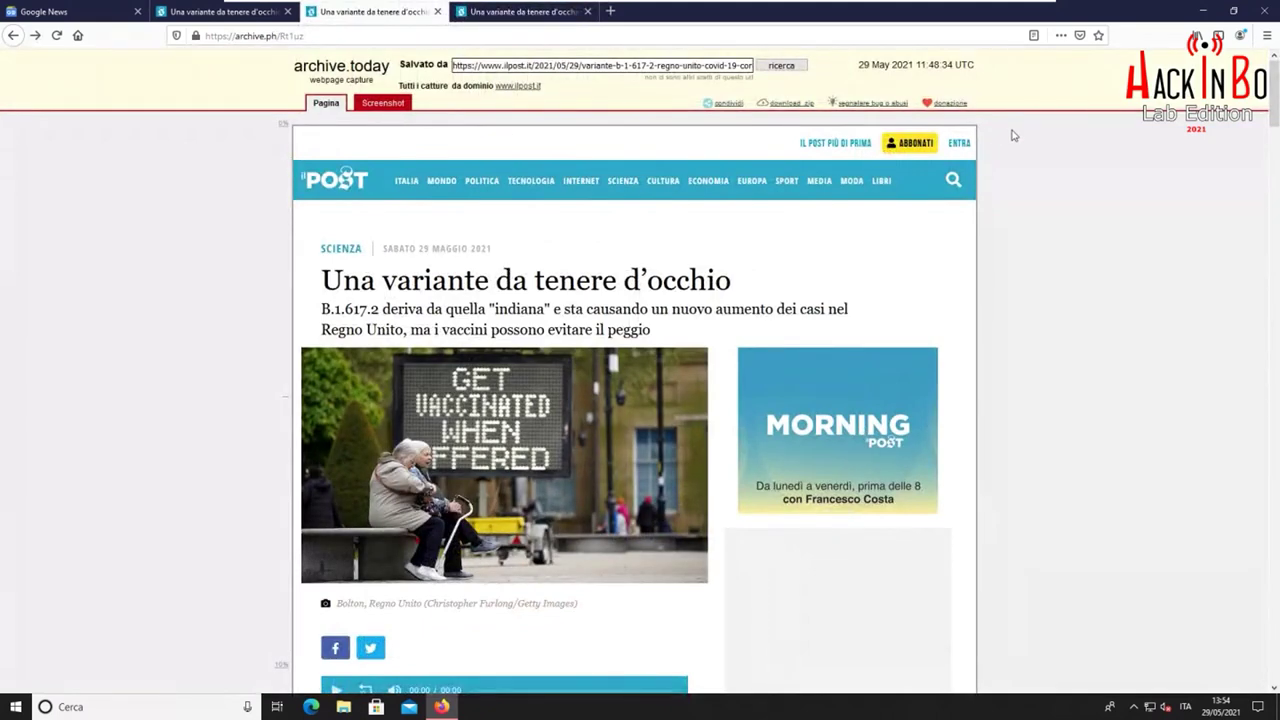
pyautogui.click(510, 14)
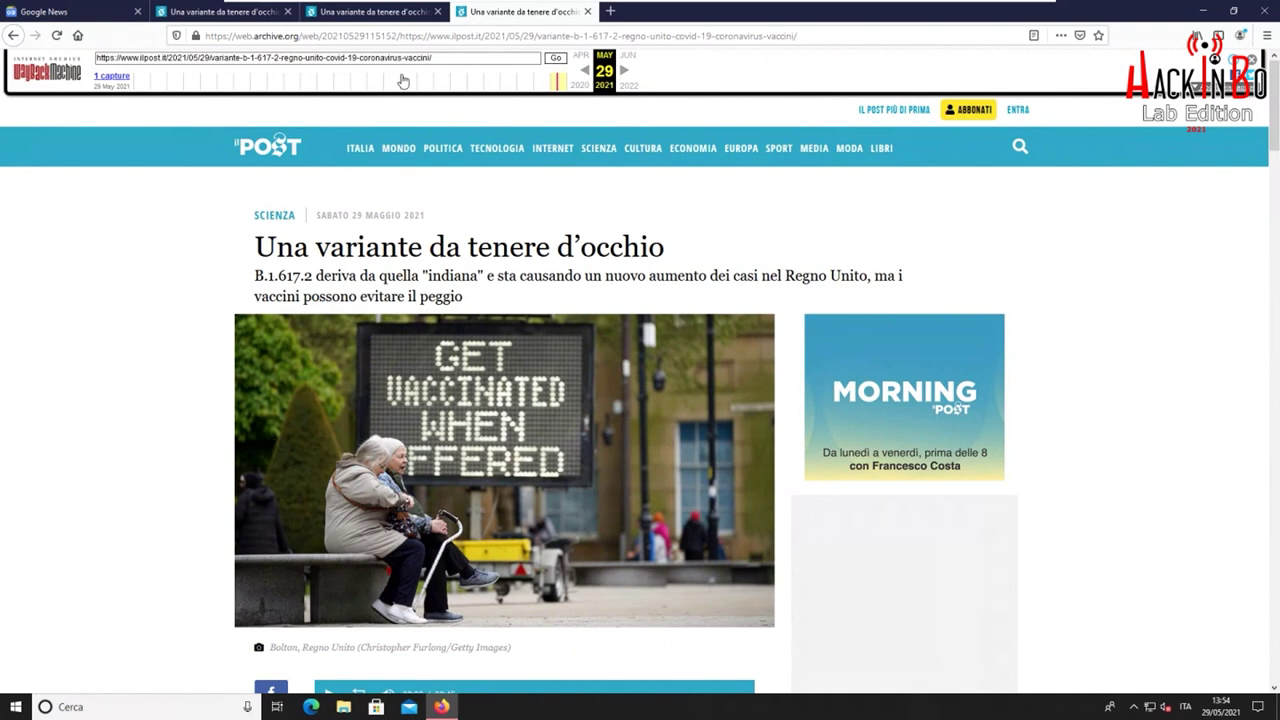
pyautogui.click(385, 13)
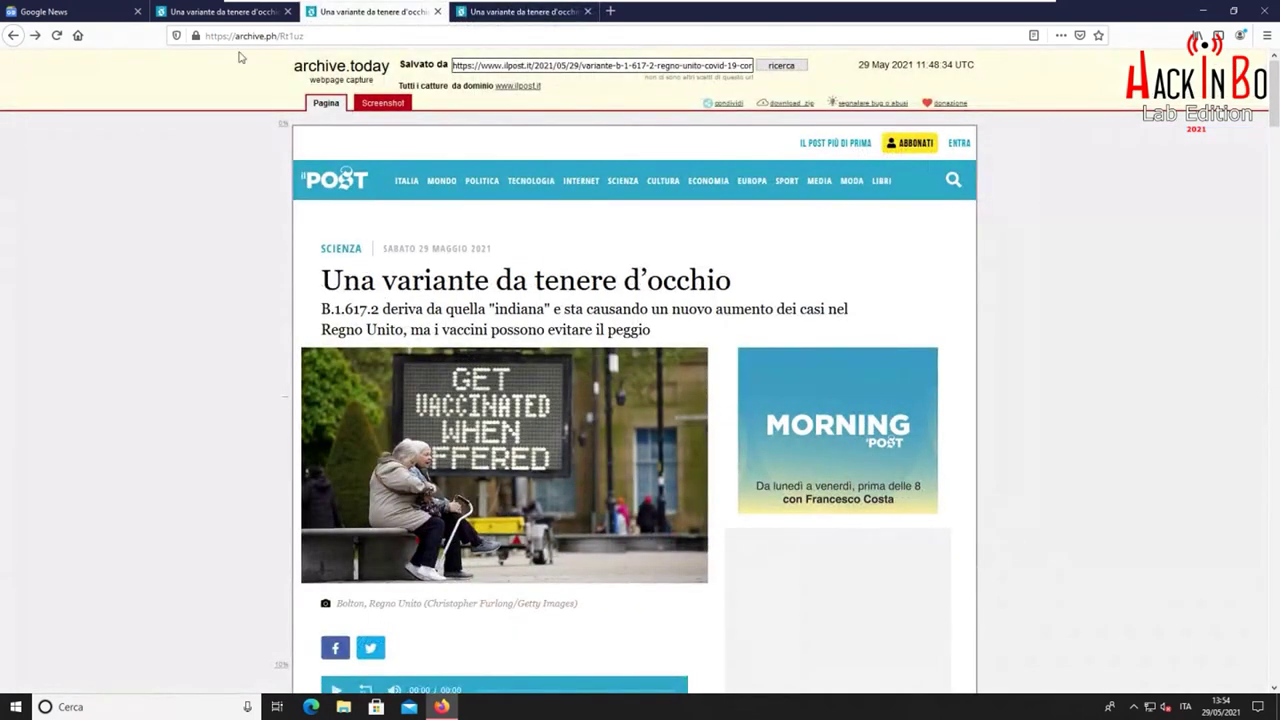
# Inspect the live Il Post article's lead photo markup with F12, then return to archive.today
pyautogui.click(236, 16)
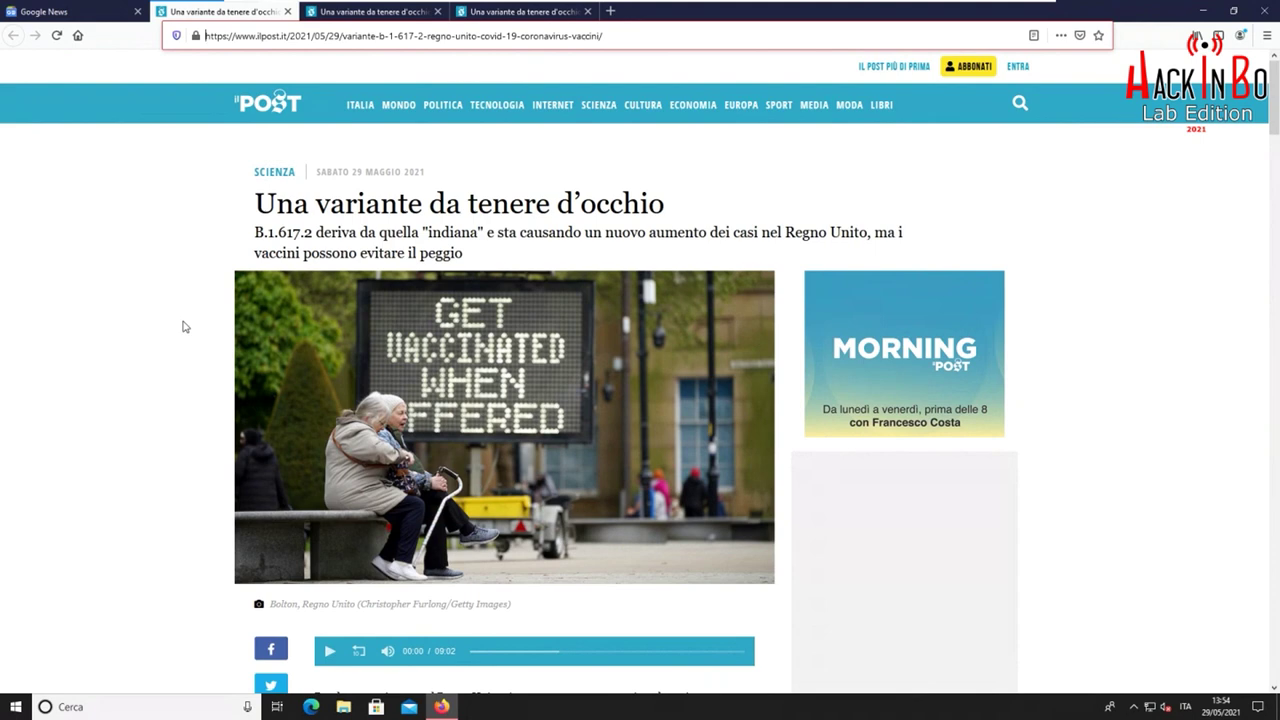
pyautogui.press('F12')
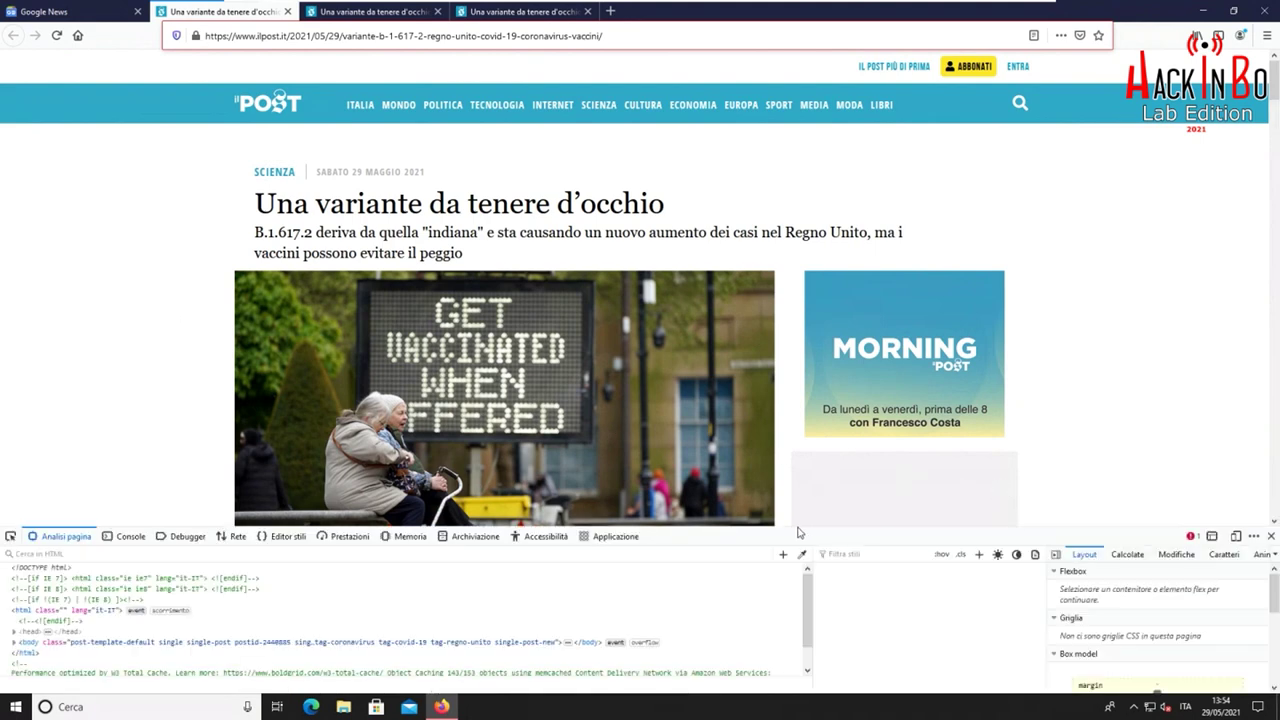
pyautogui.moveTo(788, 525); pyautogui.dragTo(788, 445)
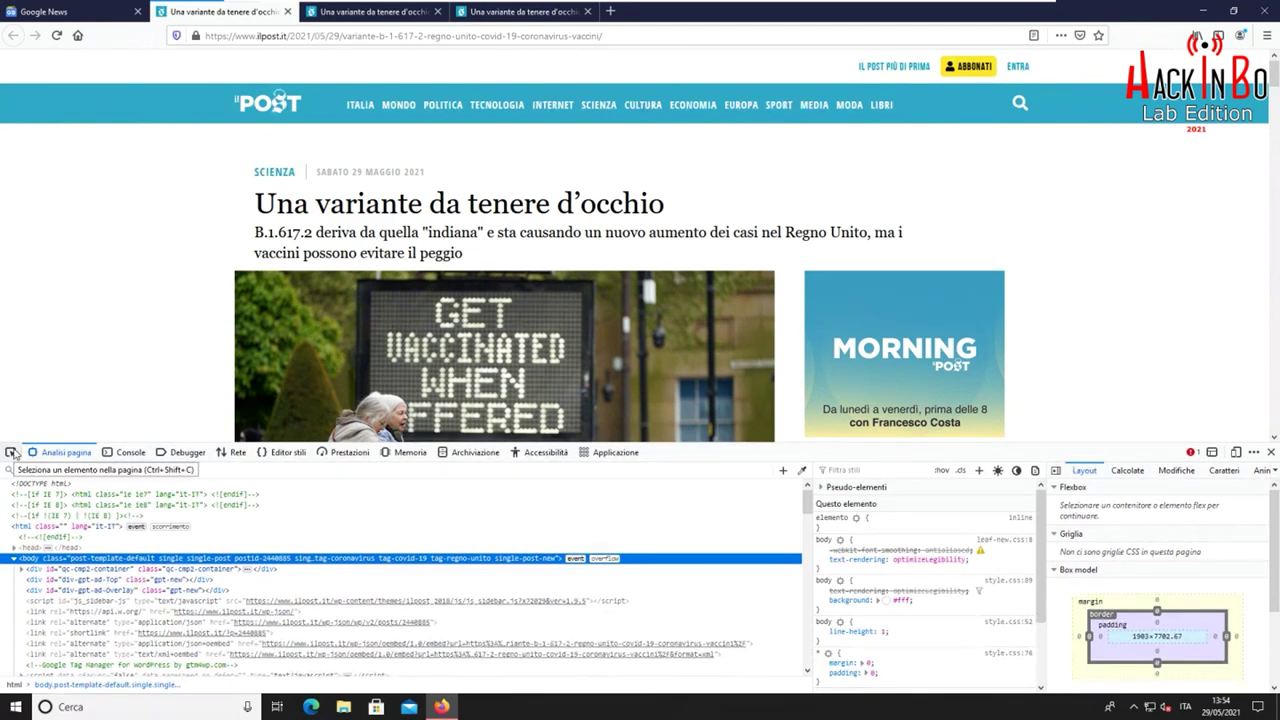
pyautogui.click(12, 452)
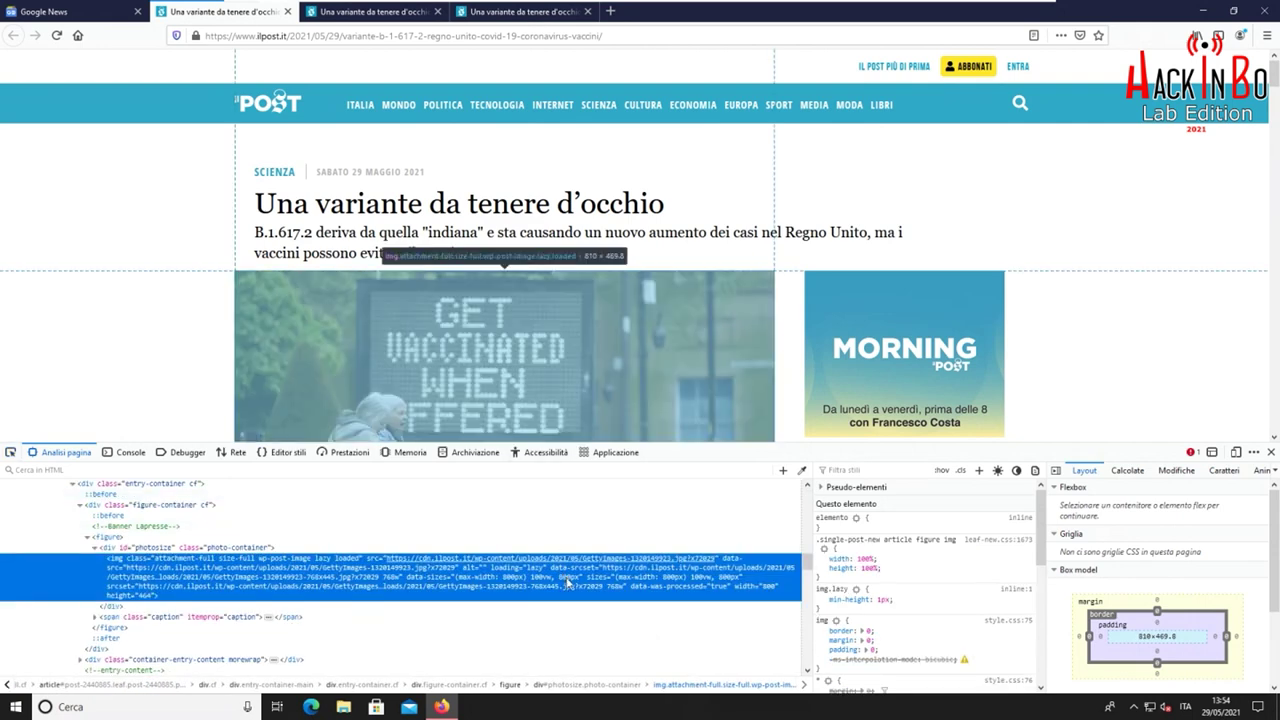
pyautogui.moveTo(578, 567)
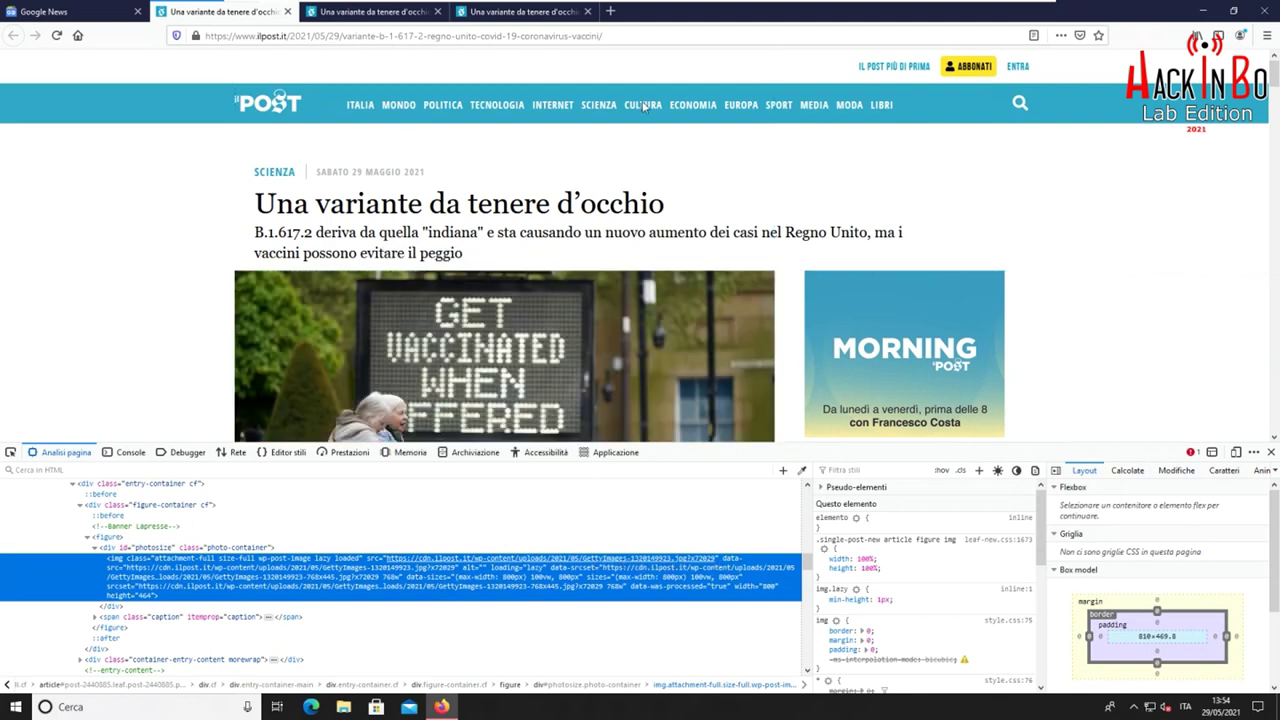
pyautogui.click(335, 15)
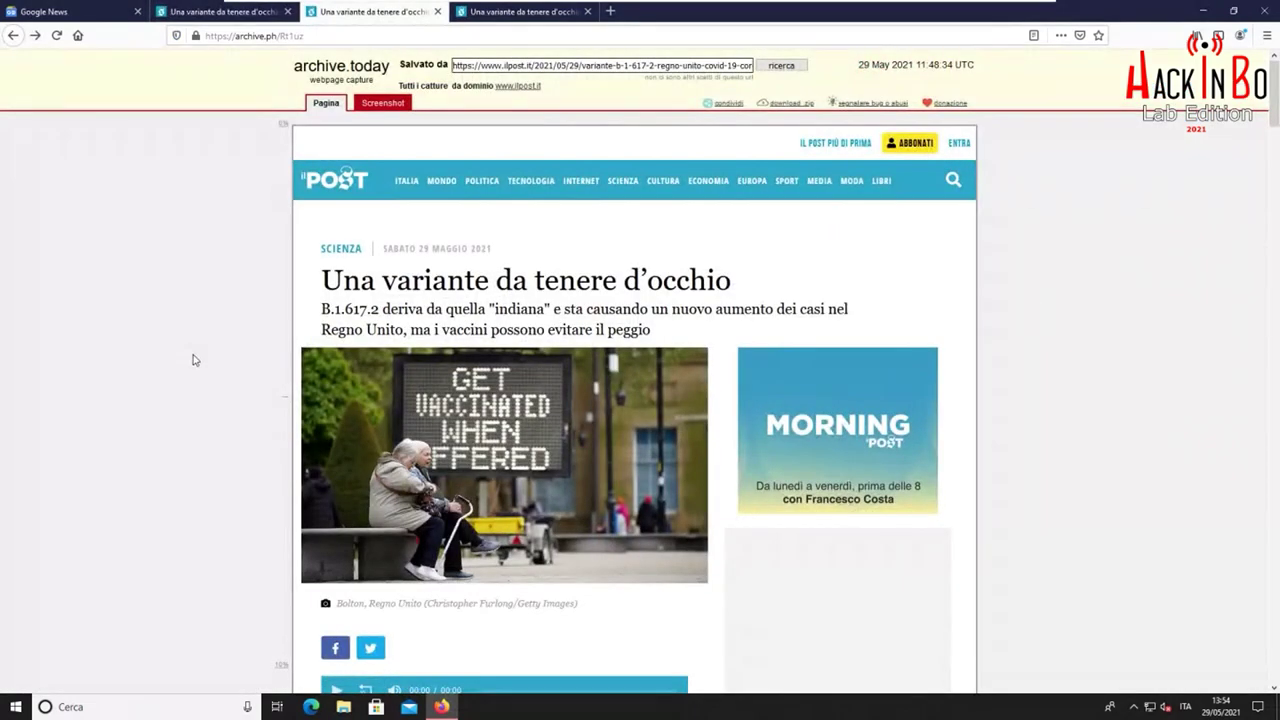
# Open DevTools on archive.today and inspect the lead photo's img element, an 800 × 464 image
pyautogui.hotkey('ctrl', 'shift', 'i')
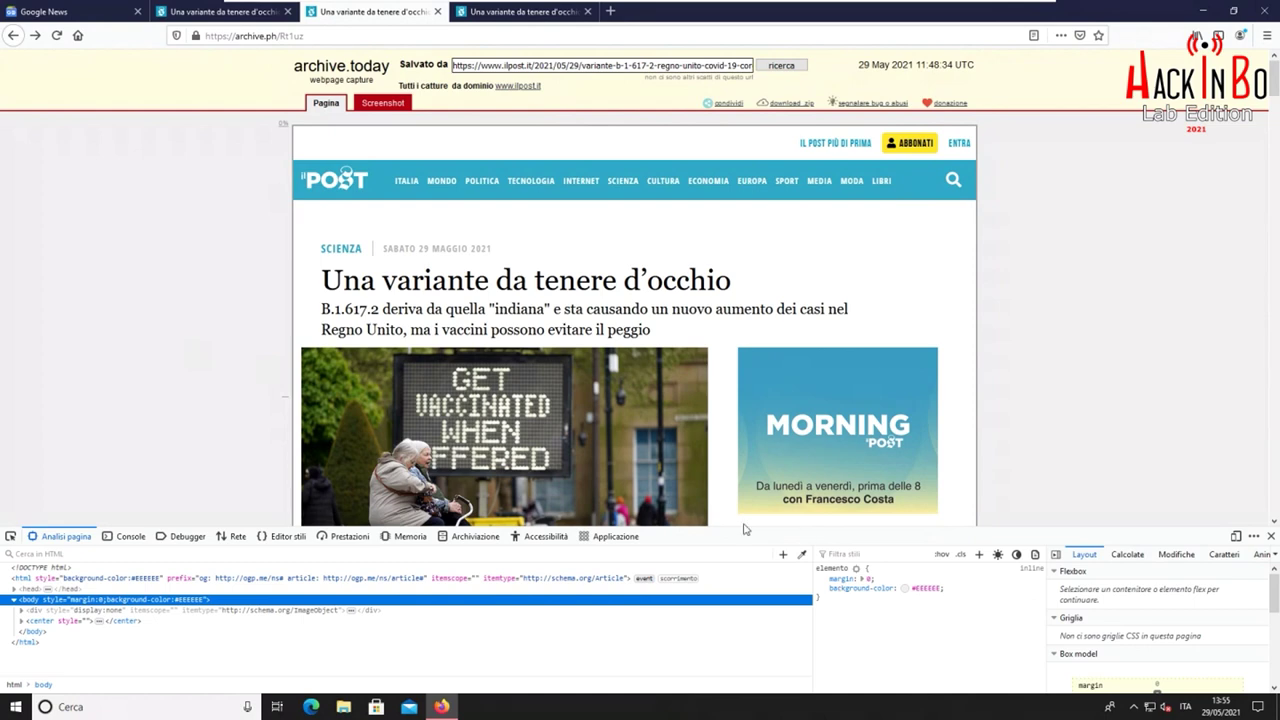
pyautogui.moveTo(729, 527); pyautogui.dragTo(733, 414)
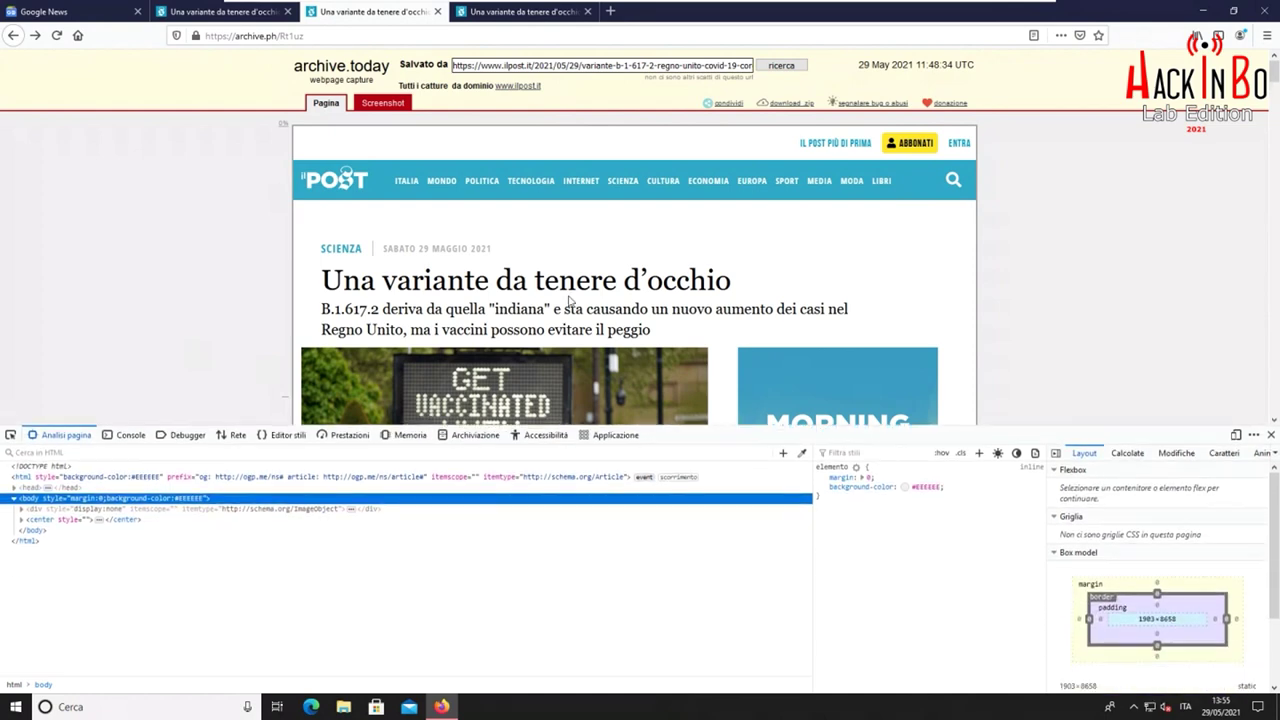
pyautogui.scroll(-1, 427, 292)
pyautogui.rightClick(362, 304)
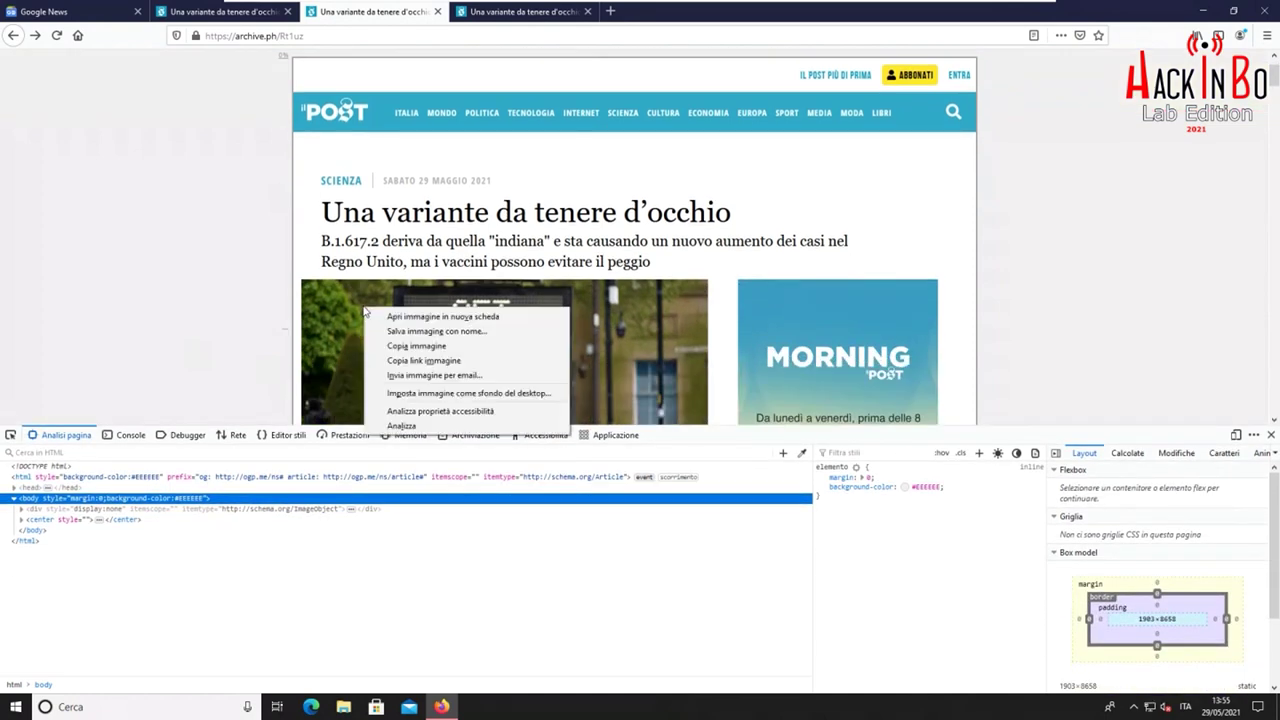
pyautogui.click(402, 424)
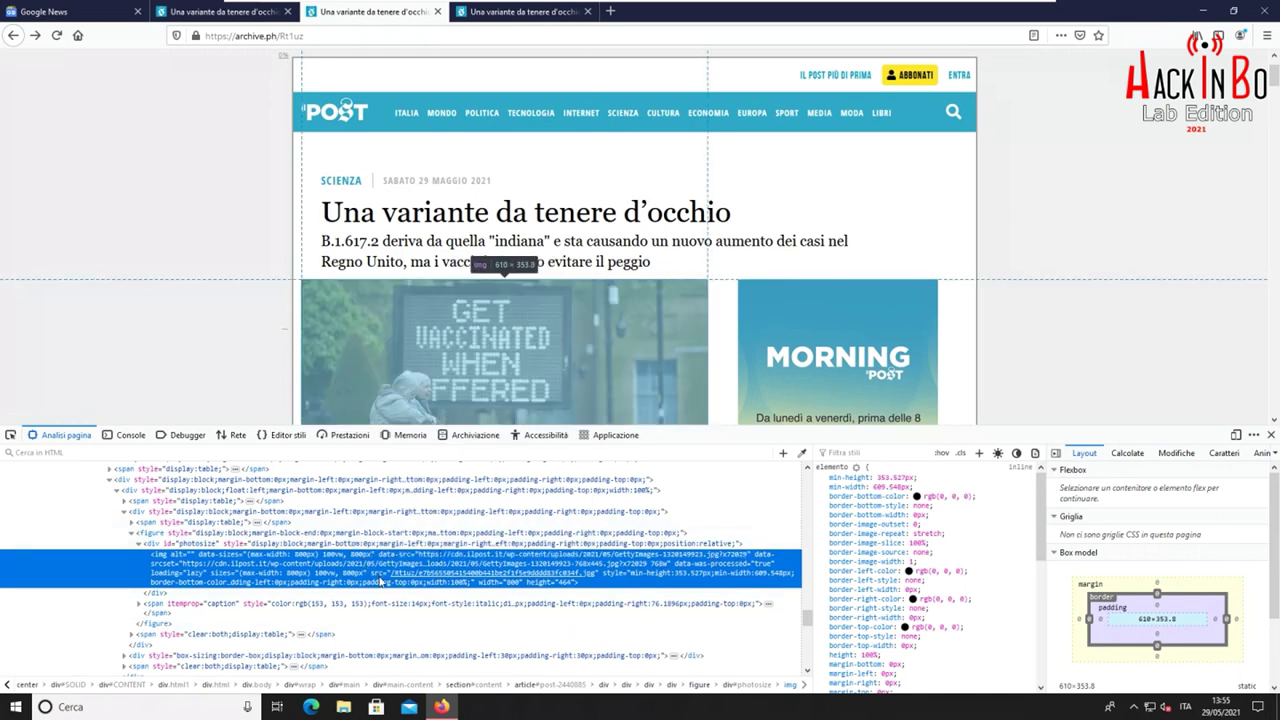
pyautogui.moveTo(409, 578)
pyautogui.click(515, 12)
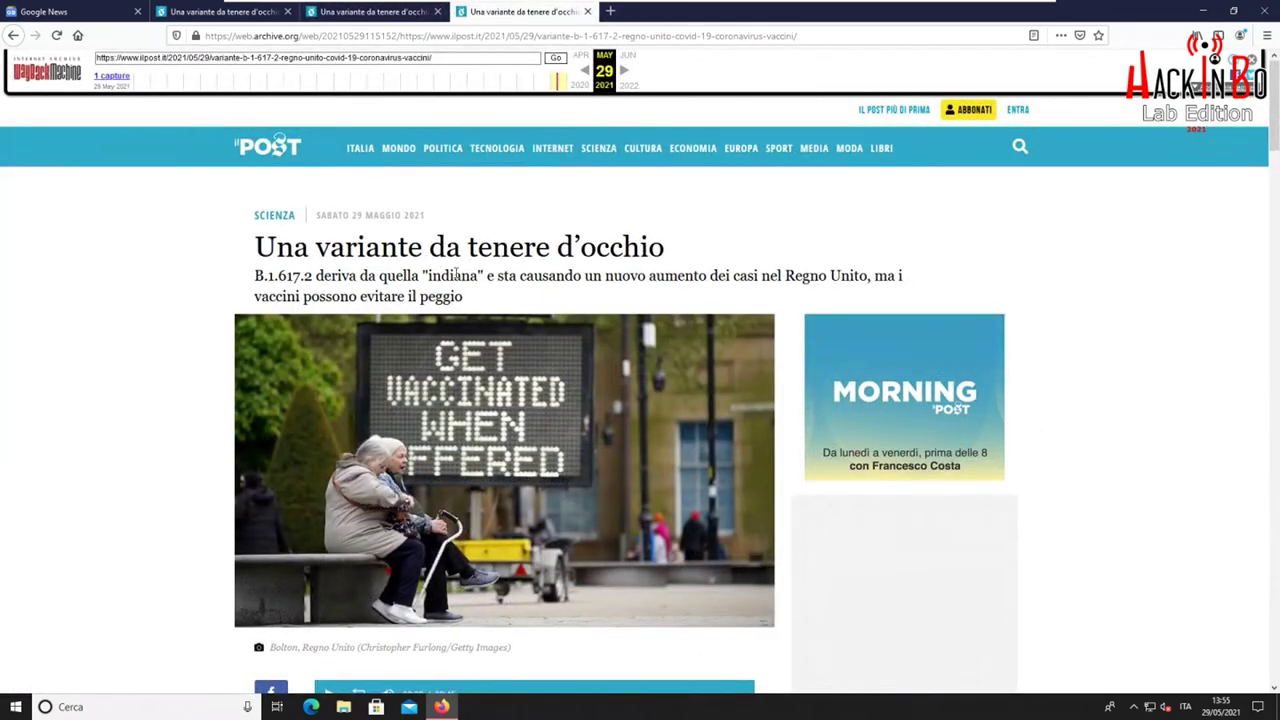
# Open DevTools on the Wayback snapshot and inspect the archived photo's img element
pyautogui.press('F12')
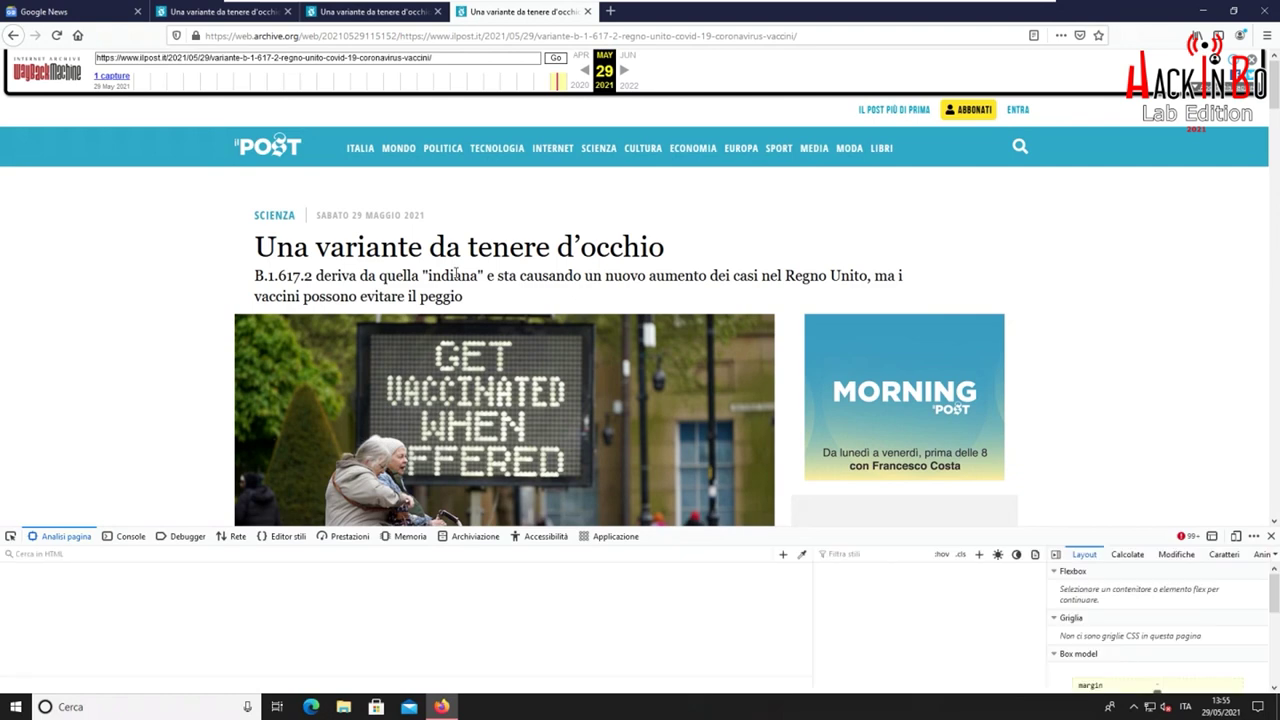
pyautogui.rightClick(381, 357)
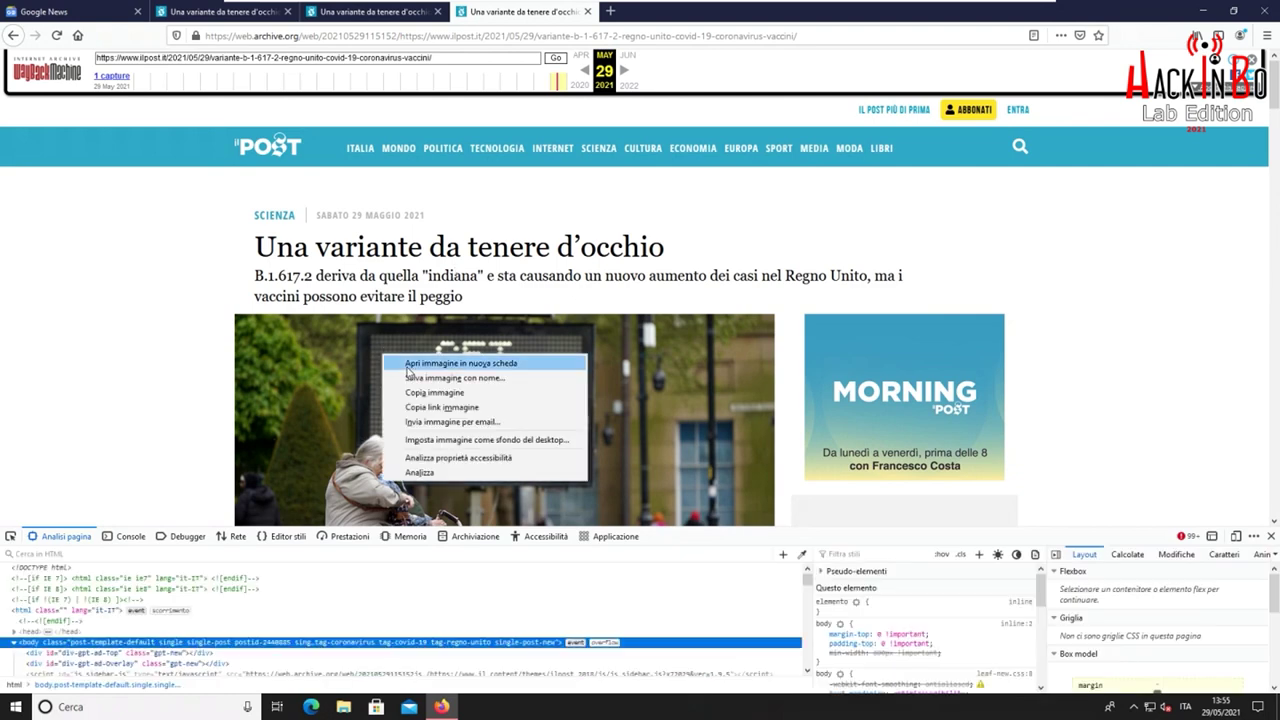
pyautogui.click(422, 472)
pyautogui.moveTo(536, 524); pyautogui.dragTo(540, 384)
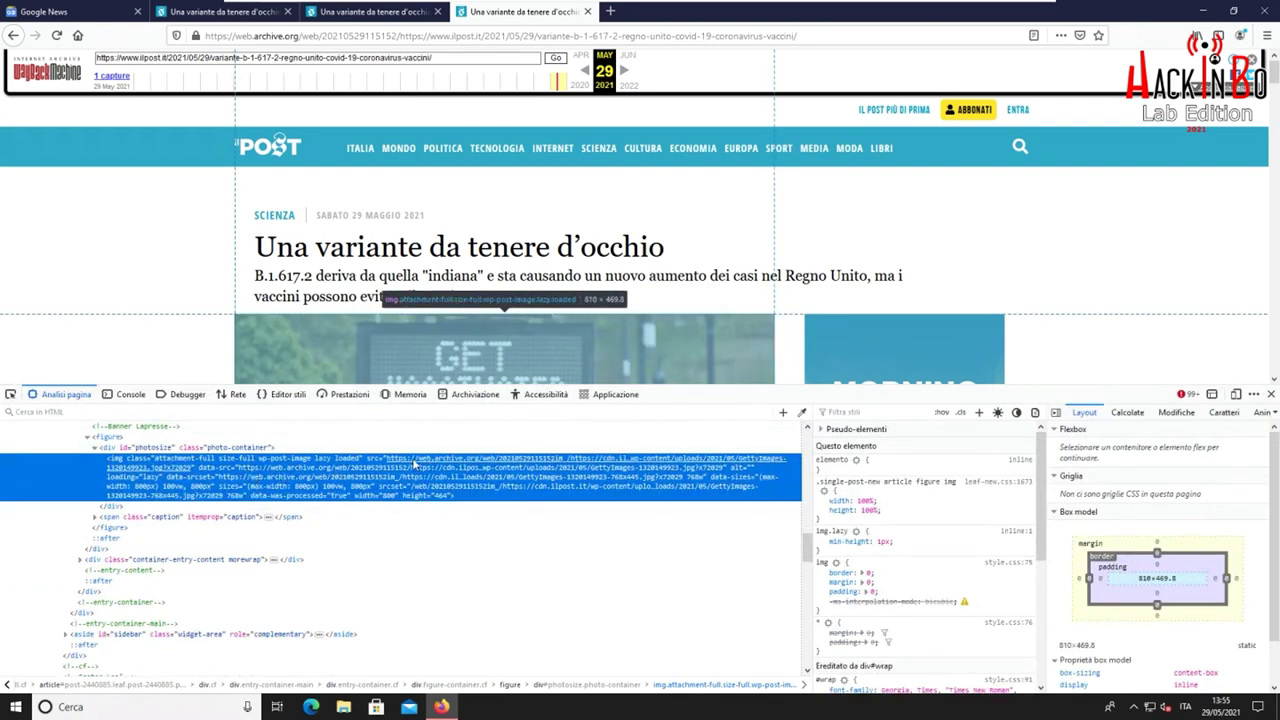
pyautogui.moveTo(402, 462)
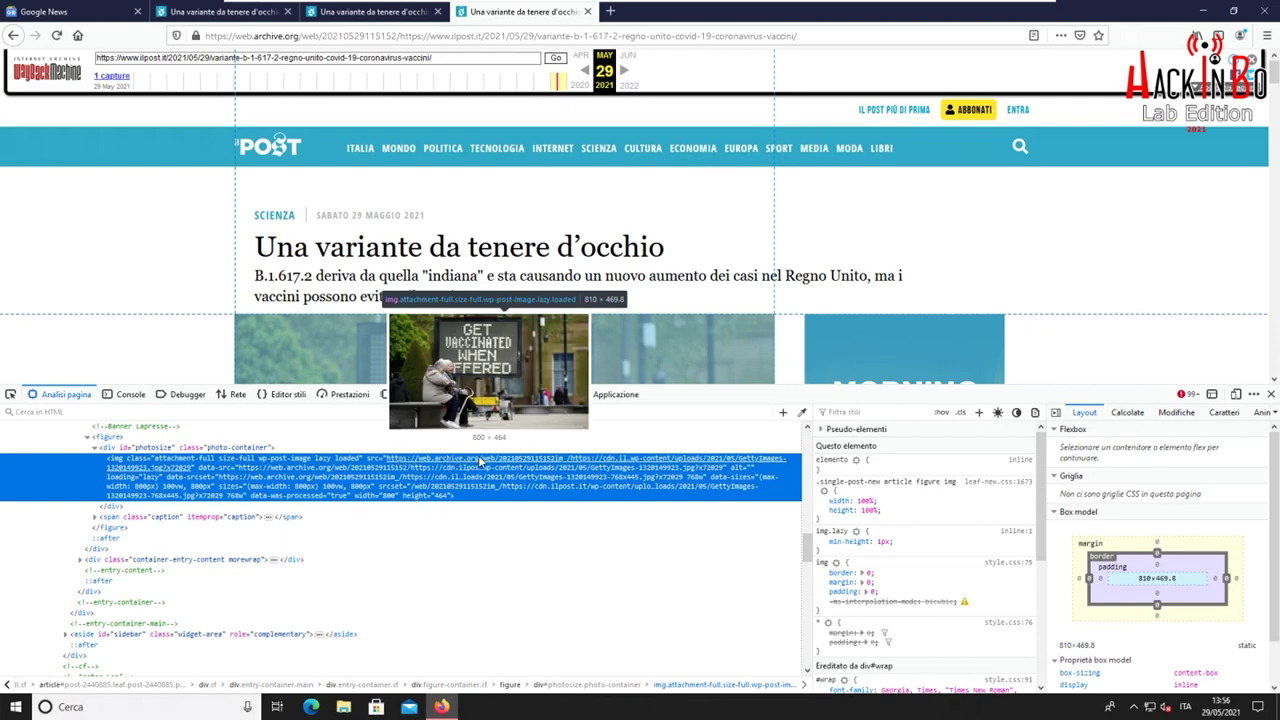
# Edit the photo's src address, then close DevTools and open a blank new tab
pyautogui.doubleClick(566, 463)
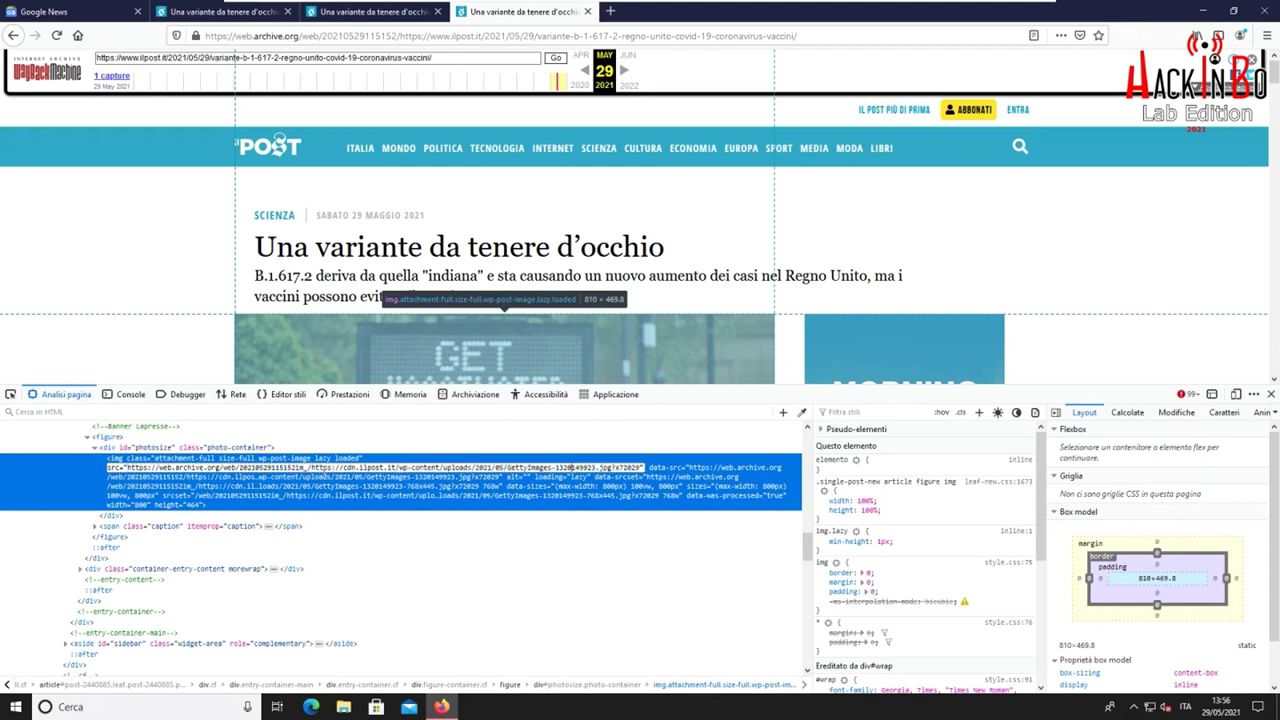
pyautogui.moveTo(310, 467); pyautogui.dragTo(641, 467)
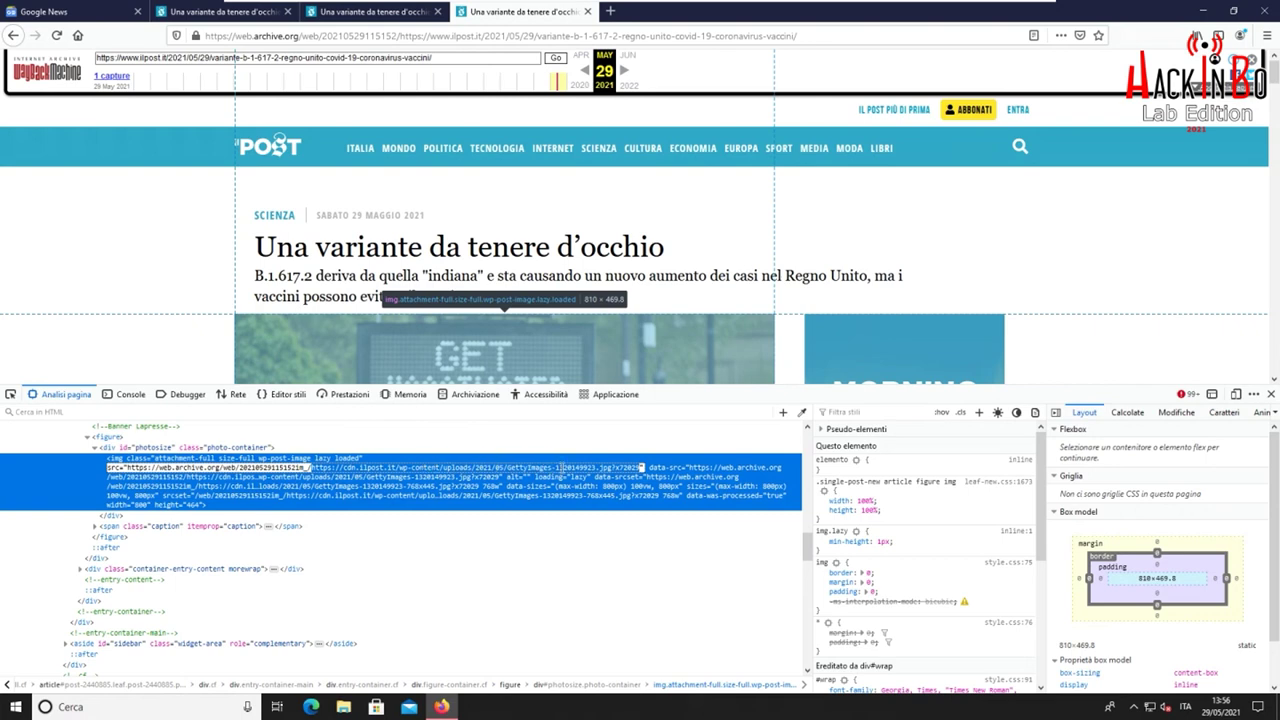
pyautogui.moveTo(612, 467); pyautogui.dragTo(641, 467)
pyautogui.click(630, 467)
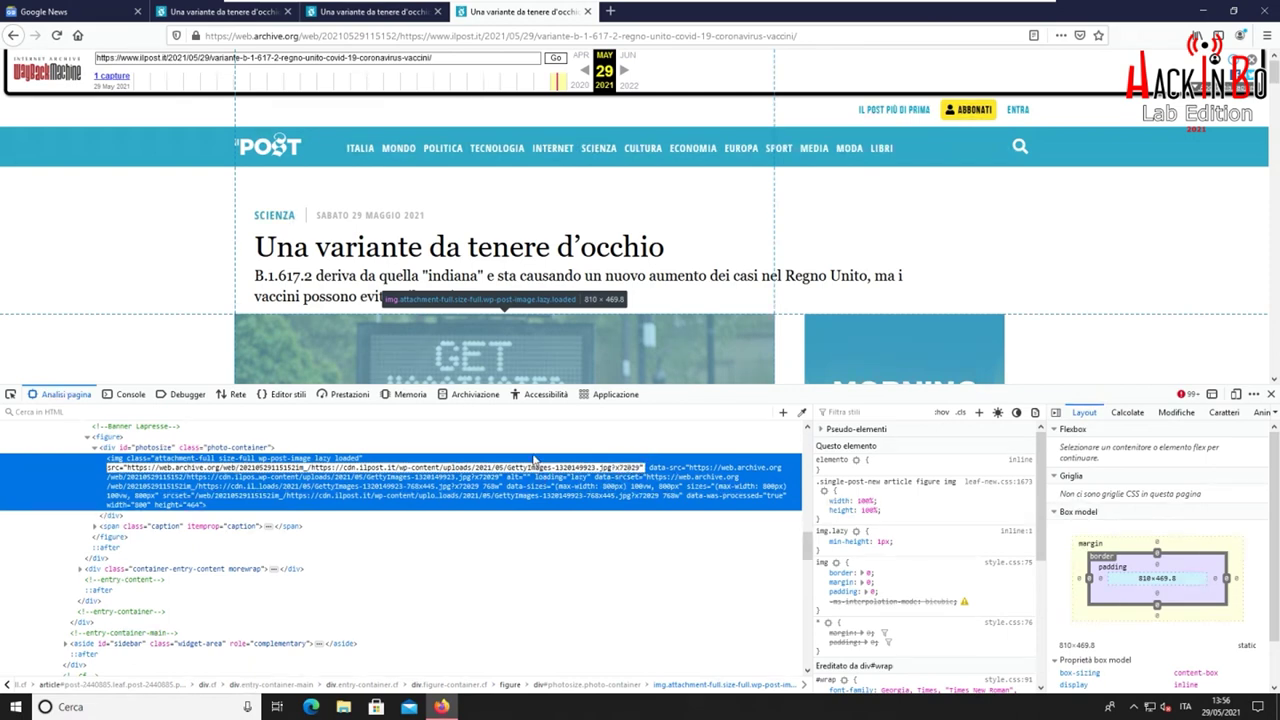
pyautogui.press('Return')
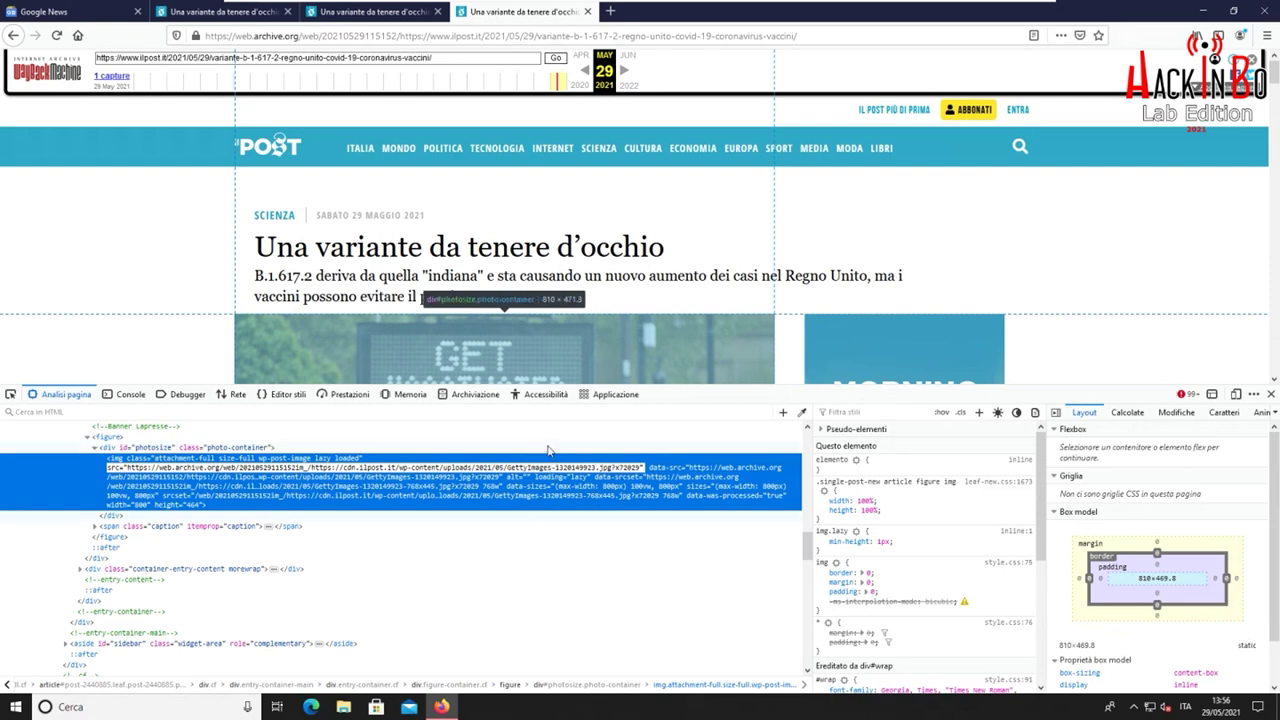
pyautogui.click(550, 447)
pyautogui.click(1271, 394)
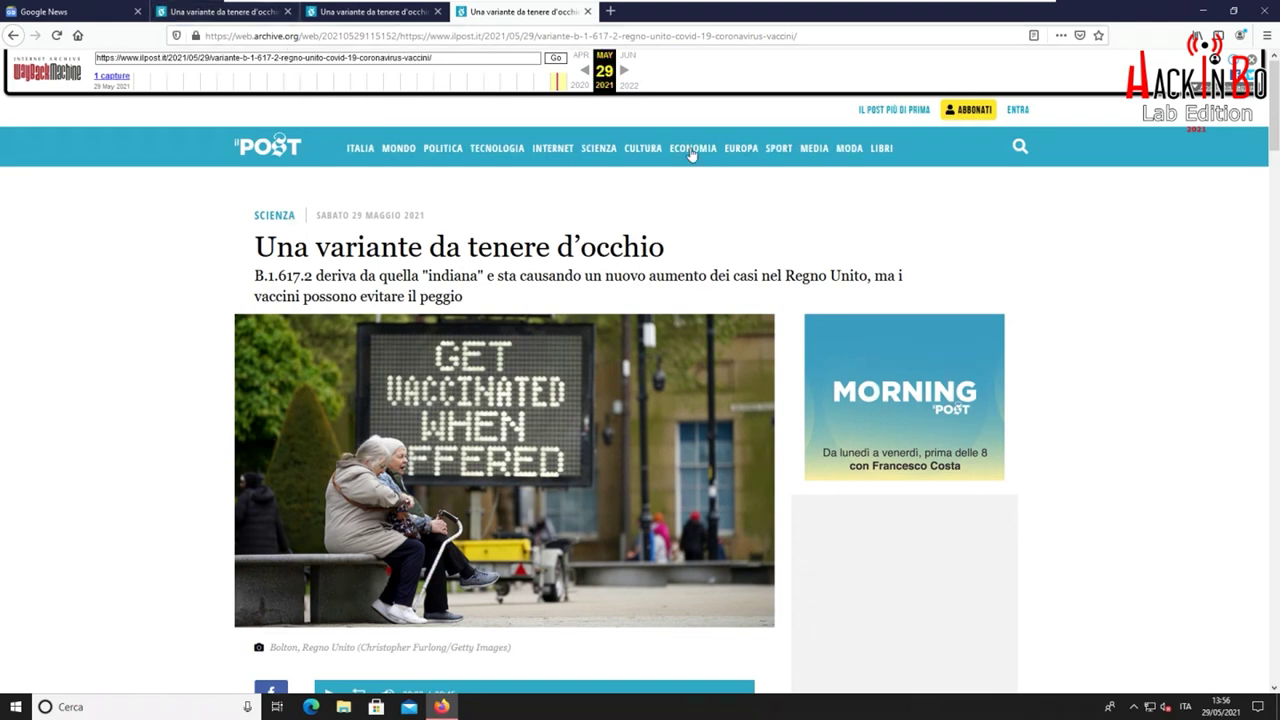
pyautogui.click(609, 12)
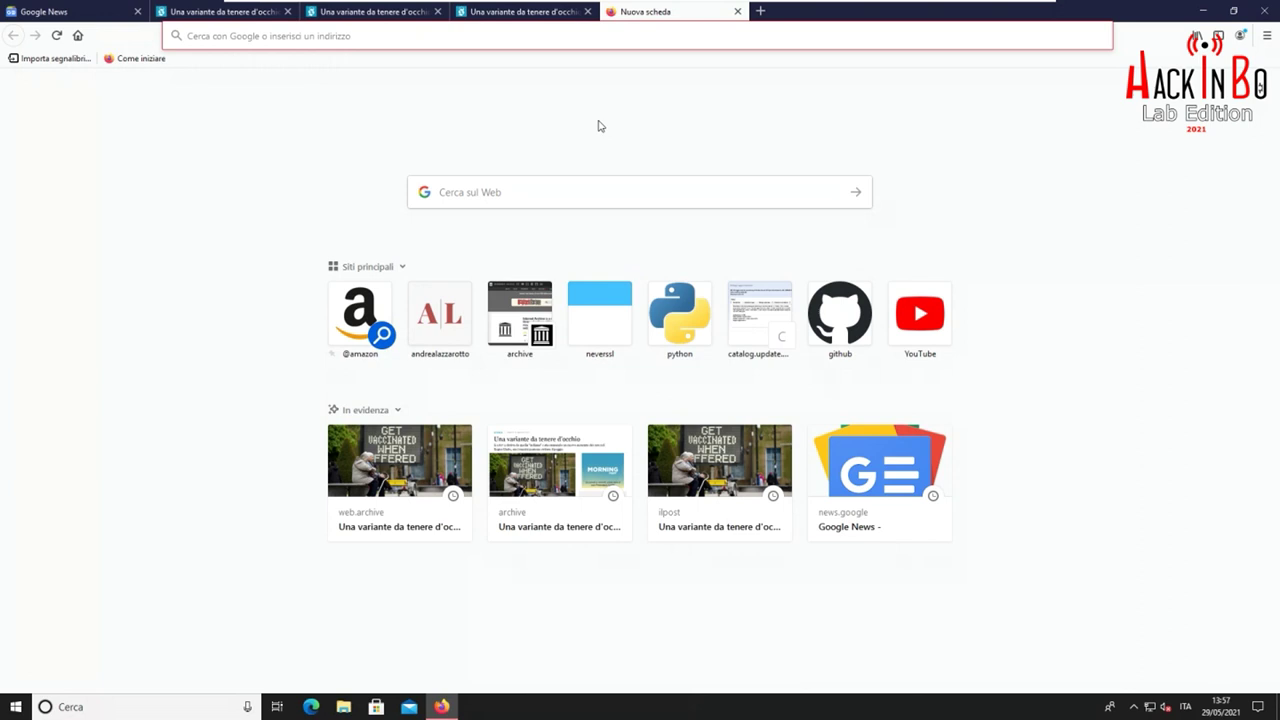
# Go to lazza.ml and log in to HackInBook with the demo username and password
pyautogui.write('lazza.ml')
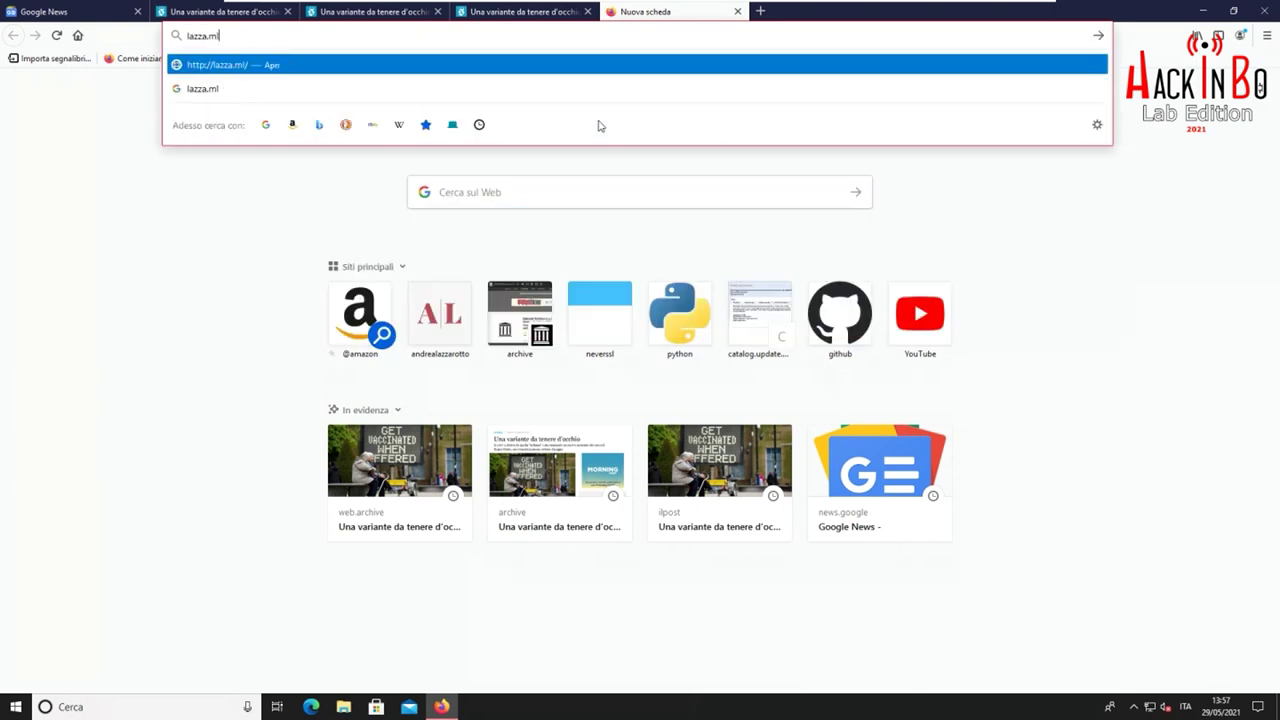
pyautogui.press('Return')
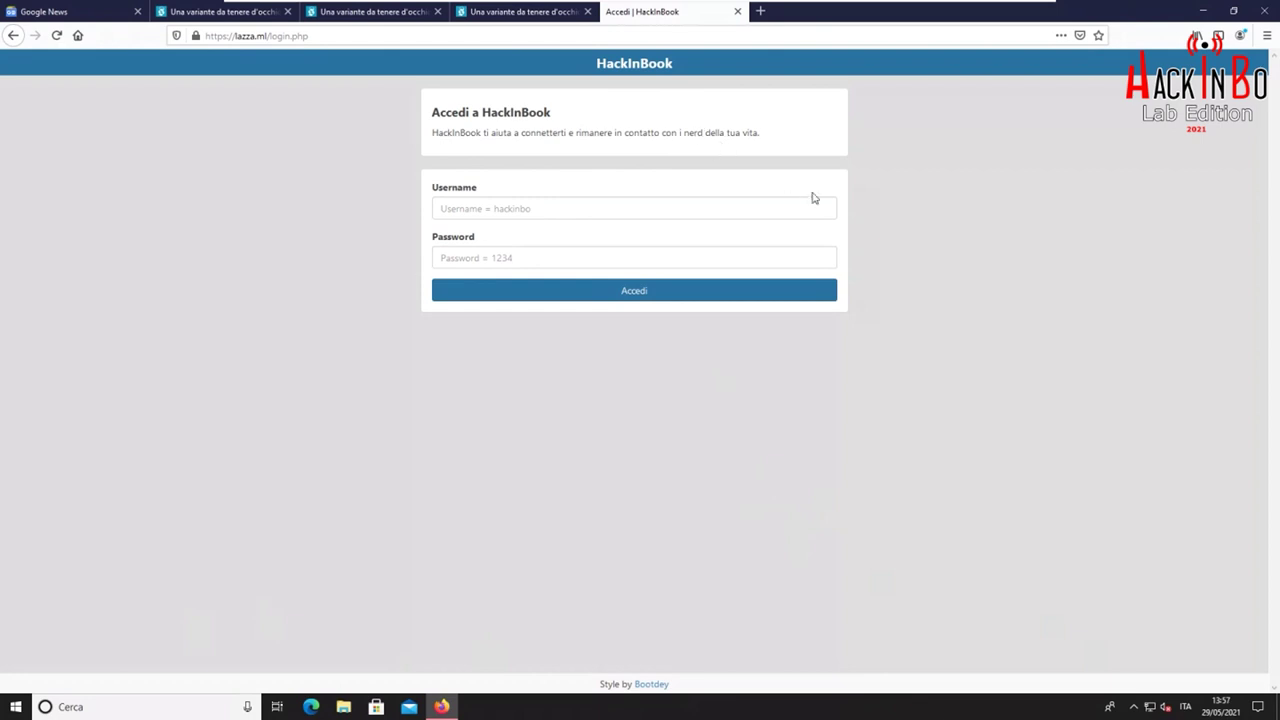
pyautogui.click(558, 207)
pyautogui.click(650, 441)
pyautogui.click(609, 204)
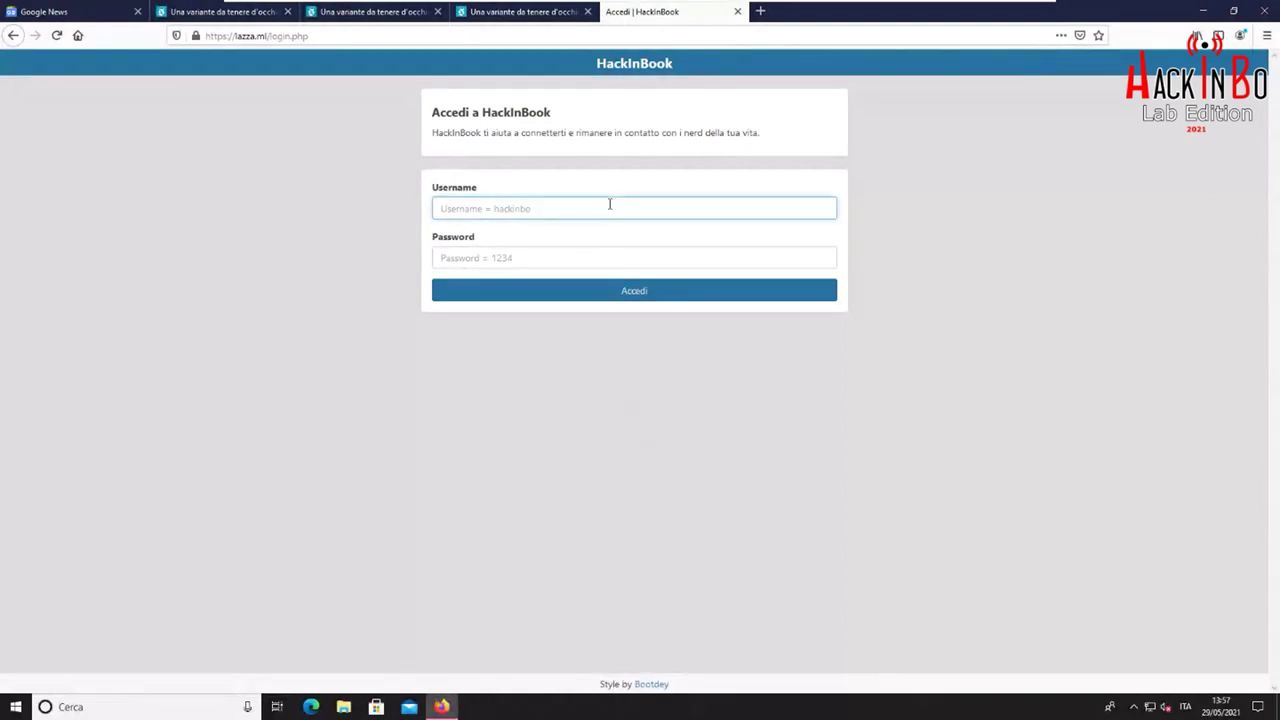
pyautogui.write('hackinbo')
pyautogui.press('Tab')
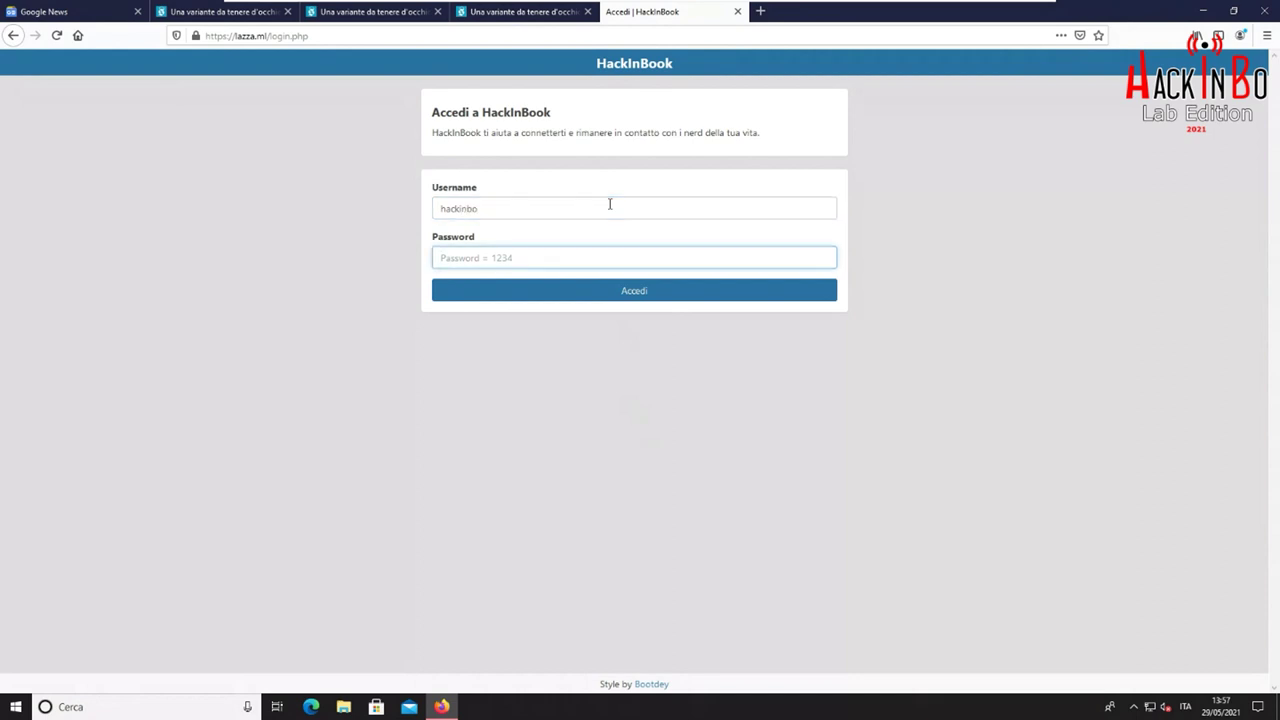
pyautogui.write('12')
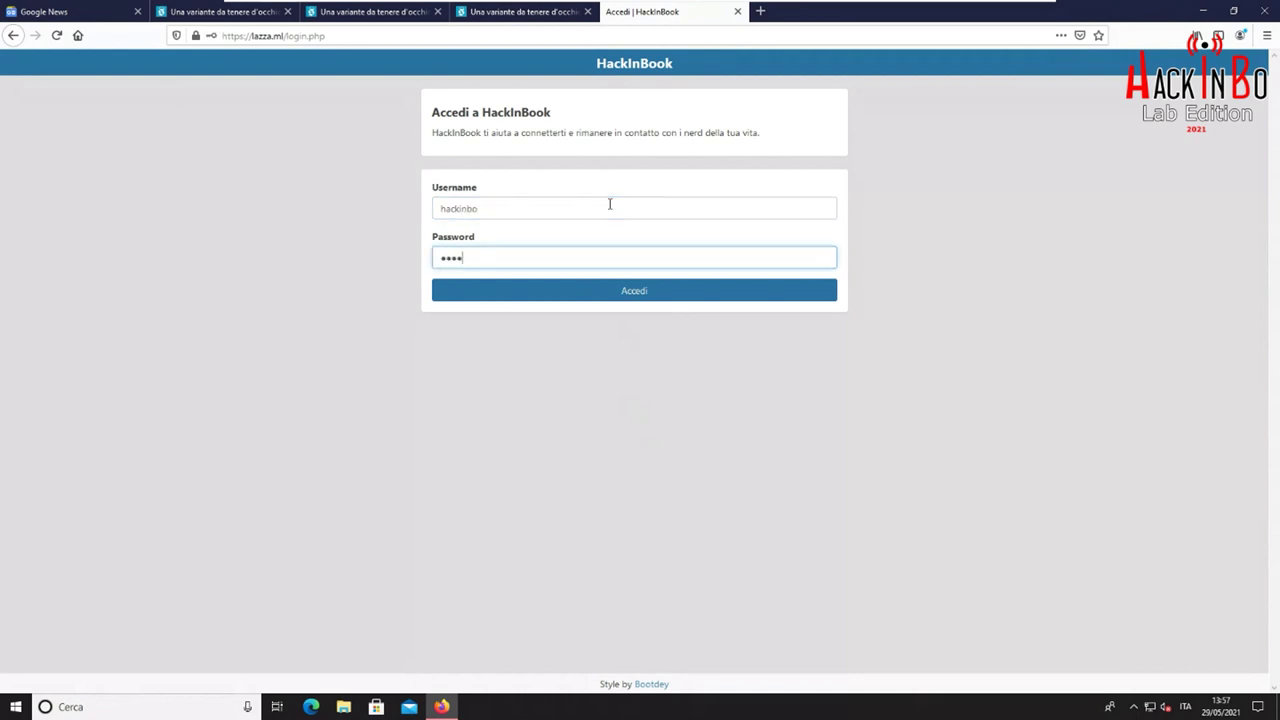
pyautogui.click(695, 425)
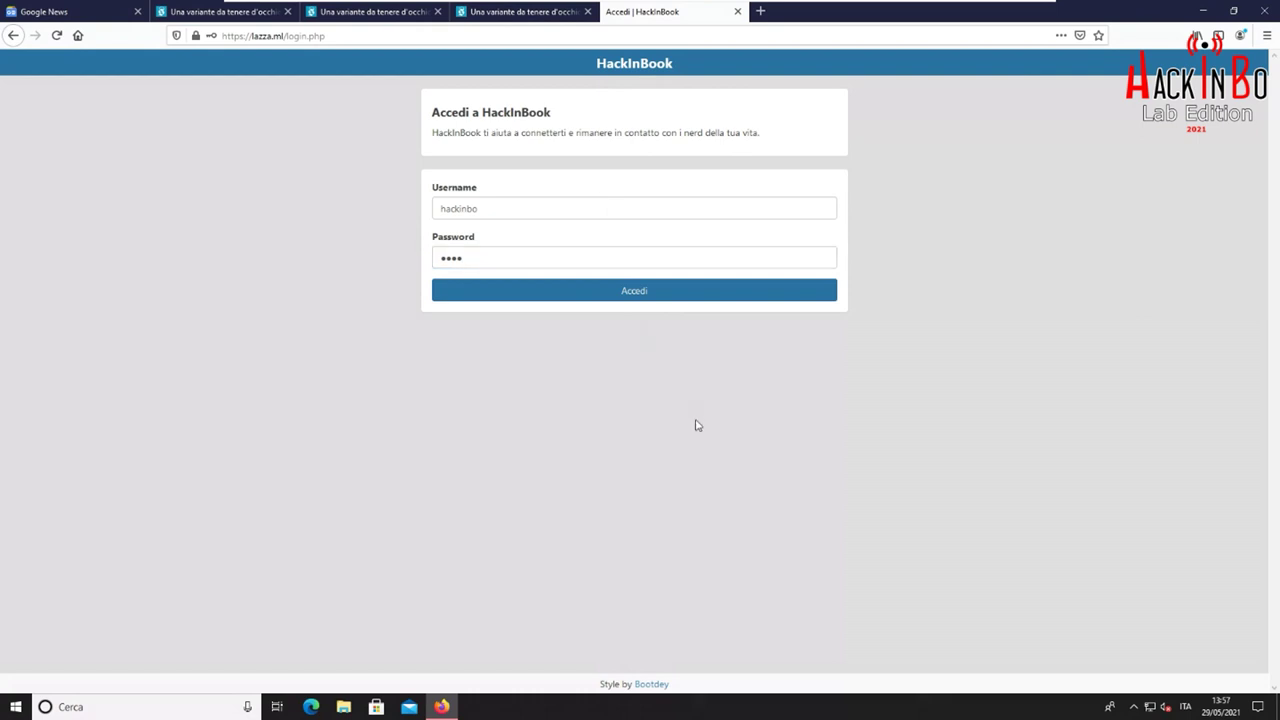
pyautogui.click(617, 292)
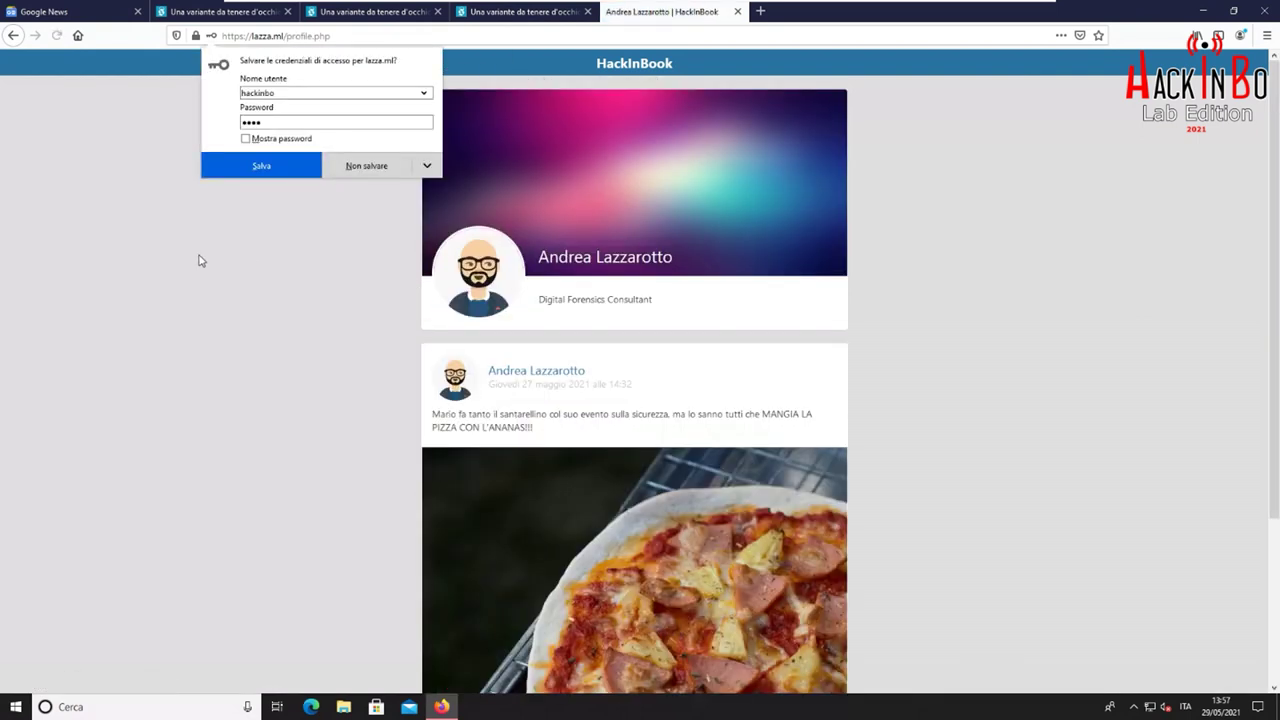
pyautogui.click(198, 261)
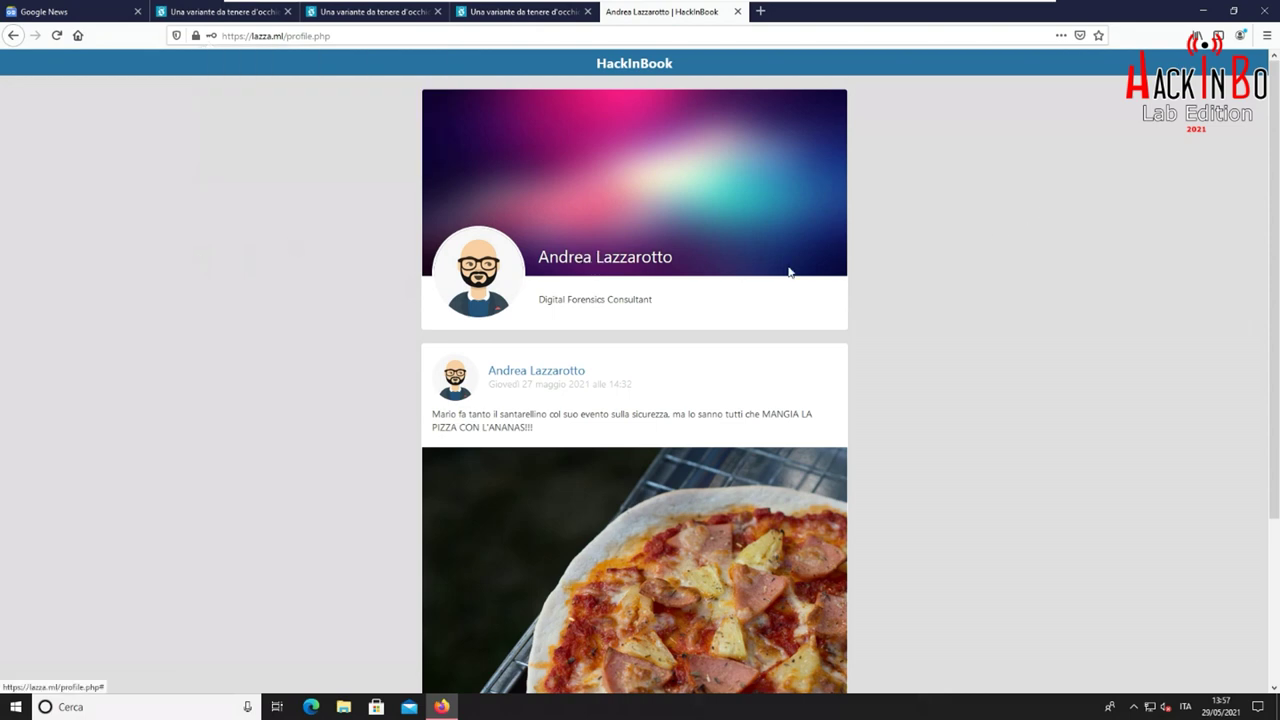
# Scroll through the profile, selecting the pineapple-pizza post's text and its date and time
pyautogui.scroll(-3, 975, 272)
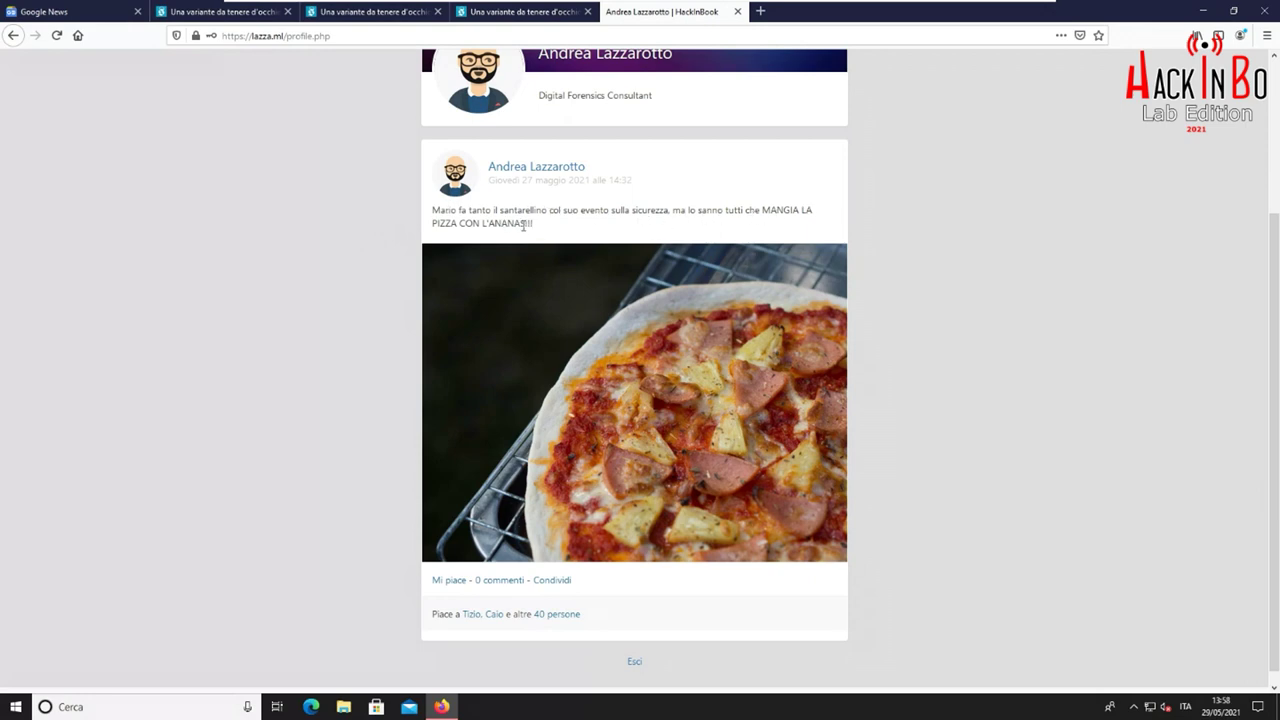
pyautogui.moveTo(453, 222); pyautogui.dragTo(521, 223)
pyautogui.click(603, 260)
pyautogui.scroll(-1, 967, 360)
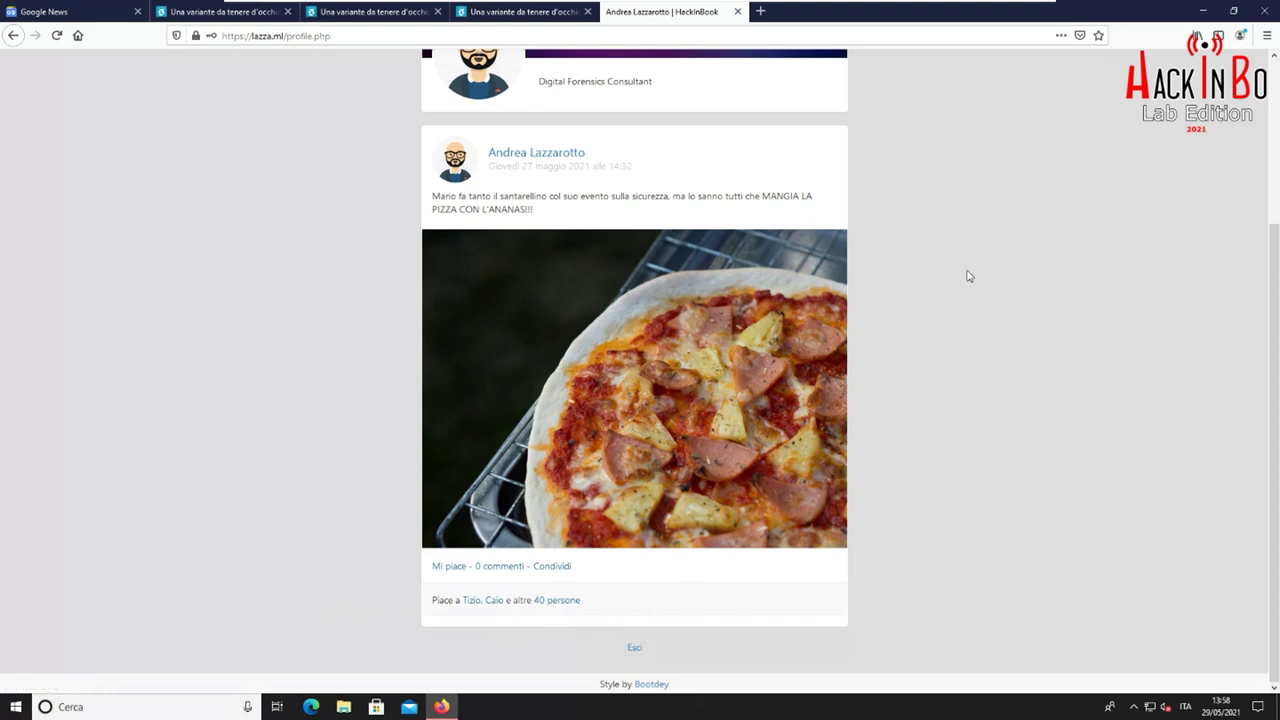
pyautogui.scroll(4, 950, 318)
pyautogui.scroll(-4, 953, 318)
pyautogui.moveTo(632, 166); pyautogui.dragTo(507, 177)
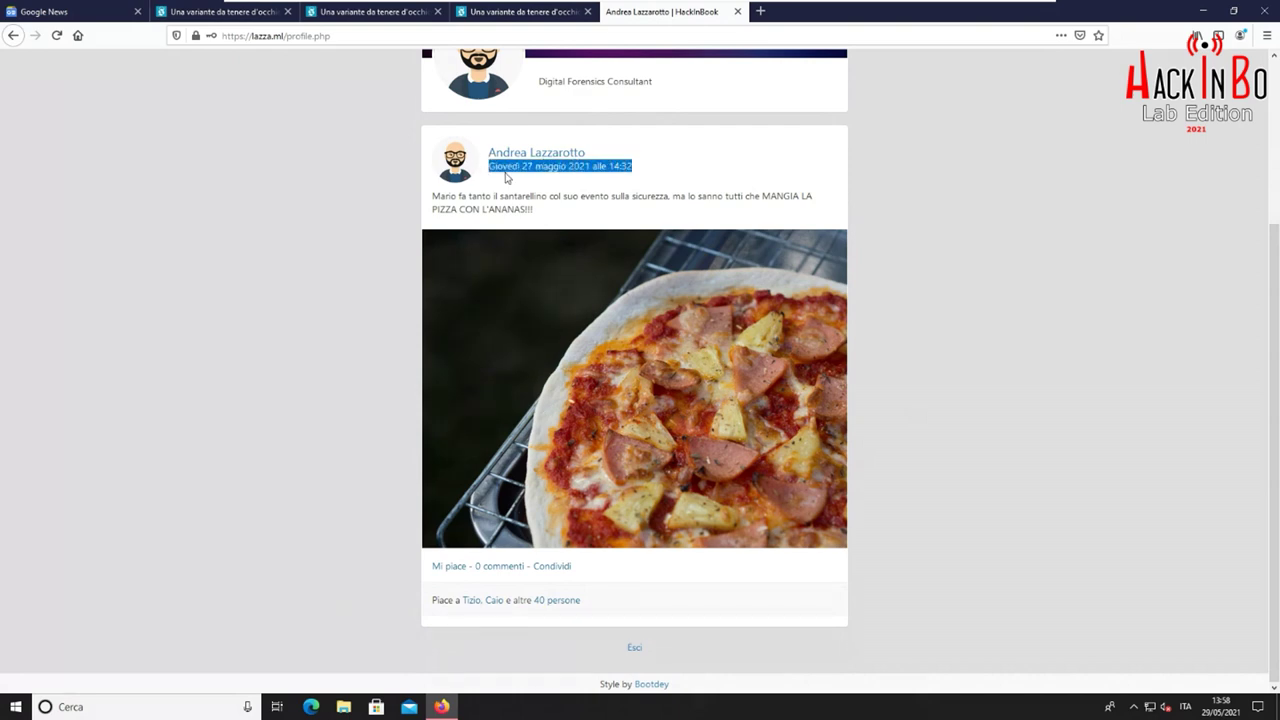
pyautogui.click(508, 177)
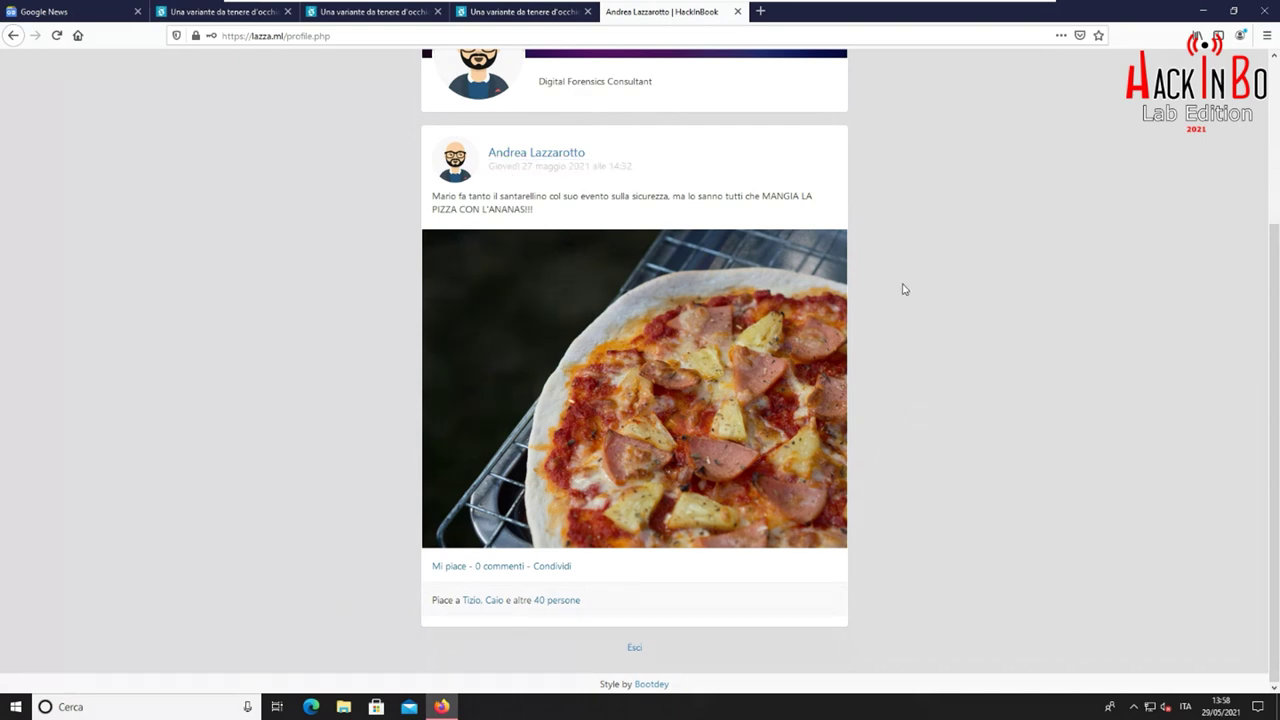
pyautogui.scroll(3, 1000, 344)
pyautogui.scroll(-3, 998, 344)
pyautogui.scroll(3, 997, 340)
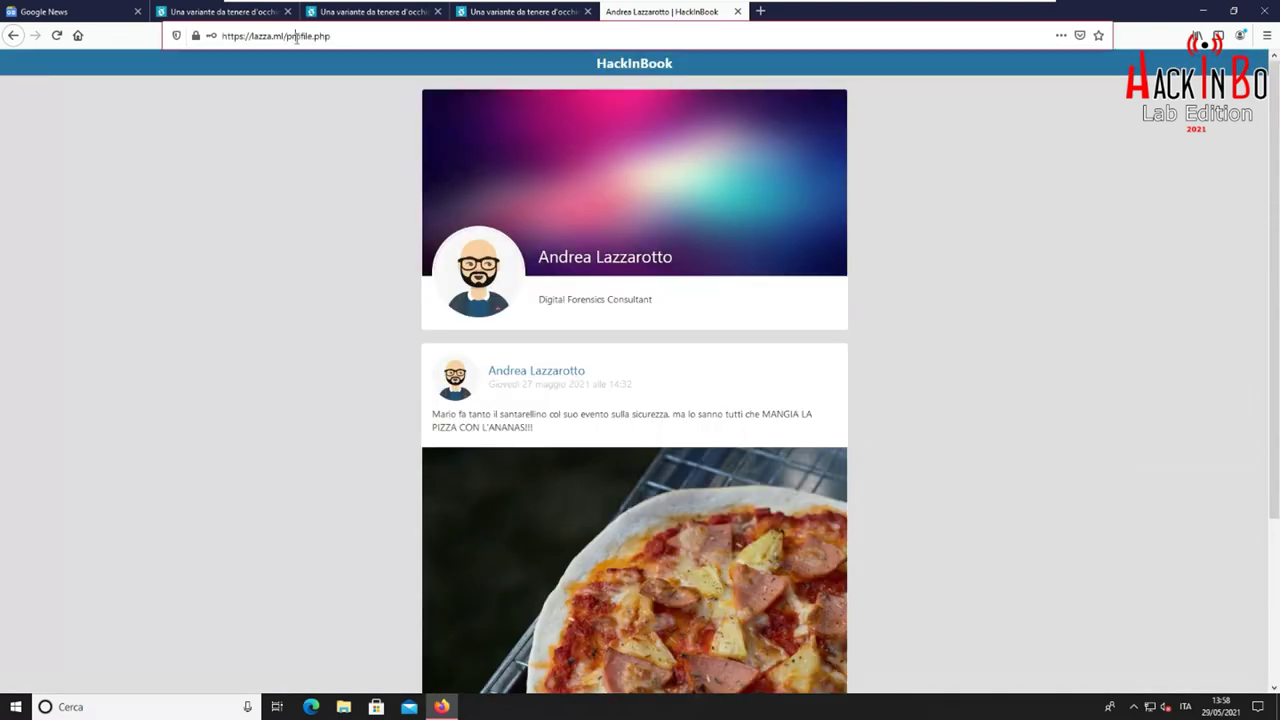
# Copy the profile page's address and return to the archived Il Post tab
pyautogui.click(296, 38)
pyautogui.rightClick(307, 41)
pyautogui.click(337, 96)
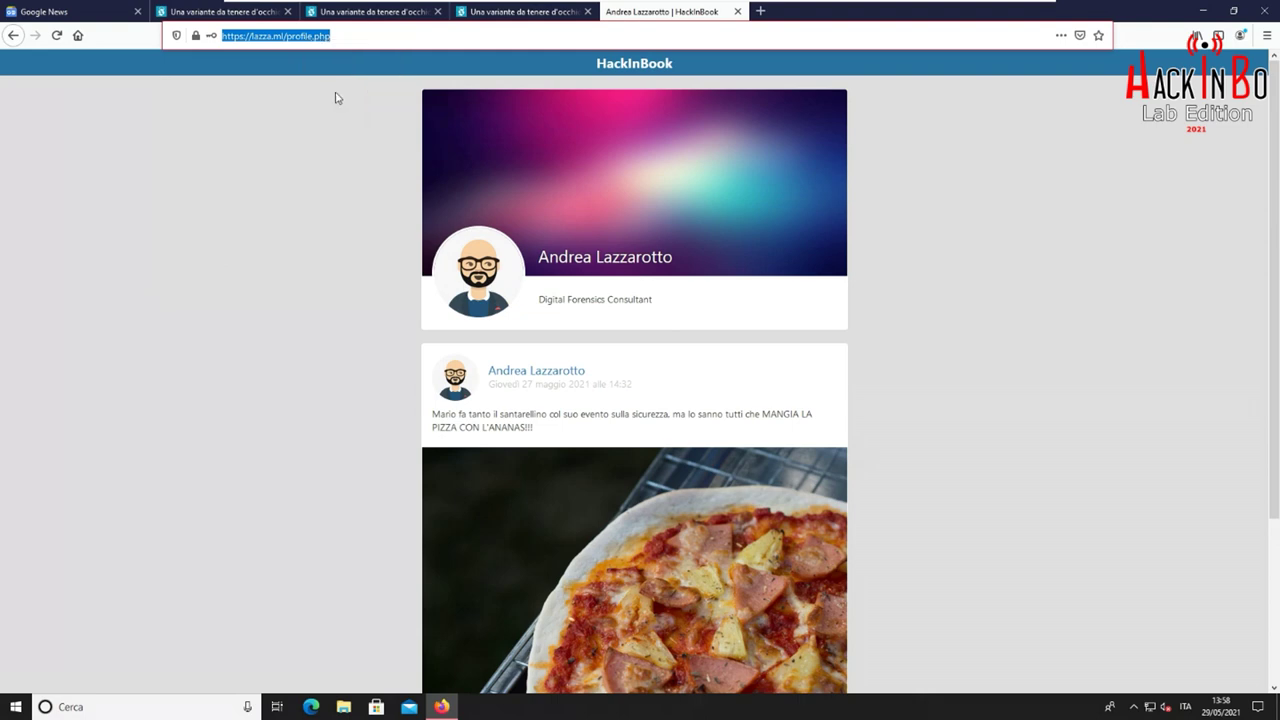
pyautogui.click(363, 17)
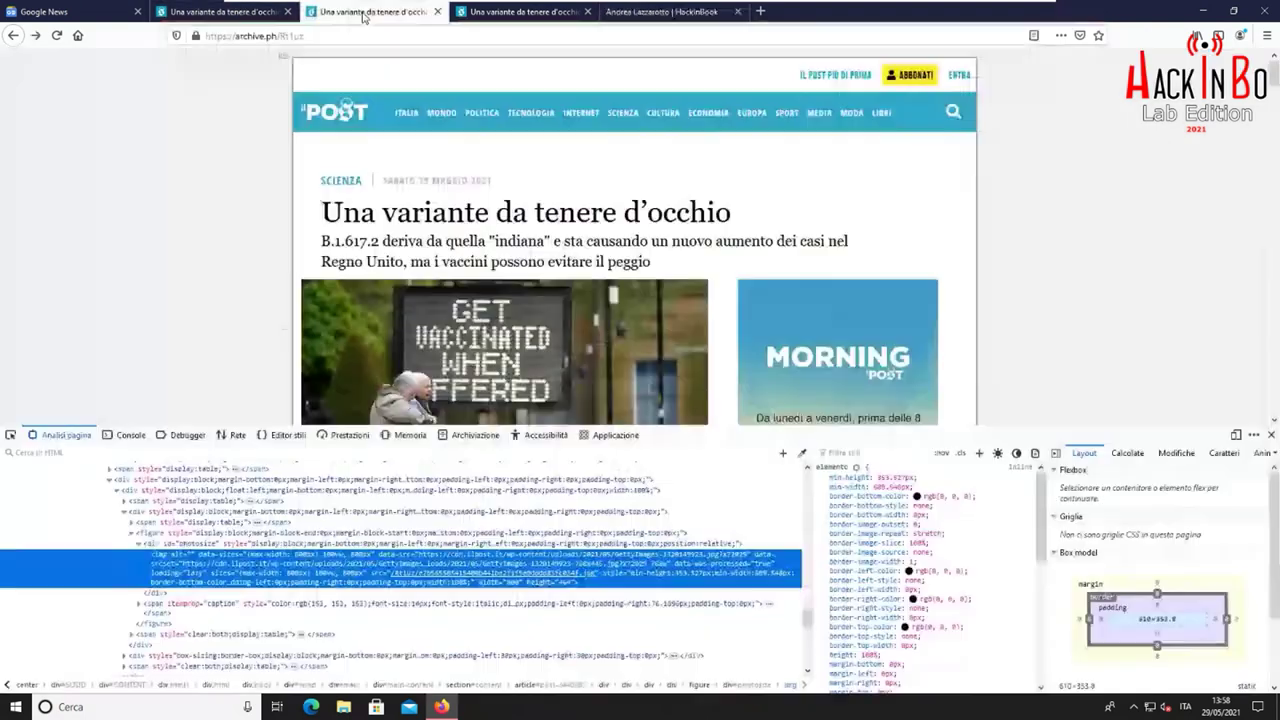
# Close DevTools and submit the copied HackInBook profile address on archive.today's home page
pyautogui.scroll(1, 250, 240)
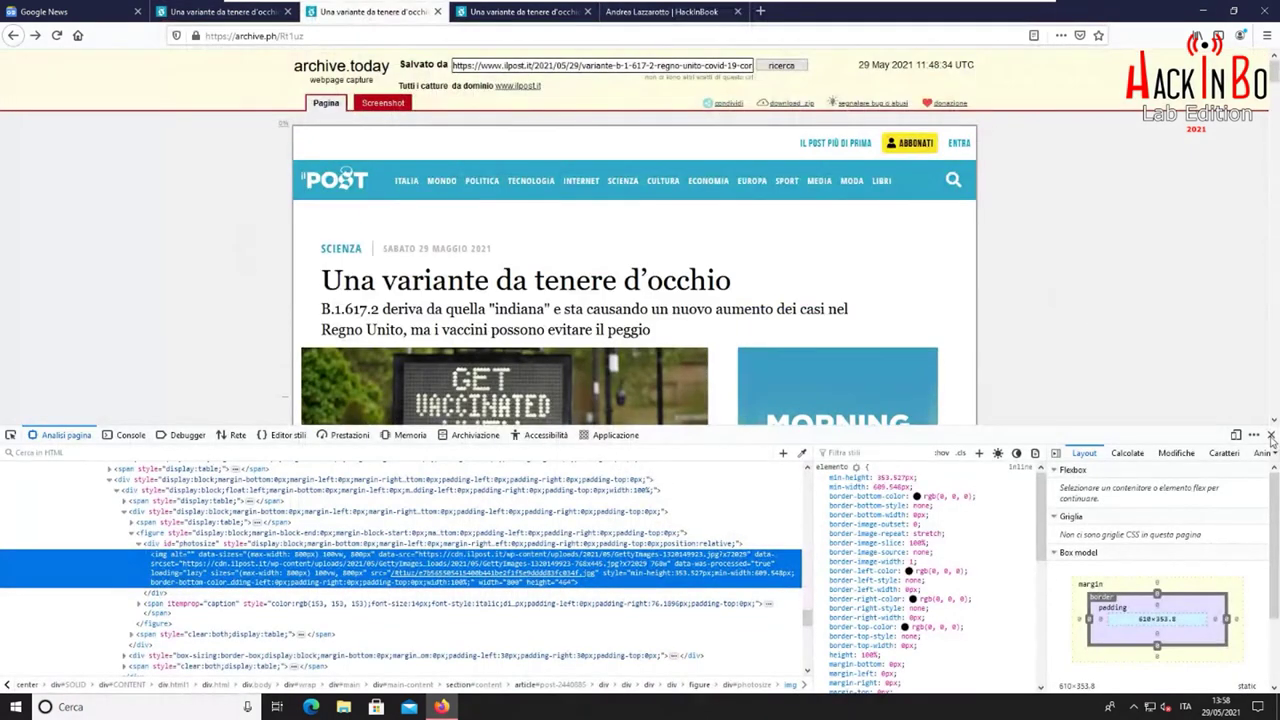
pyautogui.click(1271, 435)
pyautogui.click(380, 70)
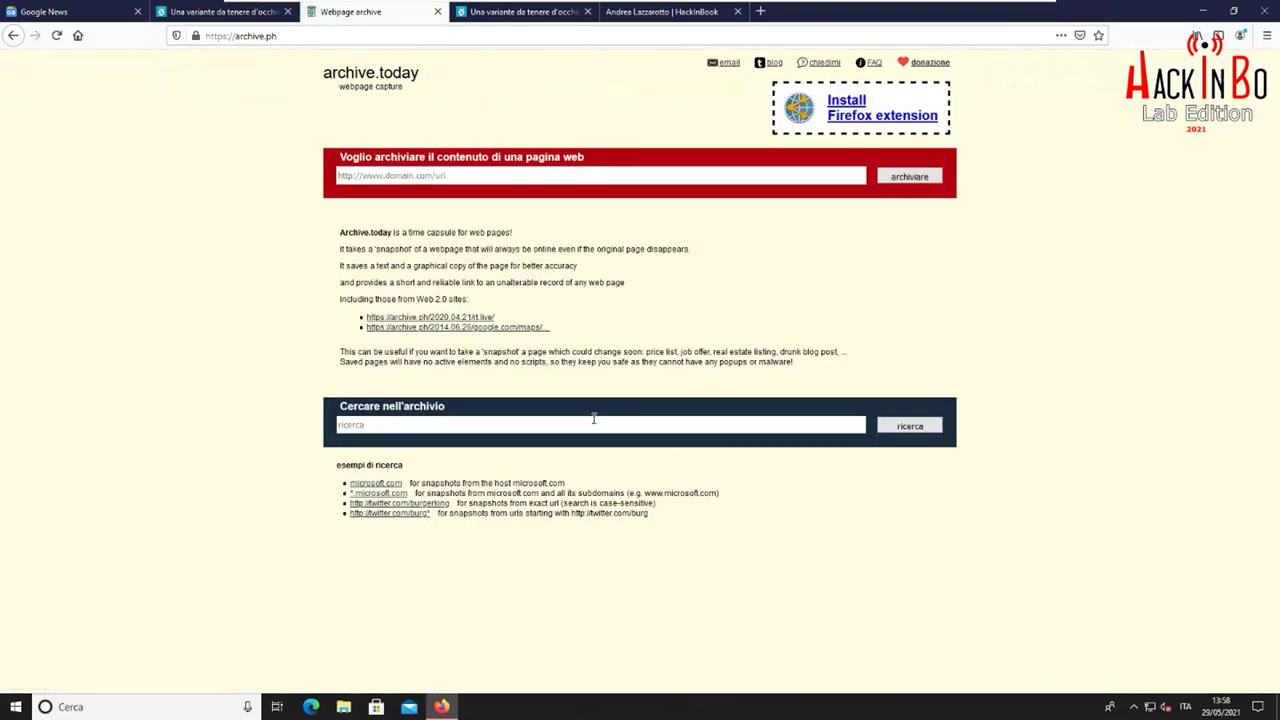
pyautogui.write('https://lazza.ml/profile.php')
pyautogui.click(916, 178)
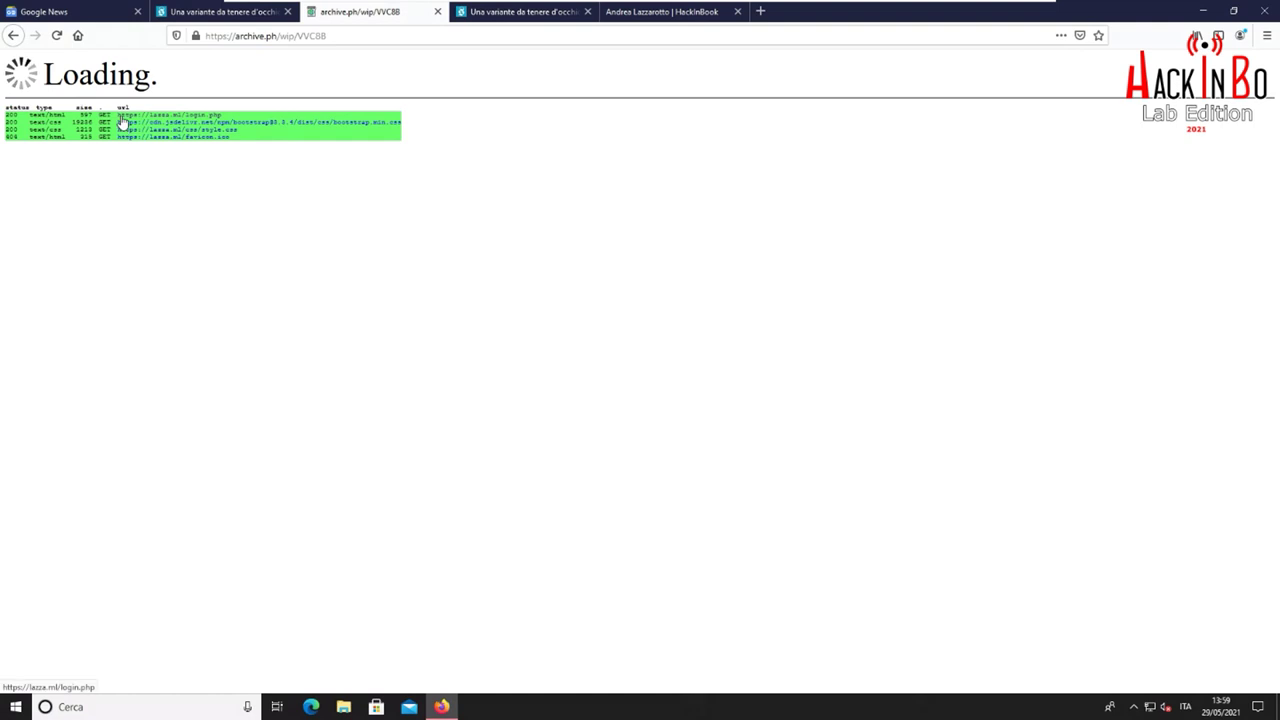
pyautogui.click(700, 12)
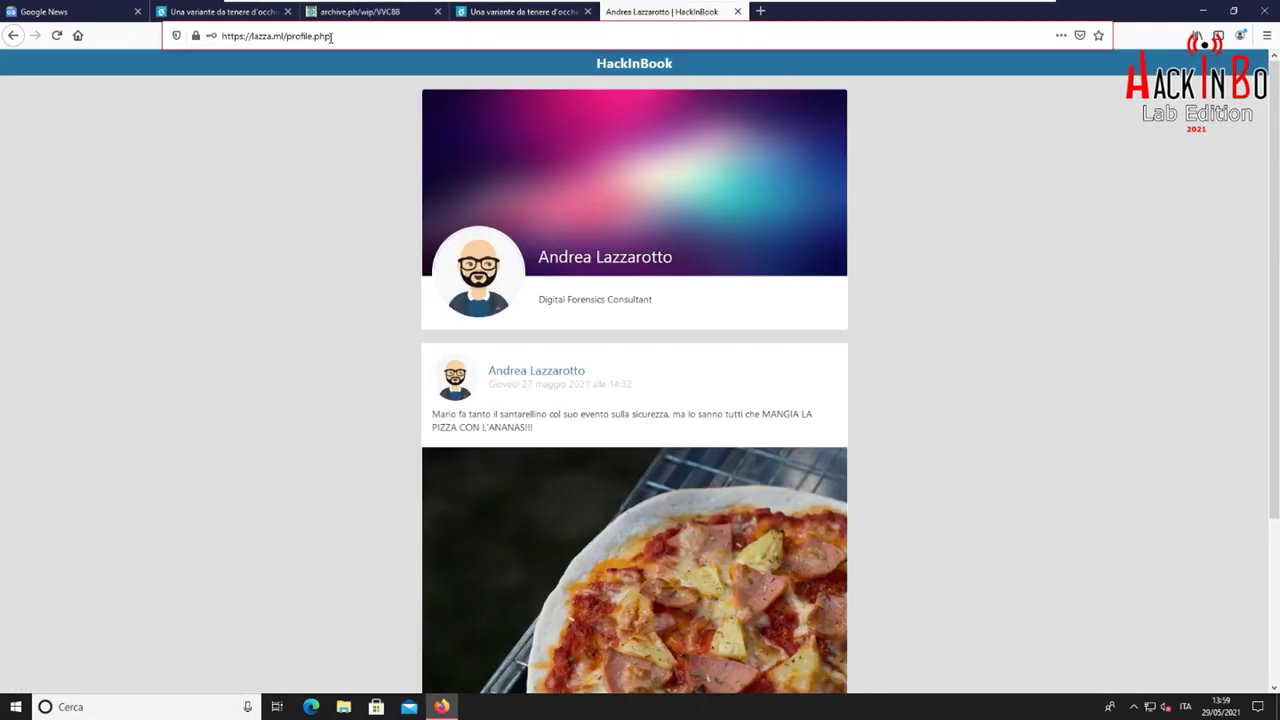
# Review the finished archive.ph VVC88 capture, which recorded only the HackInBook login page
pyautogui.click(352, 12)
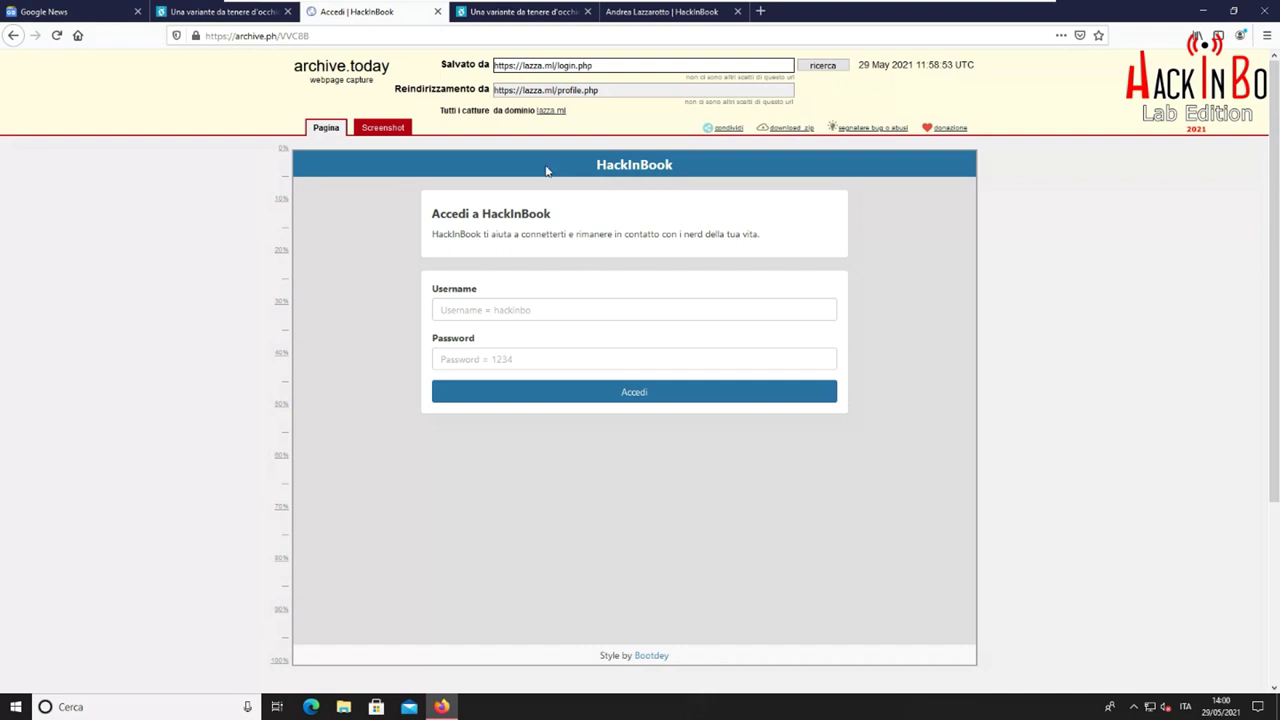
pyautogui.scroll(-3, 1090, 302)
pyautogui.scroll(3, 1094, 300)
pyautogui.click(1204, 12)
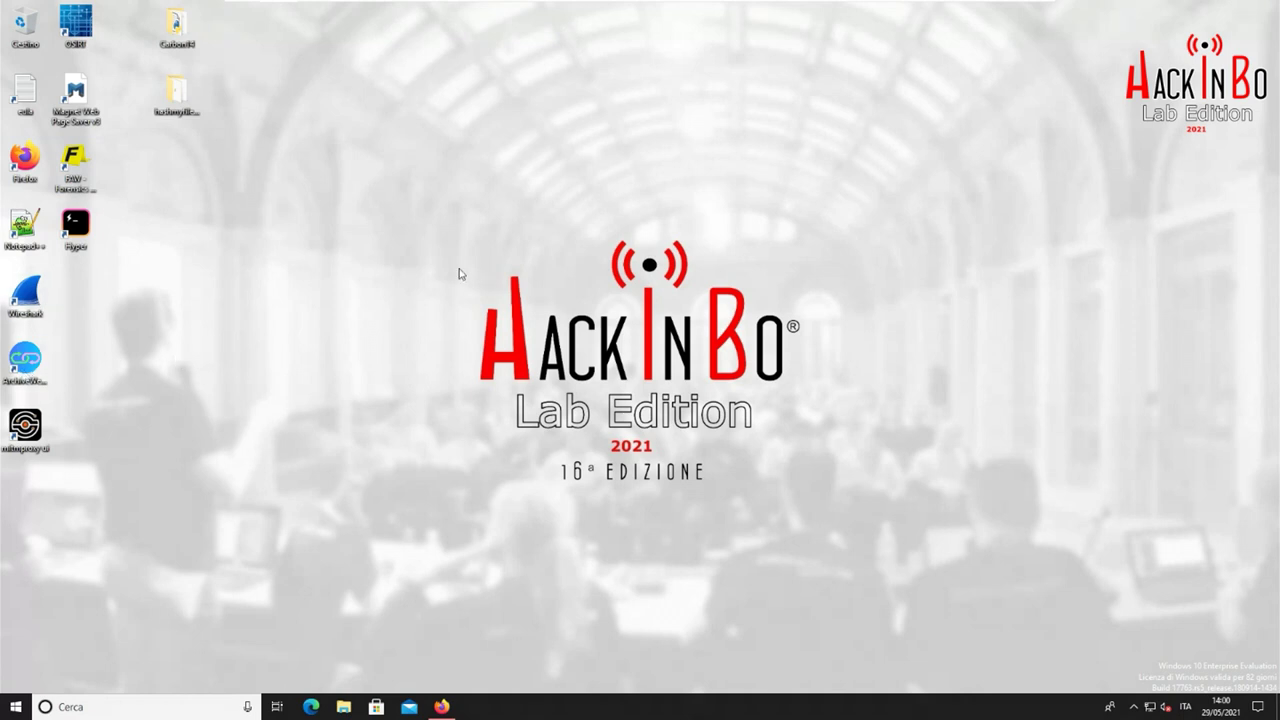
# Launch OSIRT from its desktop shortcut and move its start window toward the centre
pyautogui.click(74, 22)
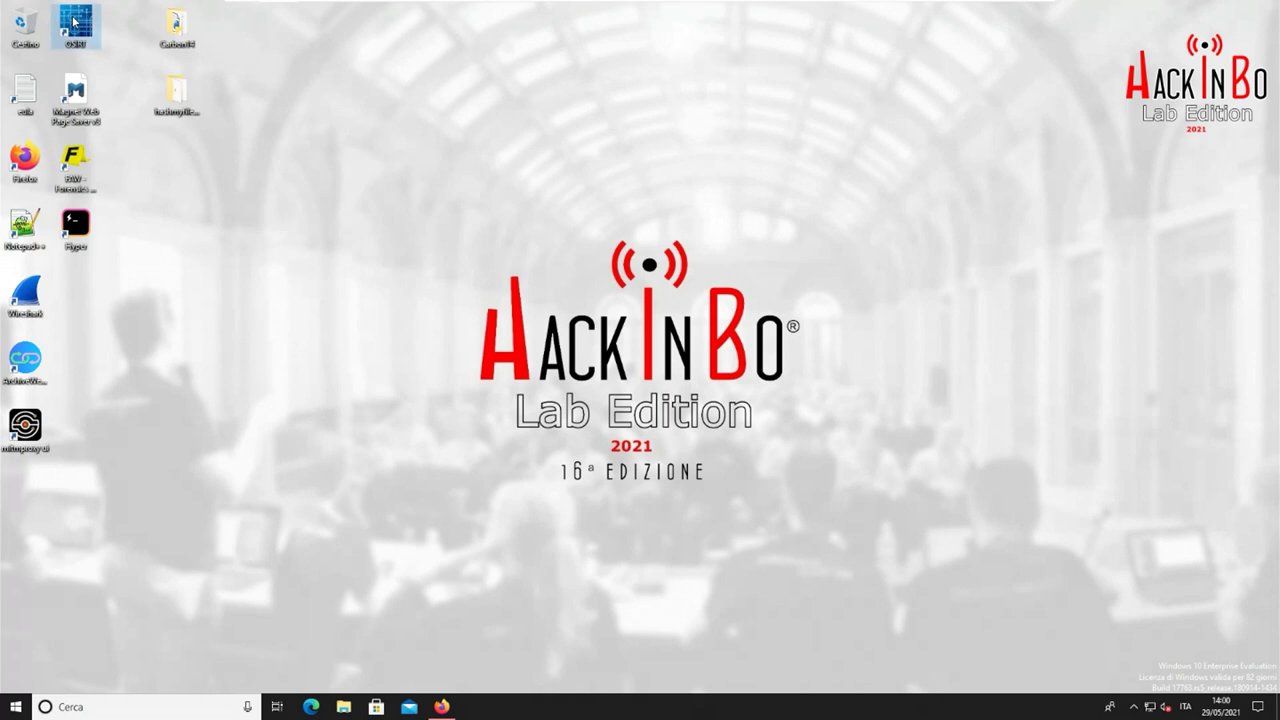
pyautogui.rightClick(73, 8)
pyautogui.click(100, 32)
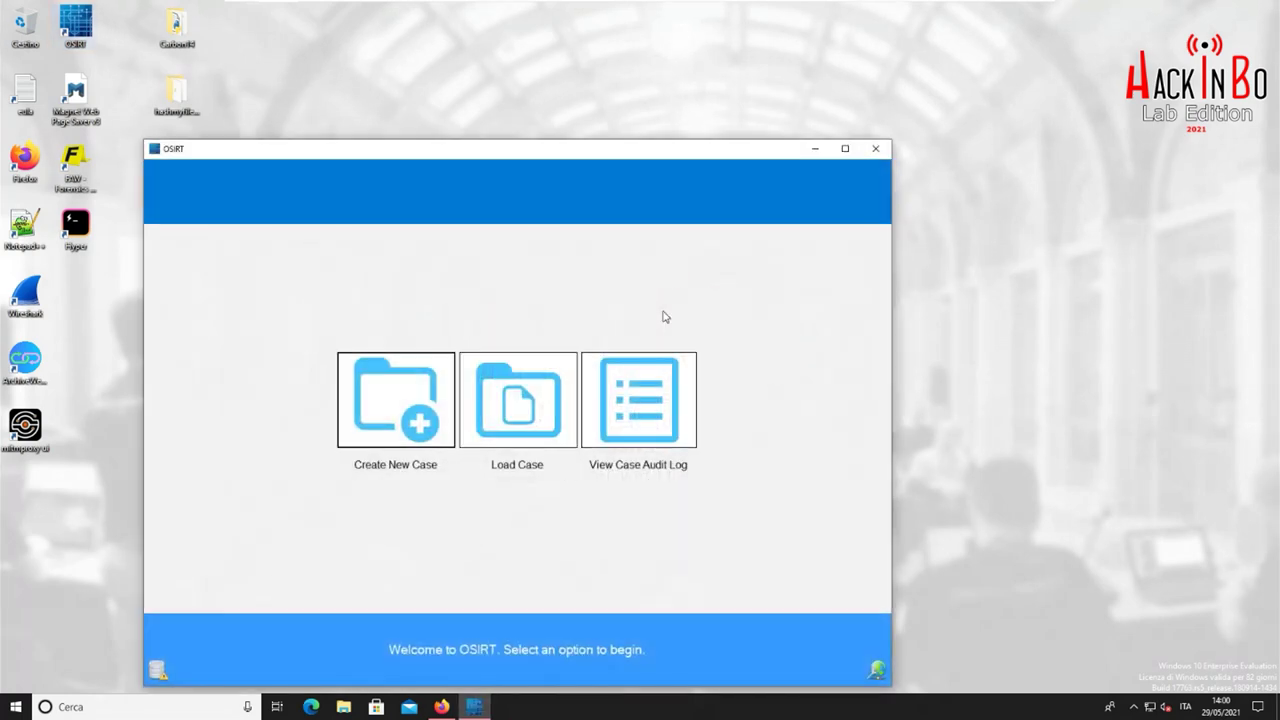
pyautogui.moveTo(546, 153); pyautogui.dragTo(671, 83)
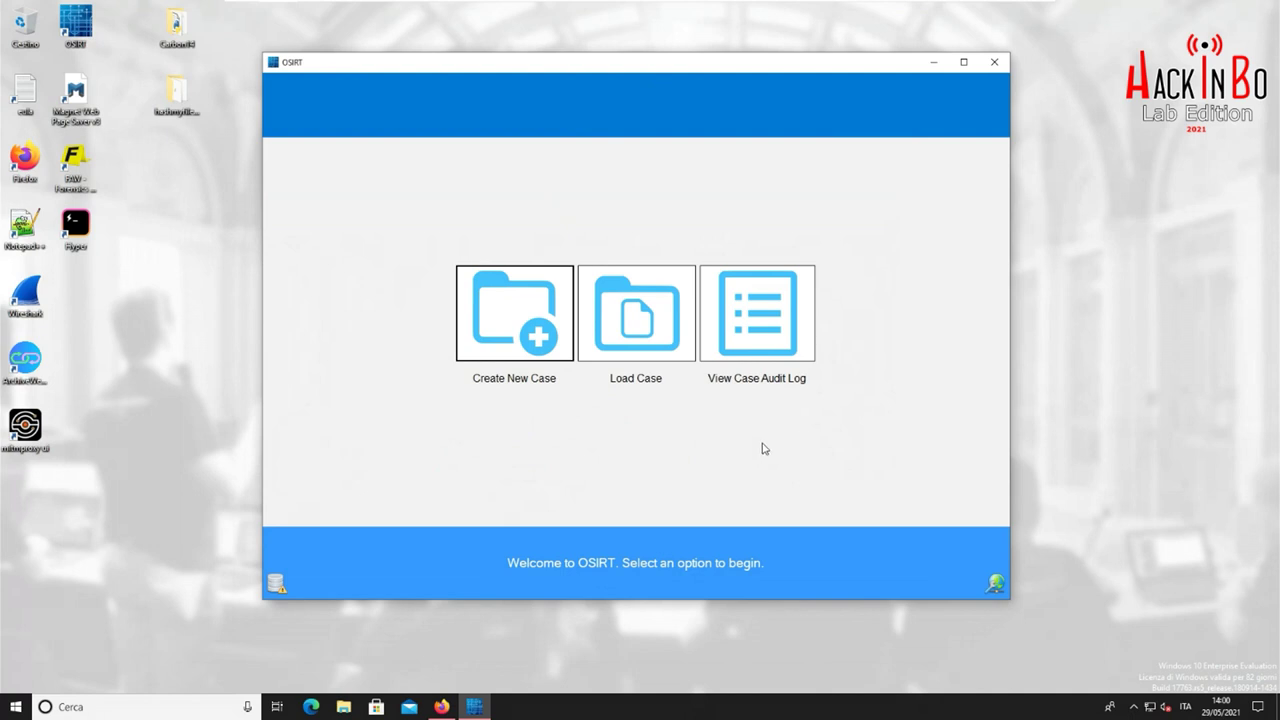
pyautogui.click(529, 329)
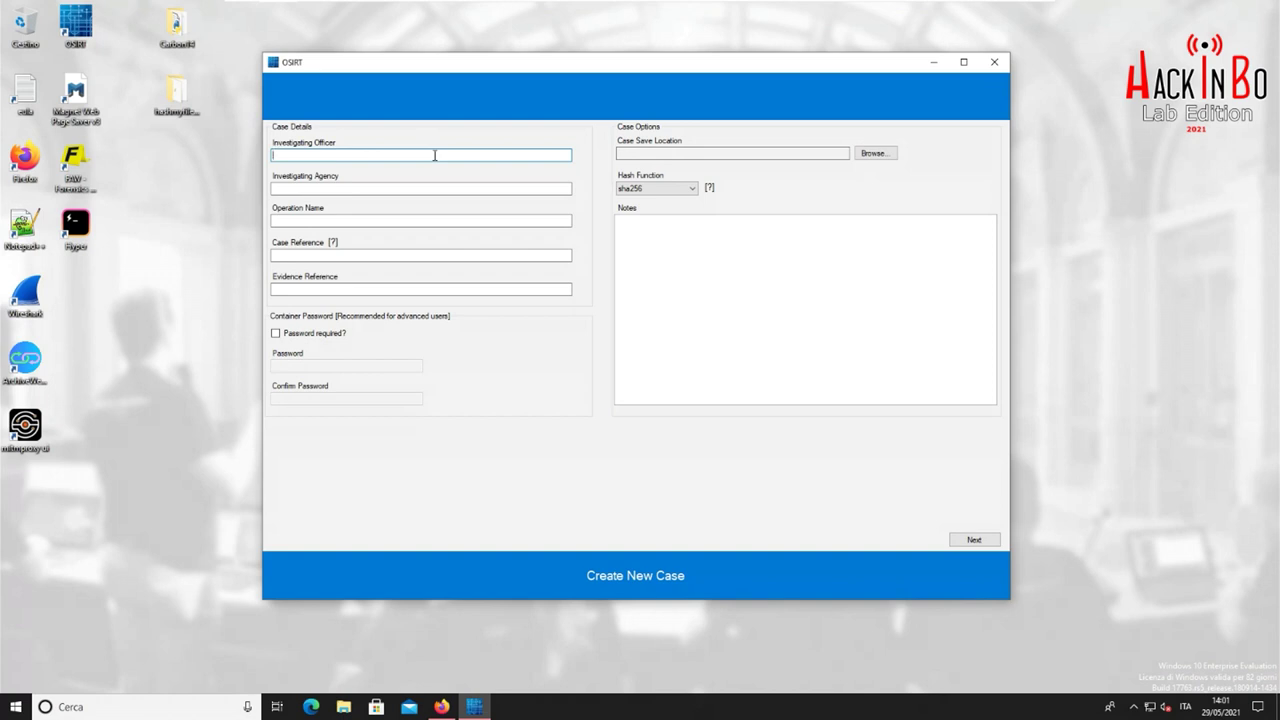
# Fill in the investigating officer and agency fields and try to proceed
pyautogui.write('Andrea')
pyautogui.click(975, 540)
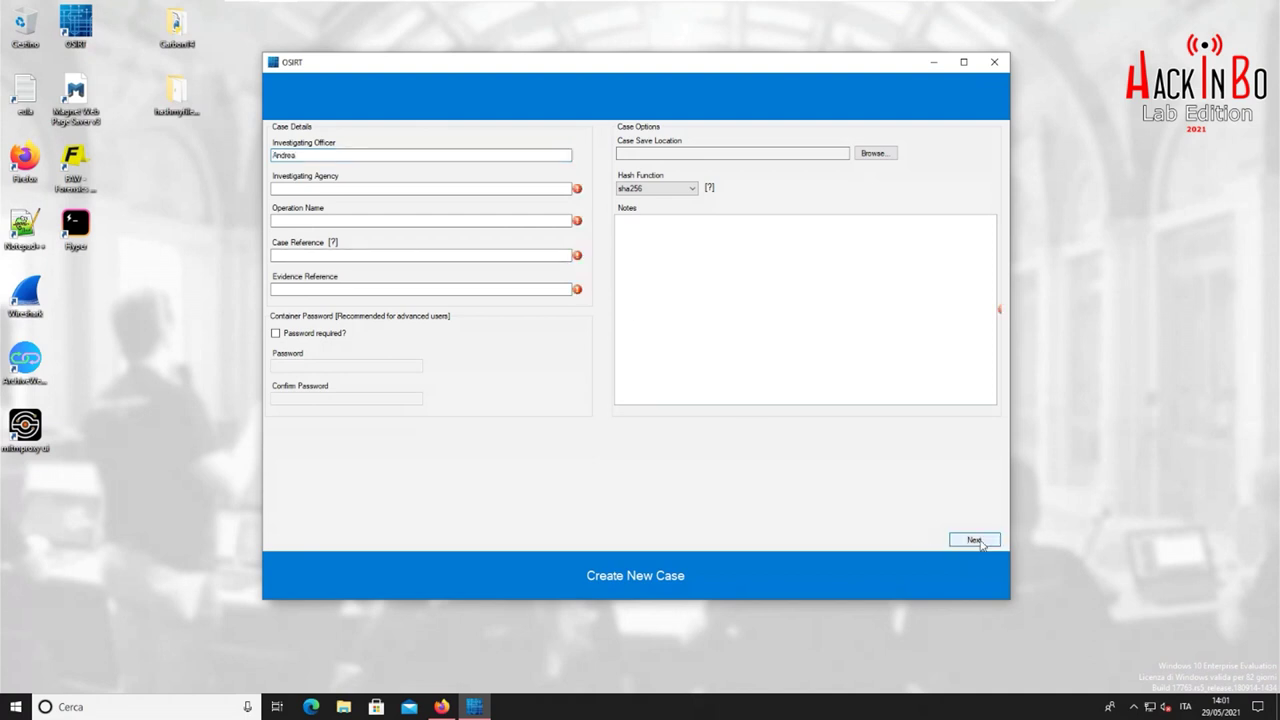
pyautogui.click(548, 190)
pyautogui.write('AndreaAndrea')
pyautogui.press('Tab')
pyautogui.write('Hi')
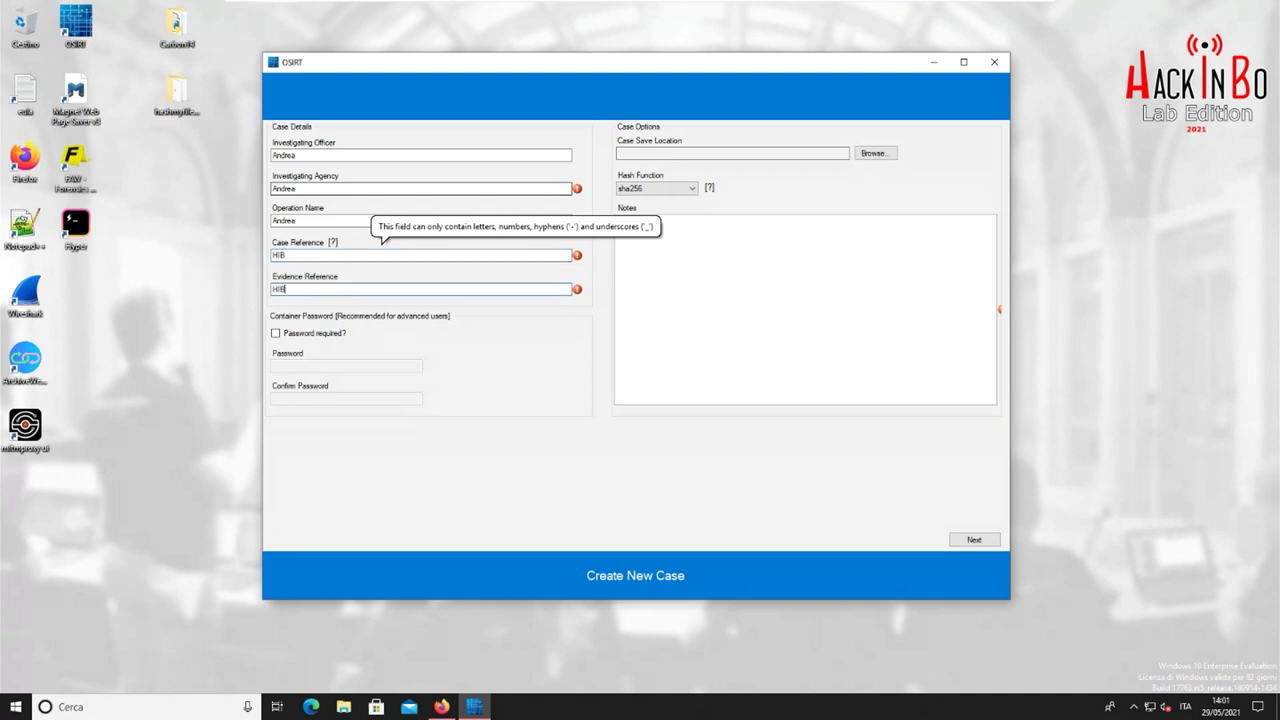
pyautogui.click(683, 340)
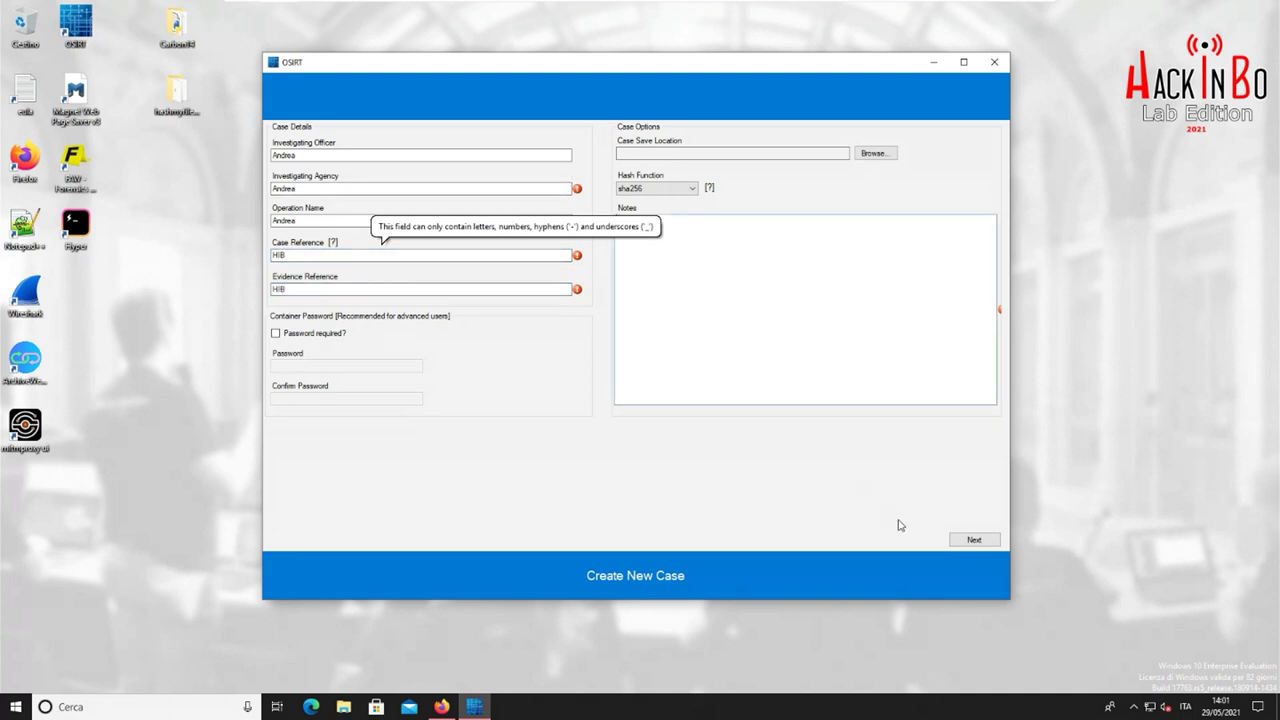
pyautogui.click(974, 540)
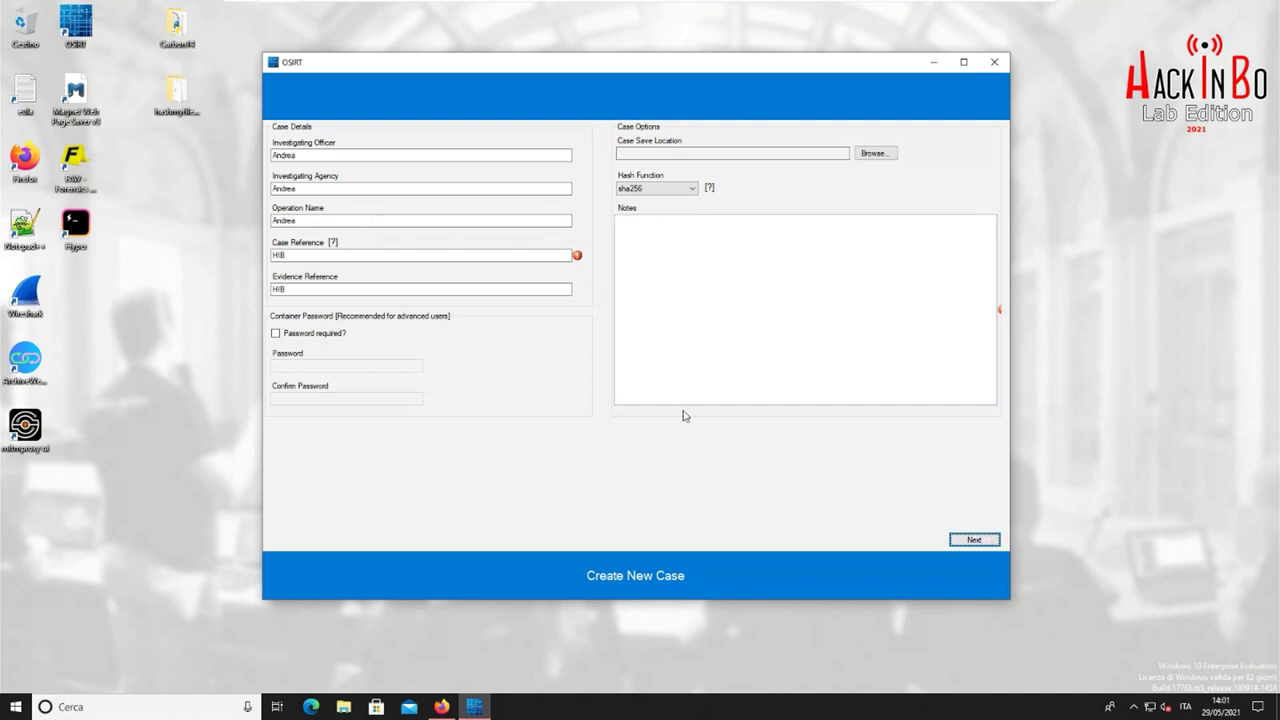
# Retry the case reference with numeric values such as 12 and 123456789, each rejected
pyautogui.doubleClick(334, 259)
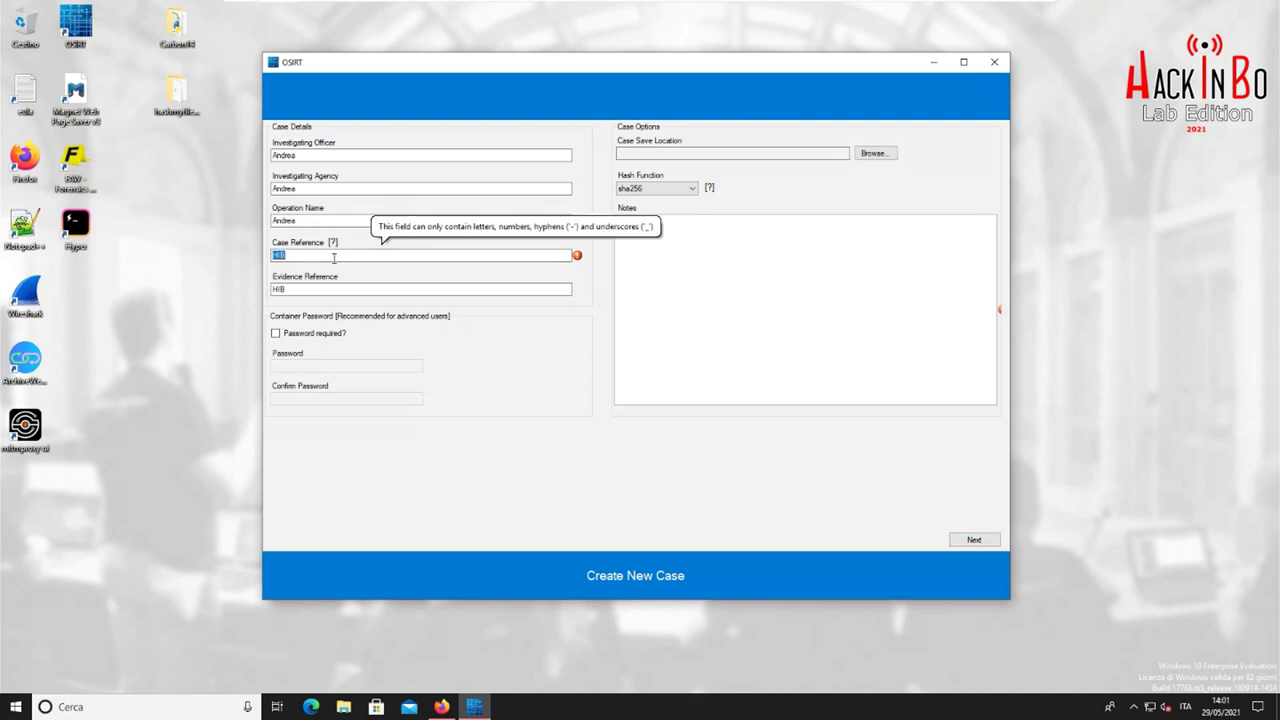
pyautogui.write('1234')
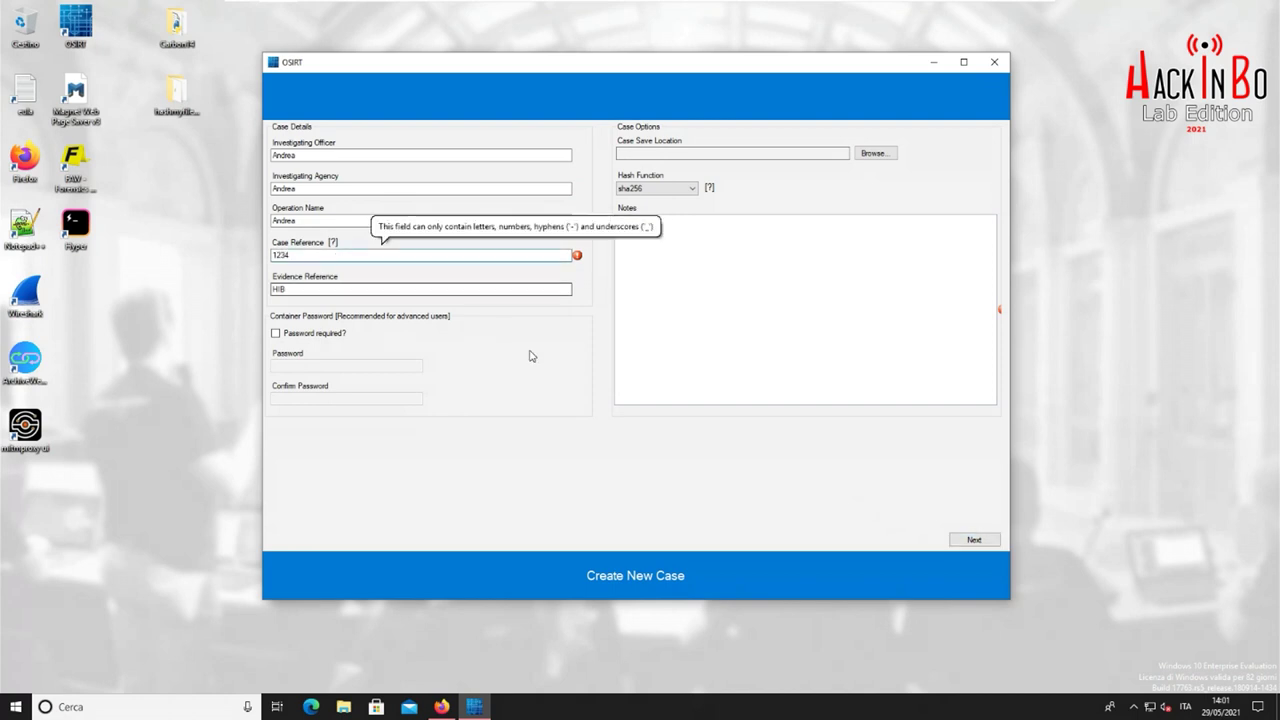
pyautogui.click(968, 543)
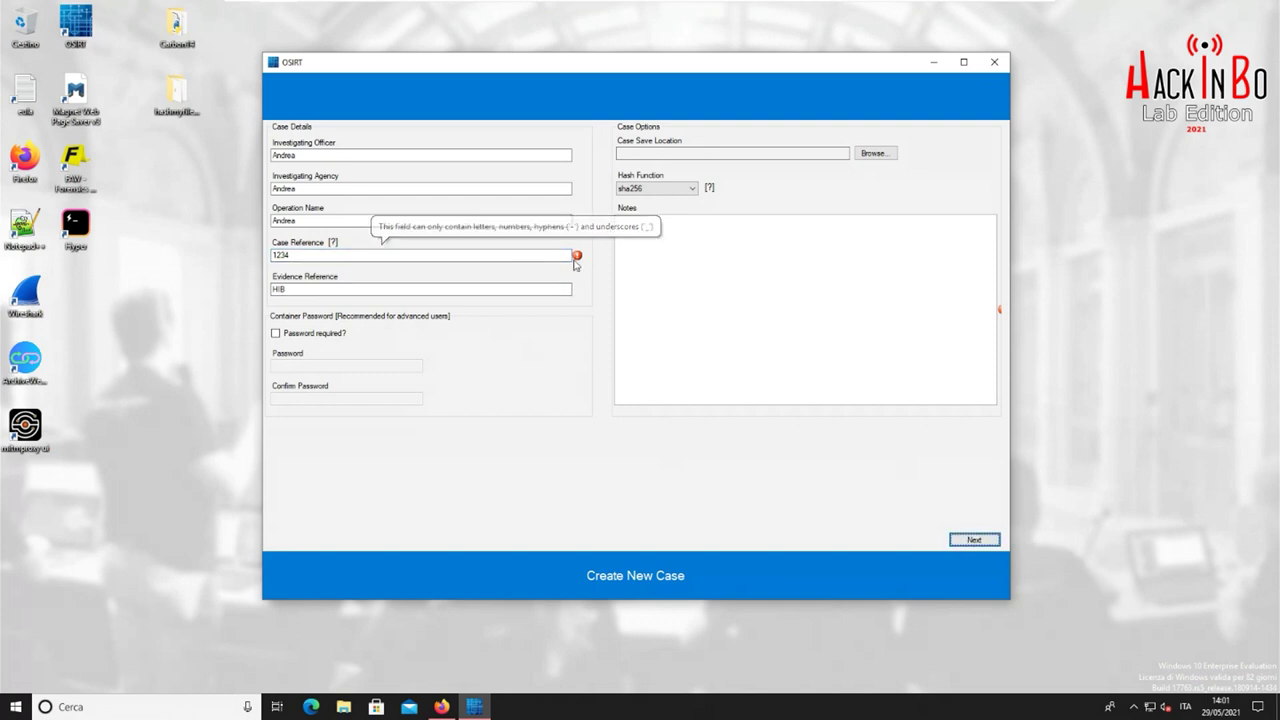
pyautogui.moveTo(577, 257)
pyautogui.click(539, 256)
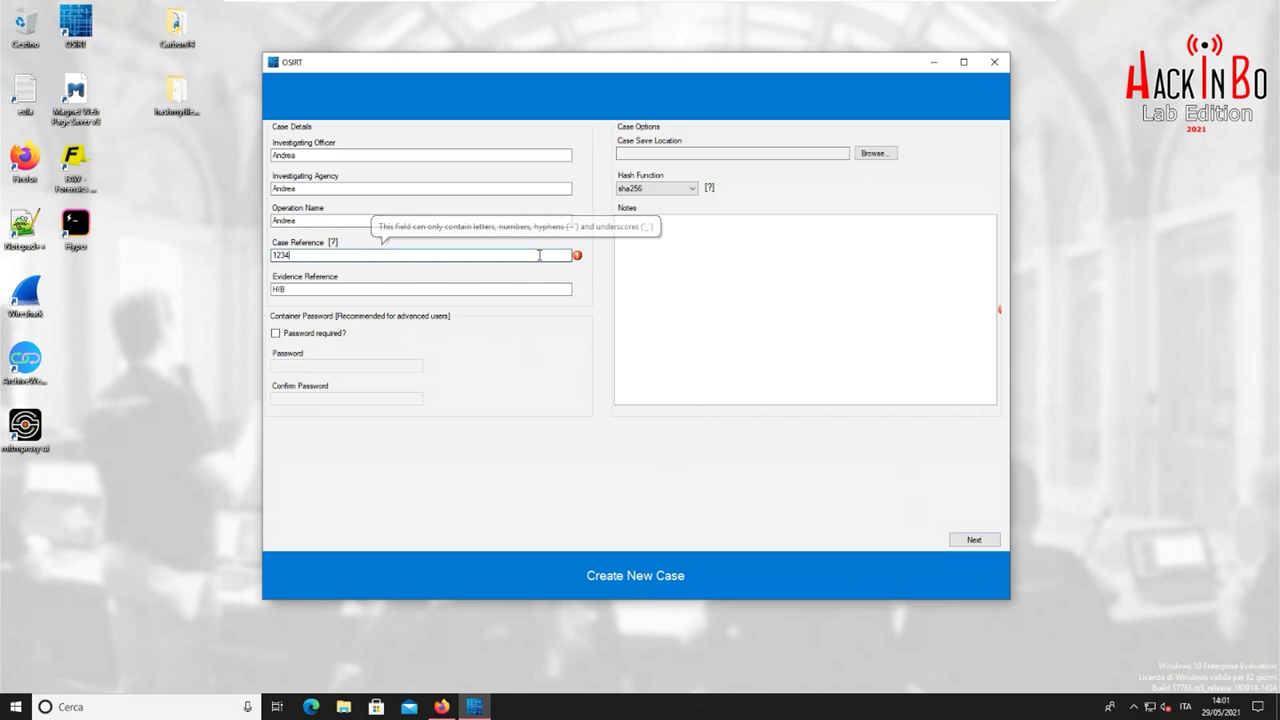
pyautogui.write('56')
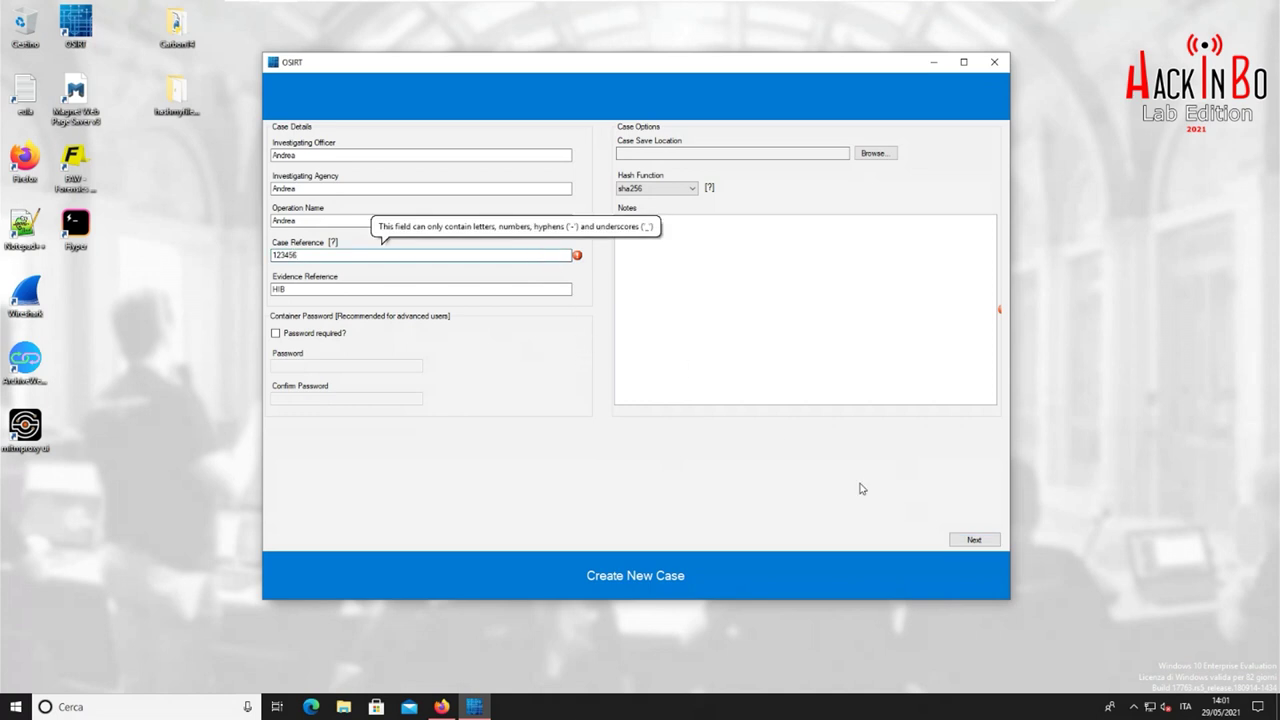
pyautogui.click(975, 541)
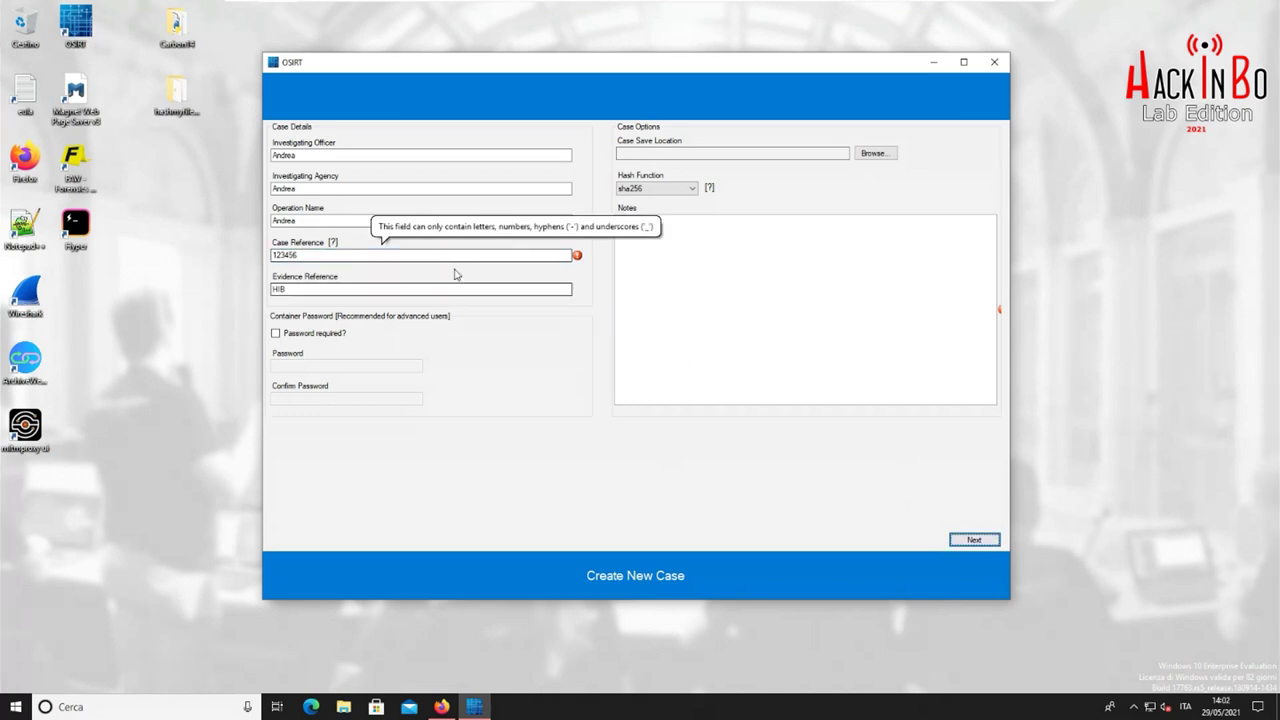
pyautogui.press('BackSpace')
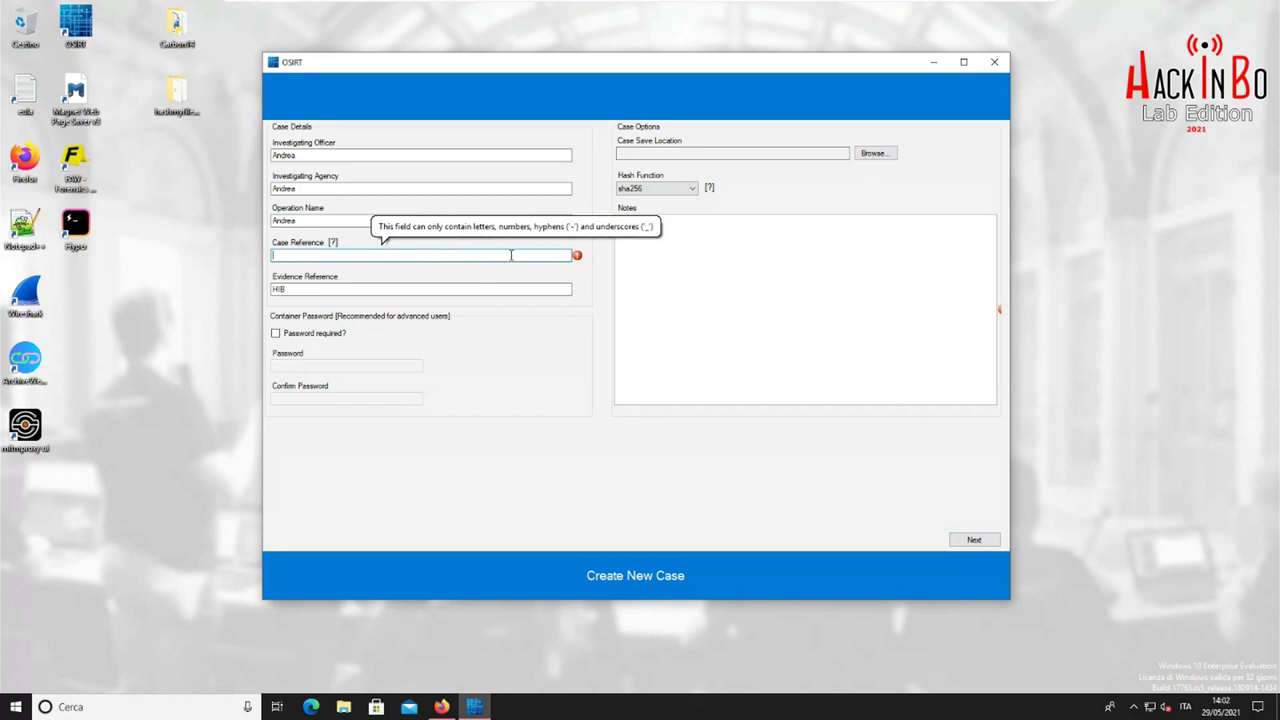
pyautogui.write('1234')
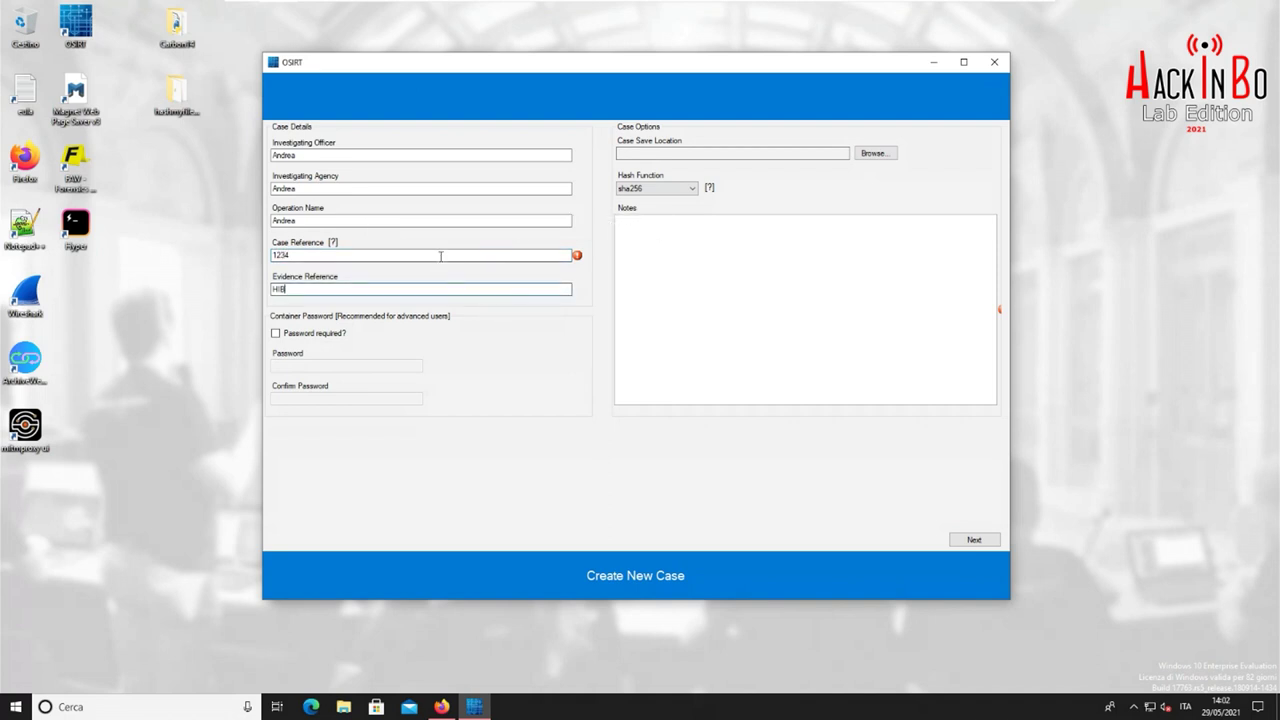
pyautogui.moveTo(440, 256)
pyautogui.write('56')
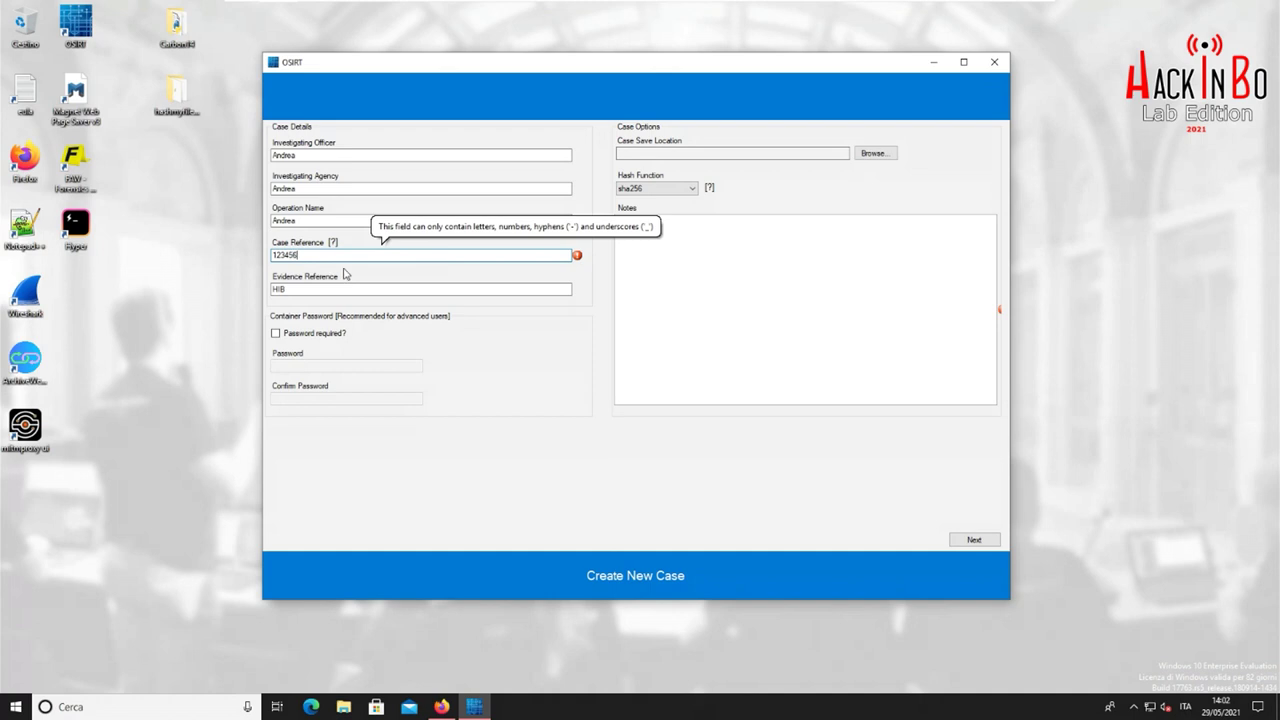
pyautogui.write('789')
pyautogui.click(355, 288)
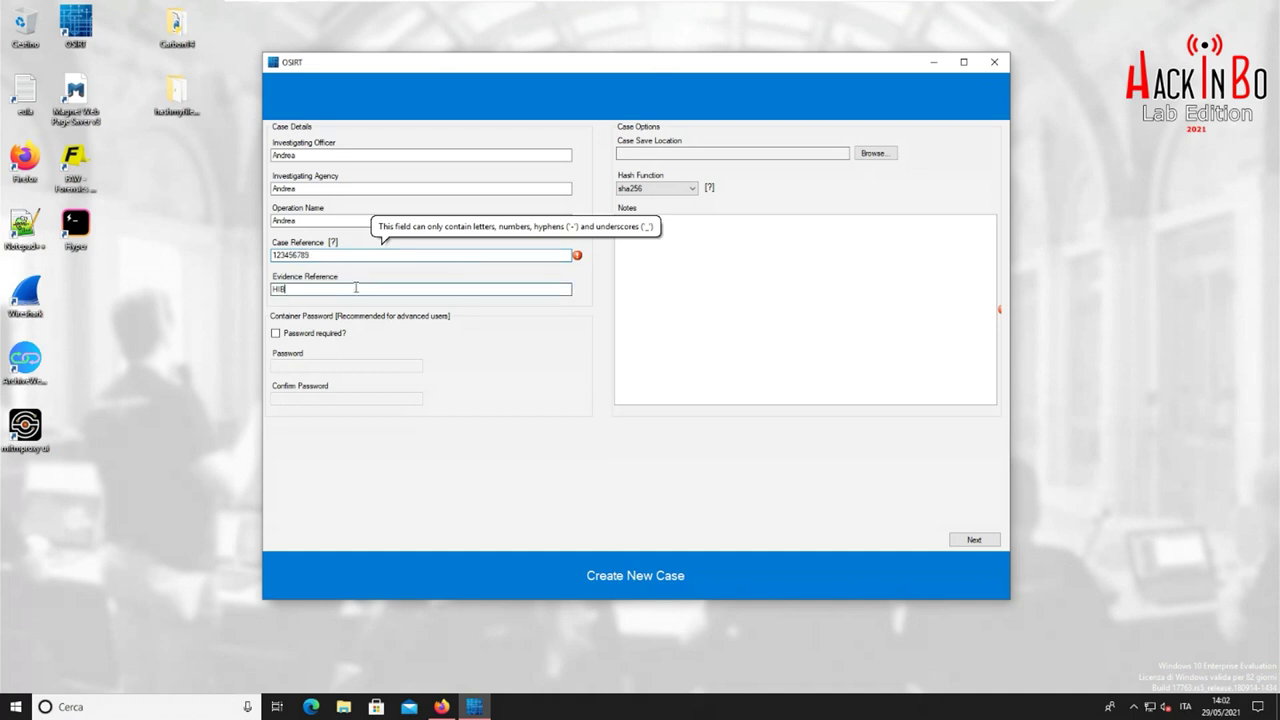
pyautogui.click(995, 541)
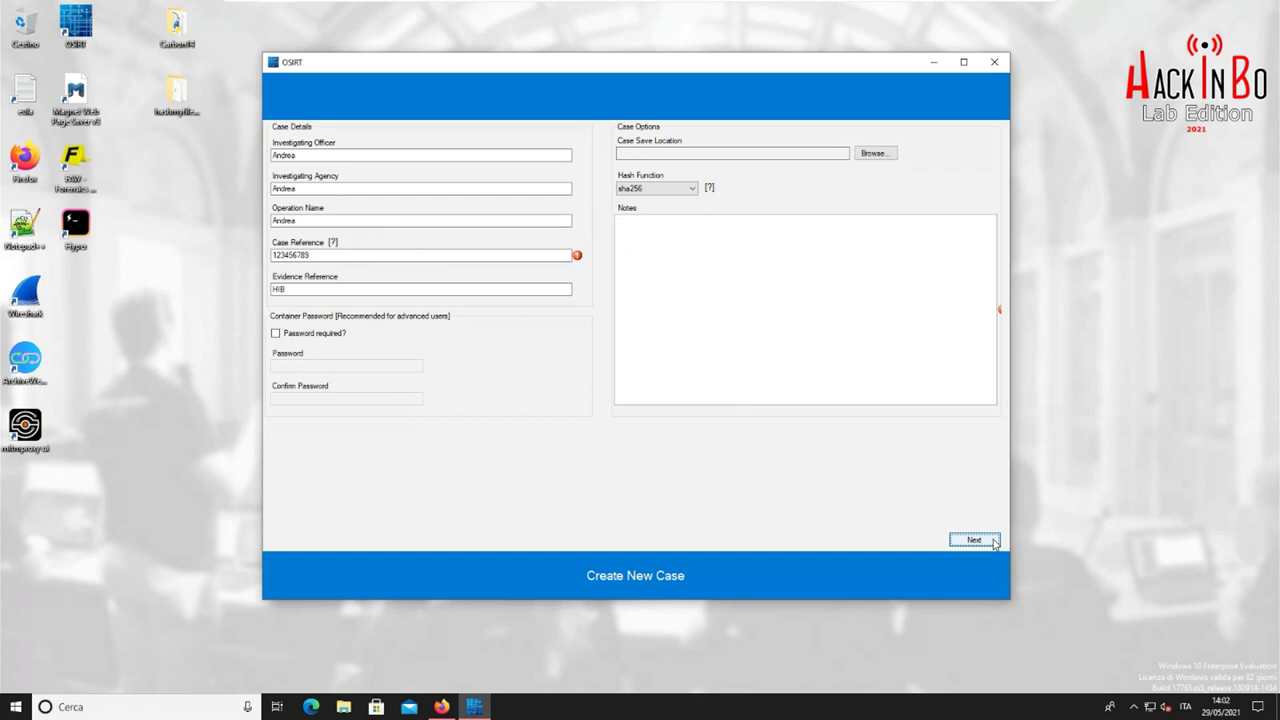
# Delete the case reference and close the new-case form
pyautogui.click(326, 255)
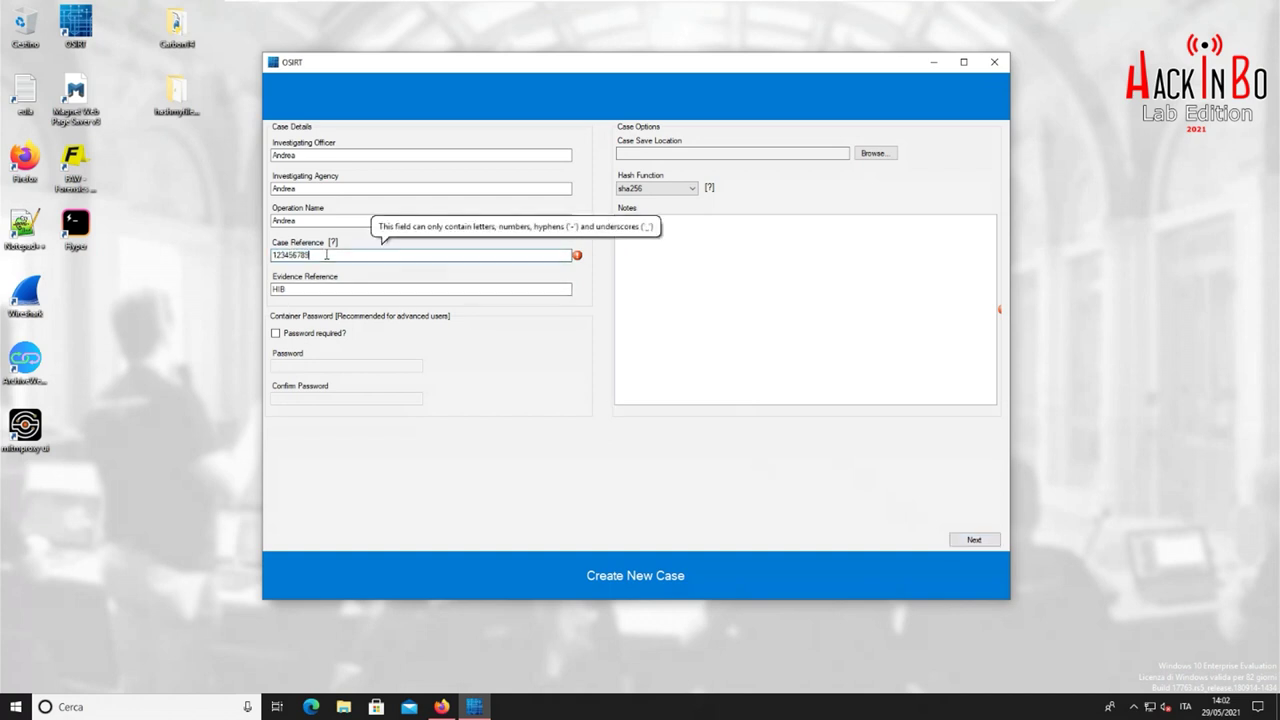
pyautogui.doubleClick(326, 255)
pyautogui.press('BackSpace')
pyautogui.click(345, 289)
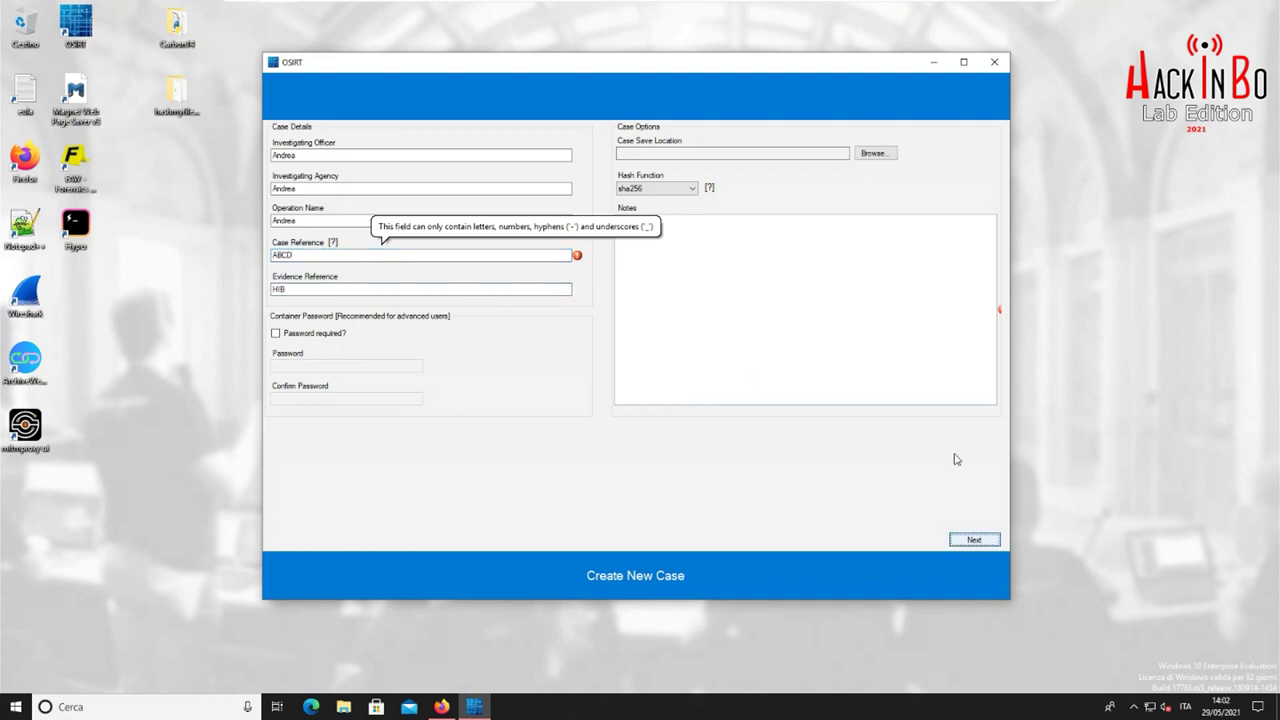
pyautogui.click(994, 62)
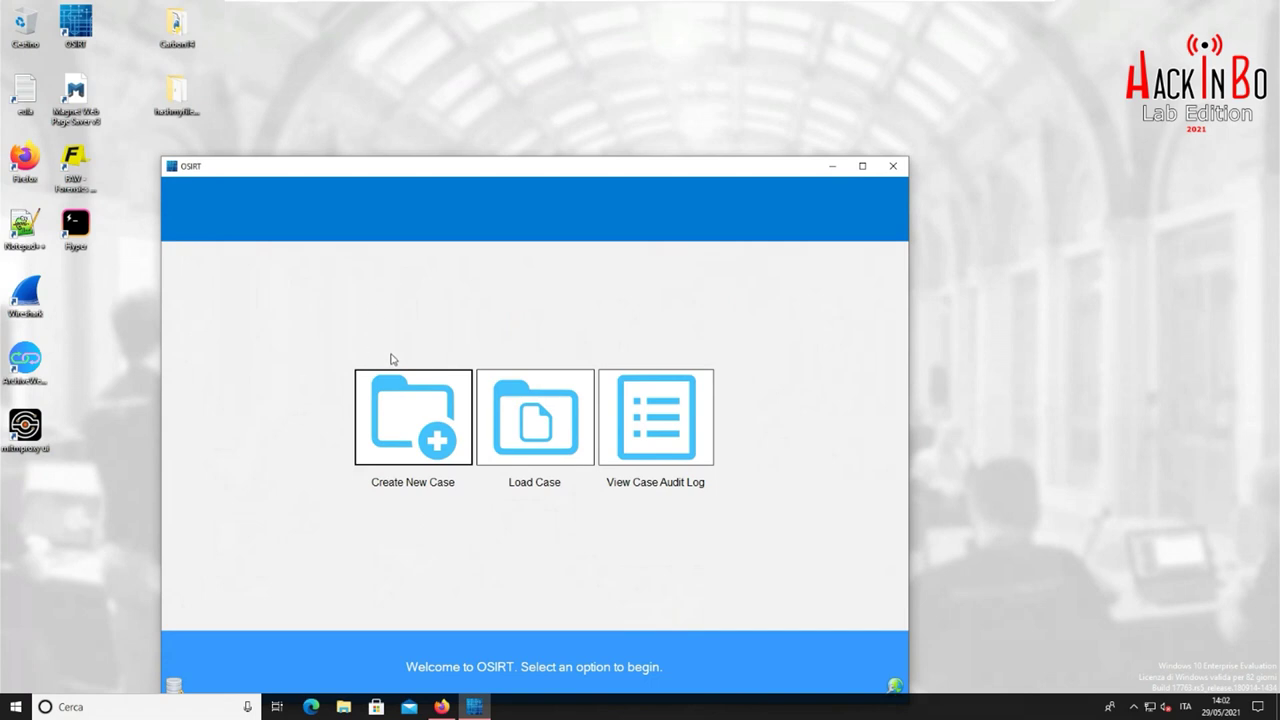
# Start a new case and fill in the investigating officer and agency
pyautogui.click(409, 394)
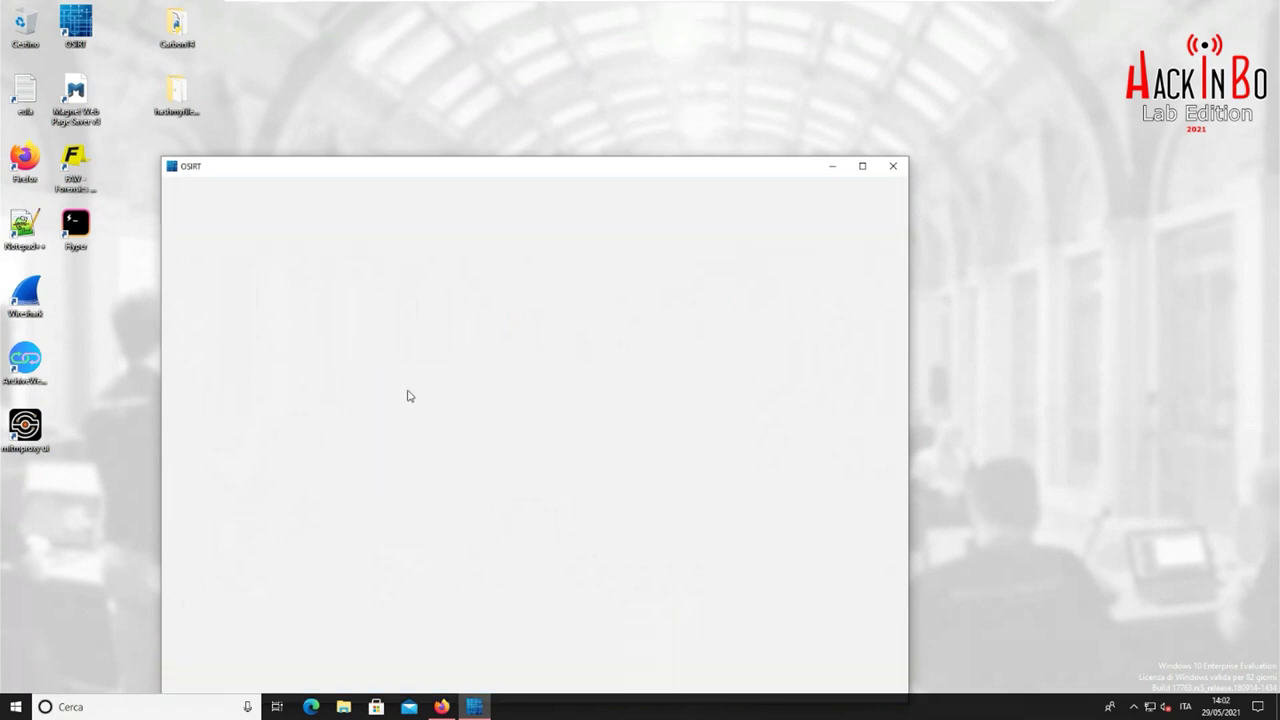
pyautogui.moveTo(600, 157); pyautogui.dragTo(701, 66)
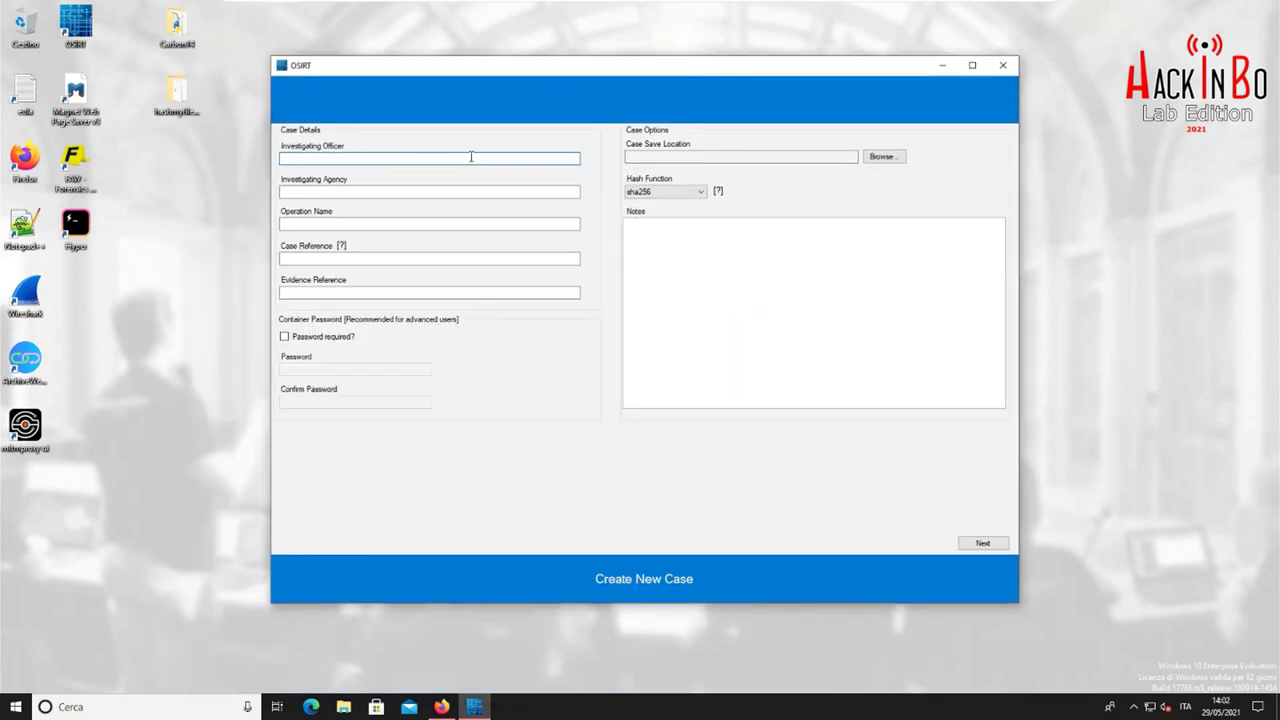
pyautogui.press('Tab')
pyautogui.write('A')
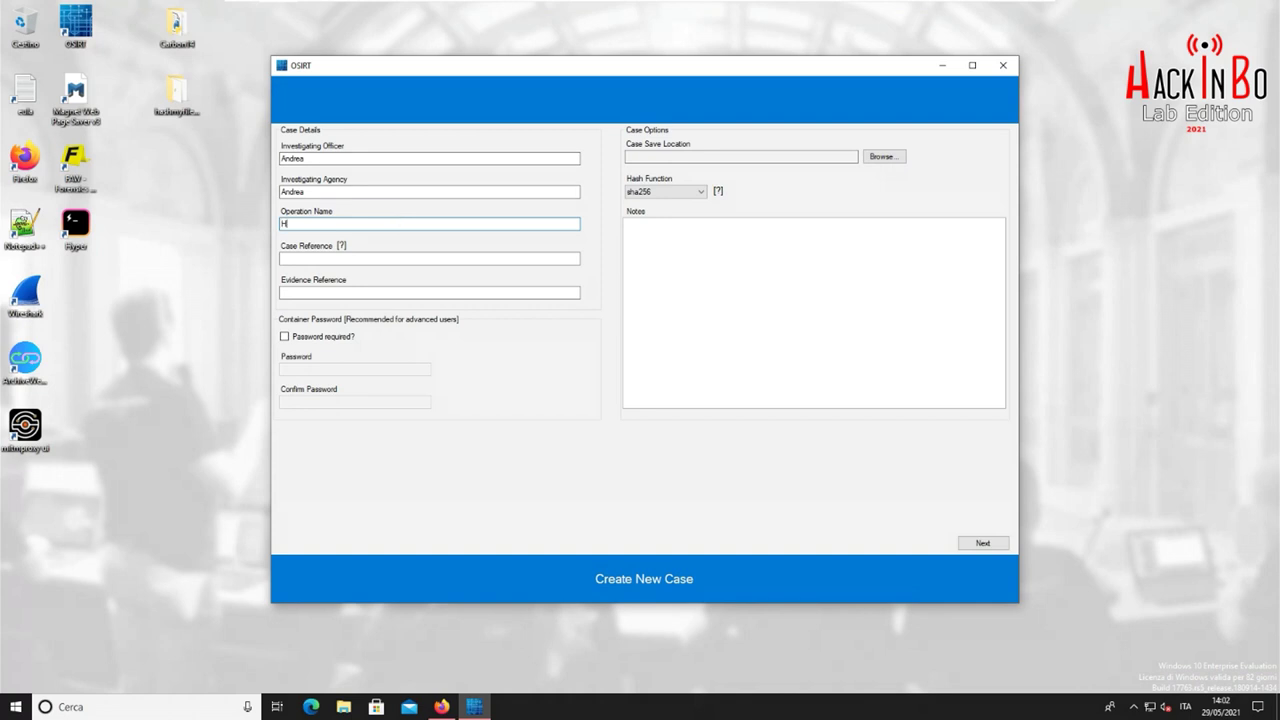
pyautogui.press('Tab')
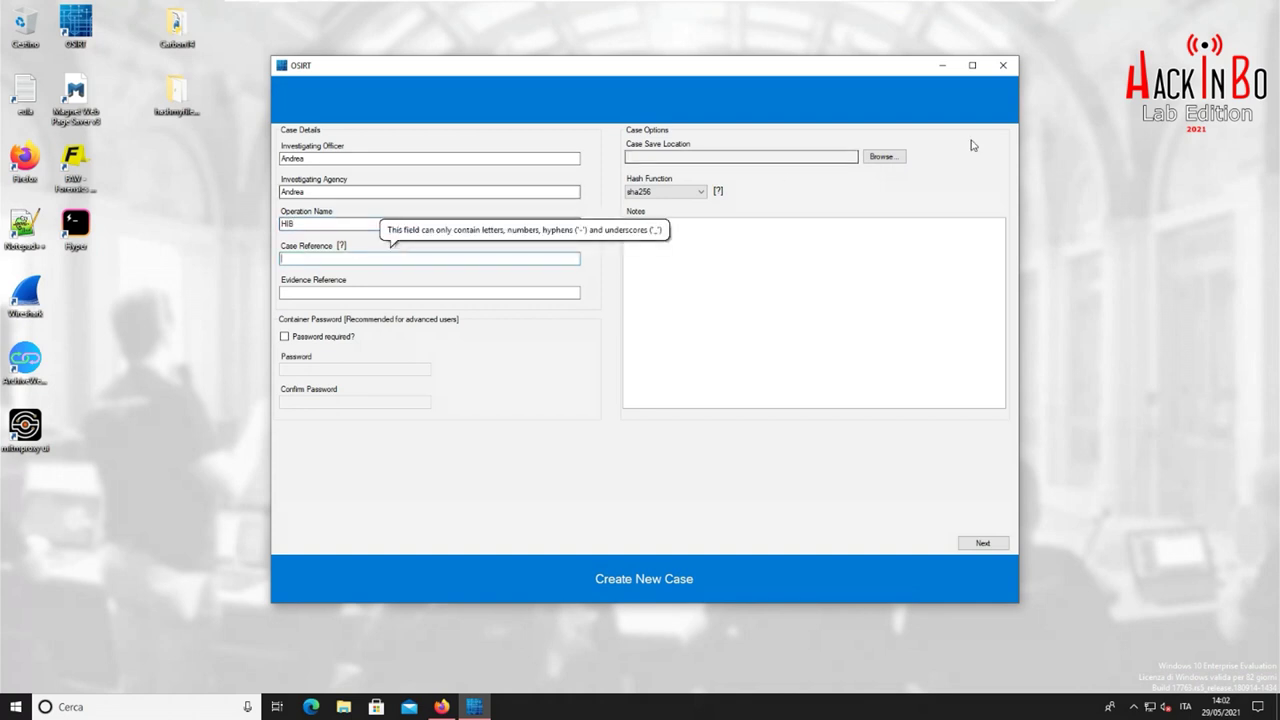
# Save to the Desktop with case reference HIB, evidence reference 1234, note Boh, and create it
pyautogui.click(884, 156)
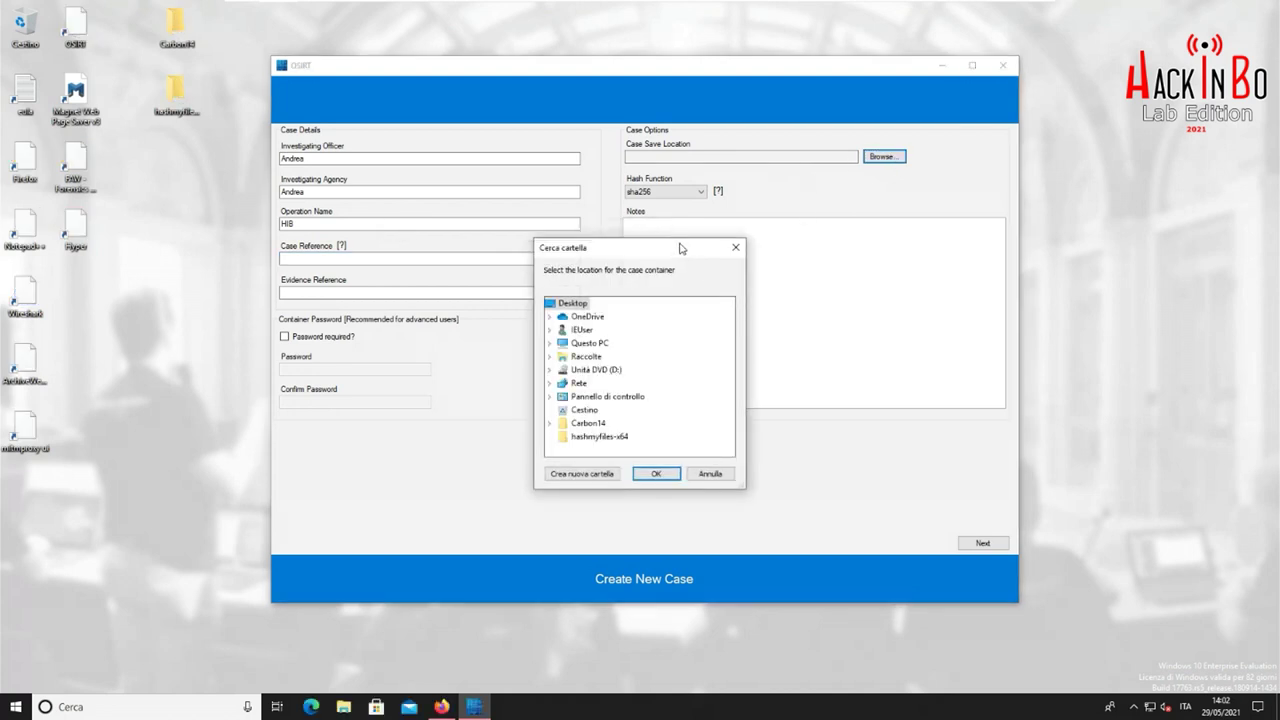
pyautogui.click(656, 473)
pyautogui.click(451, 259)
pyautogui.write('HIB')
pyautogui.press('Tab')
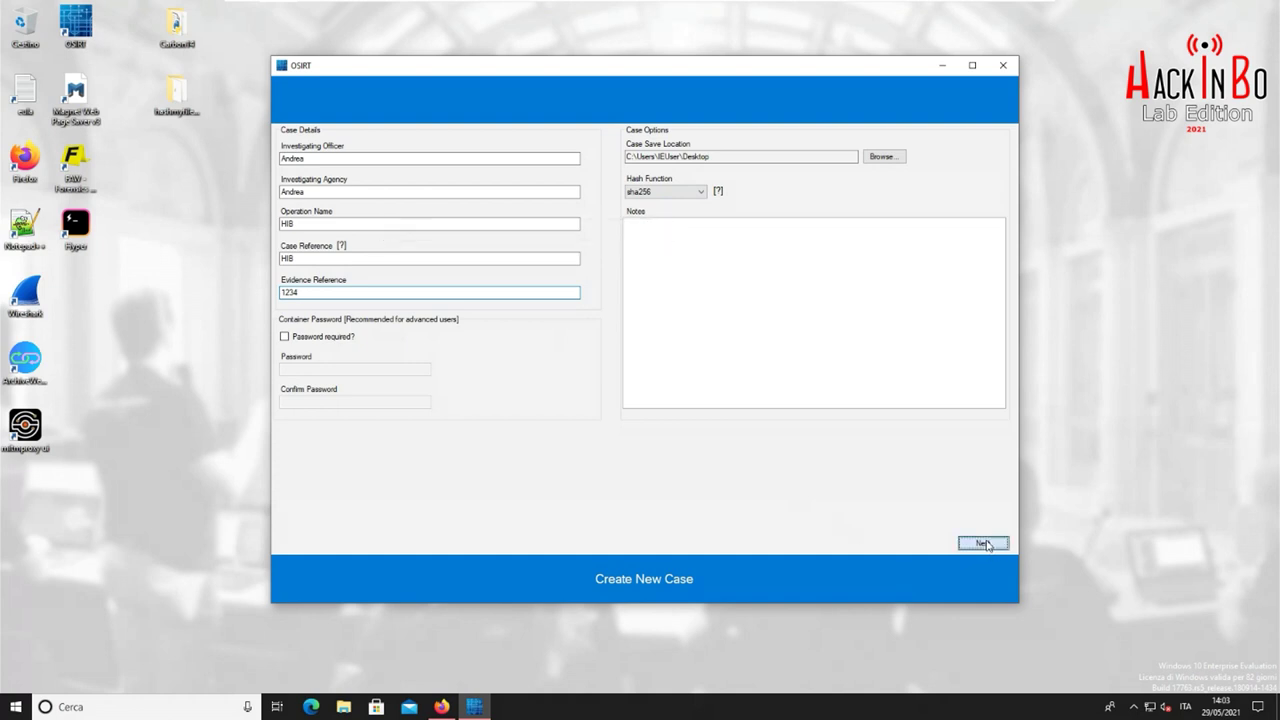
pyautogui.click(952, 322)
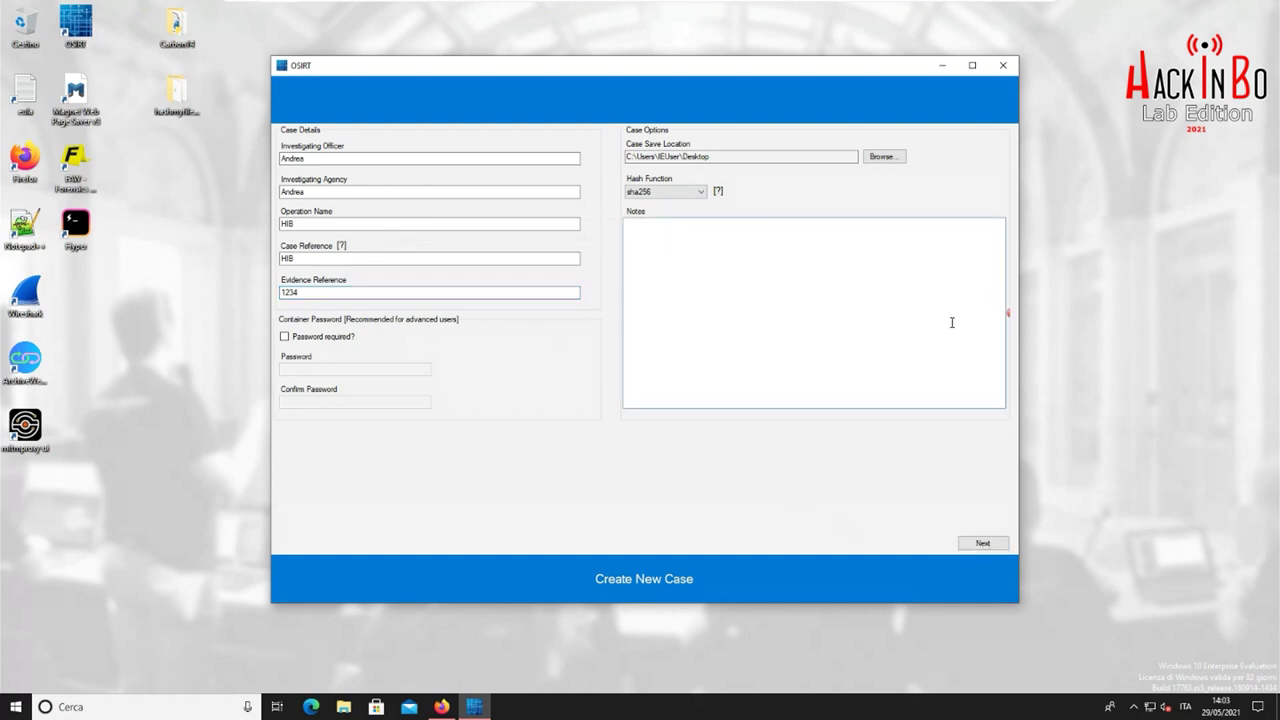
pyautogui.click(1000, 543)
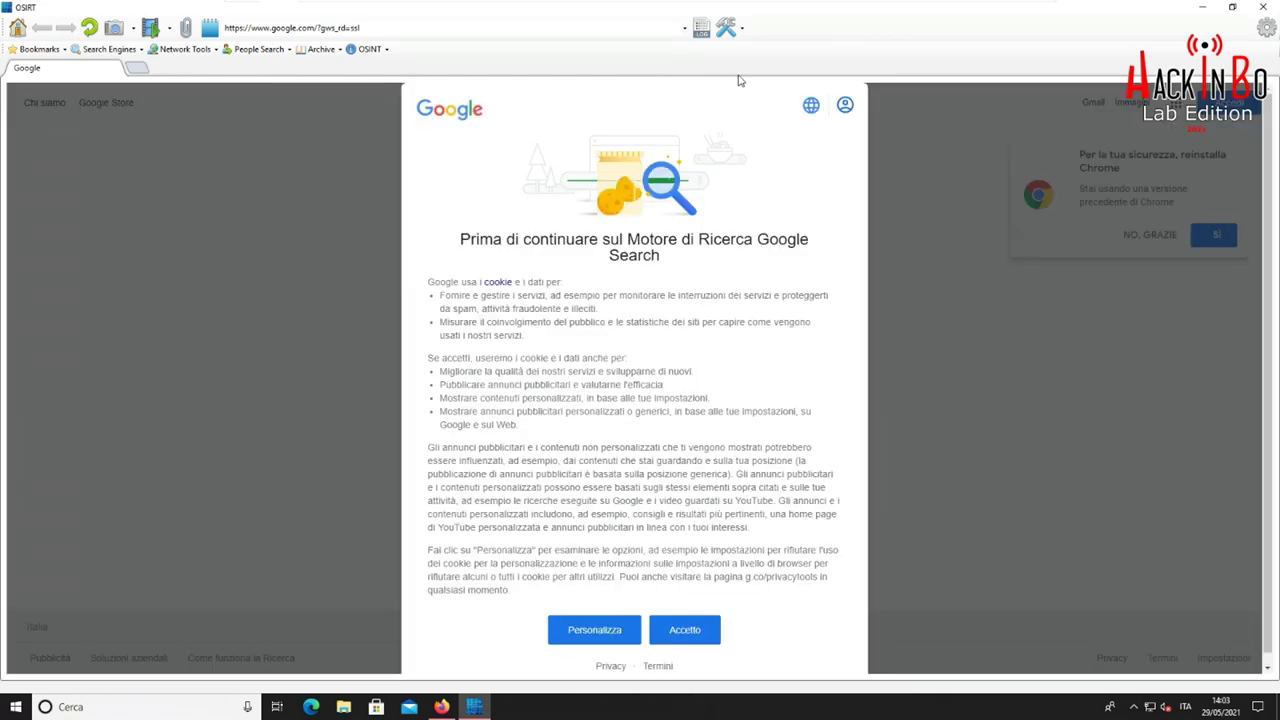
# Accept Google's cookie notice and look through the OSINT and Archive toolbar menus
pyautogui.click(686, 638)
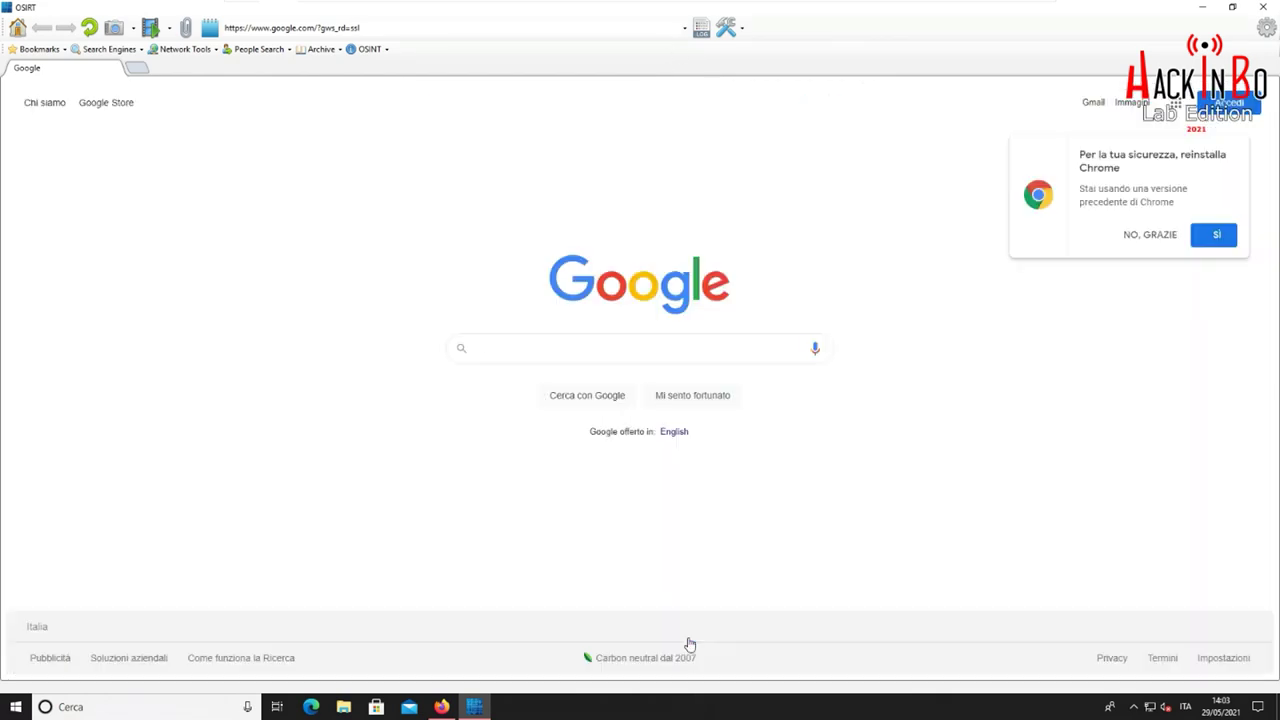
pyautogui.click(384, 50)
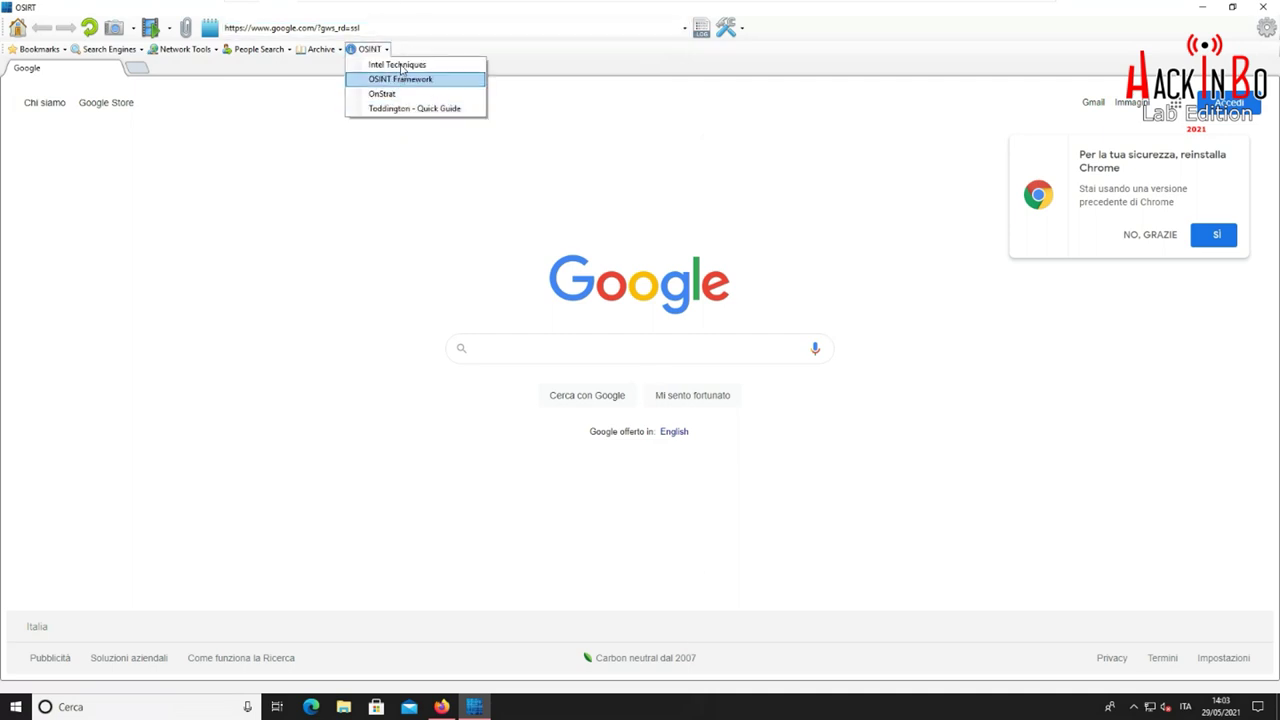
pyautogui.click(384, 50)
pyautogui.click(322, 49)
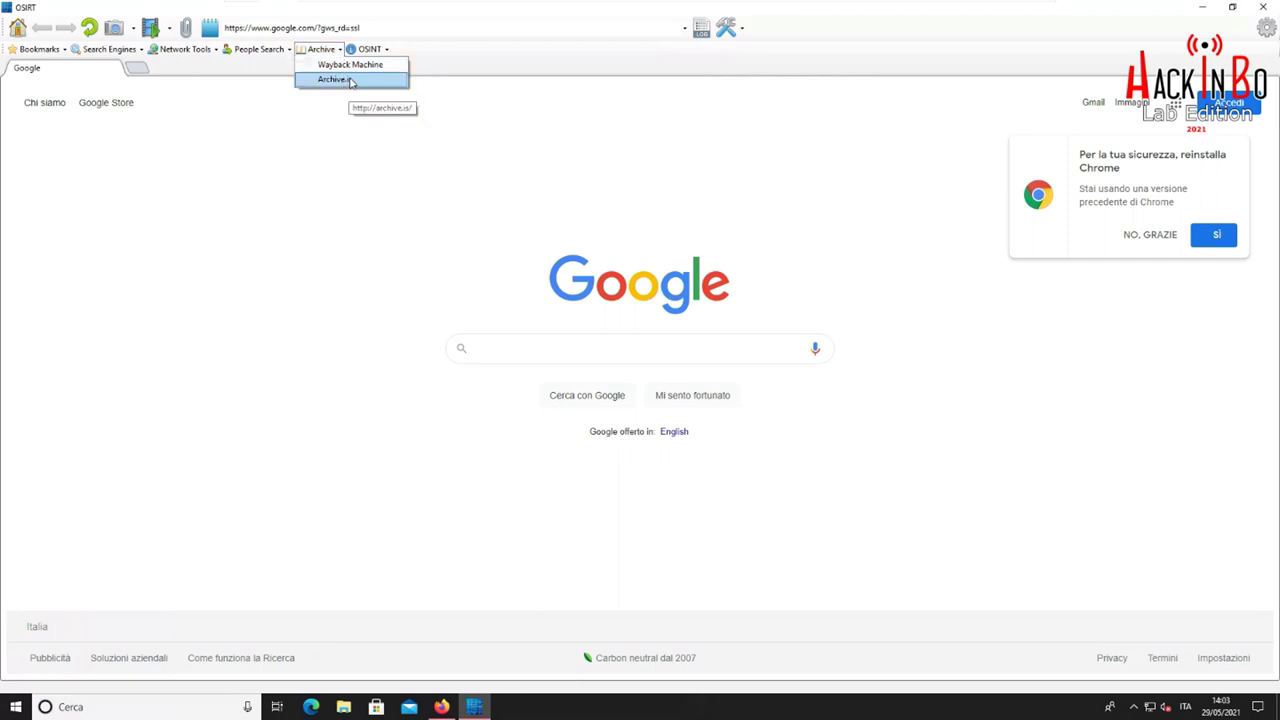
pyautogui.click(346, 54)
pyautogui.click(346, 54)
pyautogui.click(340, 52)
# Look through the People Search, network tools, search engine and Bookmarks menus
pyautogui.click(286, 50)
pyautogui.click(286, 50)
pyautogui.click(213, 50)
pyautogui.click(213, 52)
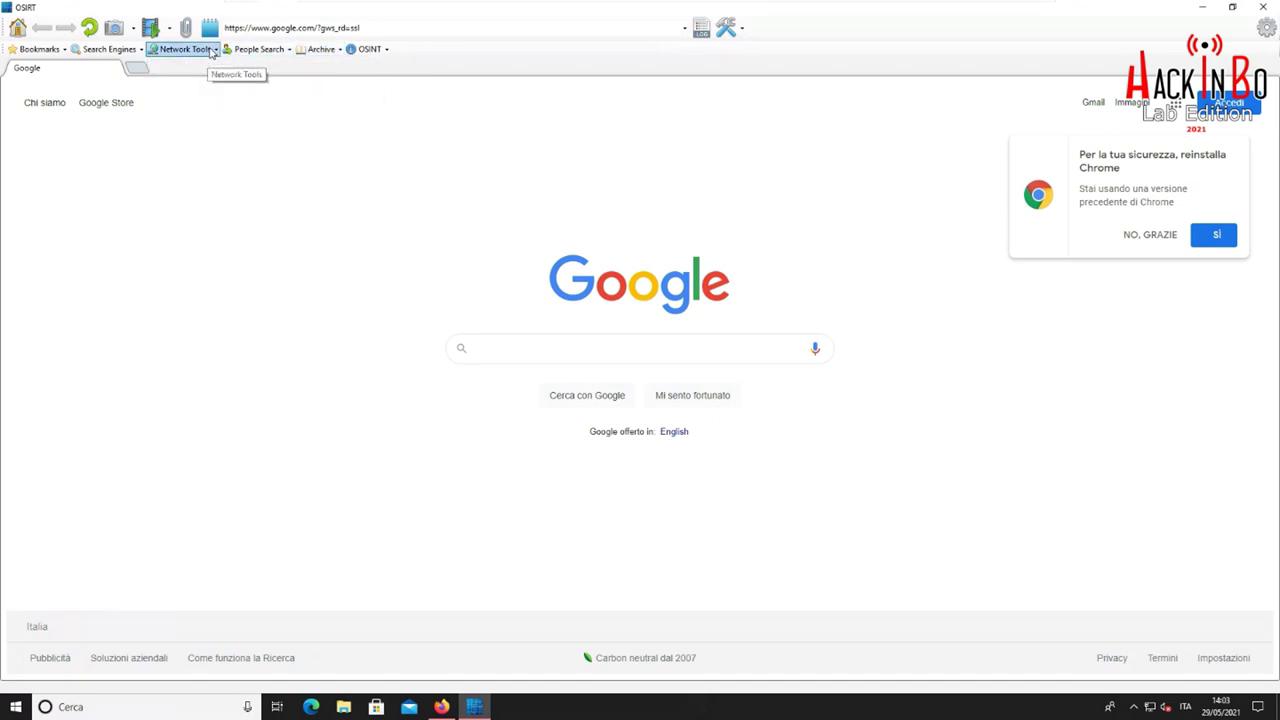
pyautogui.click(141, 50)
pyautogui.click(141, 52)
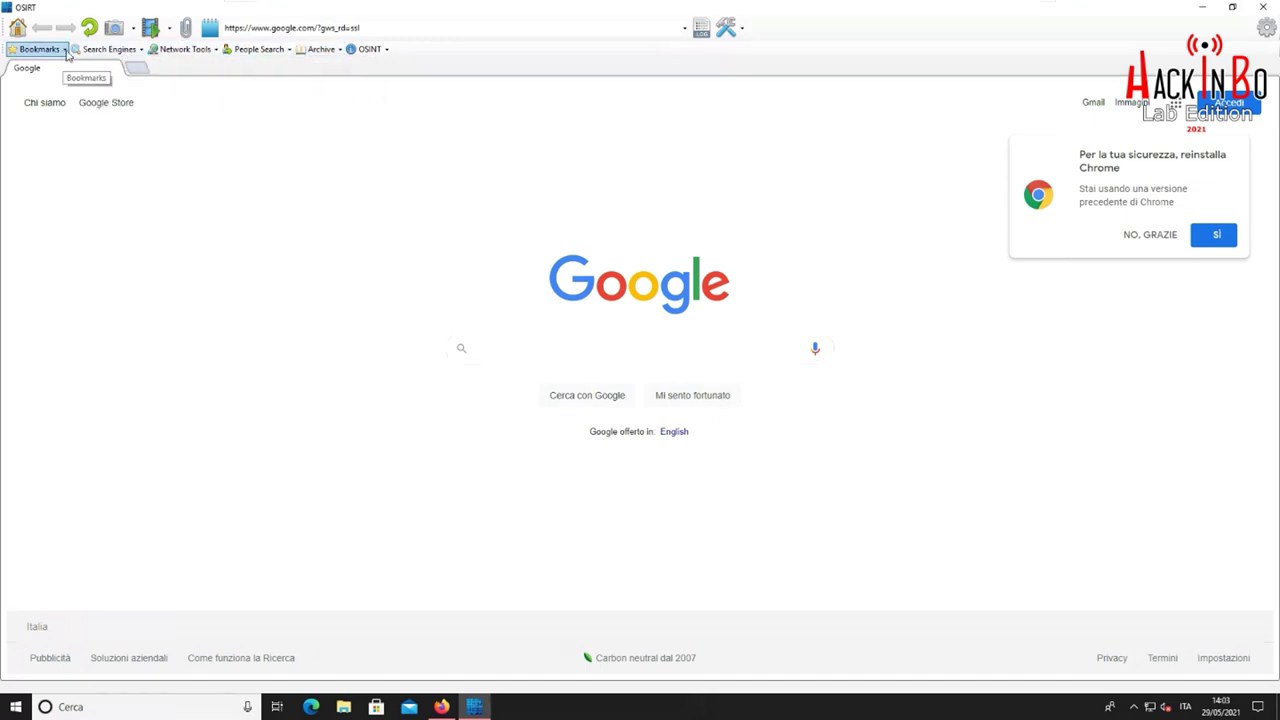
pyautogui.click(63, 50)
pyautogui.click(63, 52)
pyautogui.click(382, 27)
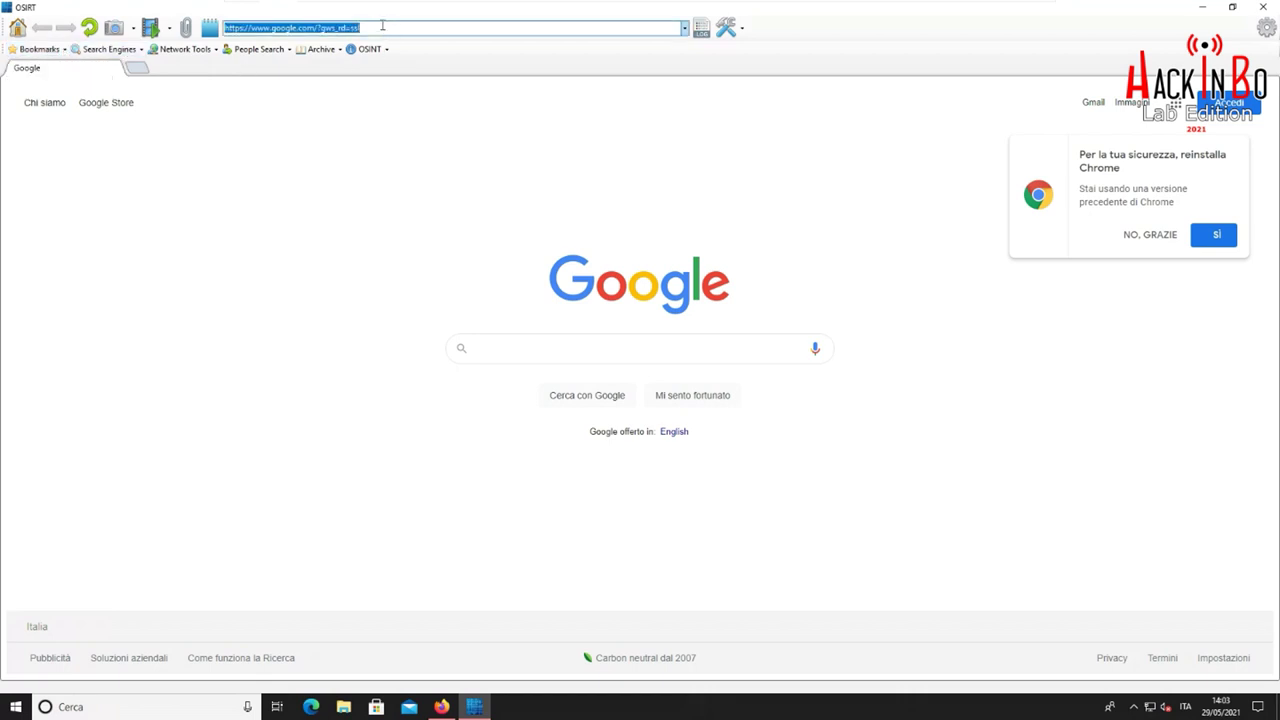
pyautogui.write('https://lazza.ml/profile.php')
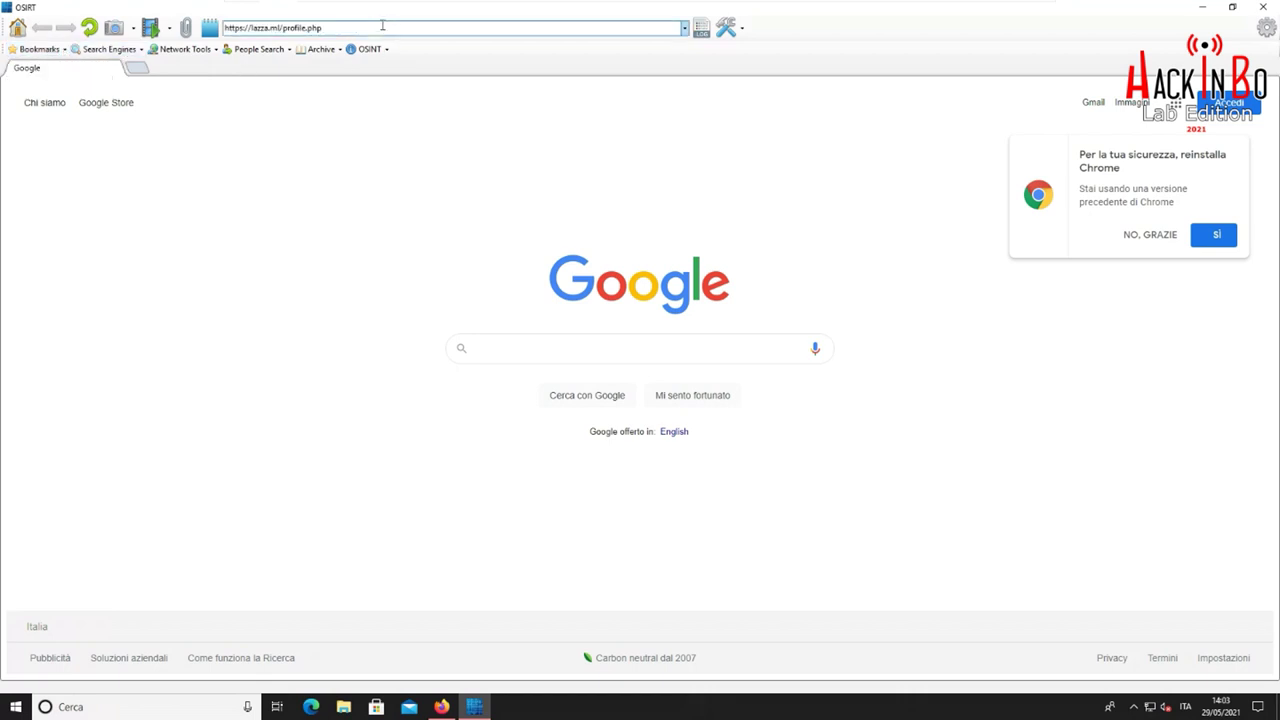
pyautogui.press('Return')
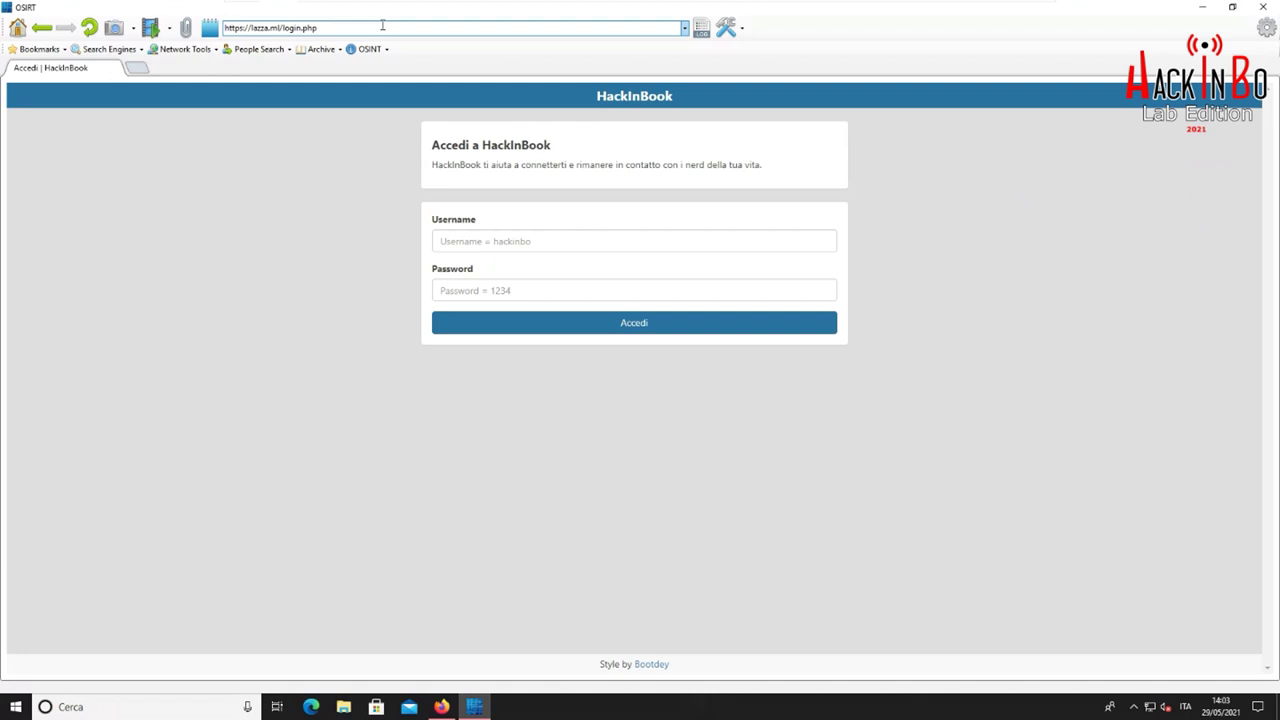
pyautogui.click(544, 241)
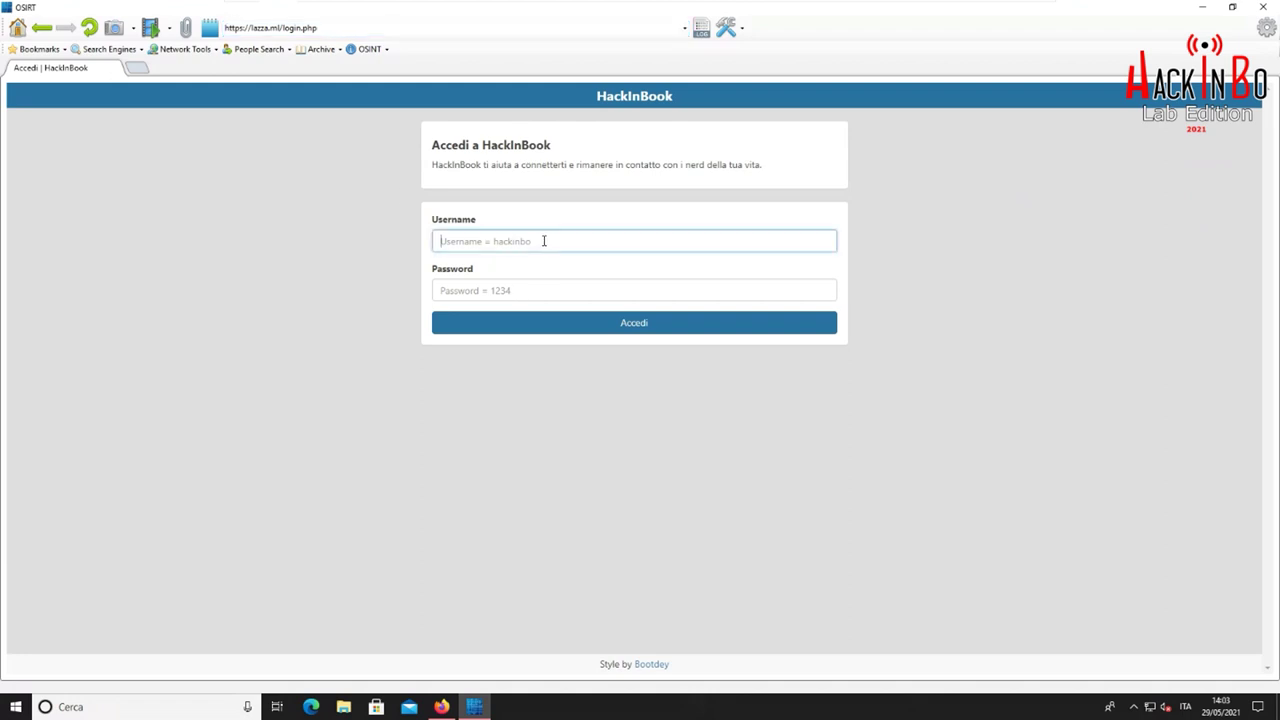
pyautogui.write('h')
pyautogui.press('Tab')
pyautogui.write('1')
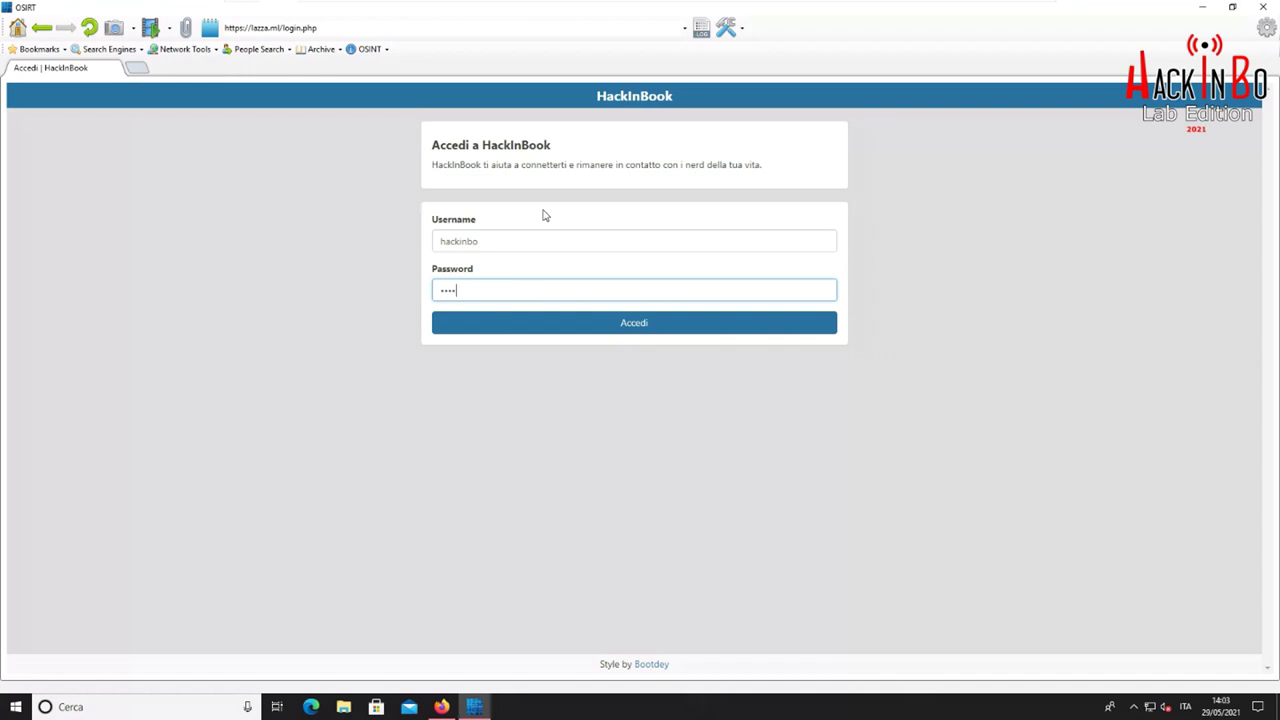
pyautogui.press('Return')
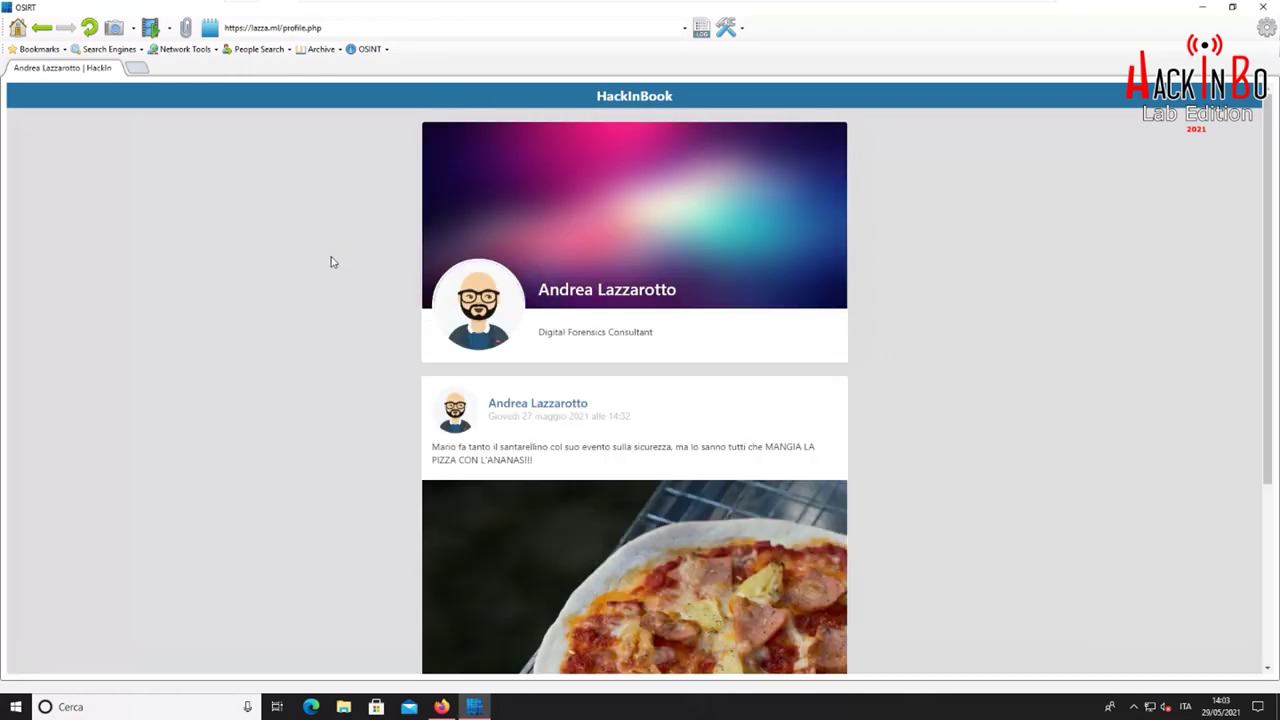
pyautogui.scroll(-3, 332, 262)
pyautogui.scroll(3, 343, 264)
pyautogui.click(132, 31)
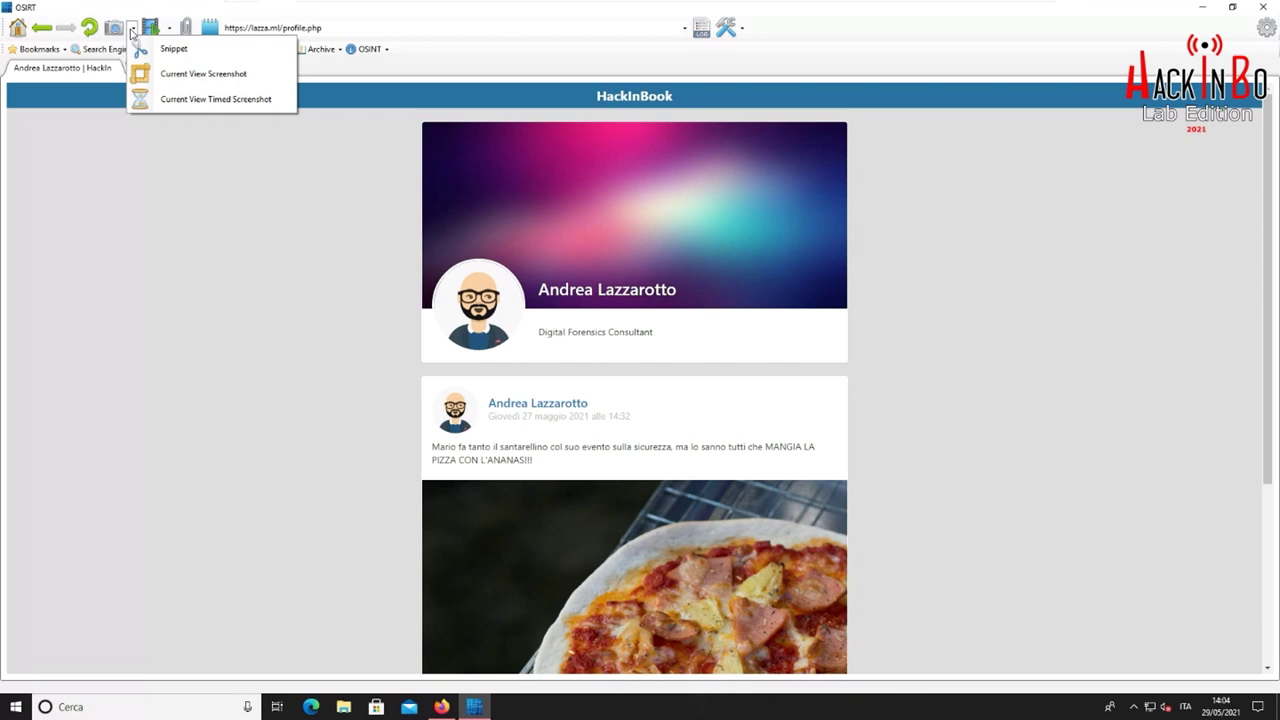
# Screenshot the profile page, keeping png format, and inspect its SHA256 hash in the previewer
pyautogui.click(115, 31)
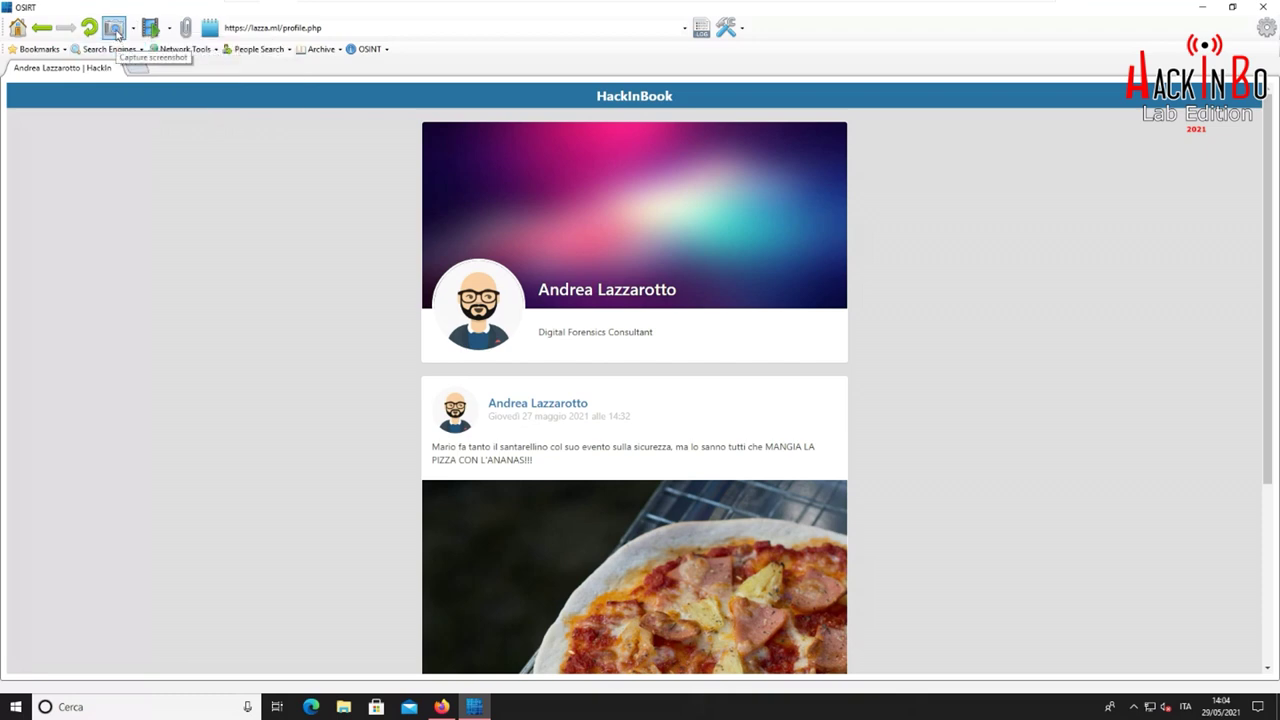
pyautogui.click(115, 31)
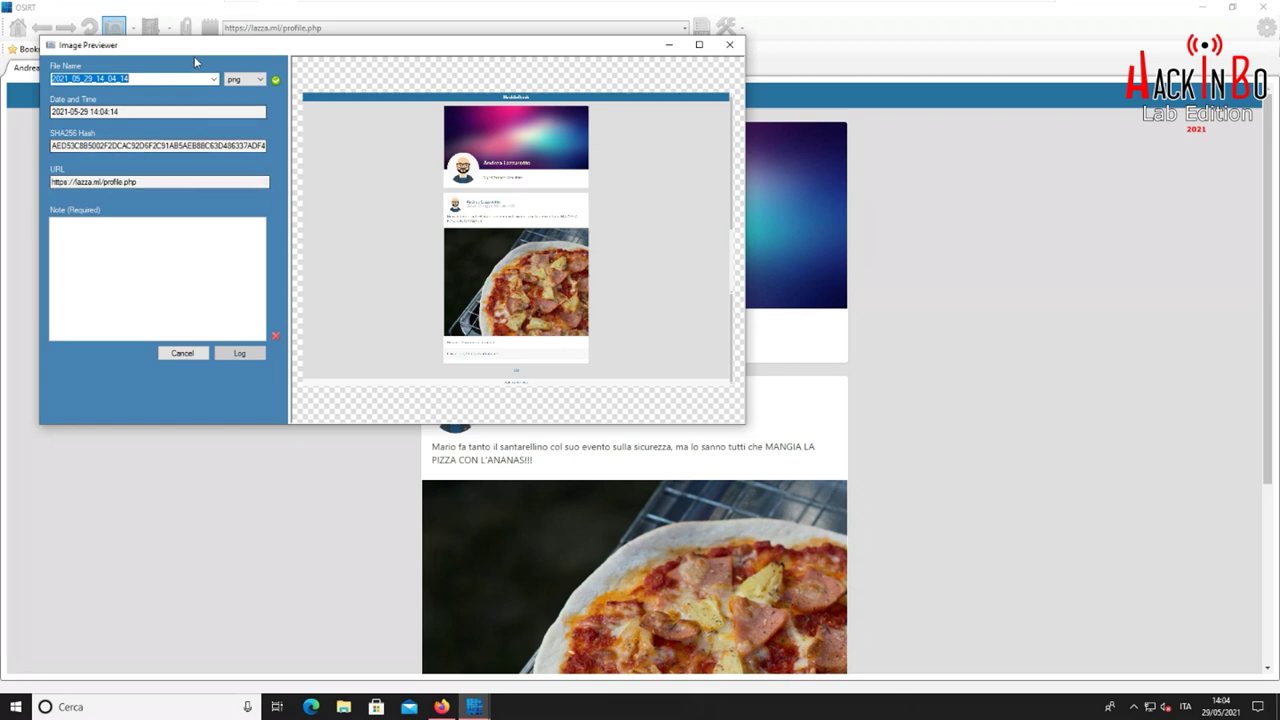
pyautogui.moveTo(199, 52); pyautogui.dragTo(235, 99)
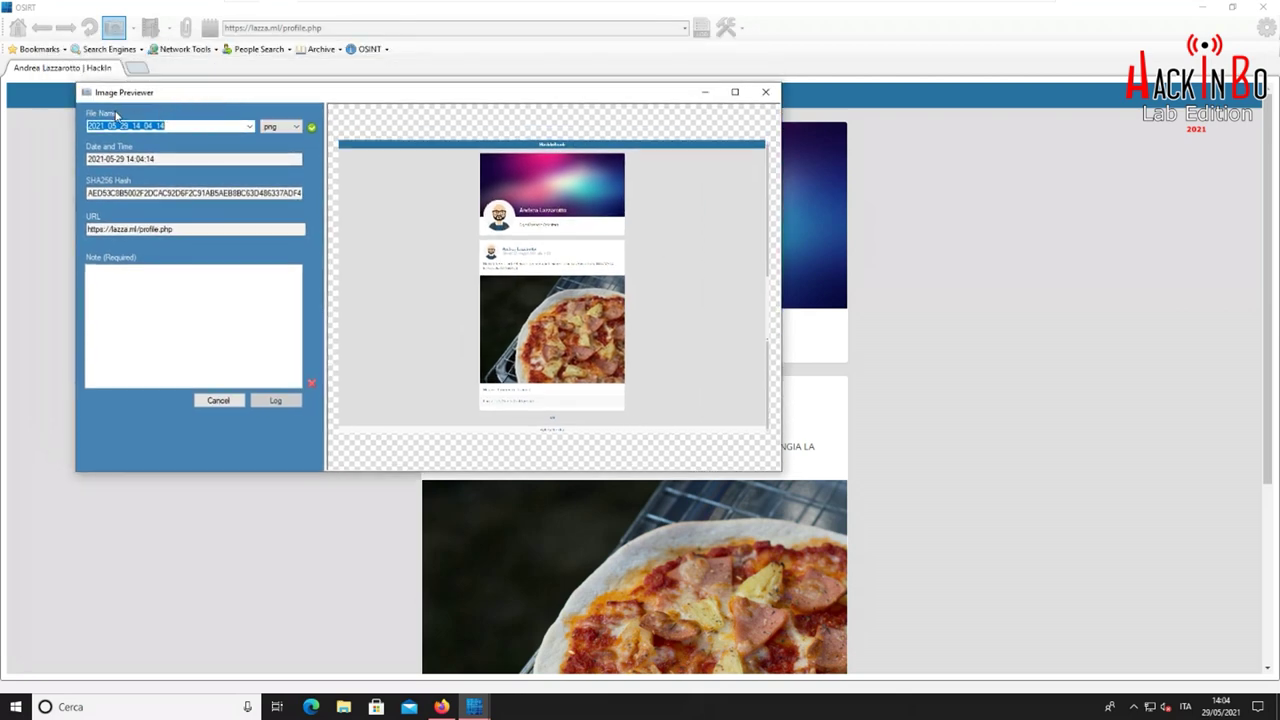
pyautogui.click(297, 127)
pyautogui.click(278, 139)
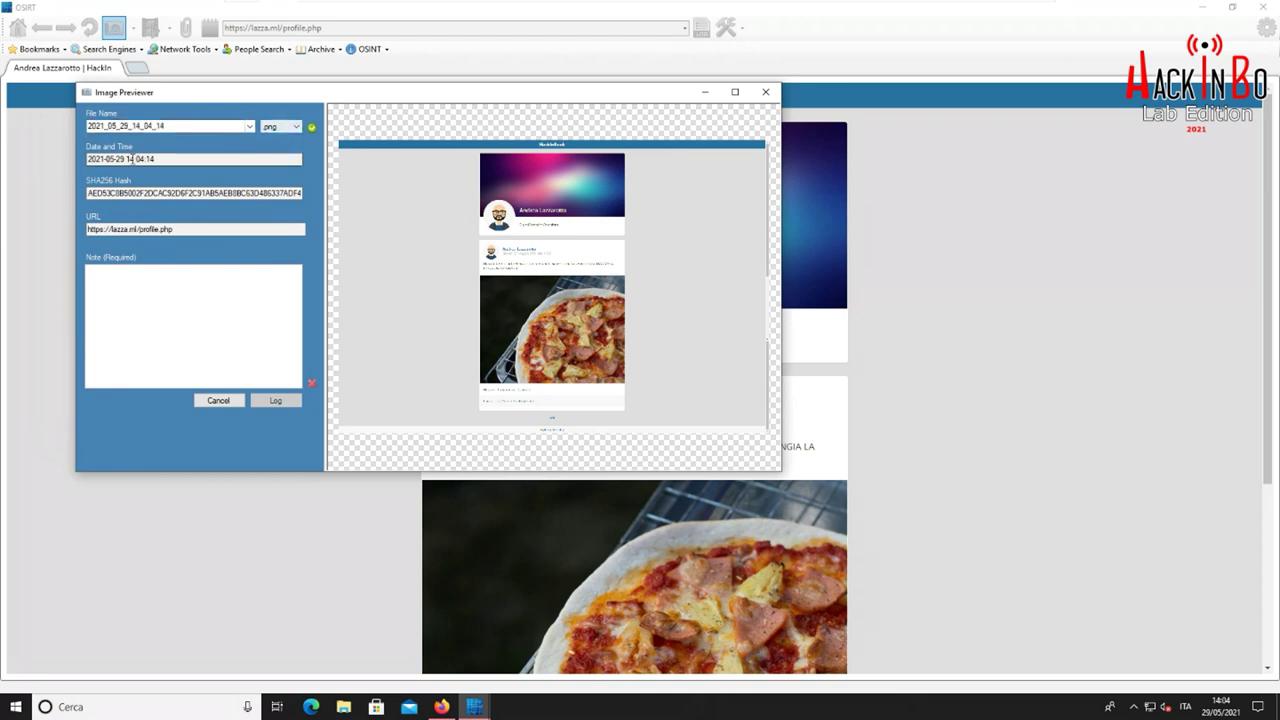
pyautogui.click(105, 192)
pyautogui.doubleClick(182, 192)
pyautogui.click(182, 192)
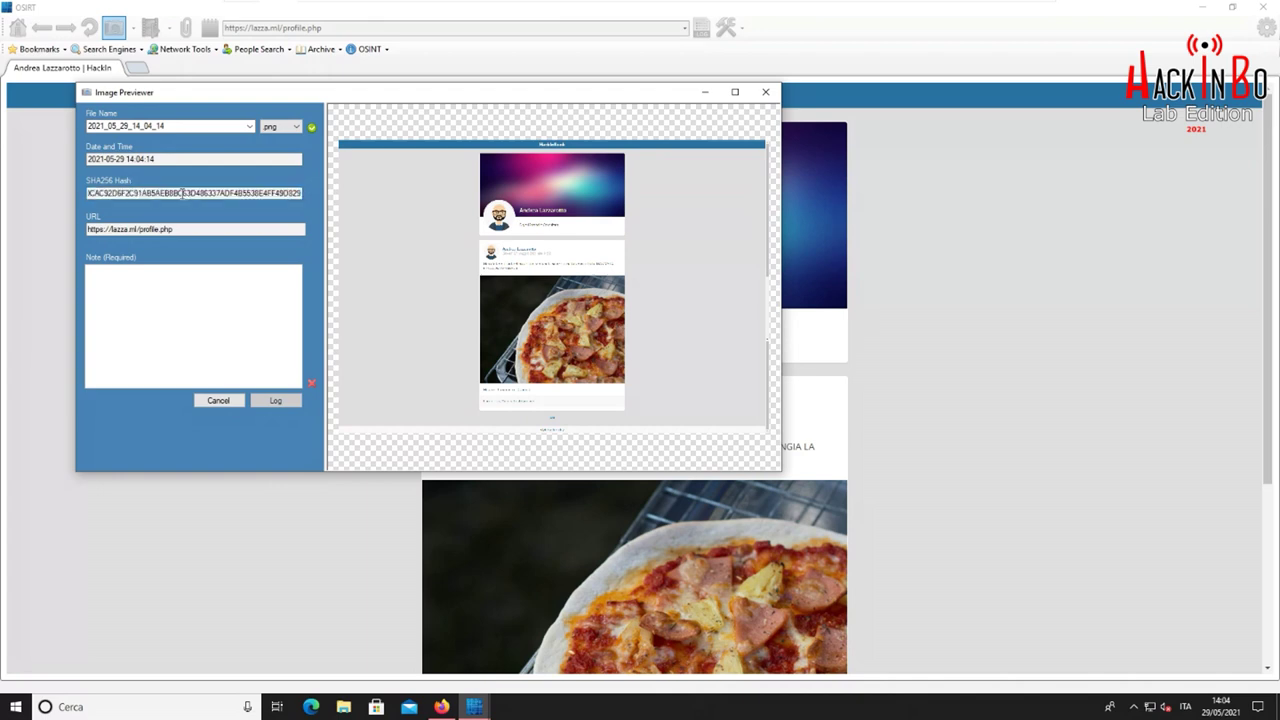
pyautogui.doubleClick(182, 192)
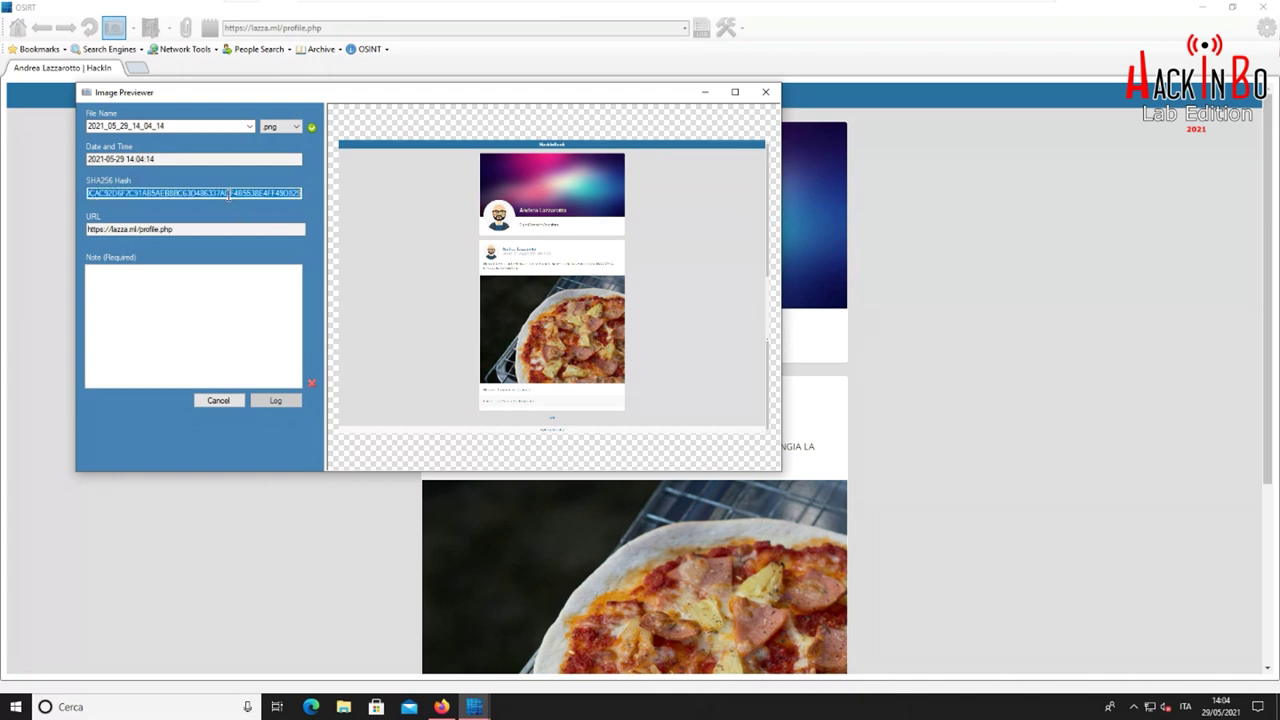
pyautogui.click(209, 277)
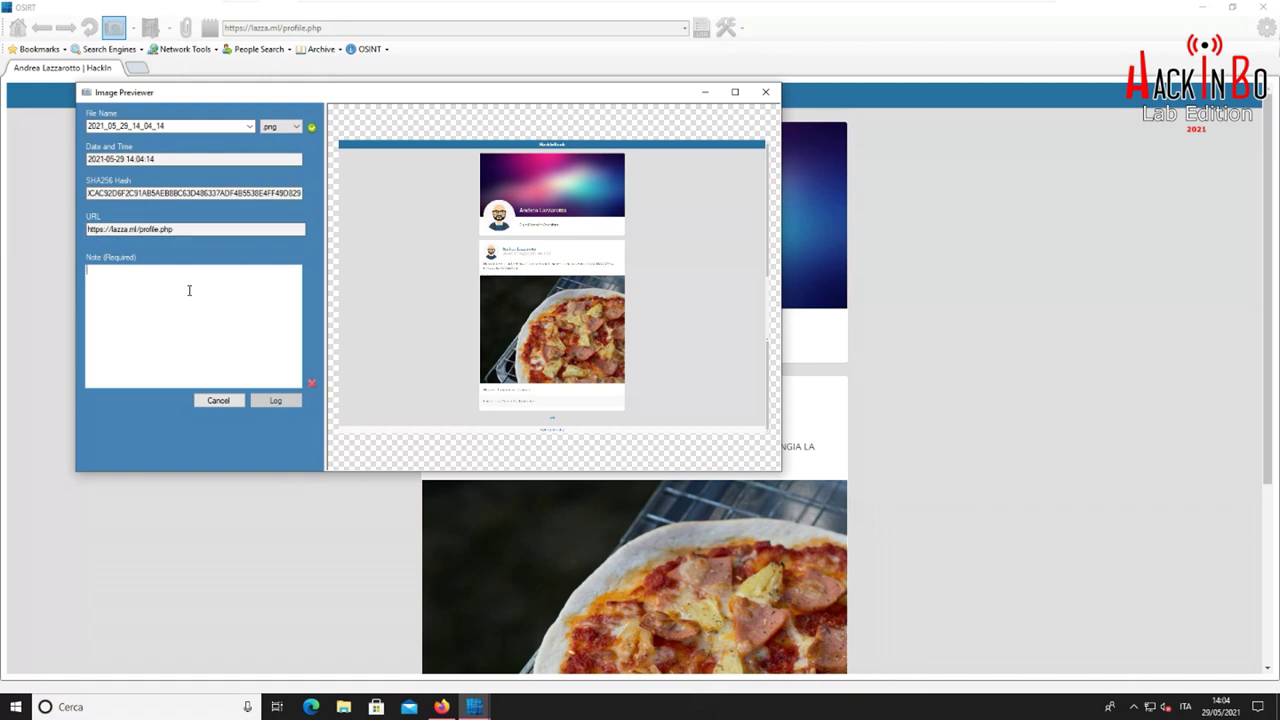
# Add the note 'Post offensivo' and log the screenshot to the case
pyautogui.write('Post offensivo')
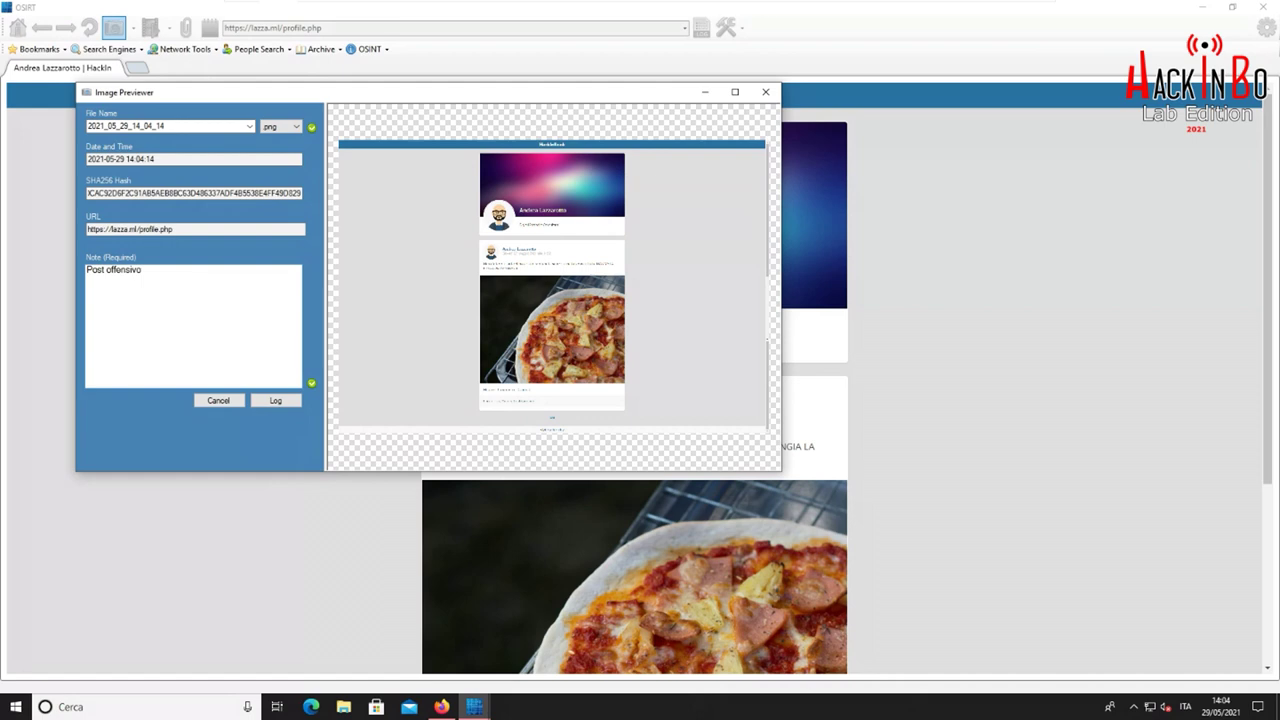
pyautogui.click(272, 401)
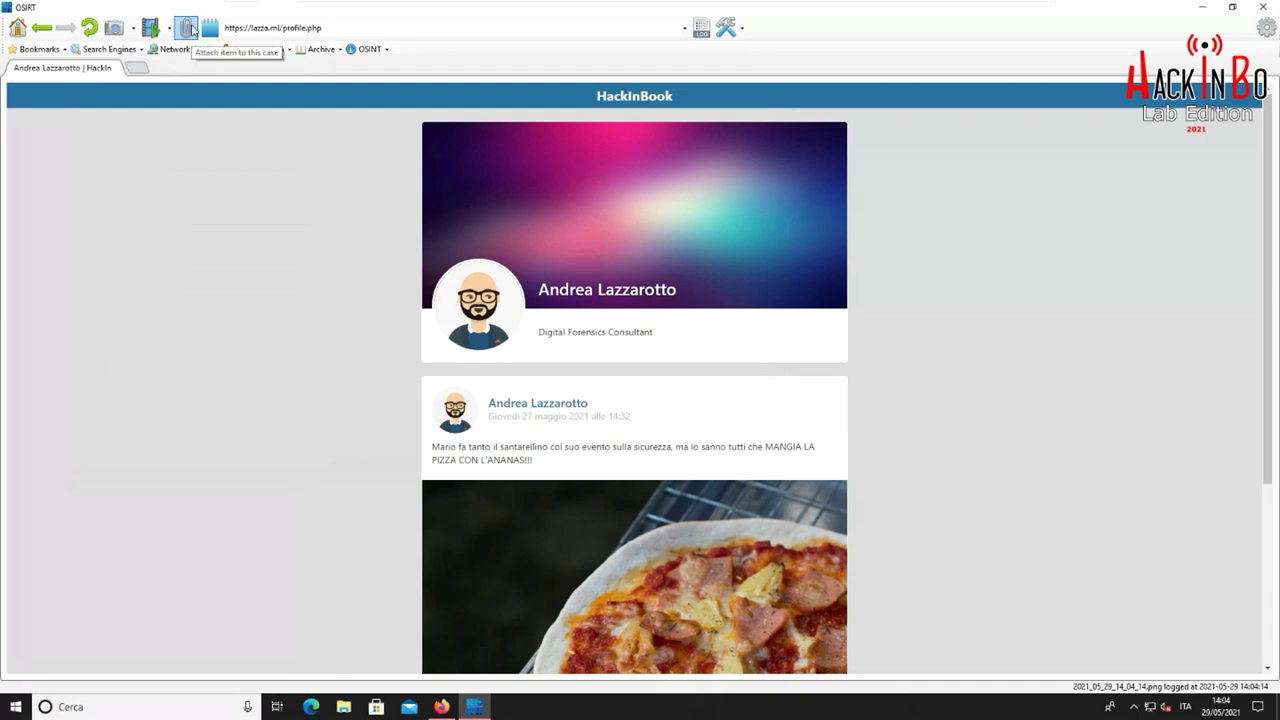
# Glance at the attach-file and video capture options, then bring up the Tools list
pyautogui.click(187, 28)
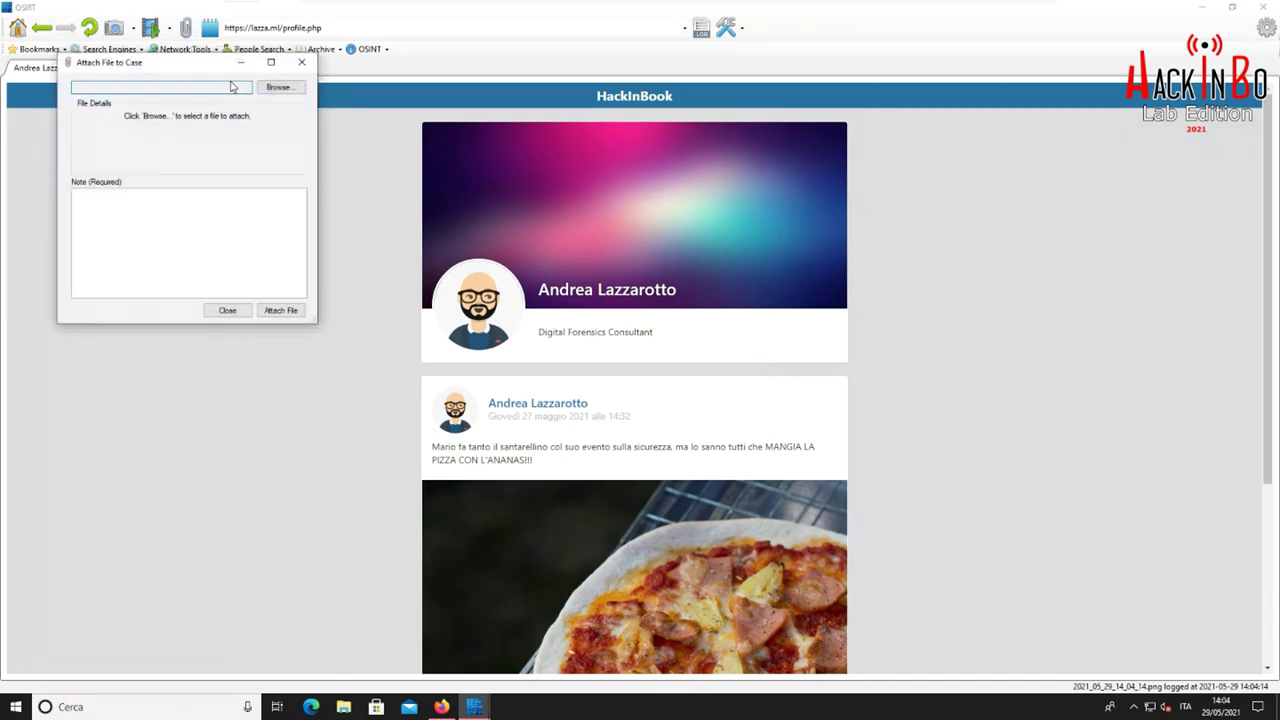
pyautogui.click(303, 64)
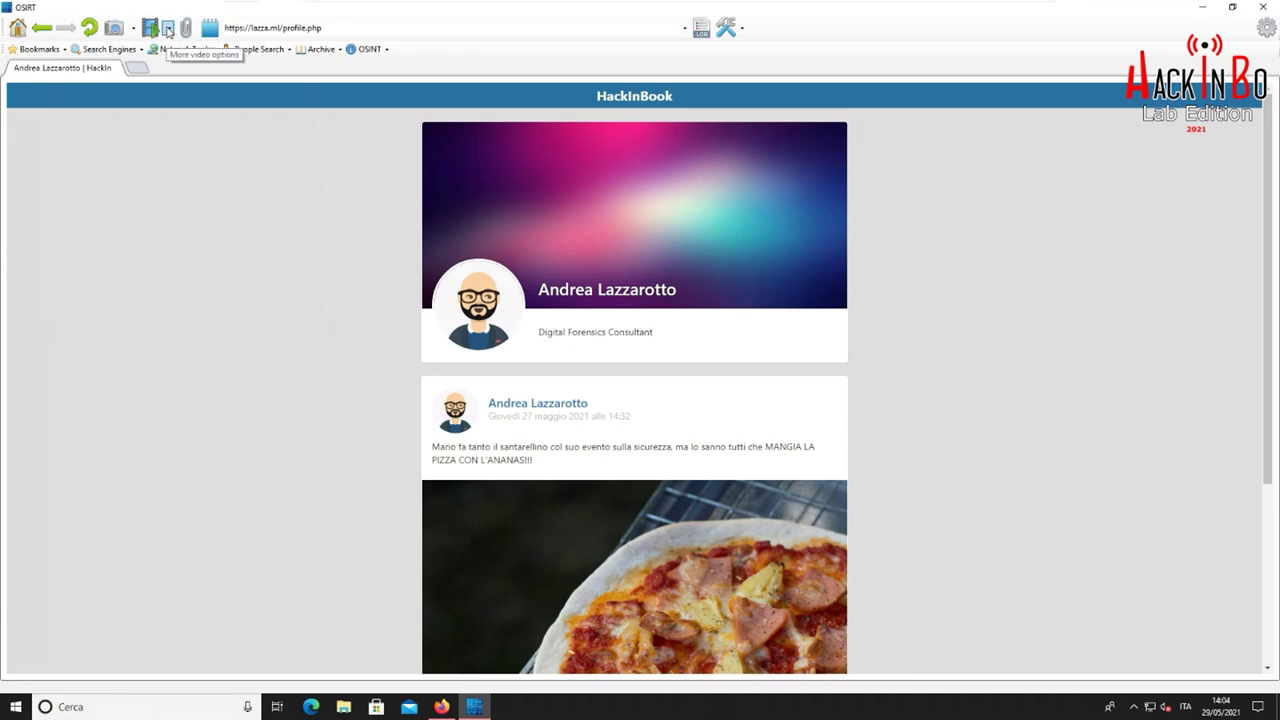
pyautogui.click(169, 30)
pyautogui.click(169, 30)
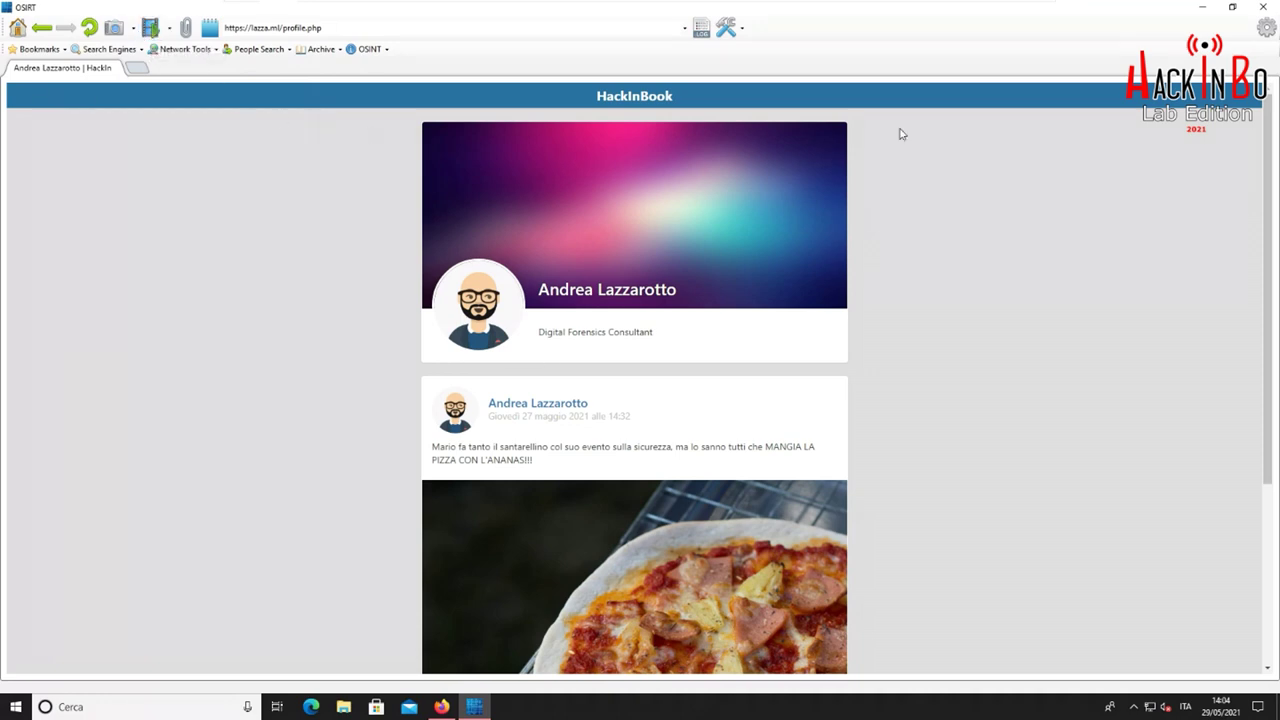
pyautogui.click(740, 30)
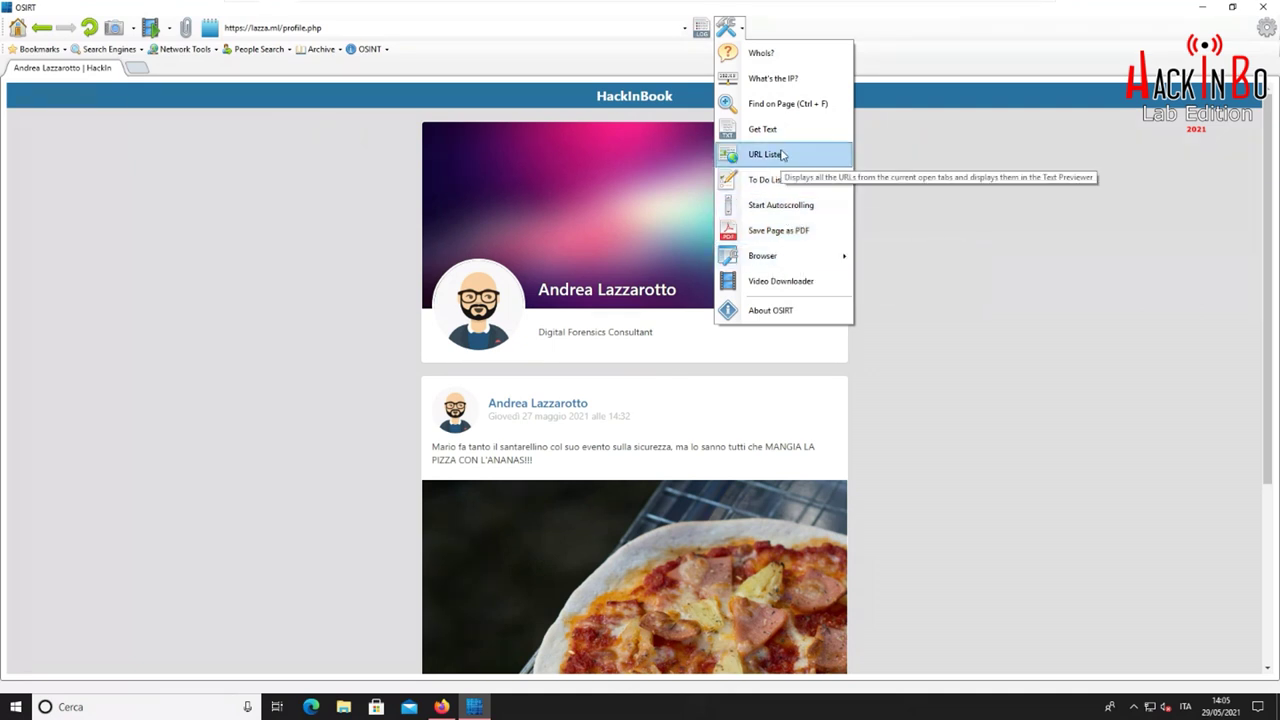
# Extract the profile page text with Tools > Get Text and log it with note 'Testo'
pyautogui.click(783, 155)
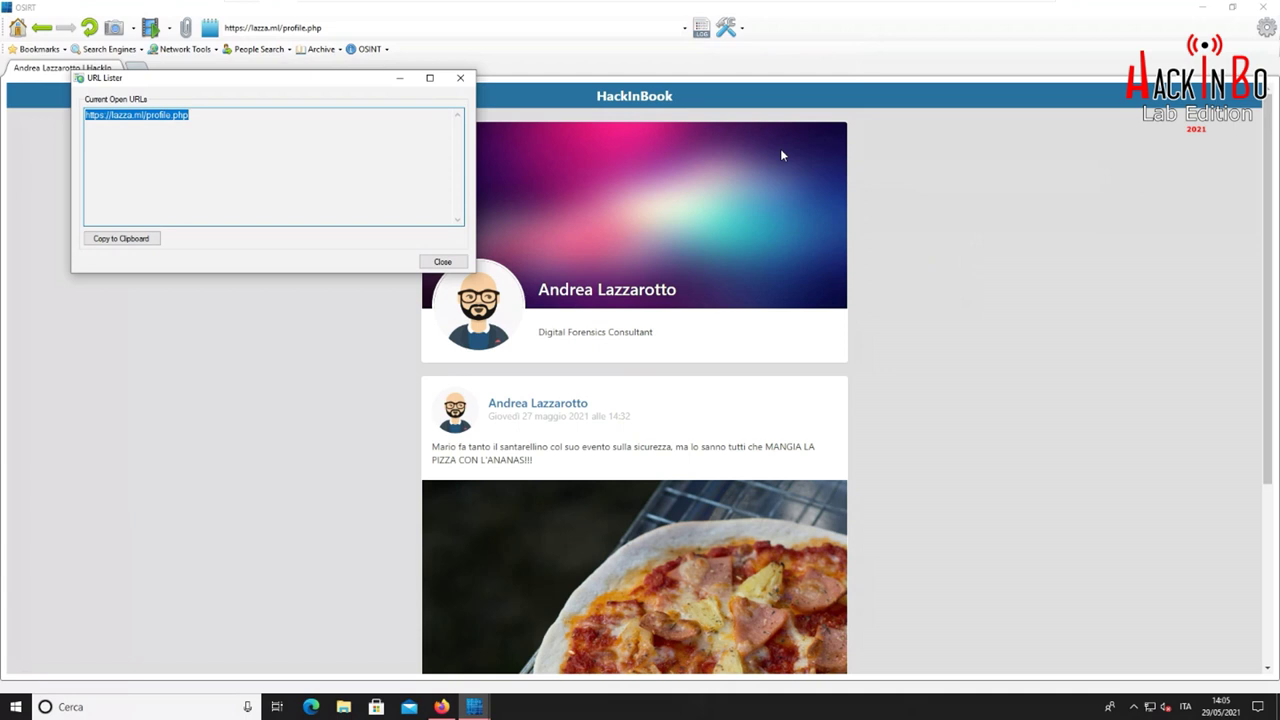
pyautogui.click(460, 77)
pyautogui.click(740, 28)
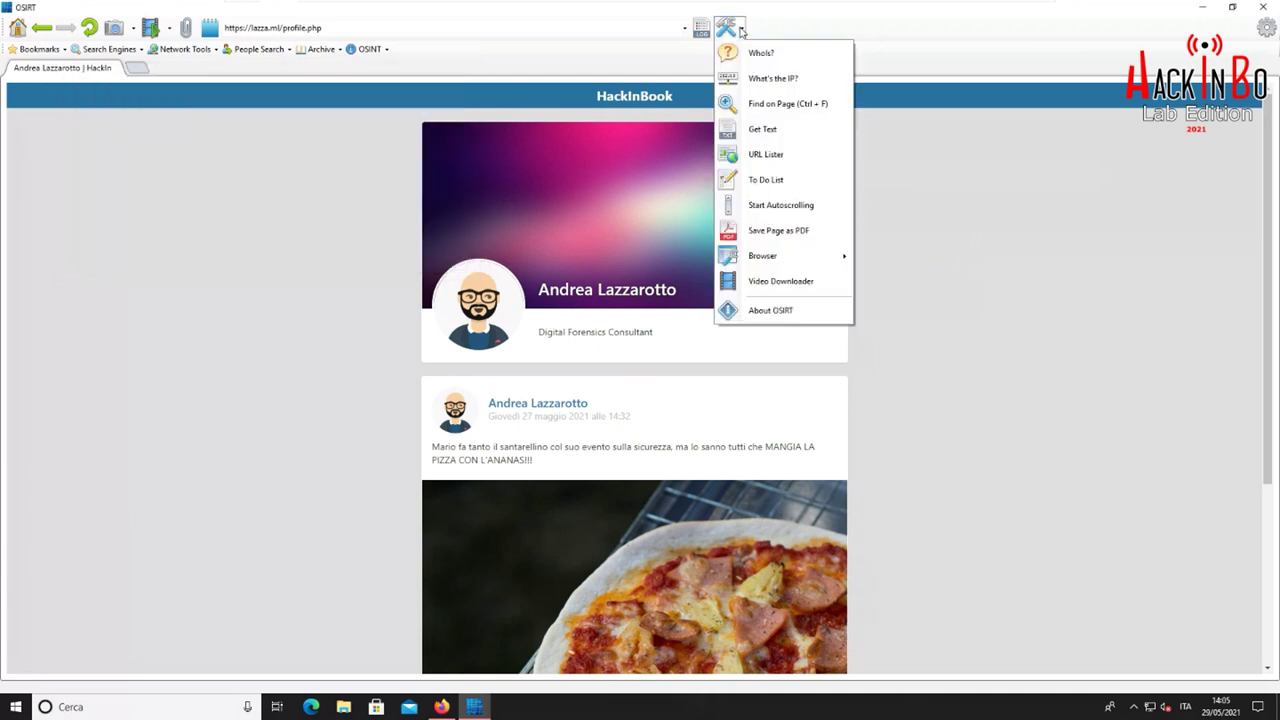
pyautogui.click(773, 130)
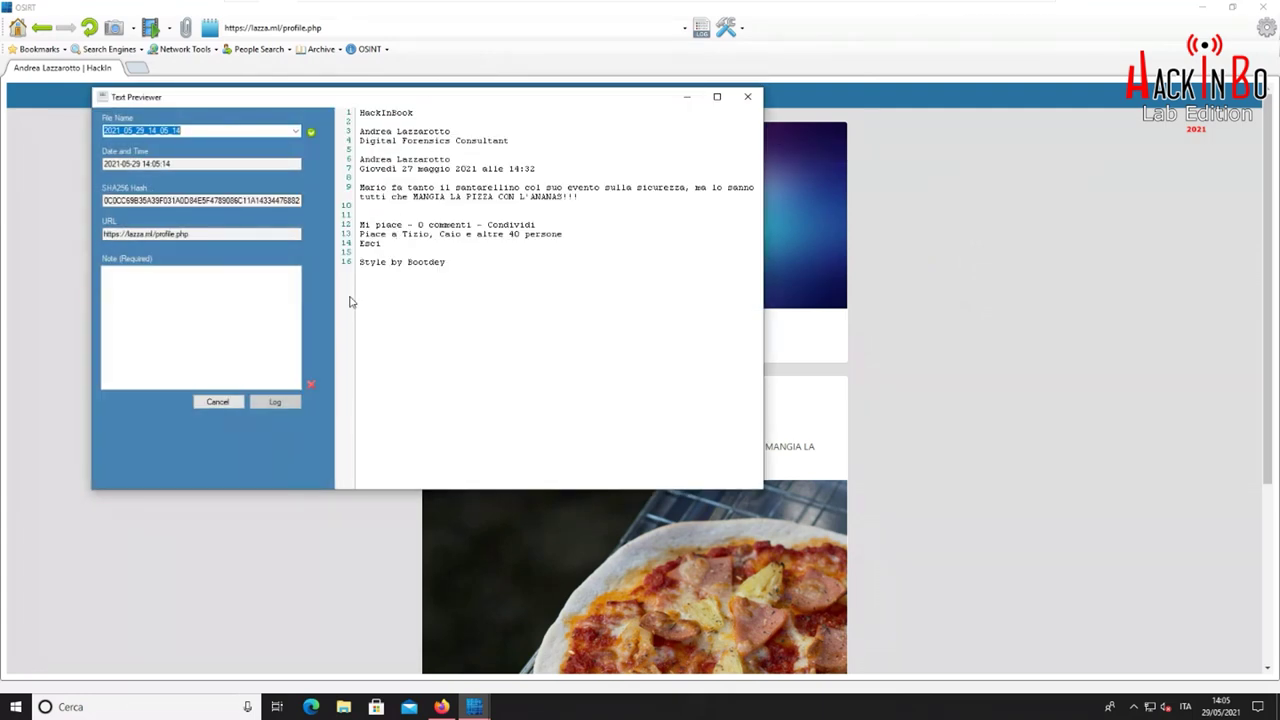
pyautogui.click(232, 307)
pyautogui.write('Testo della pagina')
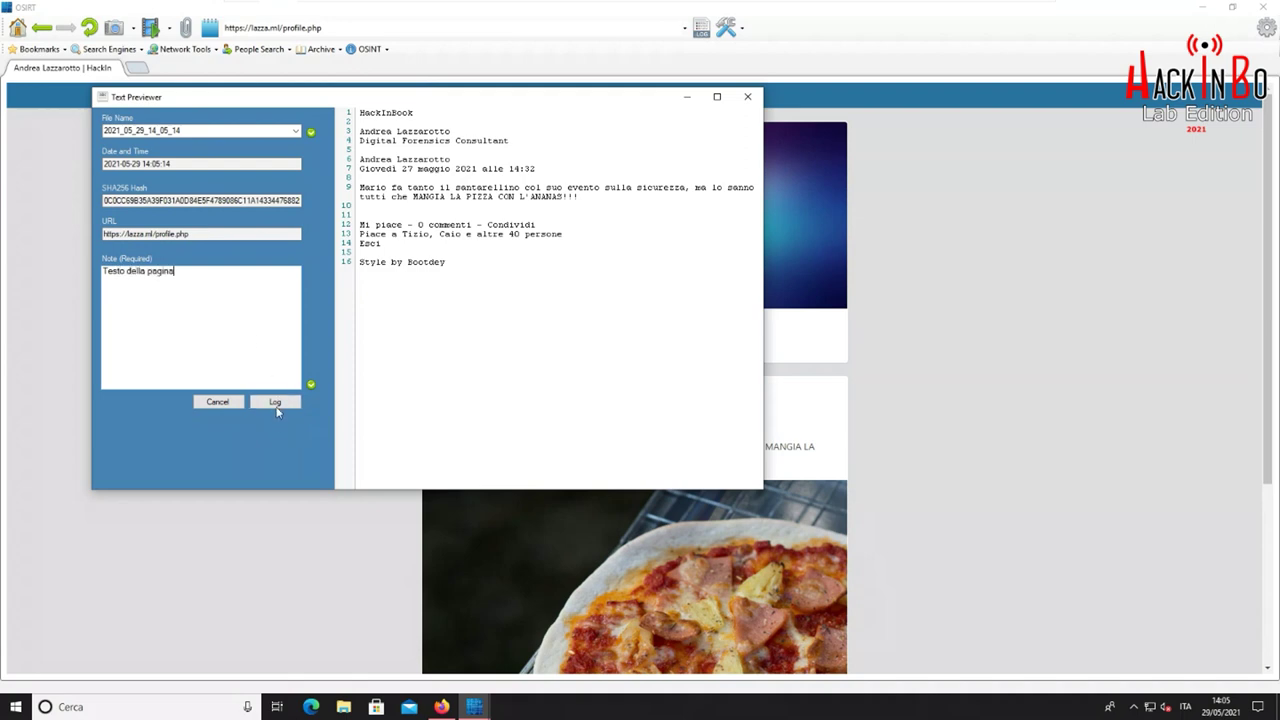
pyautogui.click(277, 405)
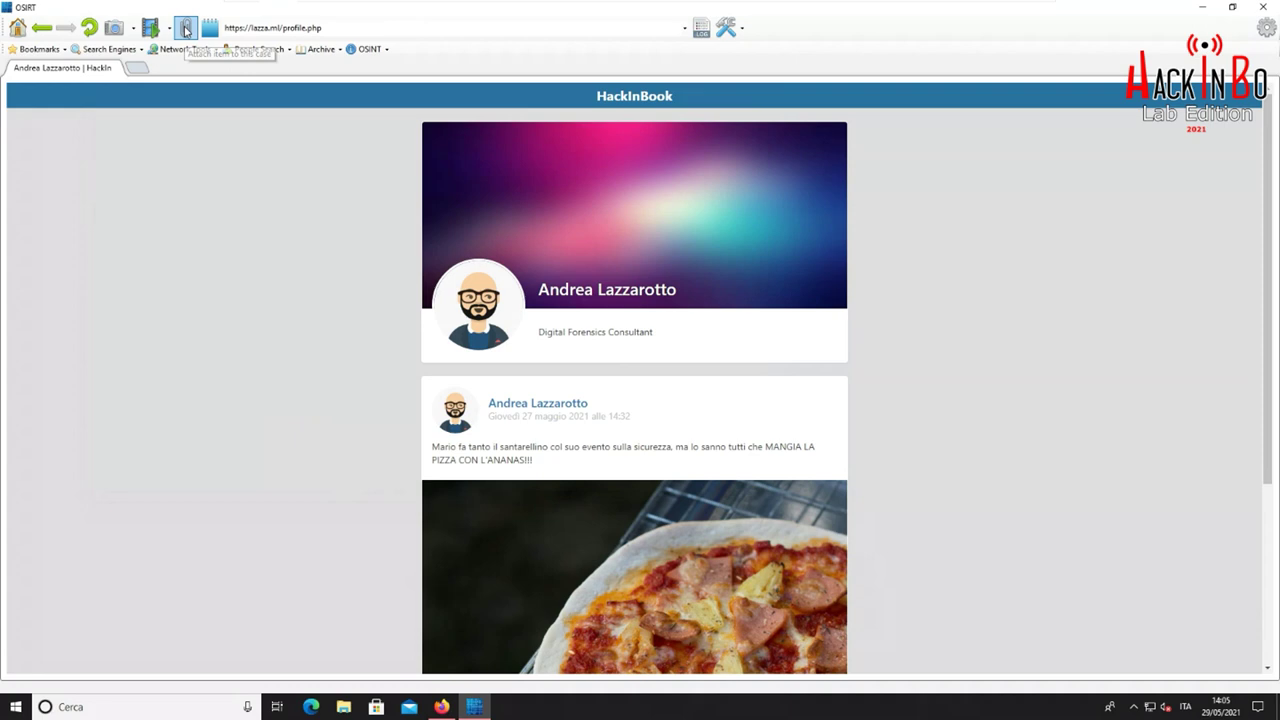
pyautogui.click(702, 29)
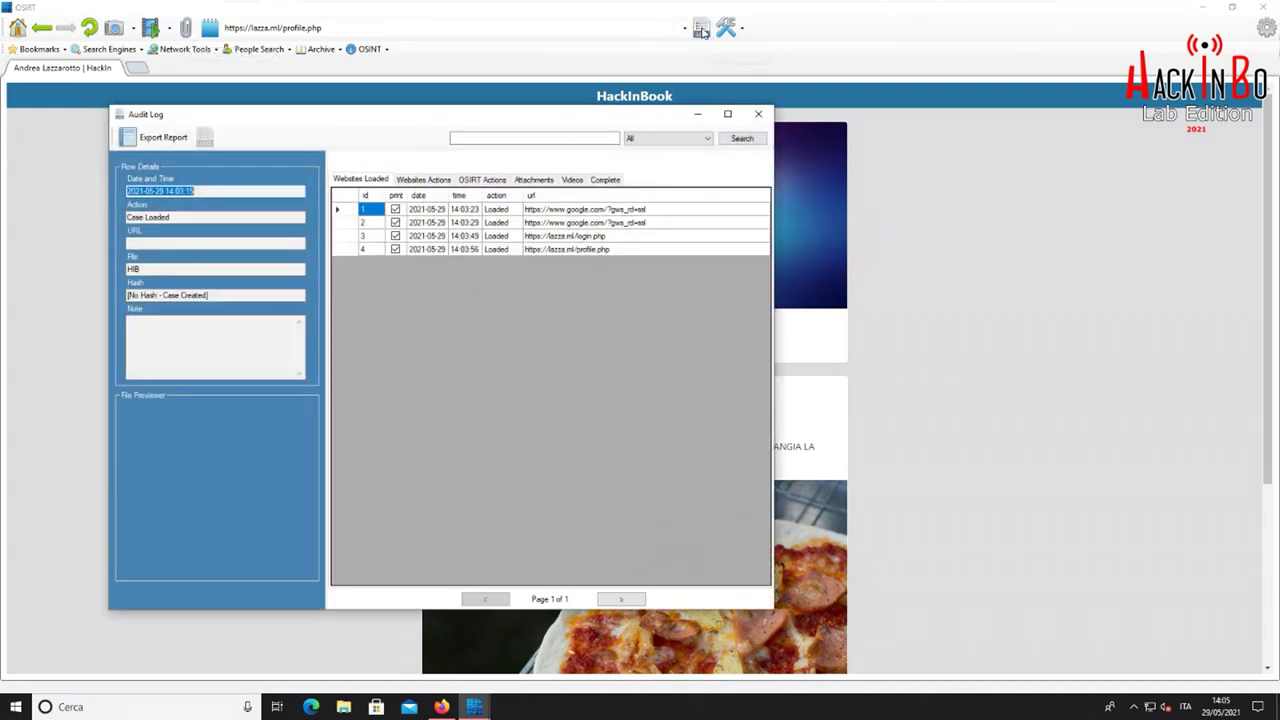
pyautogui.moveTo(776, 101); pyautogui.dragTo(1073, 67)
pyautogui.moveTo(533, 84)
pyautogui.mouseDown()
pyautogui.moveTo(563, 63)
pyautogui.moveTo(529, 67)
pyautogui.mouseUp()
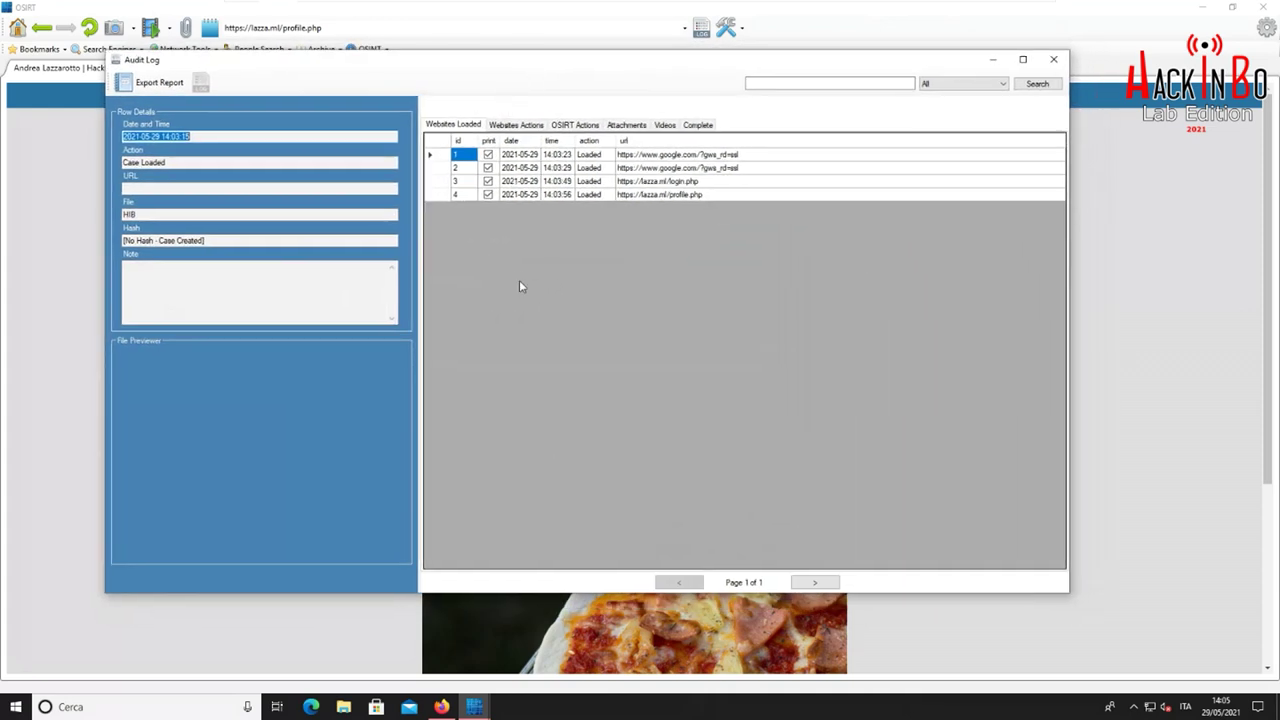
pyautogui.click(522, 126)
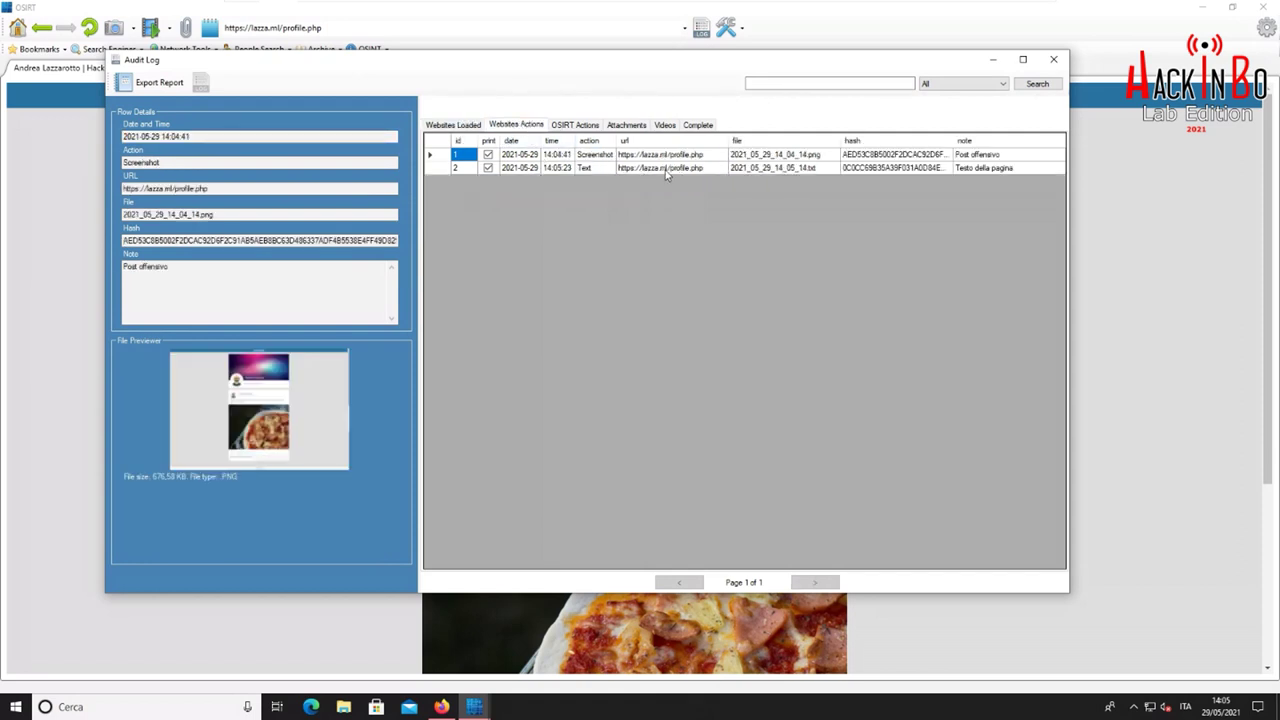
pyautogui.click(563, 128)
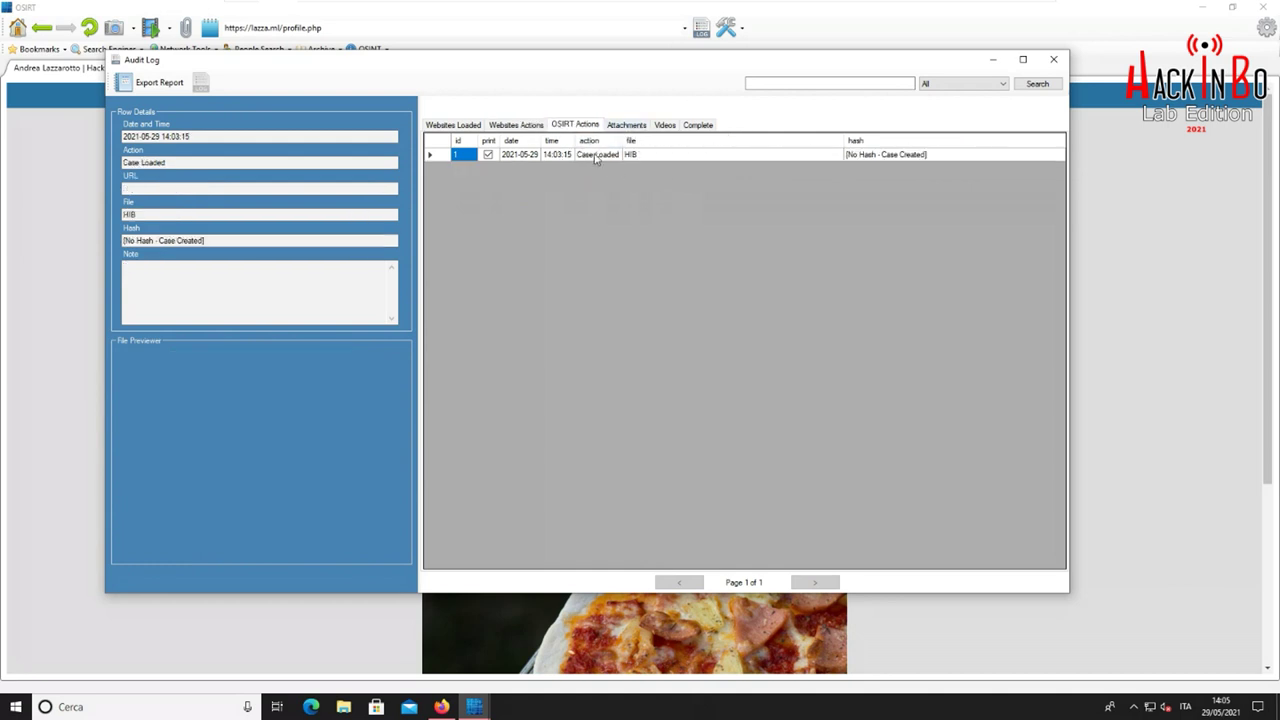
pyautogui.click(598, 155)
pyautogui.click(615, 128)
pyautogui.click(663, 126)
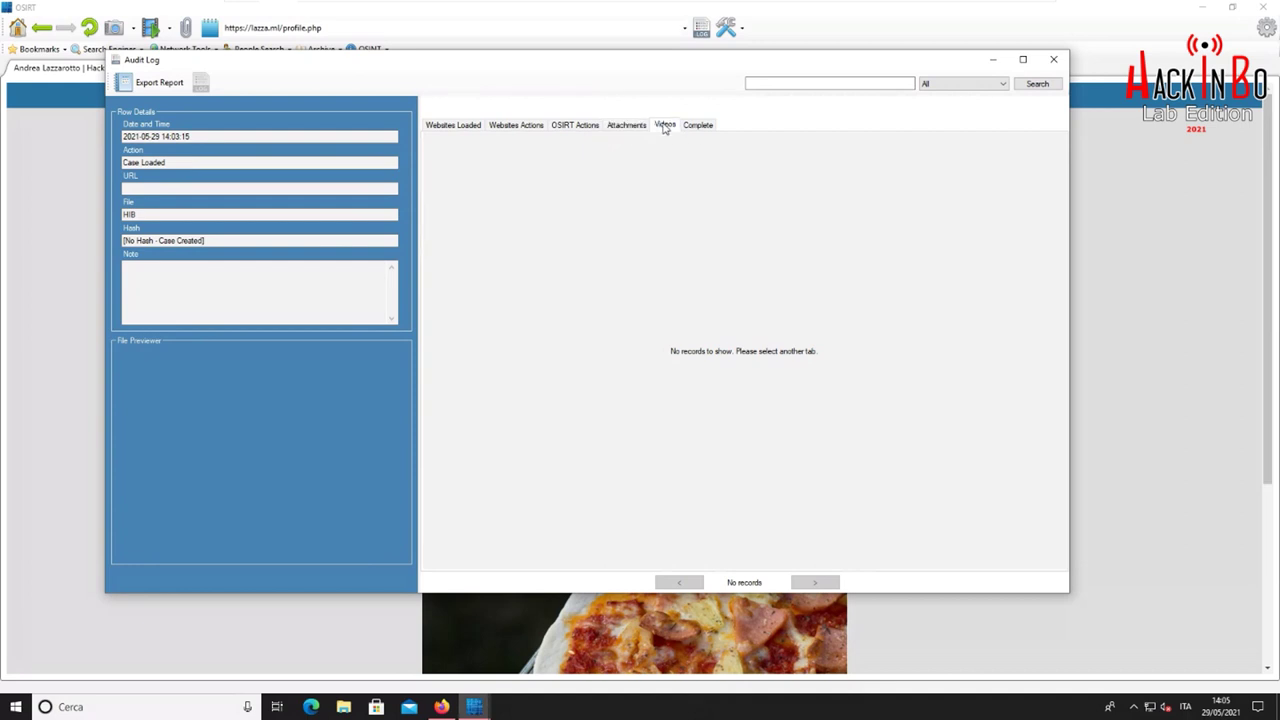
pyautogui.click(698, 126)
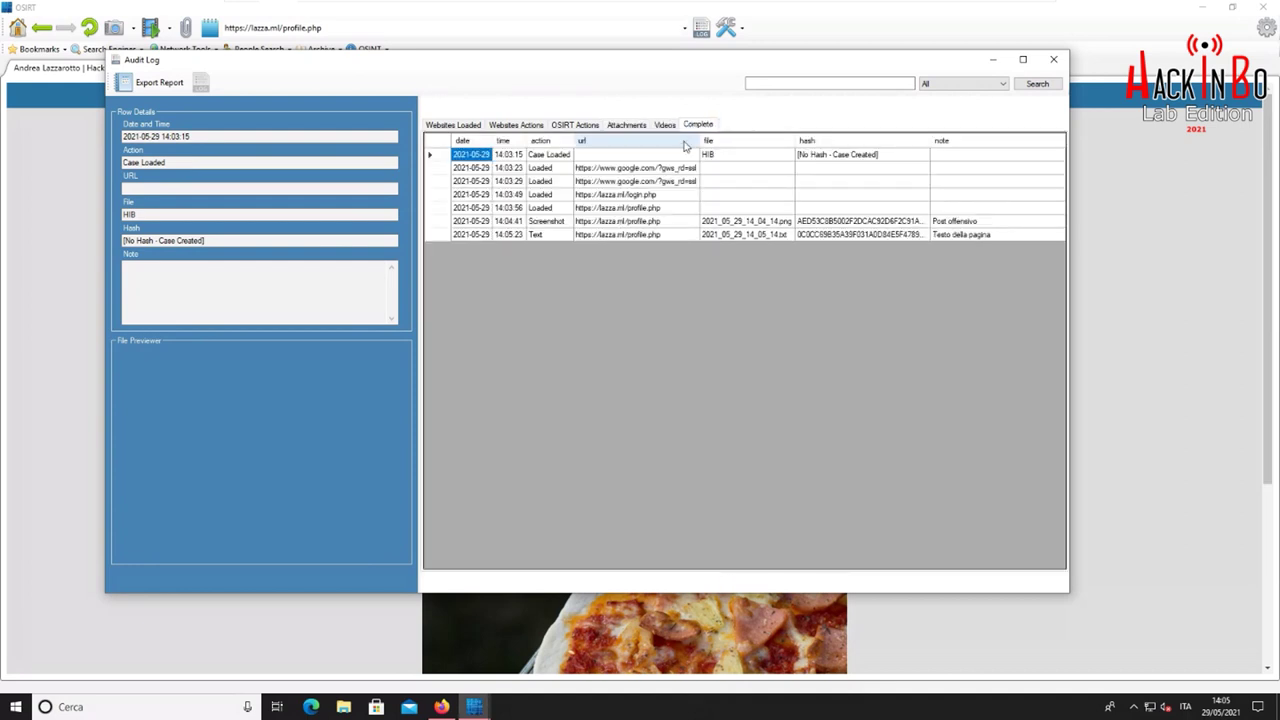
pyautogui.moveTo(418, 284); pyautogui.dragTo(327, 289)
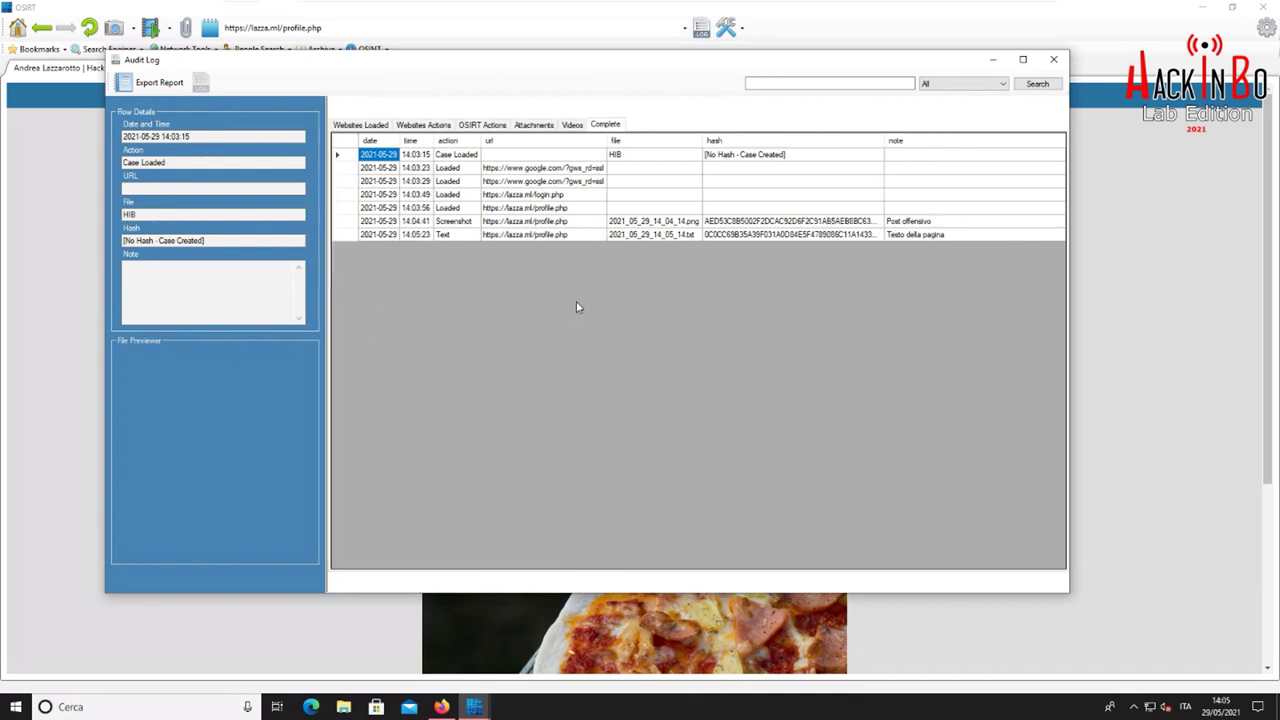
pyautogui.click(463, 221)
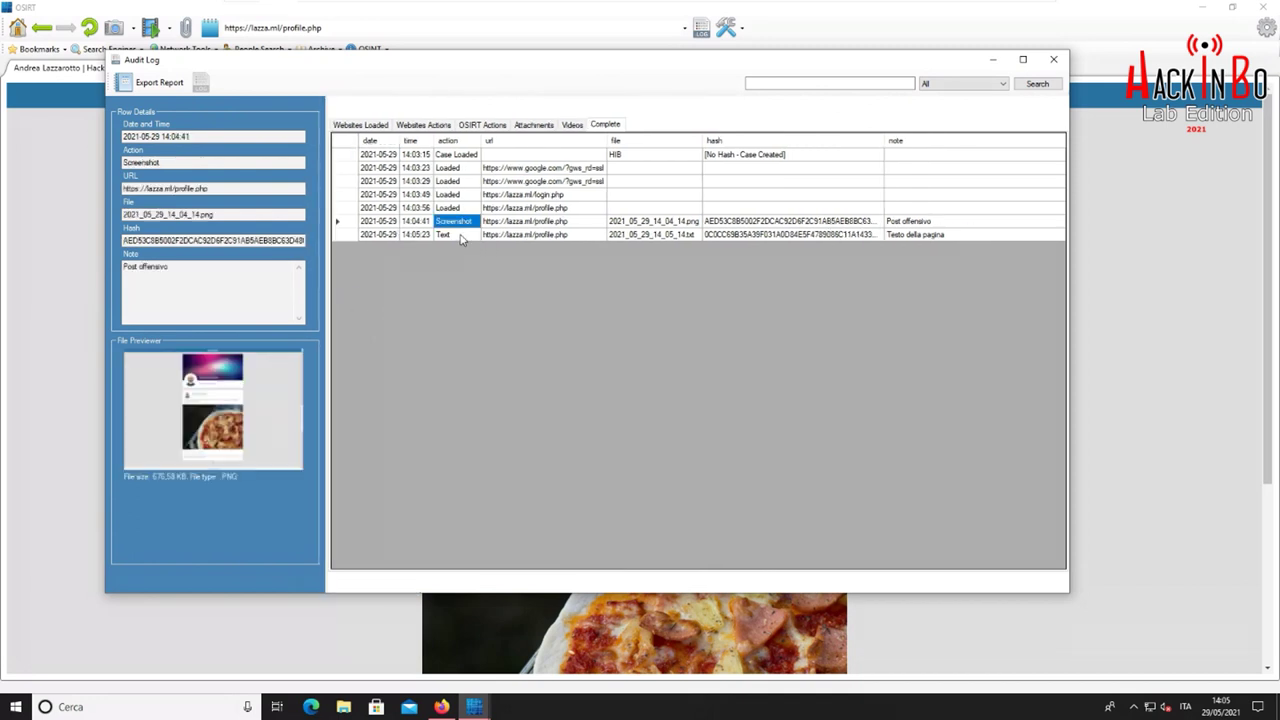
pyautogui.click(461, 235)
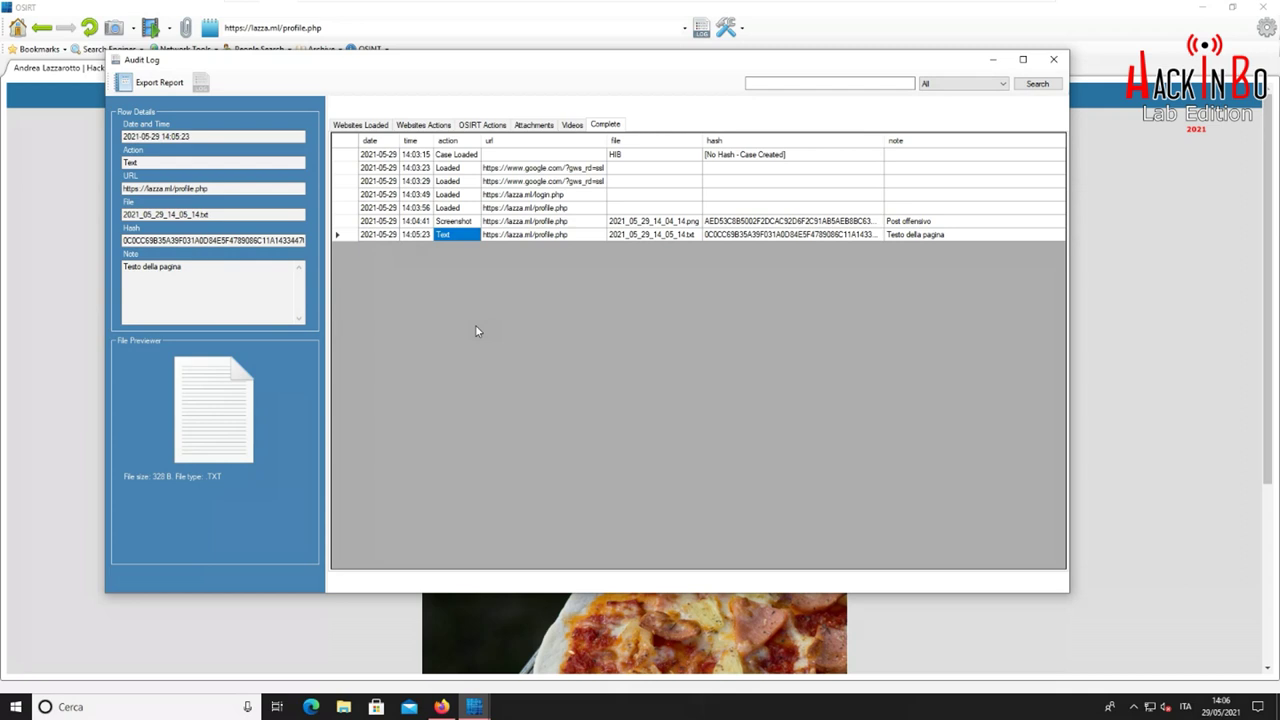
pyautogui.click(547, 221)
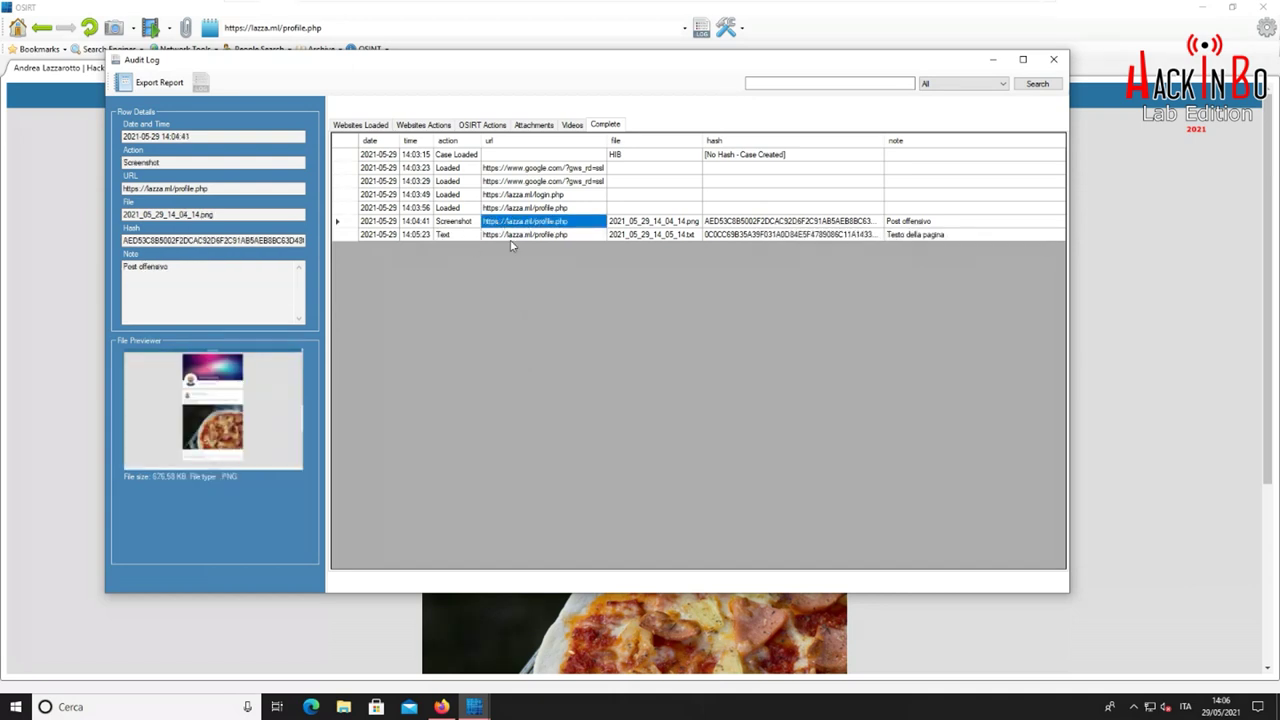
pyautogui.click(465, 222)
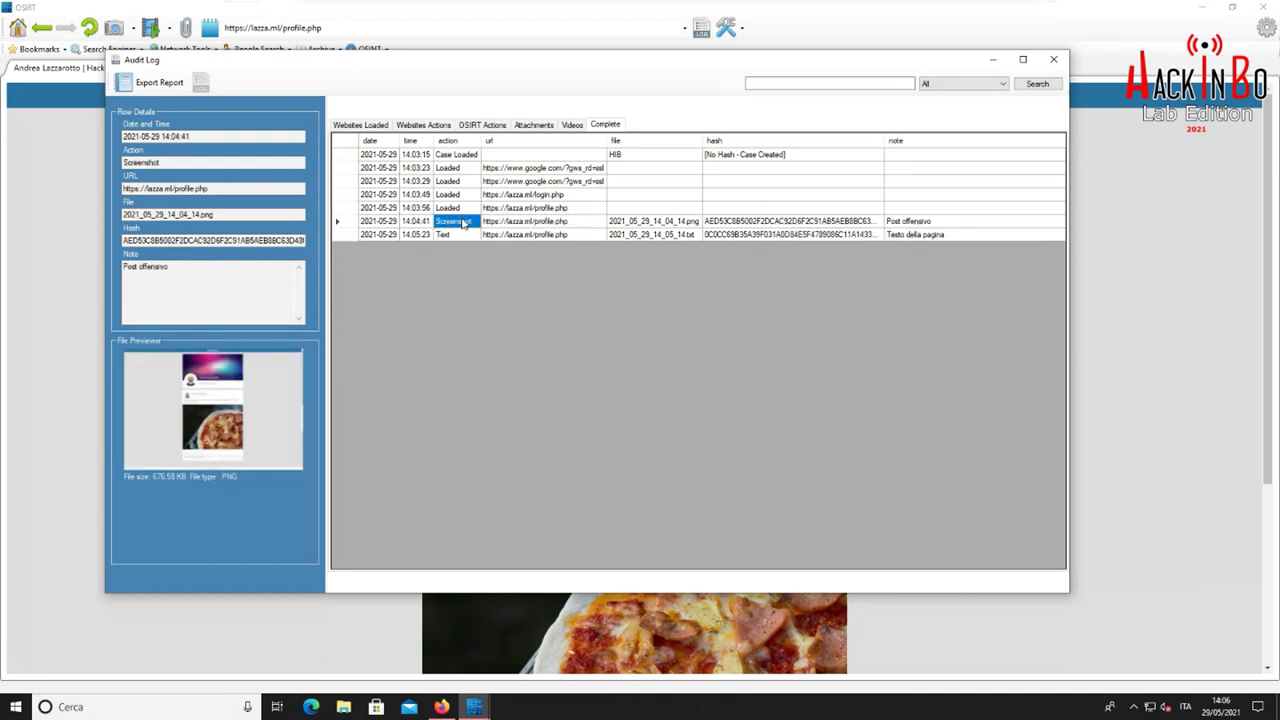
pyautogui.click(466, 126)
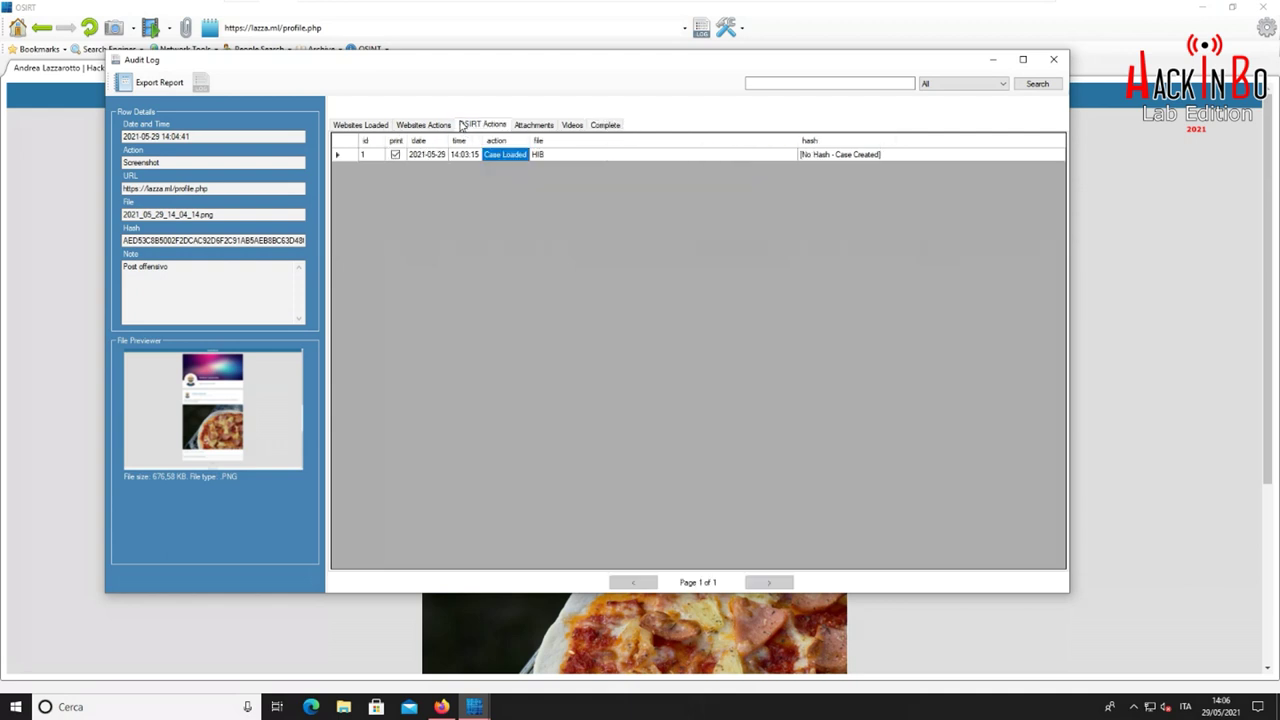
pyautogui.click(430, 126)
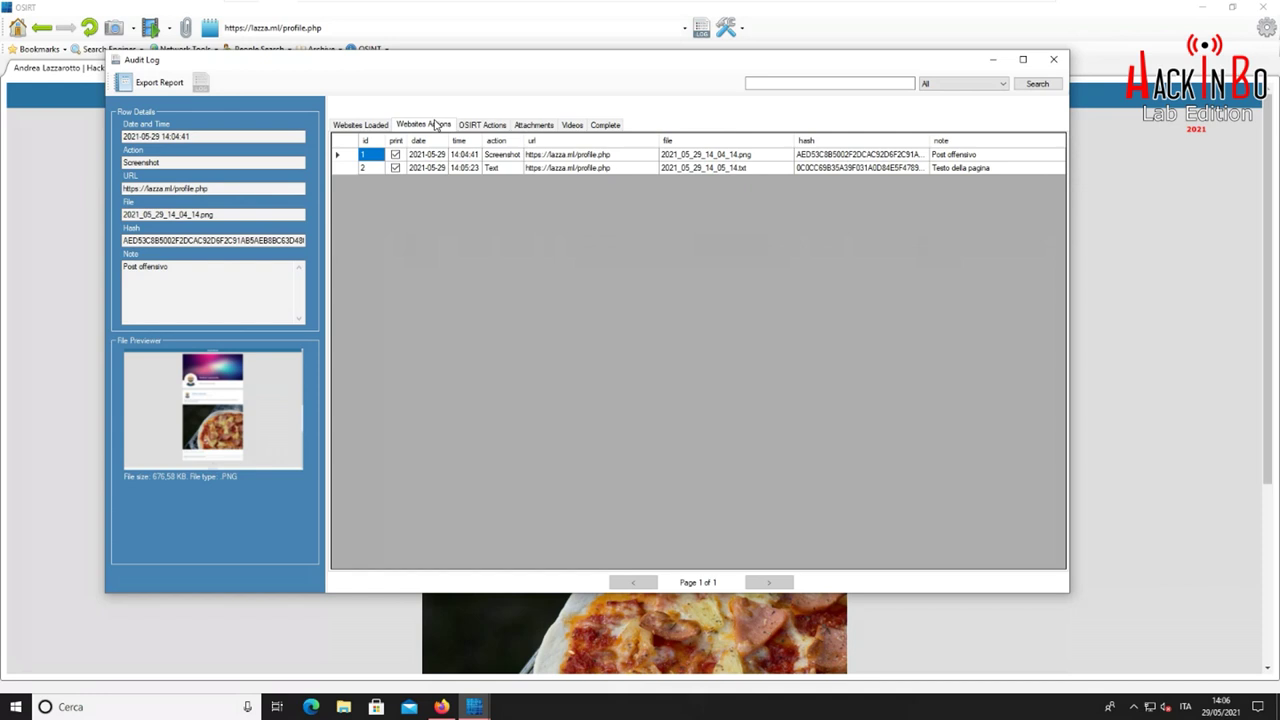
pyautogui.click(372, 128)
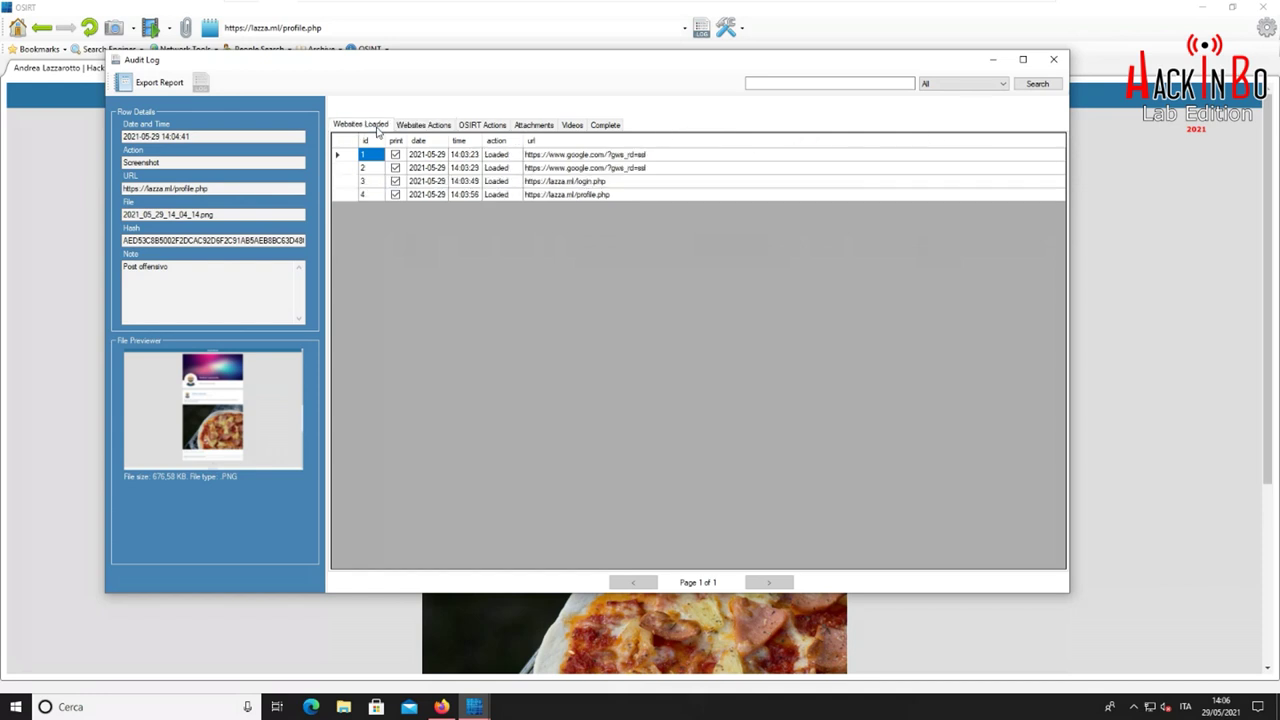
pyautogui.click(563, 198)
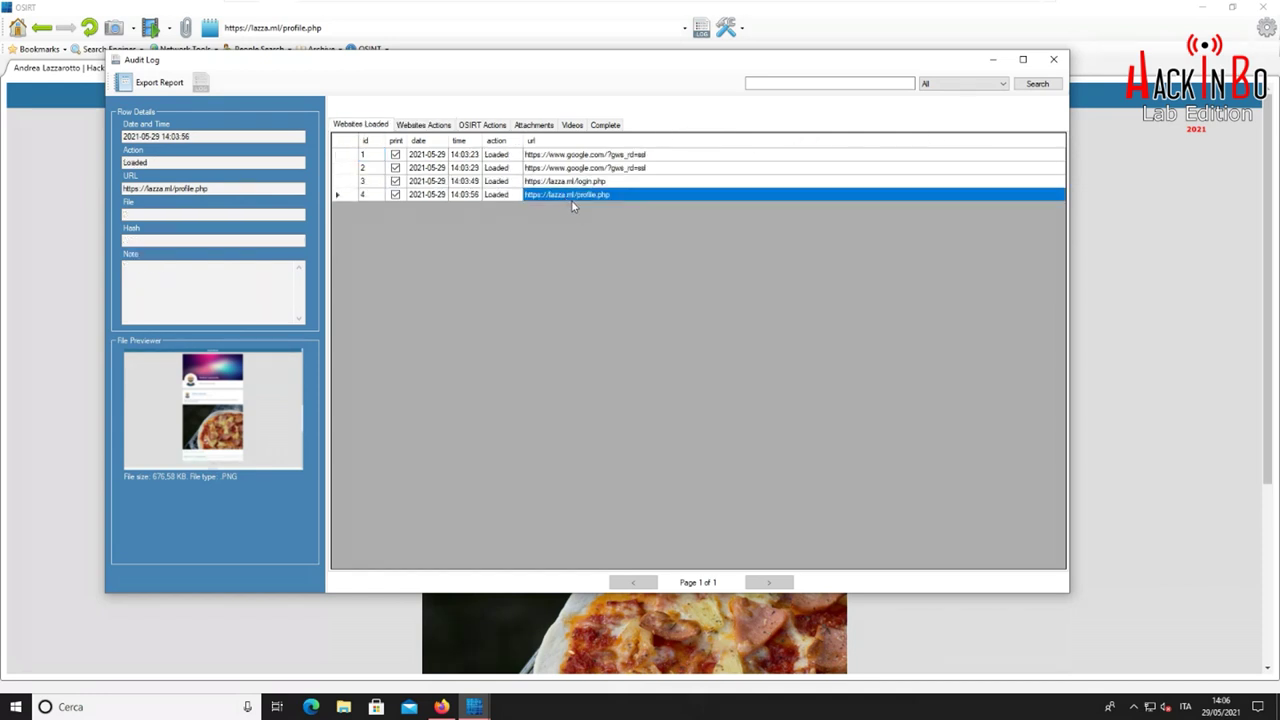
pyautogui.click(439, 128)
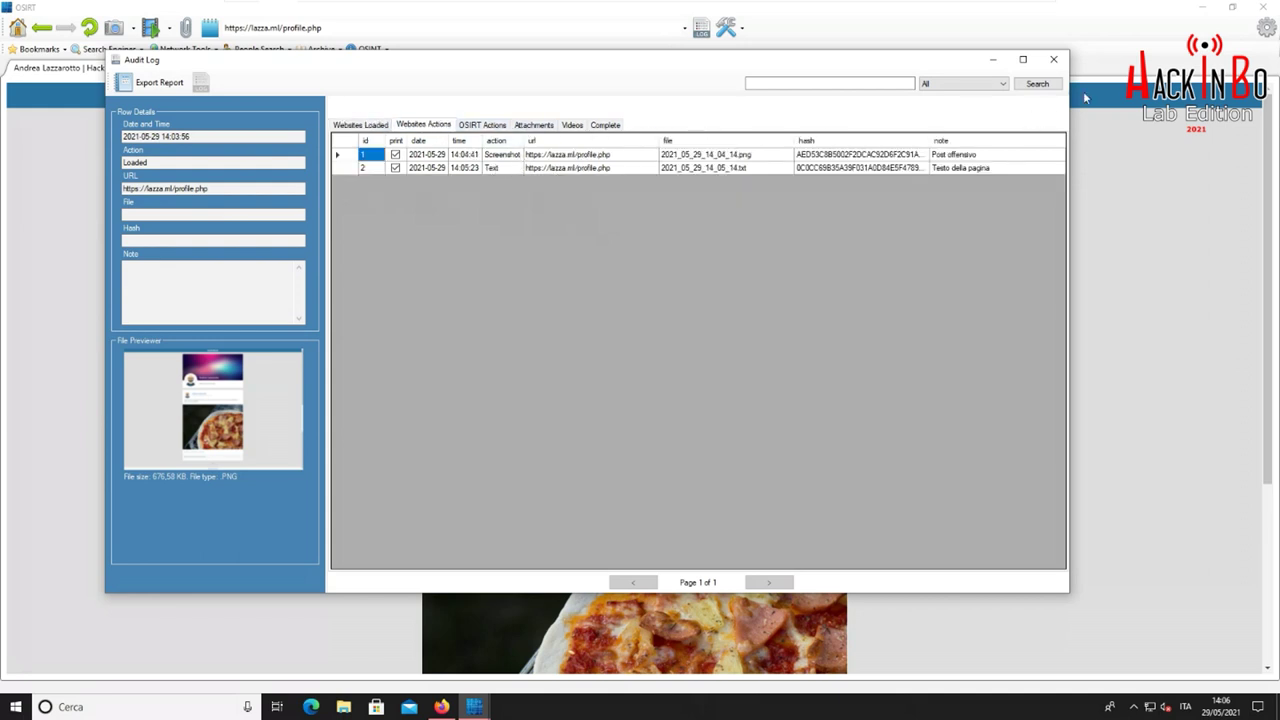
pyautogui.click(1053, 59)
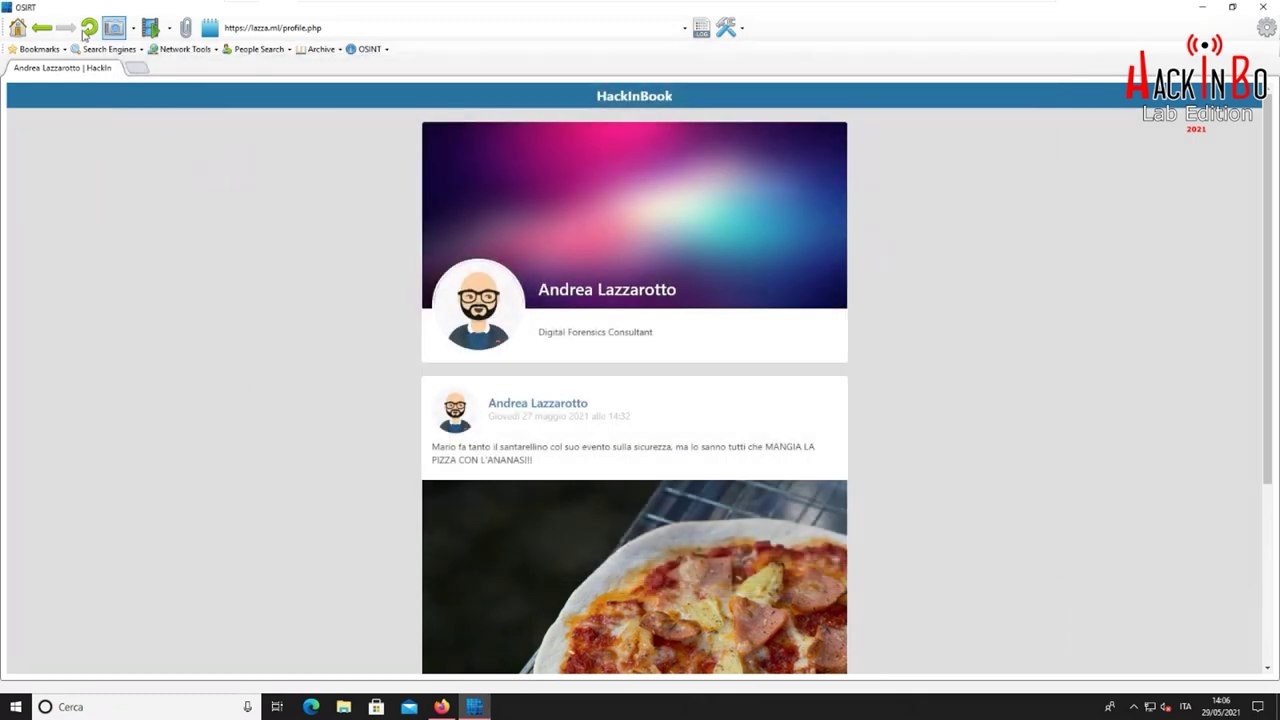
pyautogui.rightClick(437, 206)
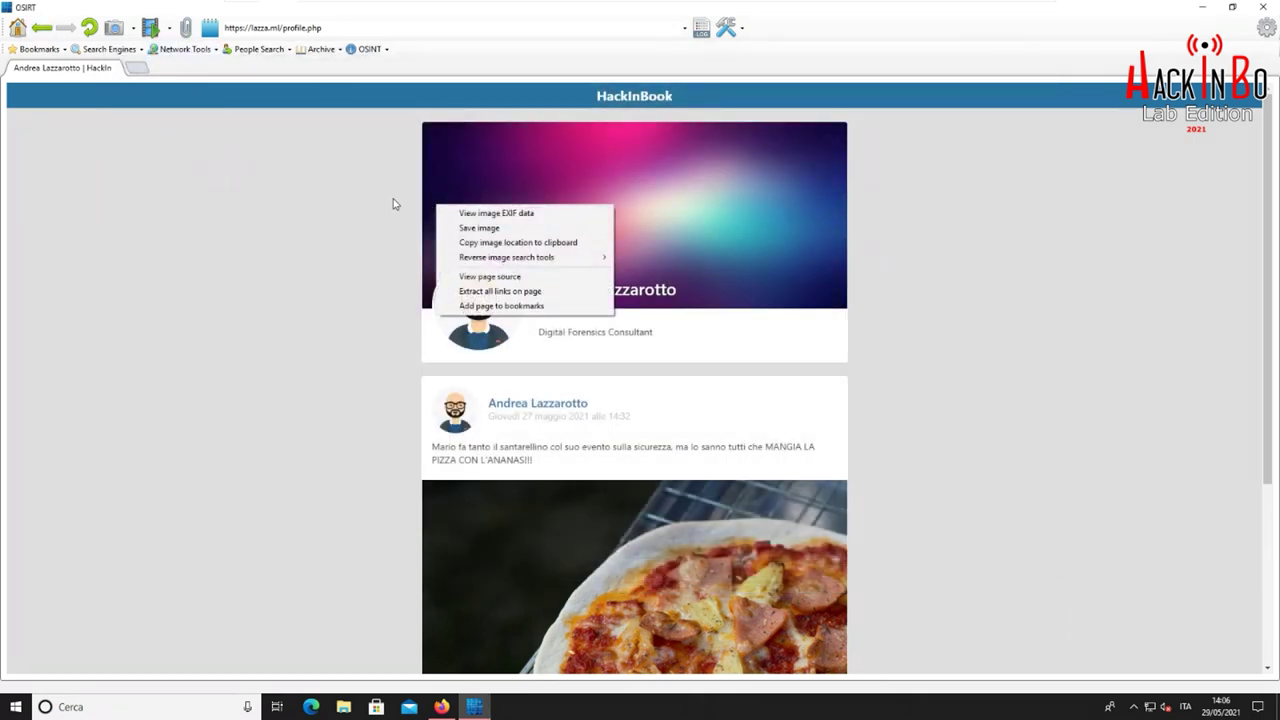
pyautogui.rightClick(383, 204)
pyautogui.rightClick(387, 202)
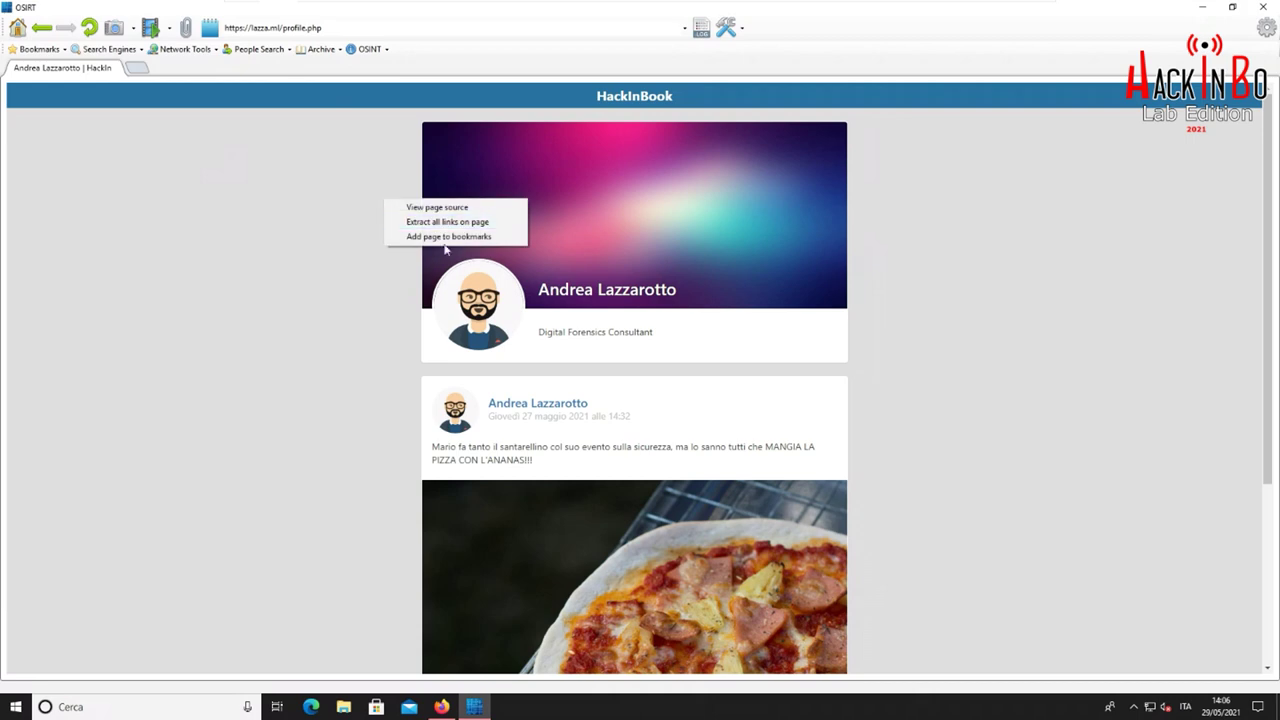
pyautogui.click(435, 207)
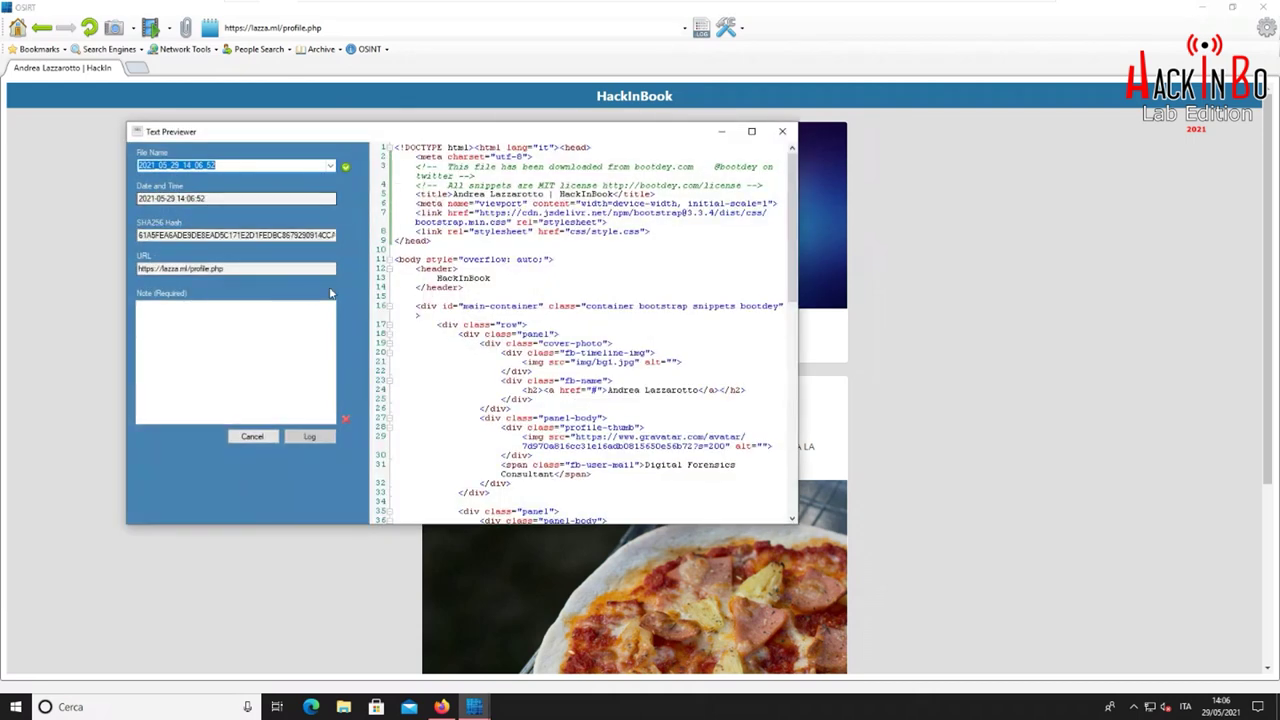
pyautogui.click(782, 131)
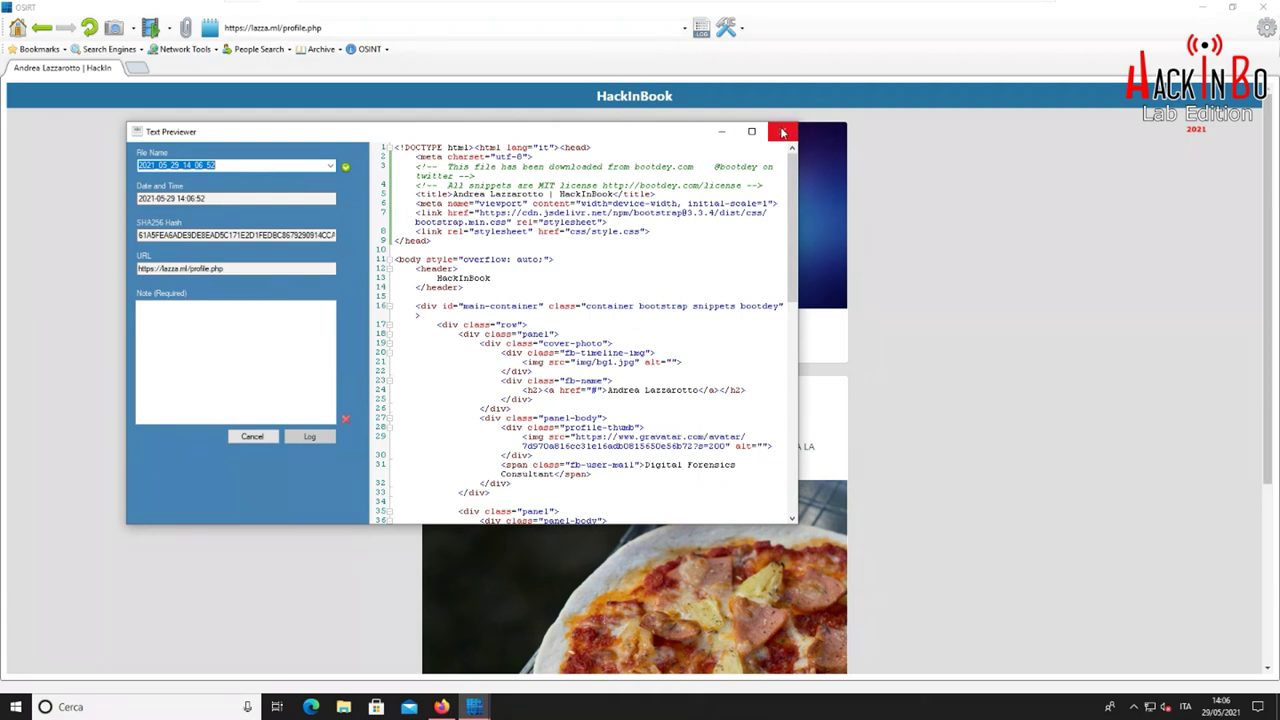
pyautogui.rightClick(346, 224)
pyautogui.click(322, 233)
pyautogui.rightClick(322, 233)
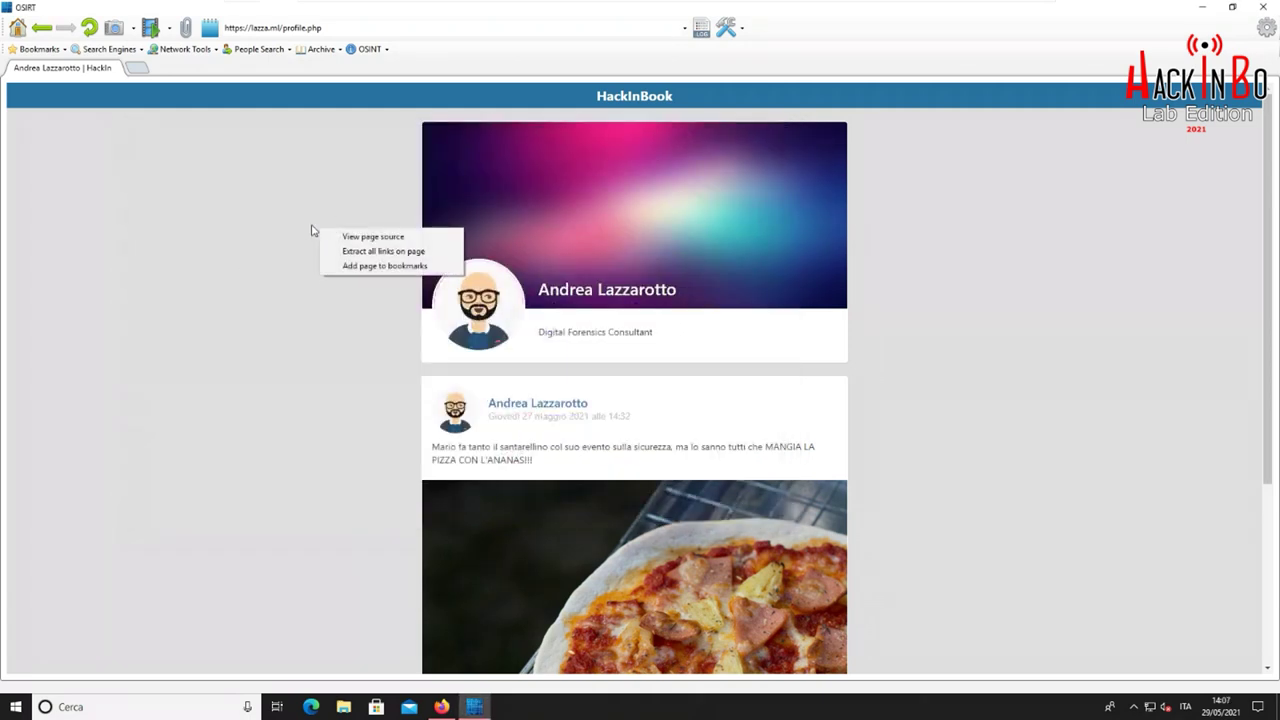
pyautogui.click(293, 187)
pyautogui.scroll(-5, 300, 205)
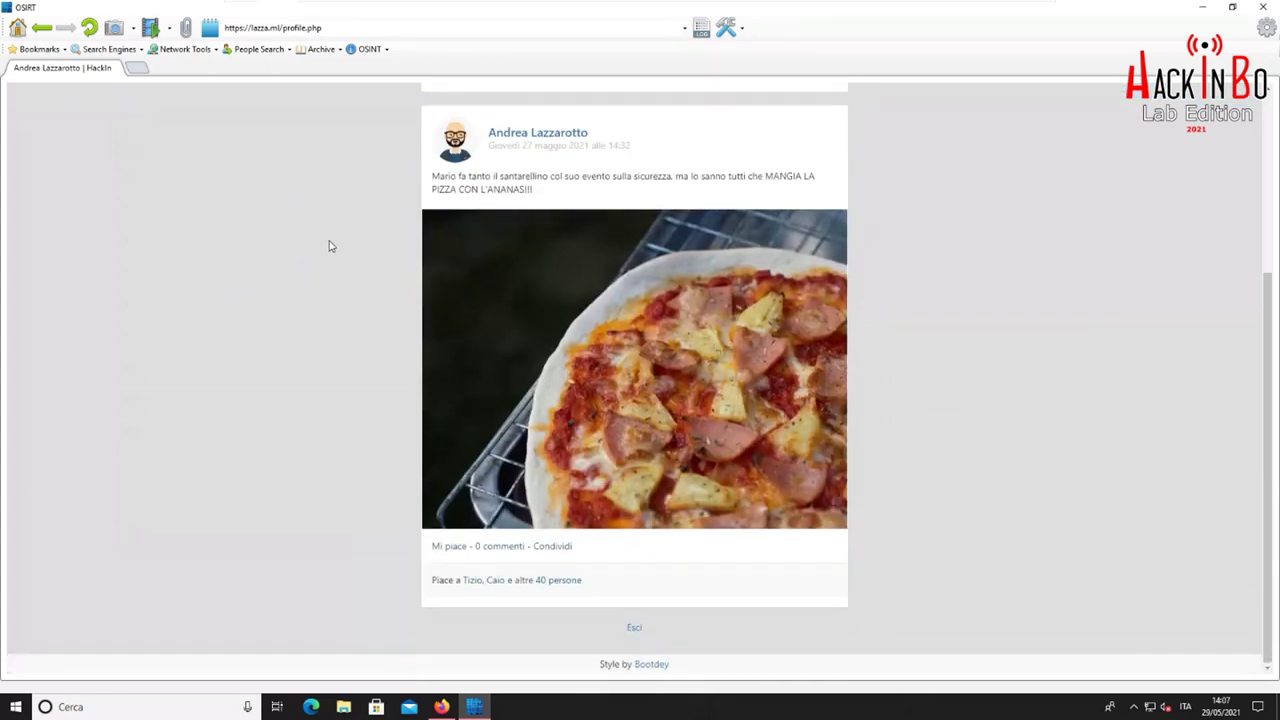
pyautogui.scroll(3, 328, 248)
pyautogui.scroll(-5, 340, 218)
pyautogui.rightClick(347, 225)
pyautogui.click(336, 214)
pyautogui.scroll(5, 355, 224)
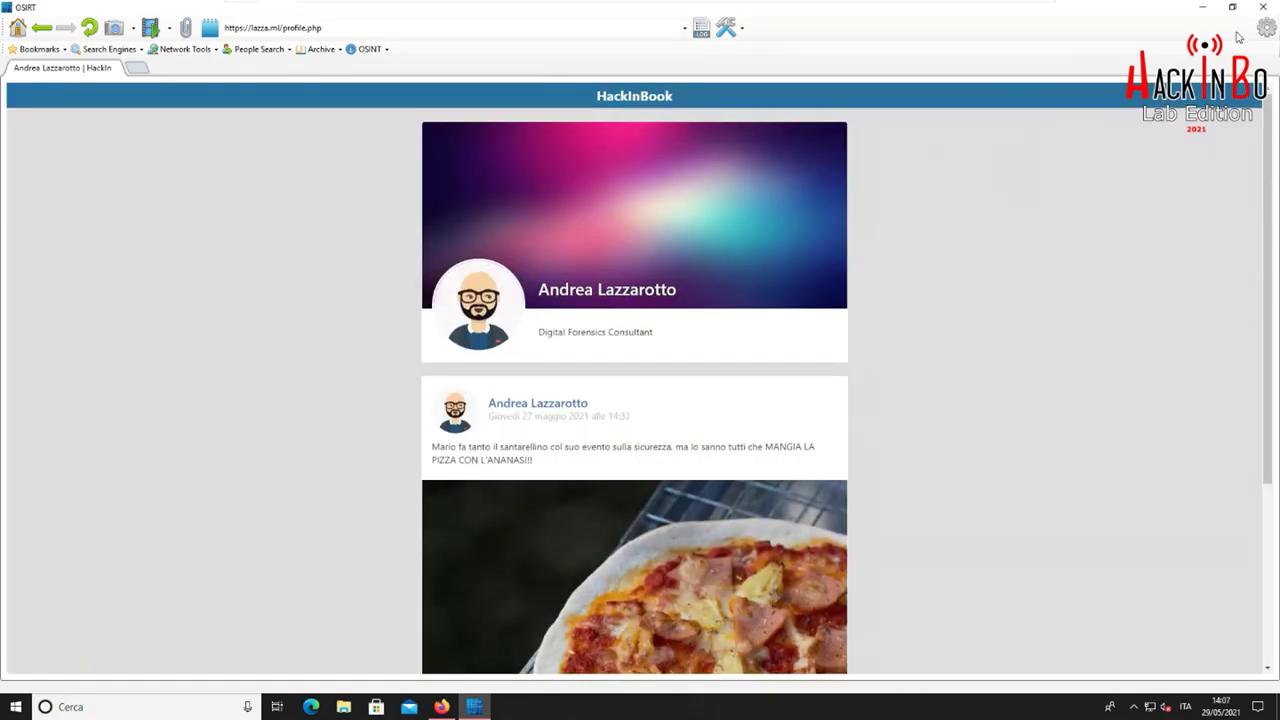
# Close OSIRT, cancelling once, then confirm closing the HIB case
pyautogui.click(1262, 8)
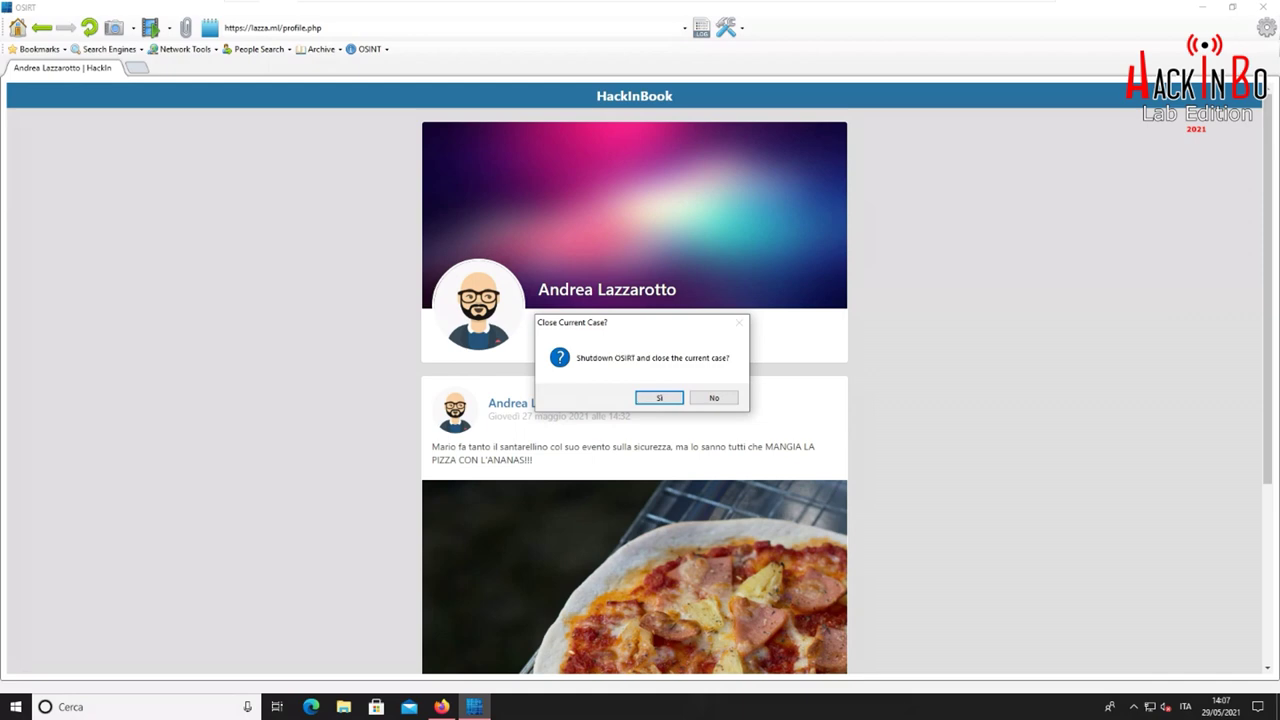
pyautogui.click(705, 397)
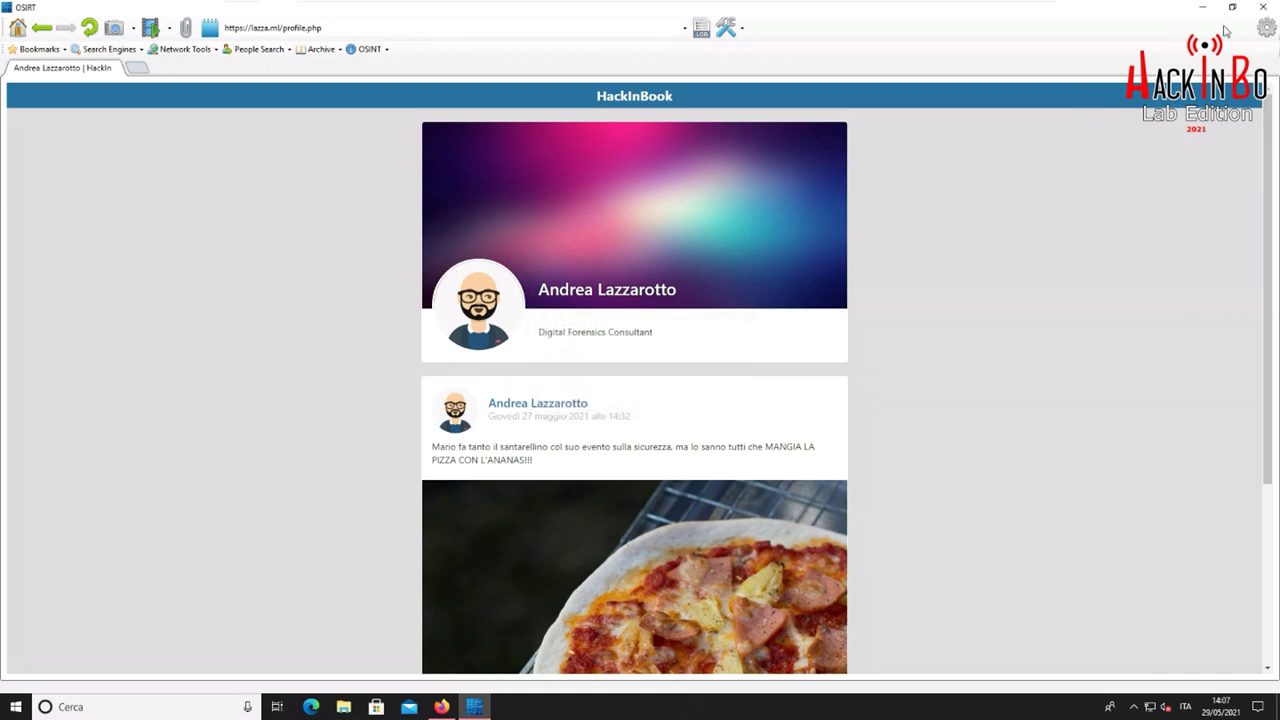
pyautogui.click(1263, 8)
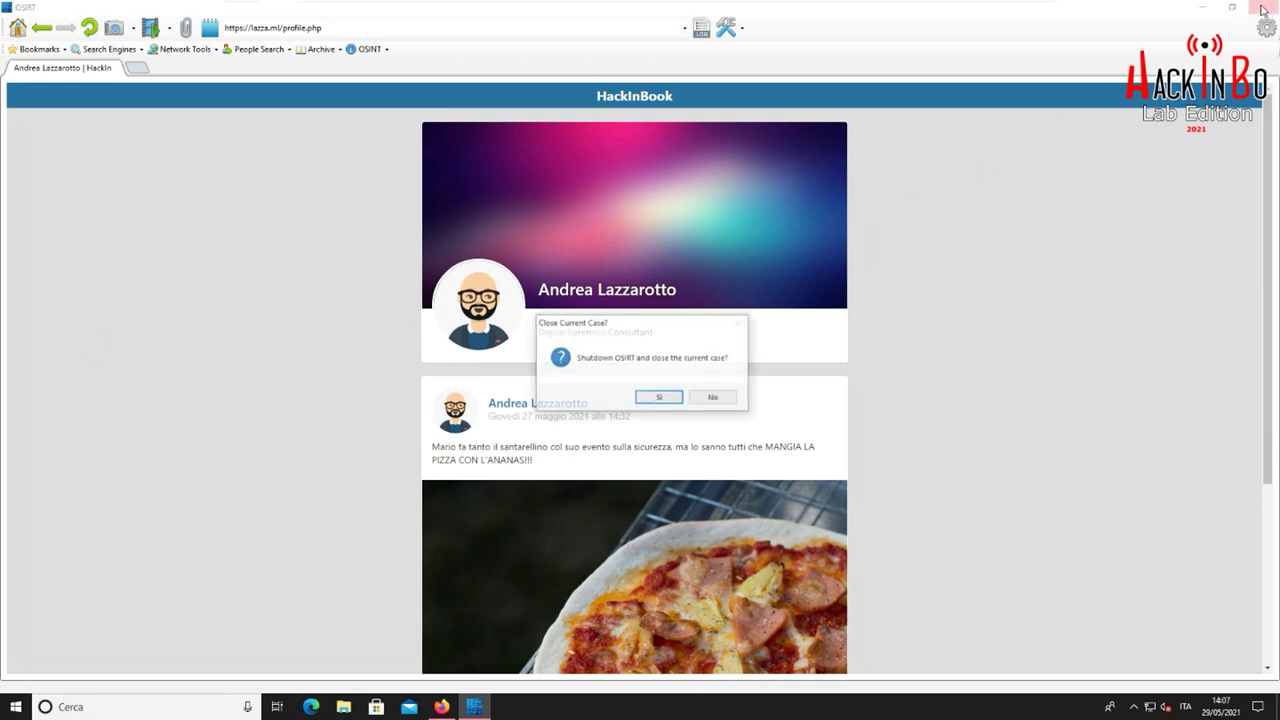
pyautogui.click(661, 398)
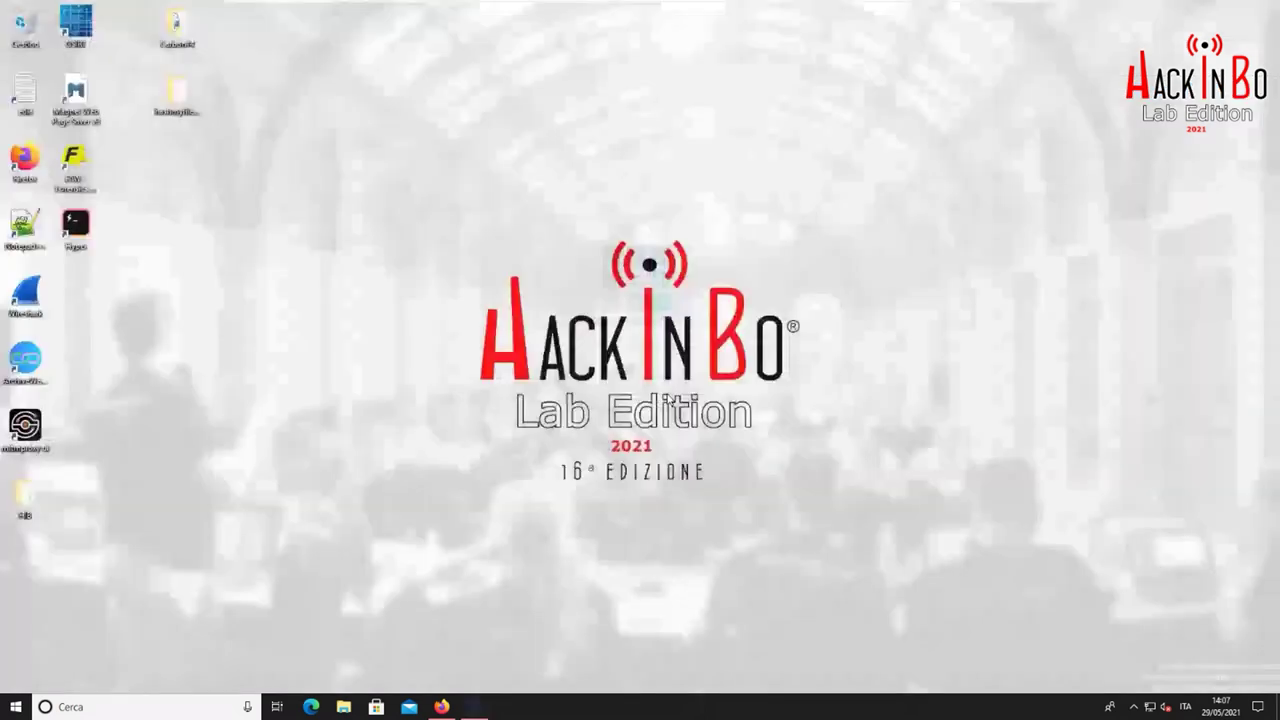
# Launch Magnet Web Page Saver from its desktop icon
pyautogui.doubleClick(79, 92)
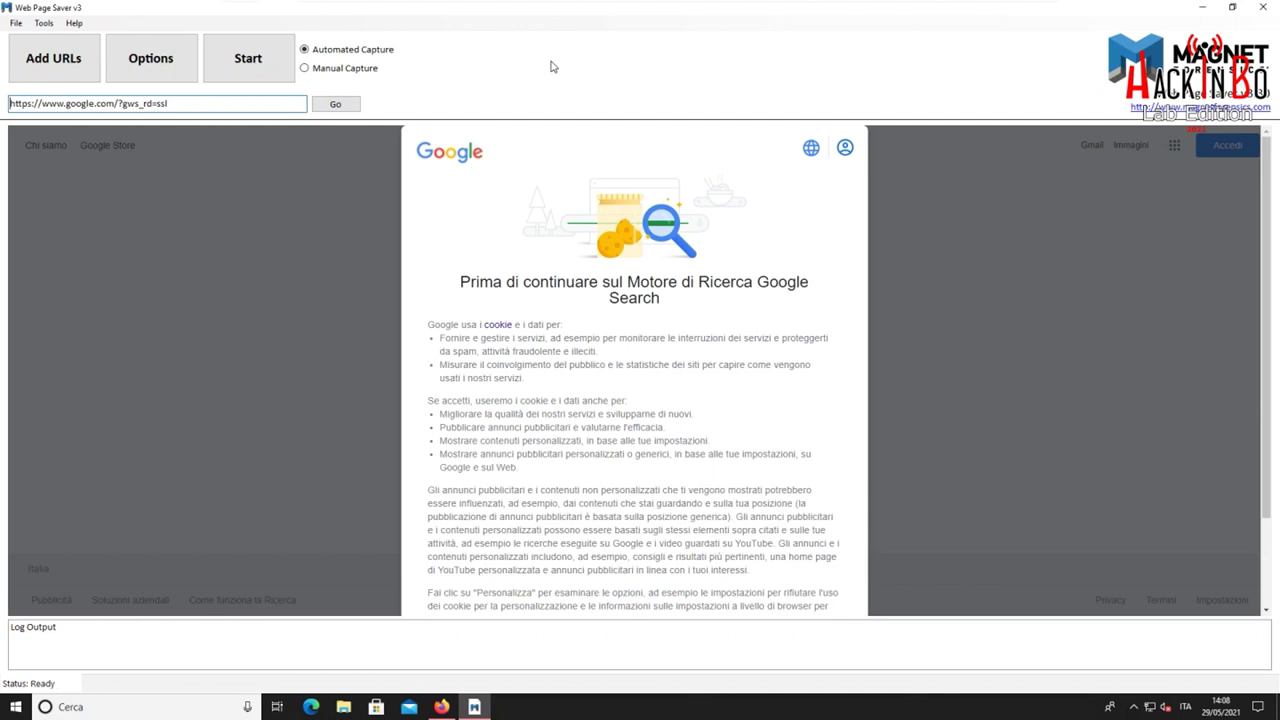
# Turn on SQLite database and saved HTML copies in the capture options and save them
pyautogui.click(16, 23)
pyautogui.moveTo(37, 28)
pyautogui.click(66, 38)
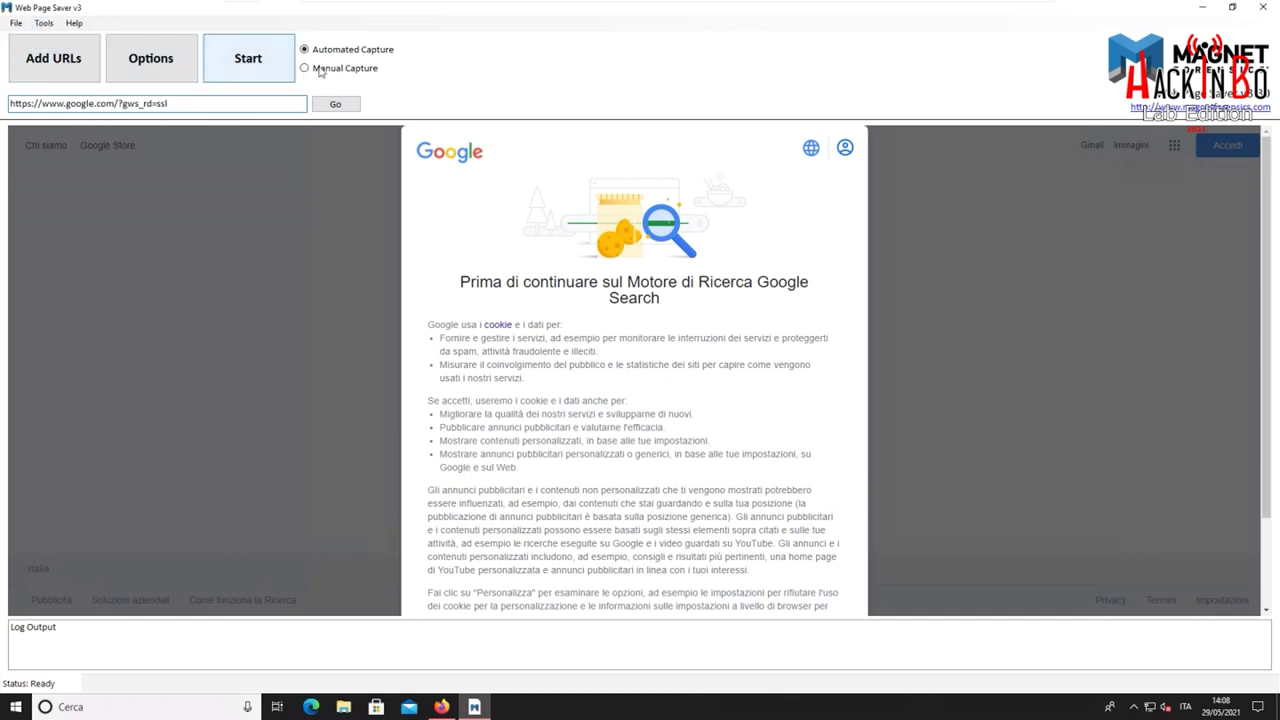
pyautogui.click(176, 68)
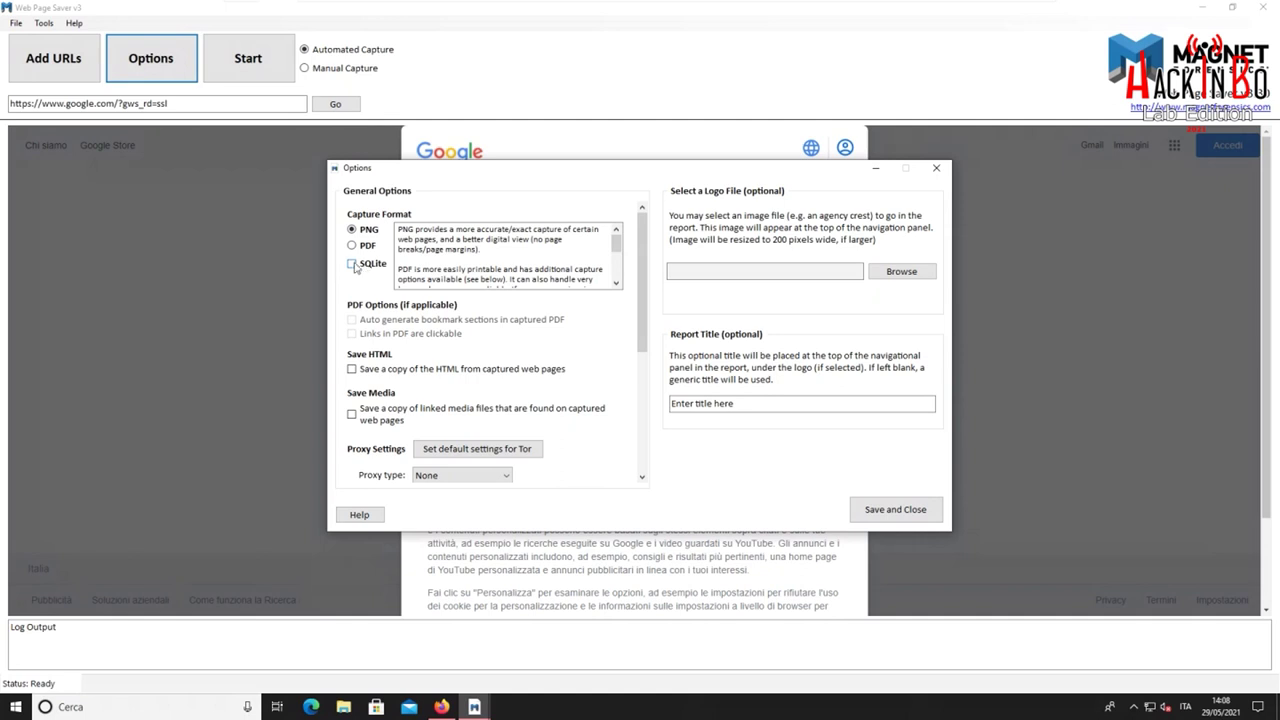
pyautogui.click(354, 265)
pyautogui.click(397, 369)
pyautogui.scroll(-1, 473, 375)
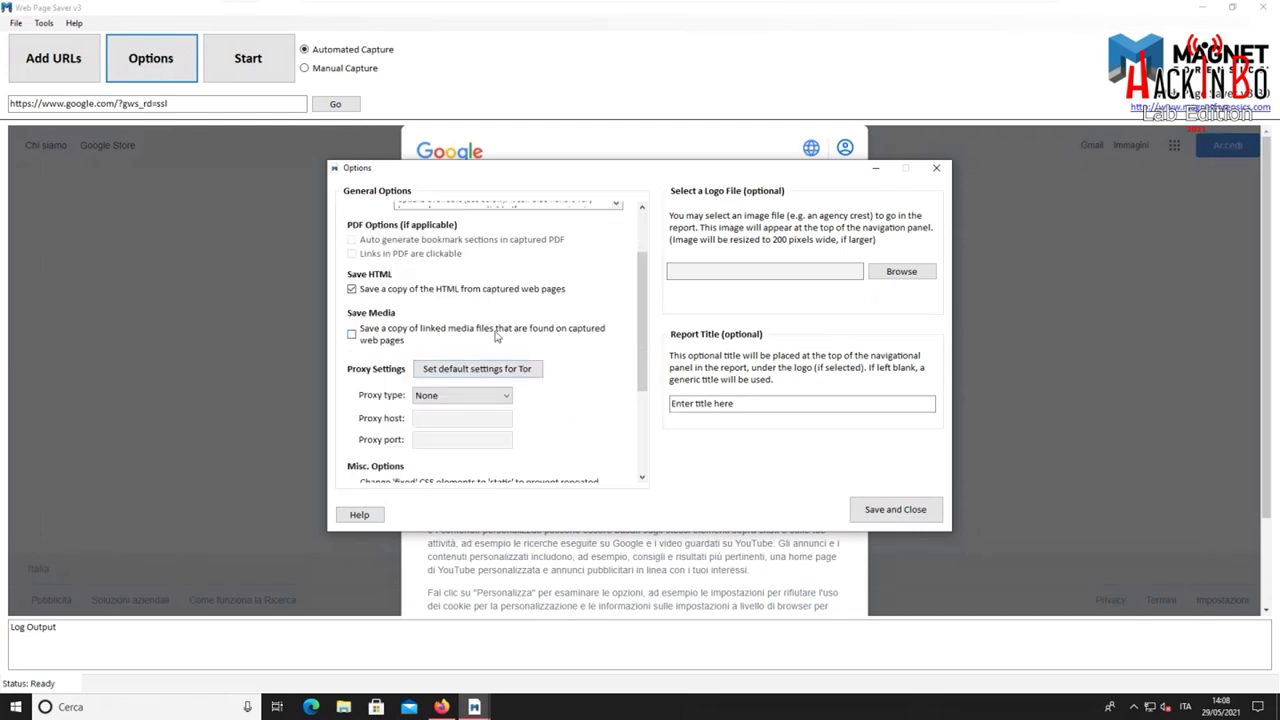
pyautogui.scroll(-2, 595, 342)
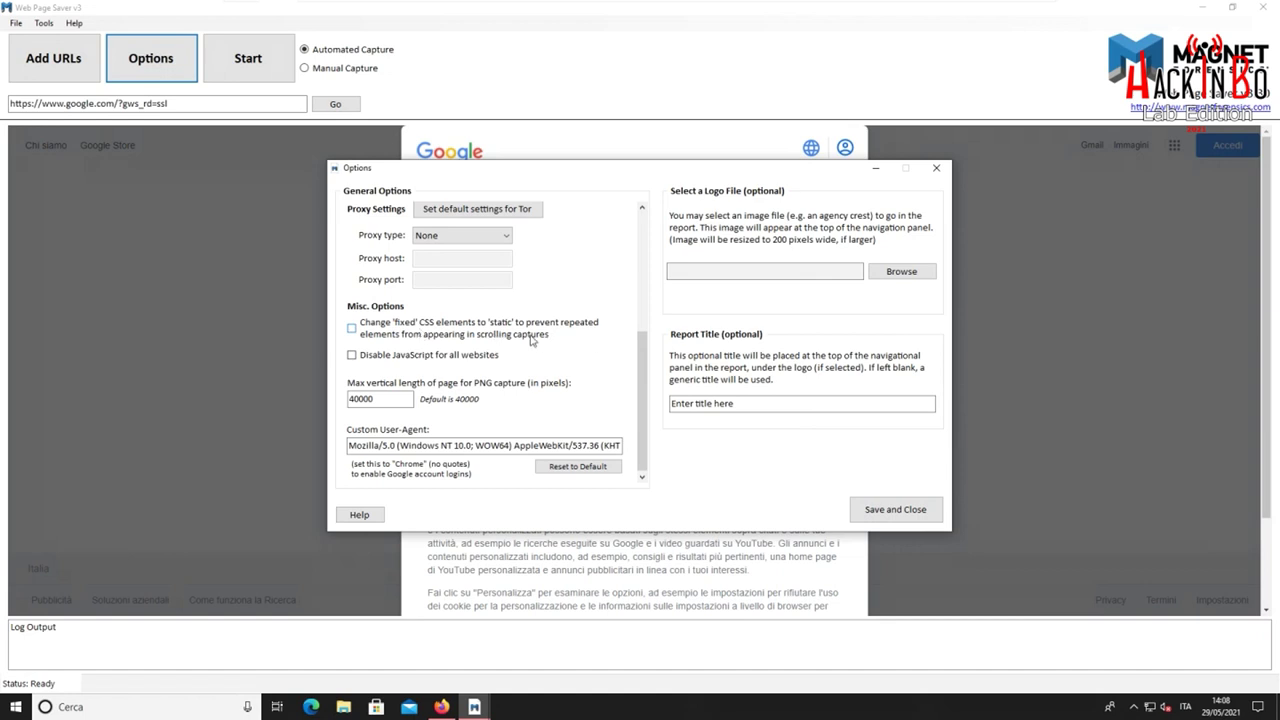
pyautogui.scroll(-1, 533, 348)
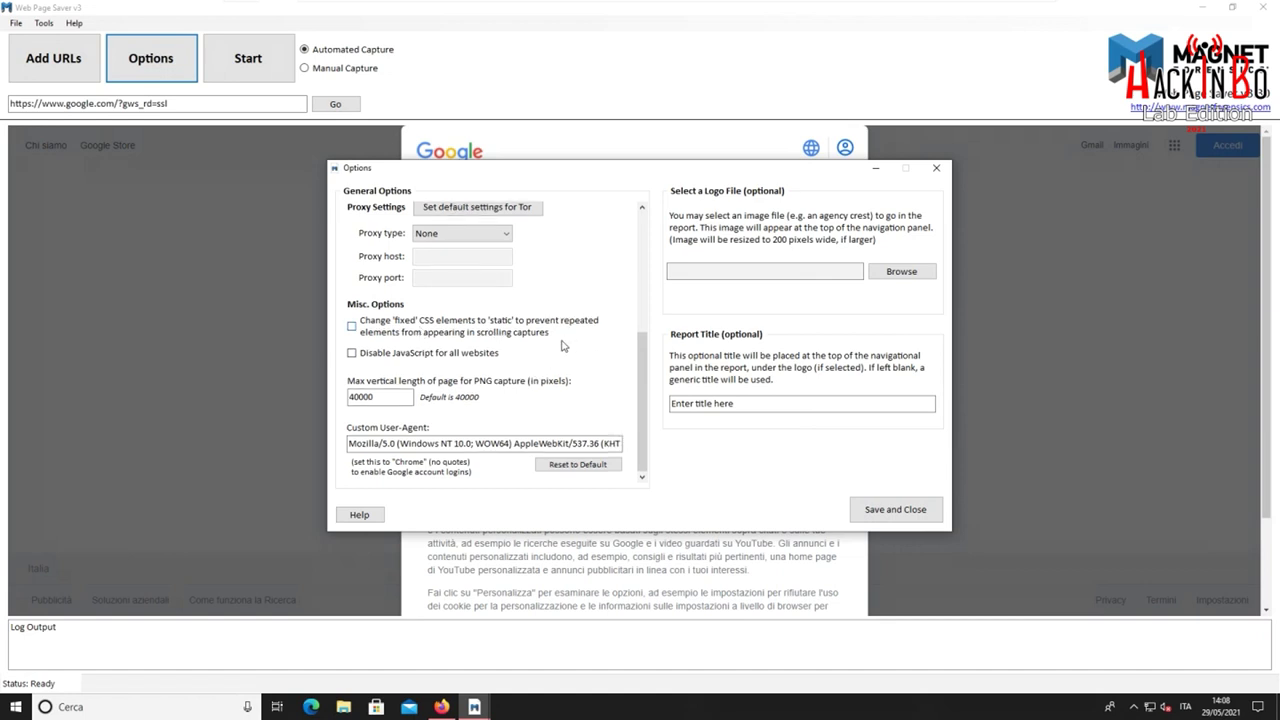
pyautogui.scroll(2, 561, 346)
pyautogui.scroll(1, 561, 346)
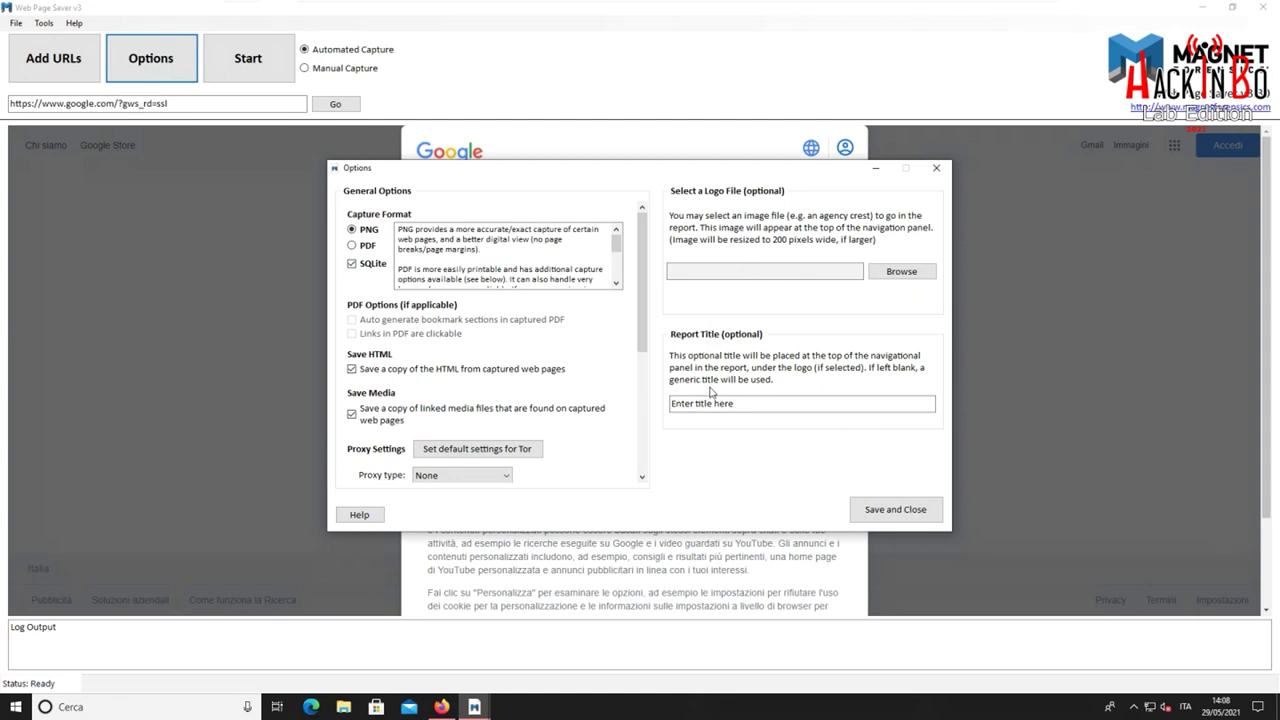
pyautogui.click(888, 510)
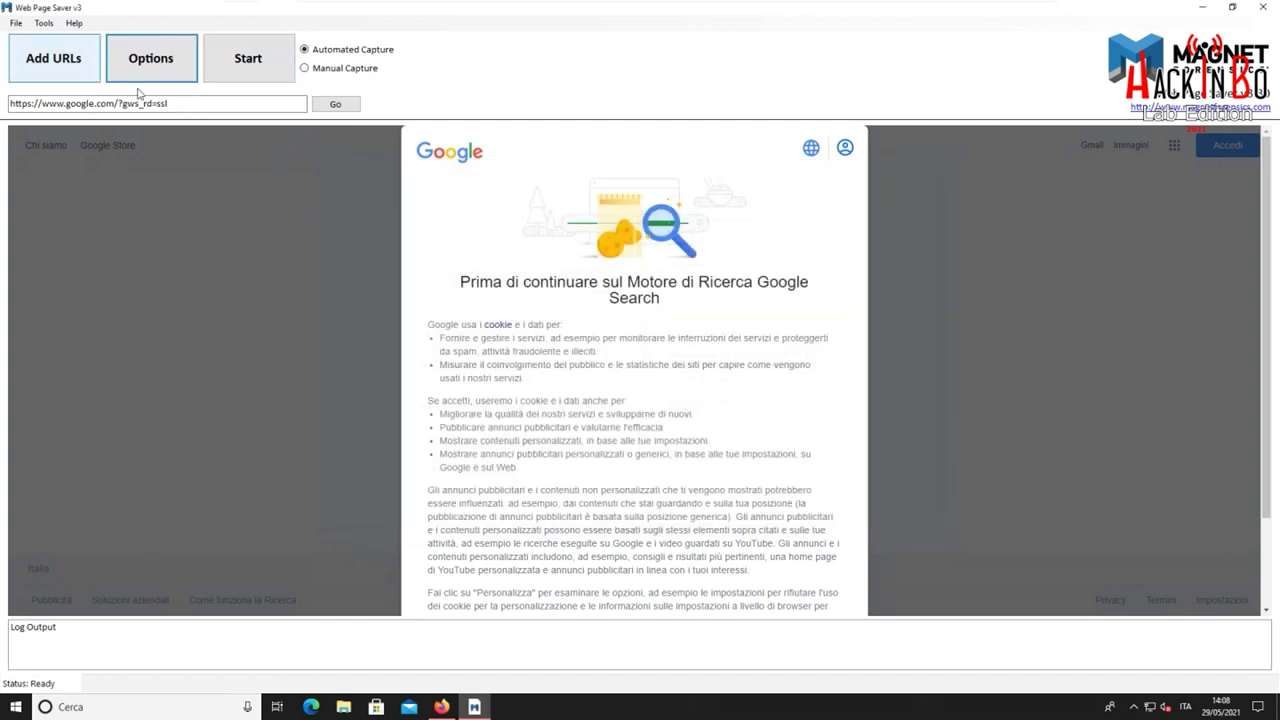
pyautogui.moveTo(200, 104); pyautogui.dragTo(5, 103)
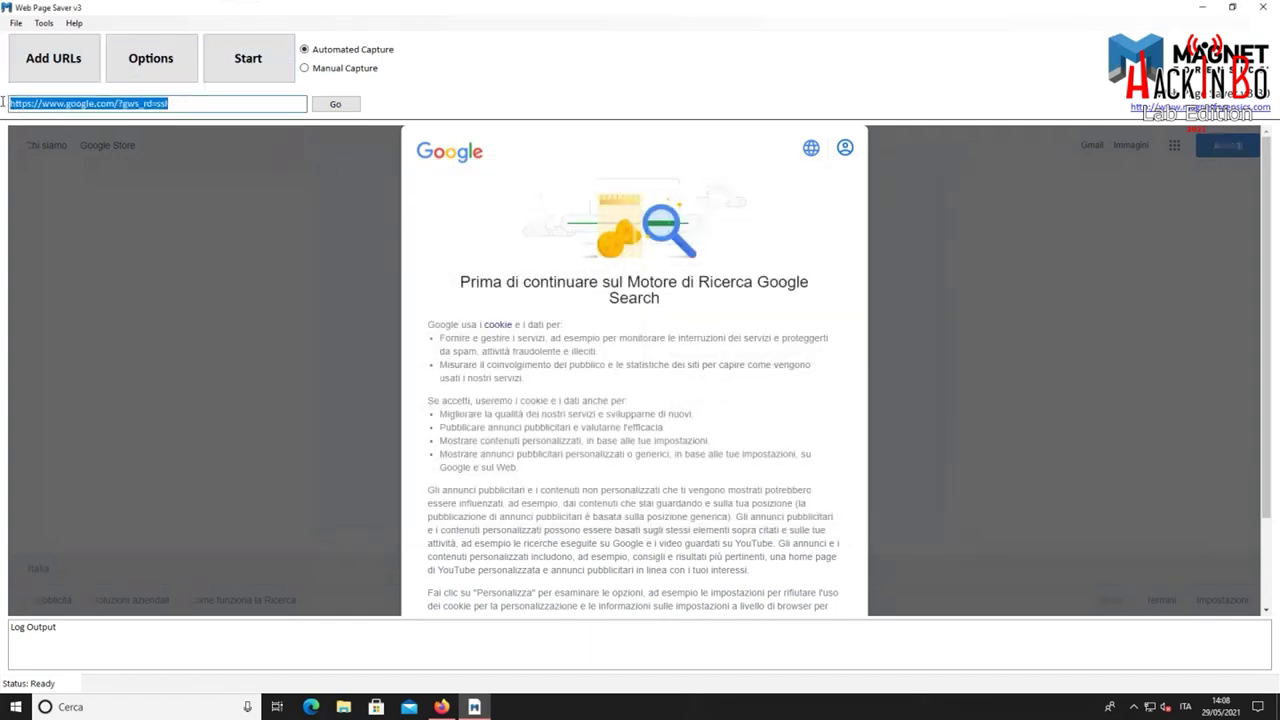
pyautogui.write('https://lazza.ml/profile.php')
pyautogui.click(340, 105)
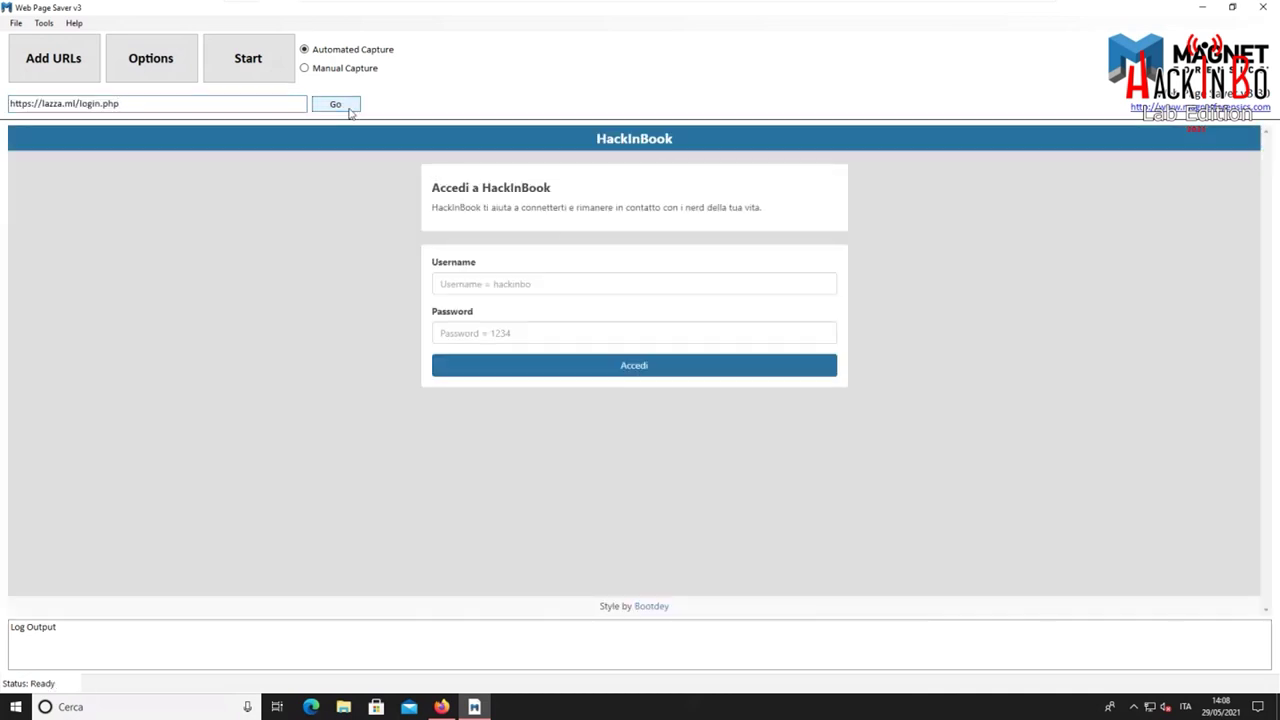
# Log in to HackInBook with the account username and password
pyautogui.click(545, 282)
pyautogui.write('hac')
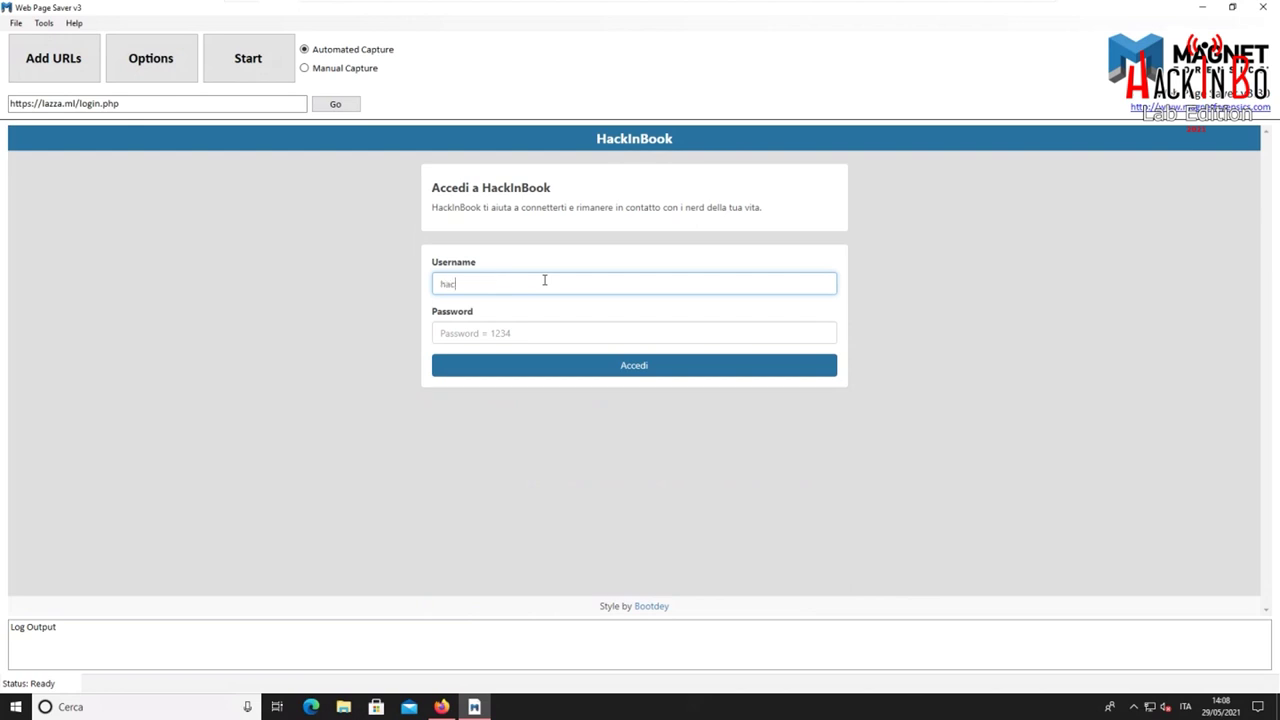
pyautogui.write('kinbo')
pyautogui.press('Tab')
pyautogui.write('1234')
pyautogui.click(651, 365)
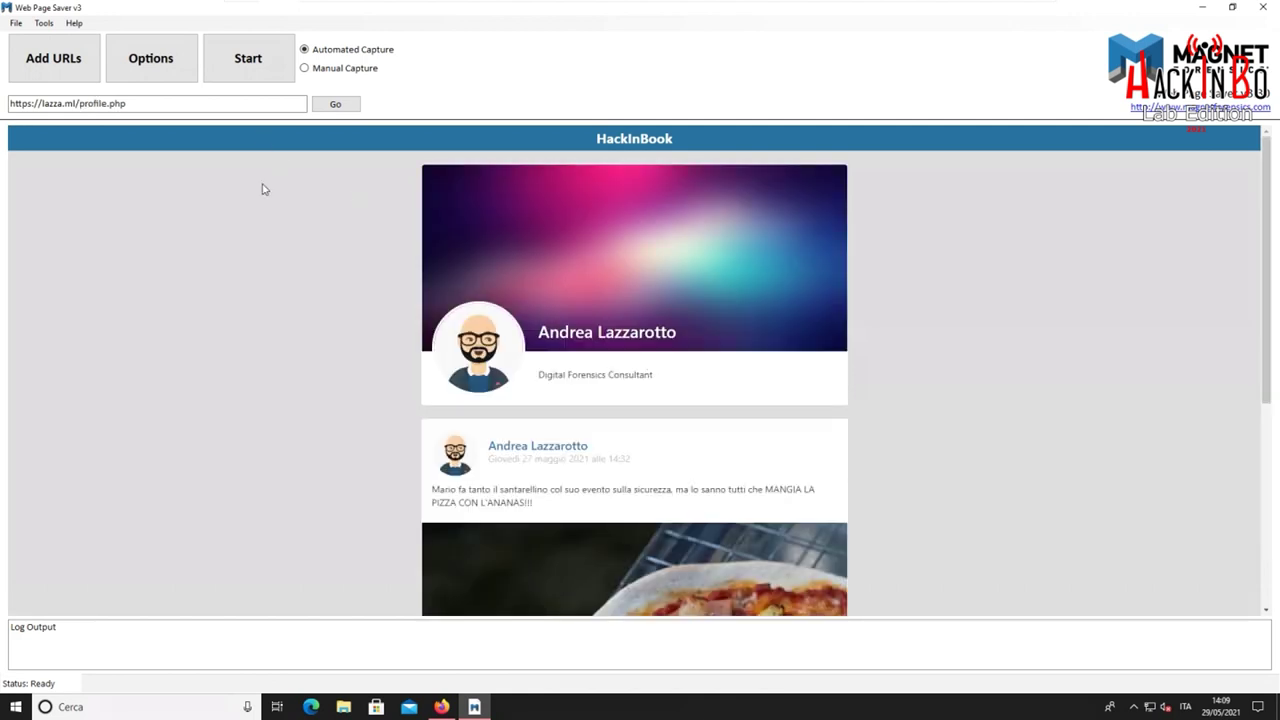
pyautogui.click(83, 71)
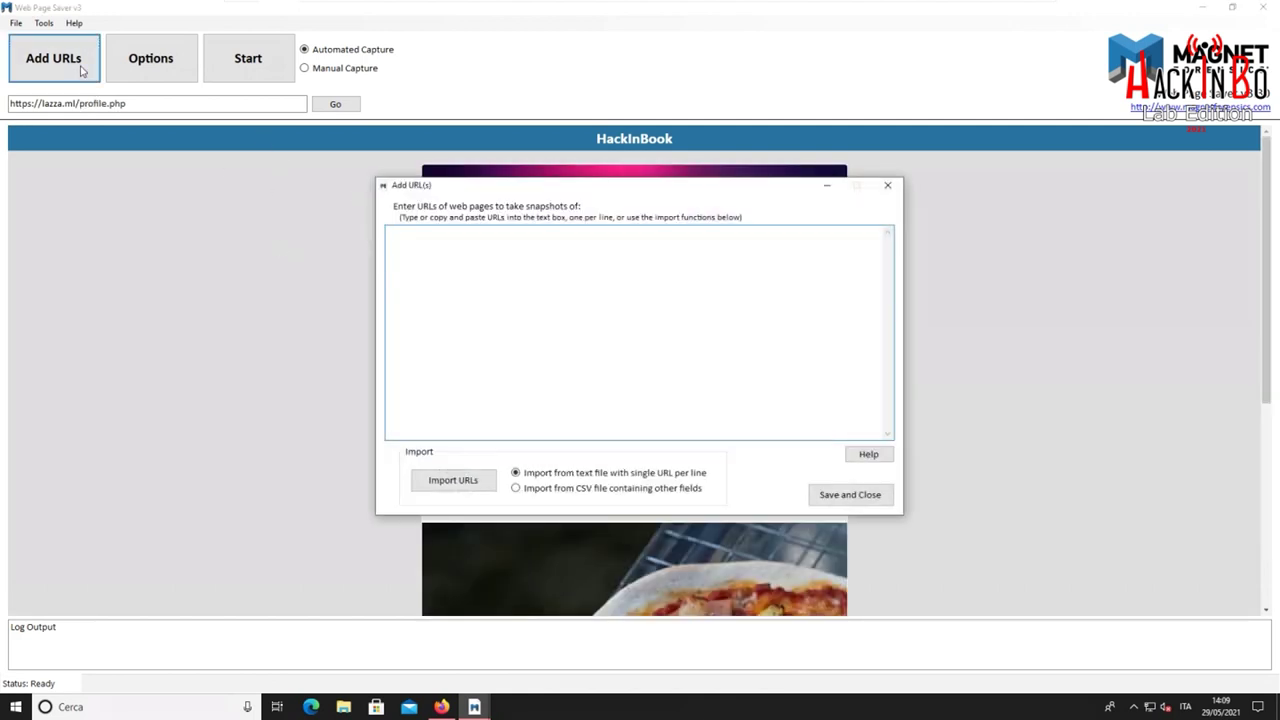
pyautogui.click(889, 187)
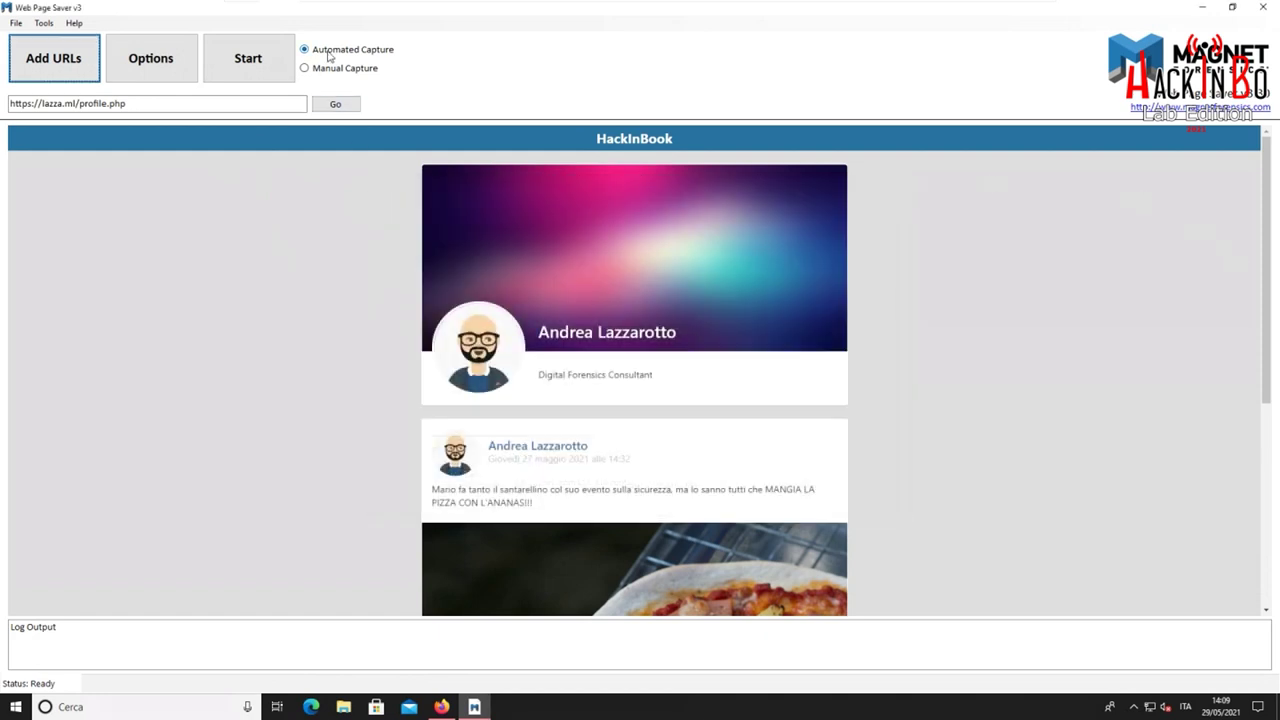
pyautogui.click(265, 62)
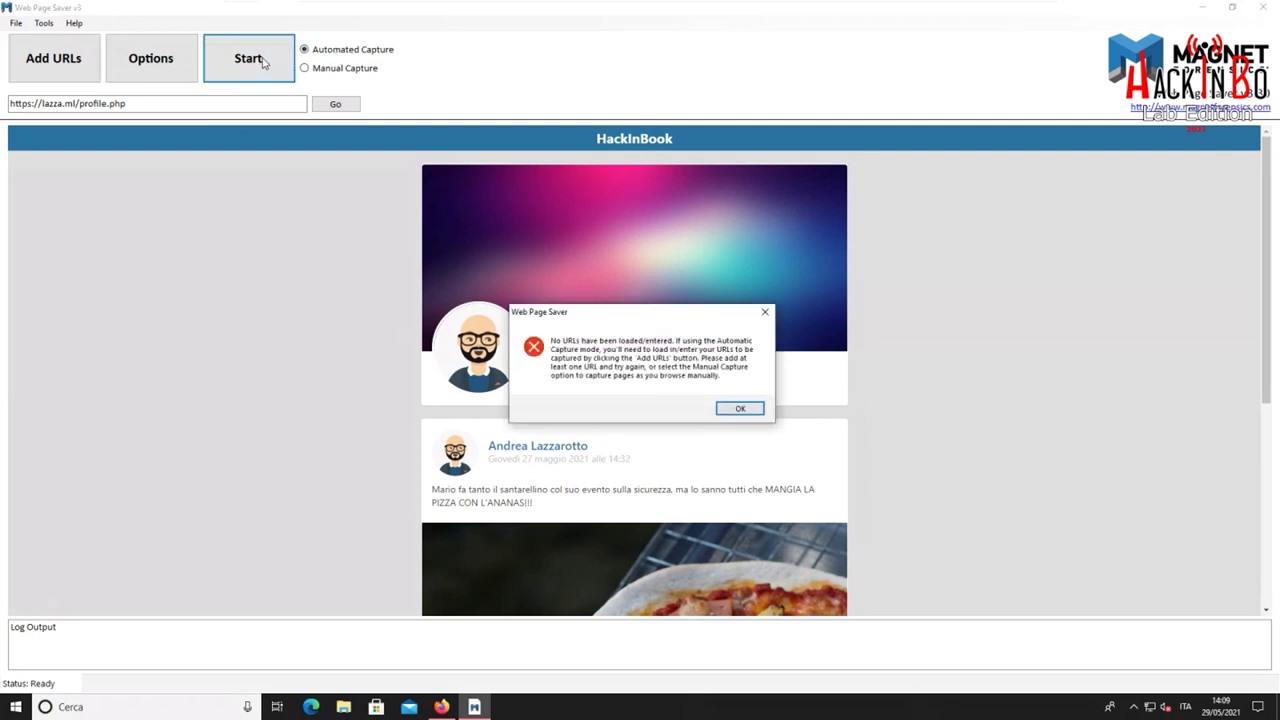
pyautogui.click(738, 409)
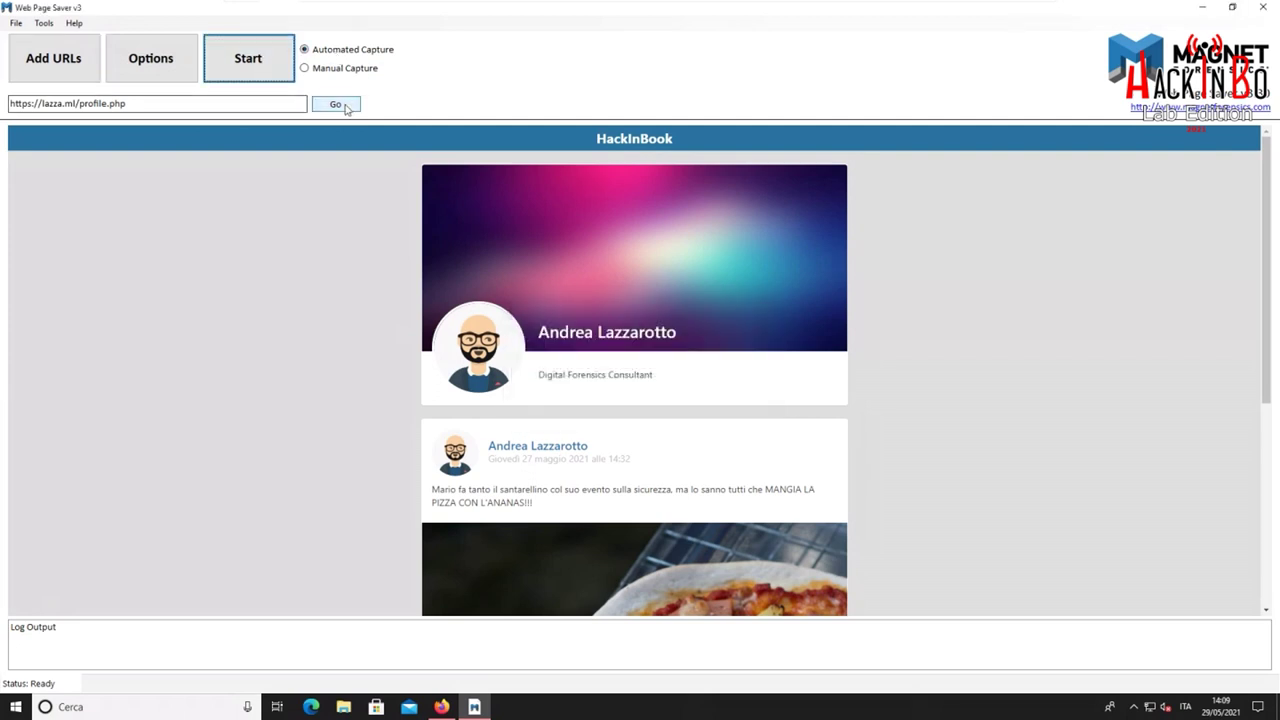
pyautogui.click(53, 58)
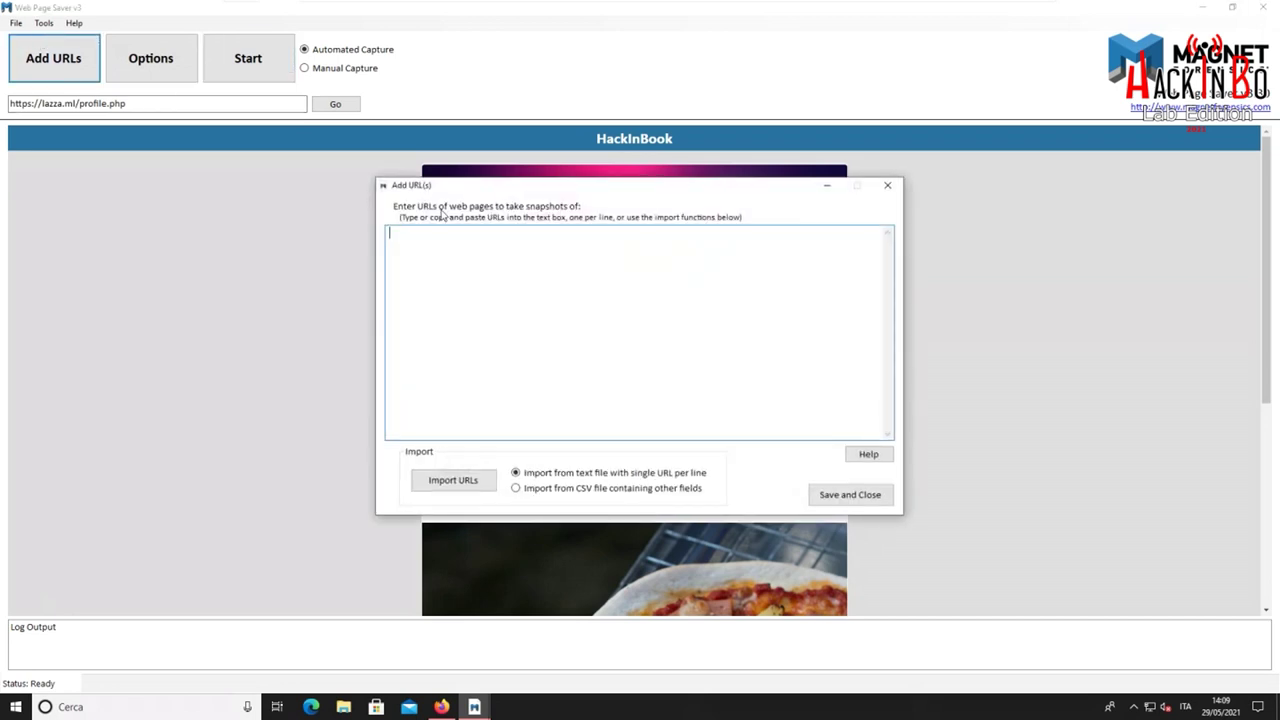
pyautogui.write('https://lazza.ml/profile.php')
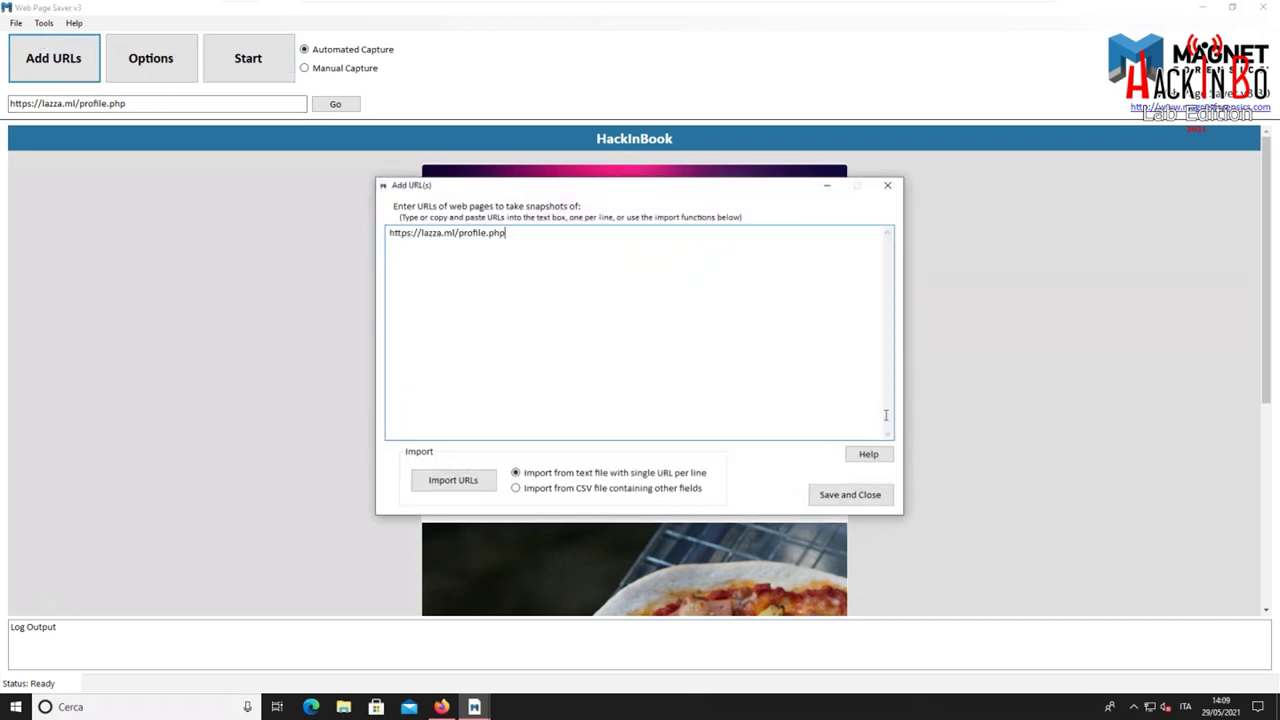
pyautogui.click(849, 494)
pyautogui.click(272, 57)
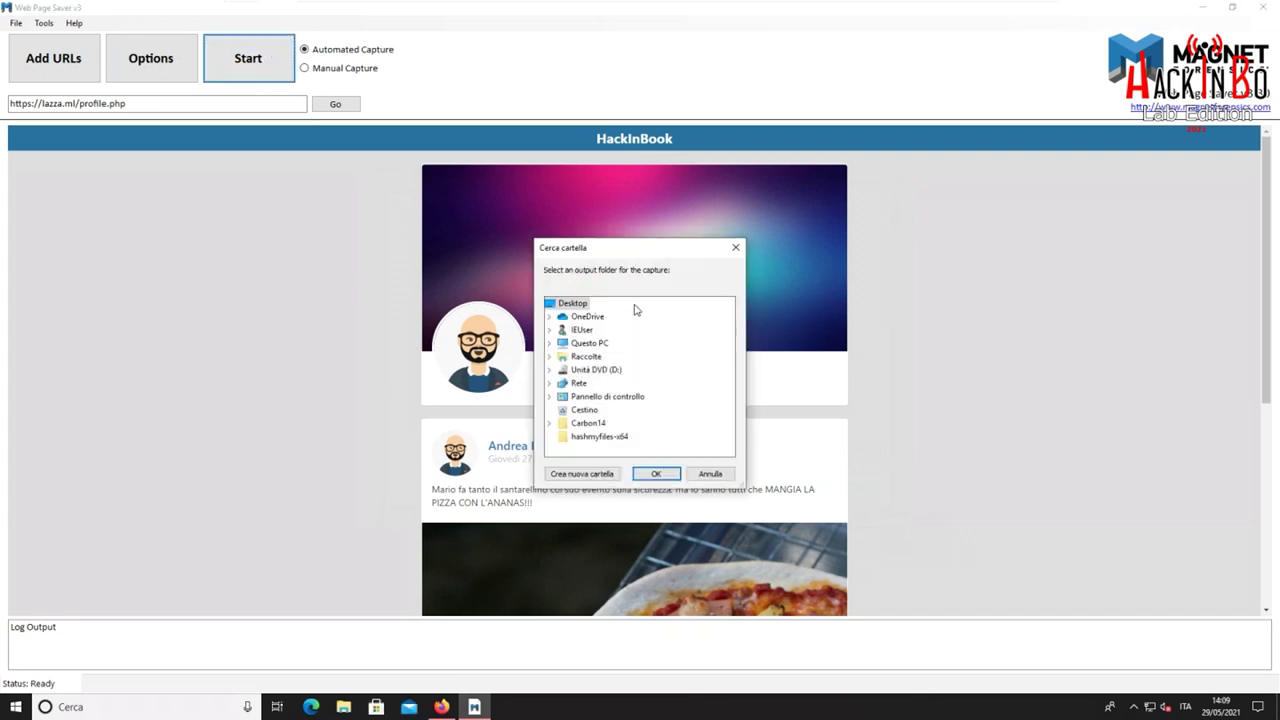
# Capture into a new desktop folder named prova-magnet, then minimize Web Page Saver when finished
pyautogui.moveTo(613, 252); pyautogui.dragTo(622, 214)
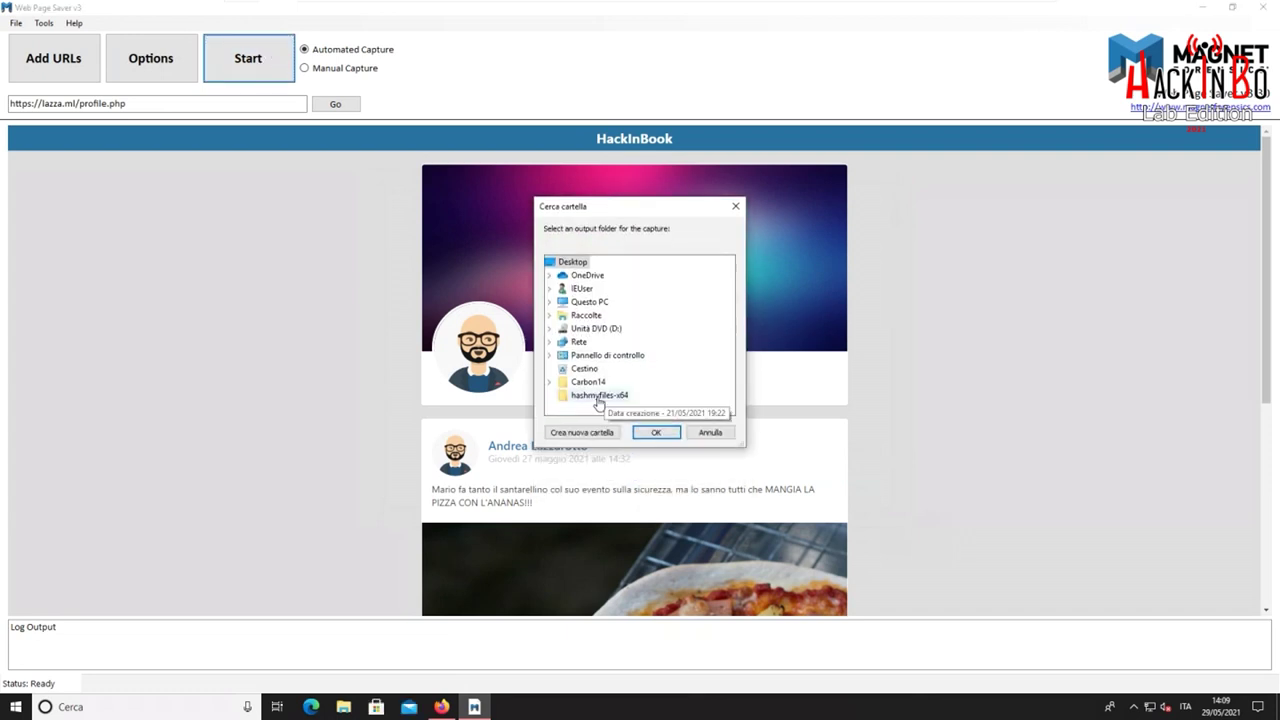
pyautogui.click(581, 432)
pyautogui.write('prova-magnet')
pyautogui.press('Return')
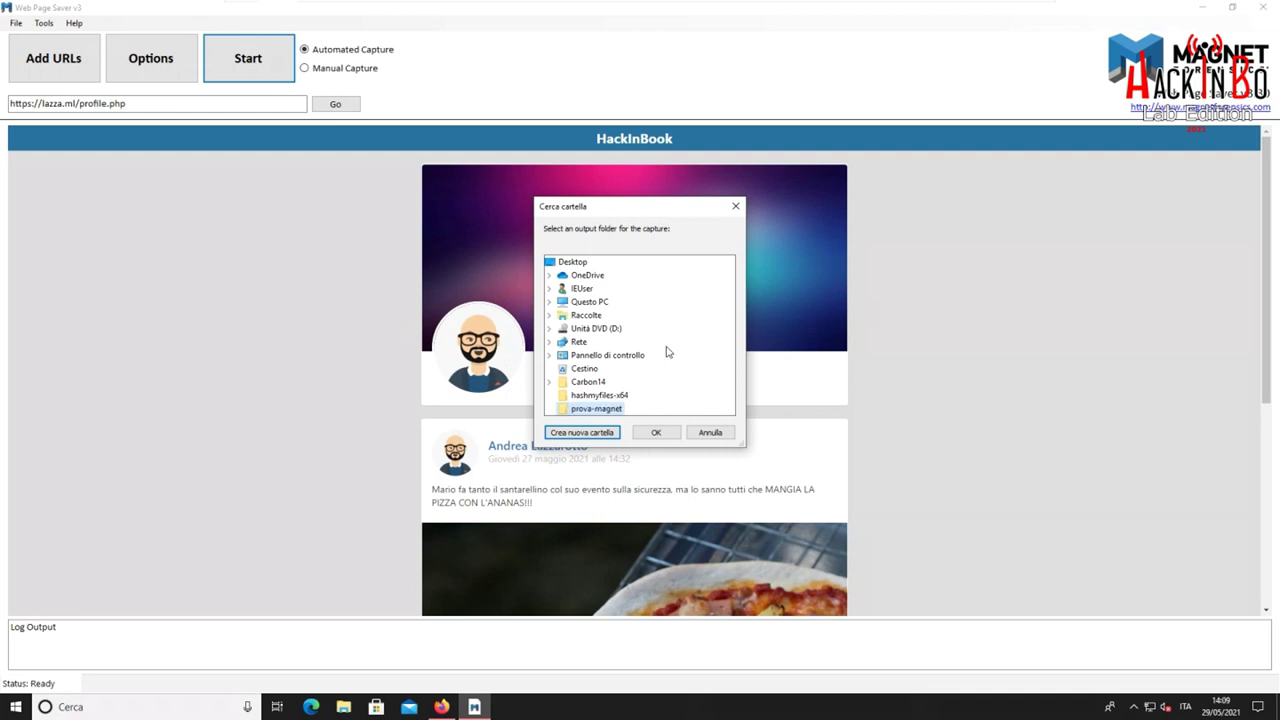
pyautogui.click(658, 436)
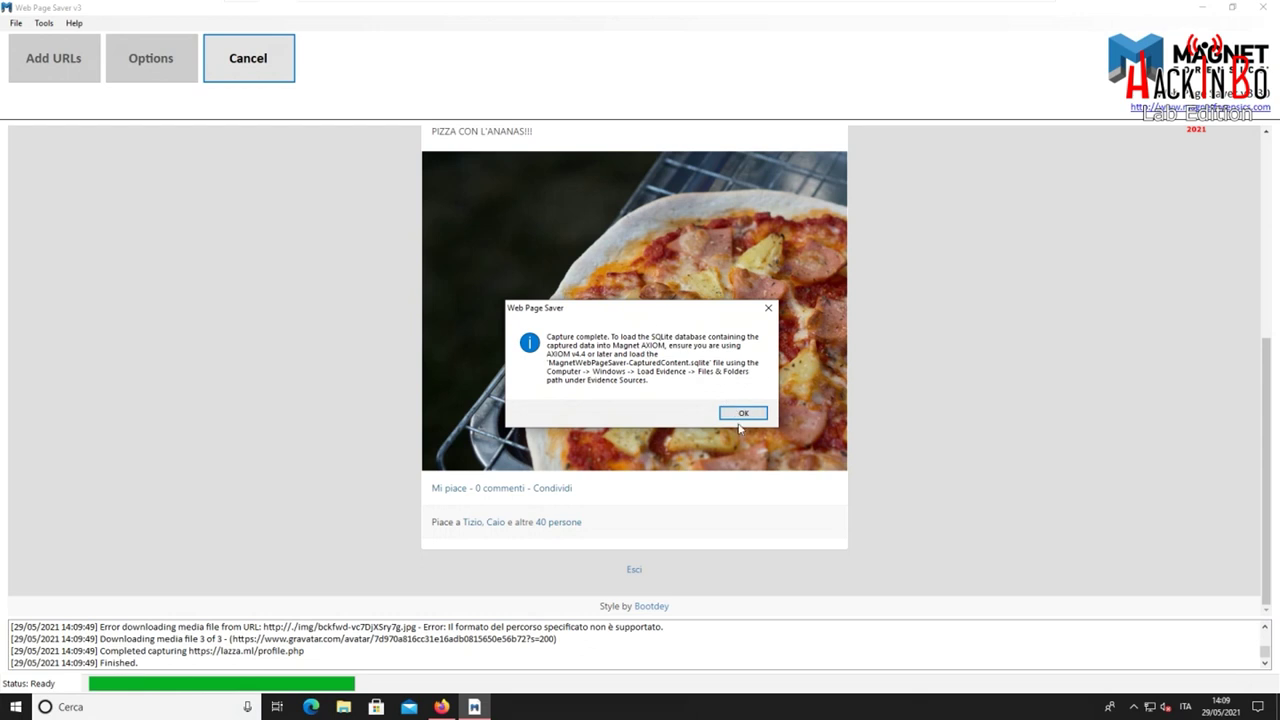
pyautogui.click(744, 414)
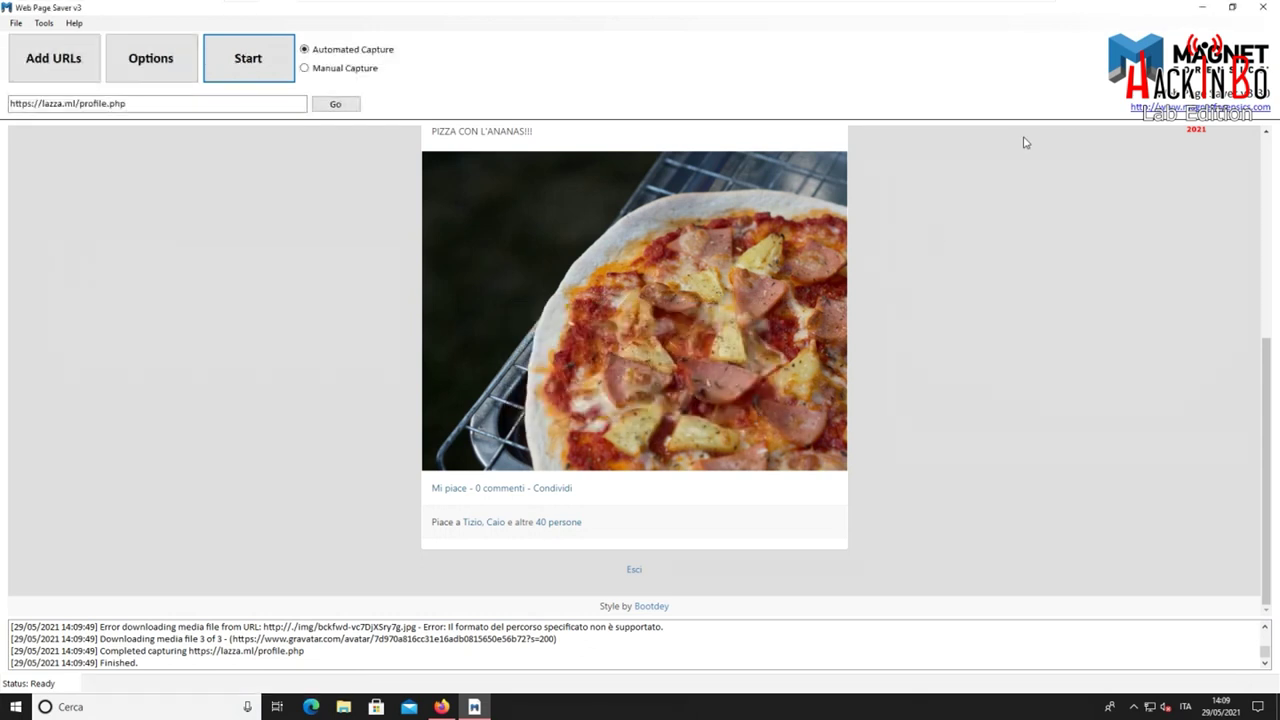
pyautogui.click(1202, 7)
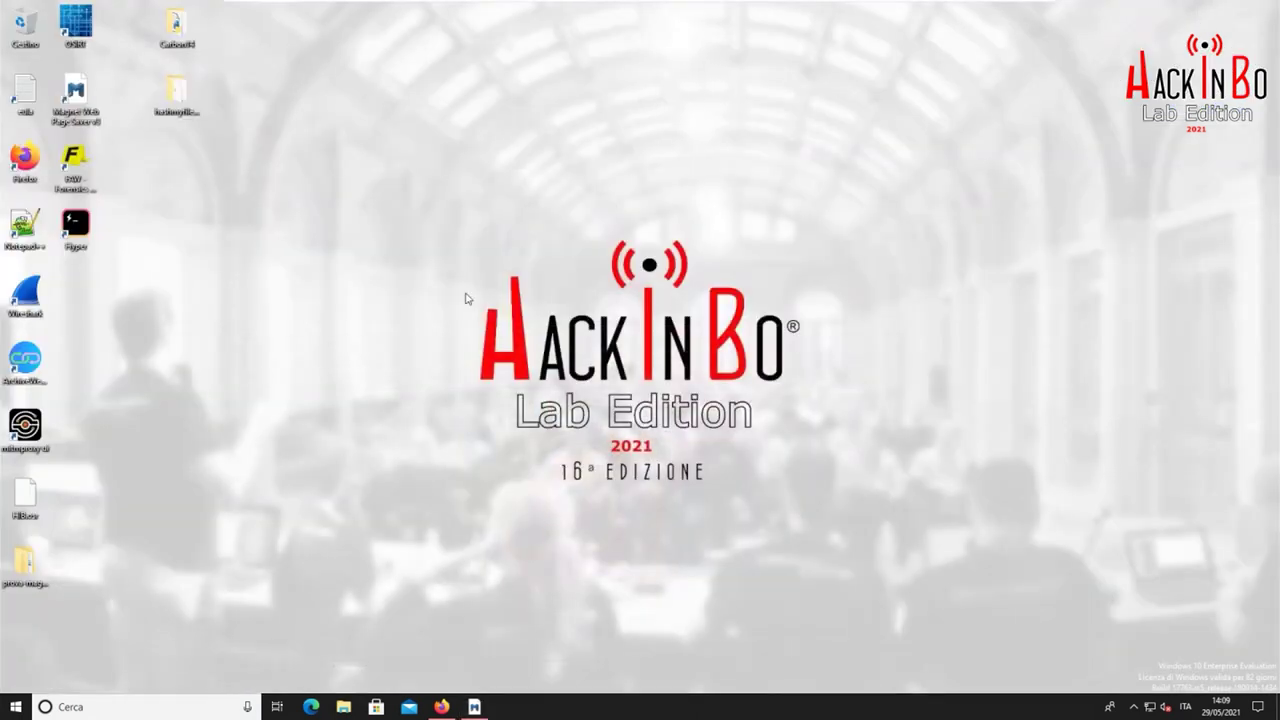
# Open the prova-magnet capture folder, widen the Nome column and inspect the SQLite file
pyautogui.doubleClick(25, 568)
pyautogui.doubleClick(594, 246)
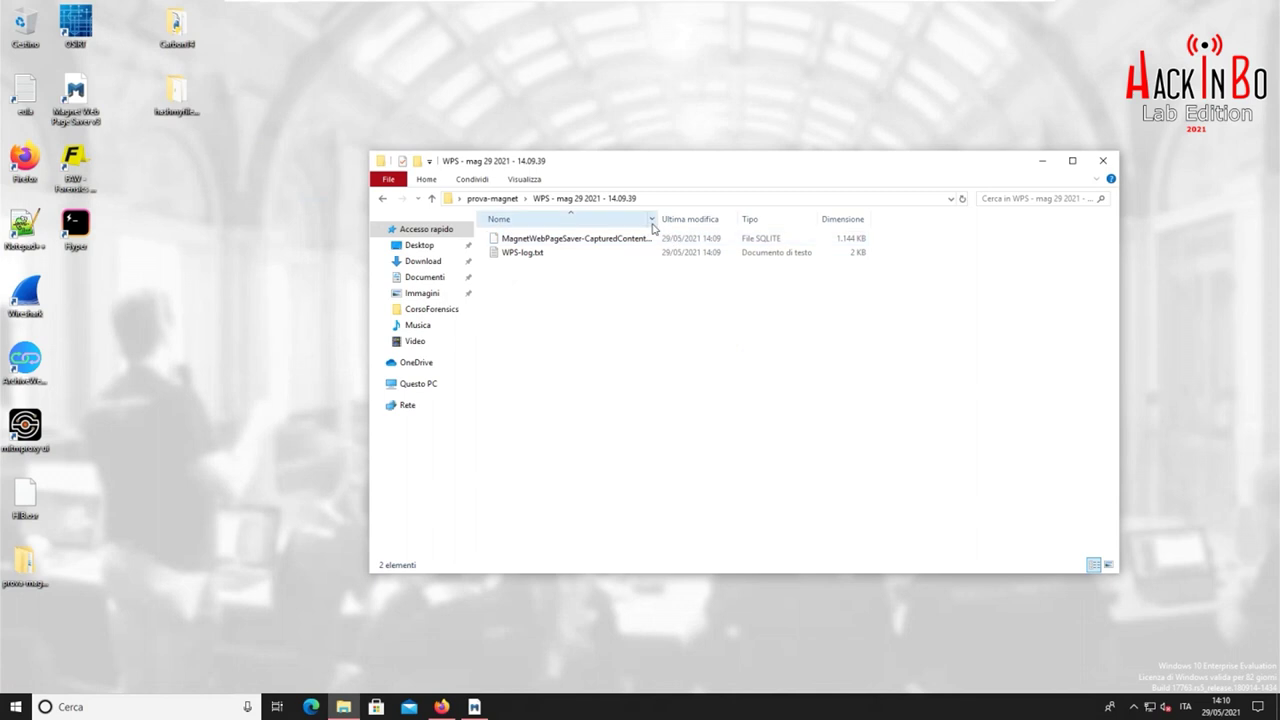
pyautogui.moveTo(658, 223); pyautogui.dragTo(739, 223)
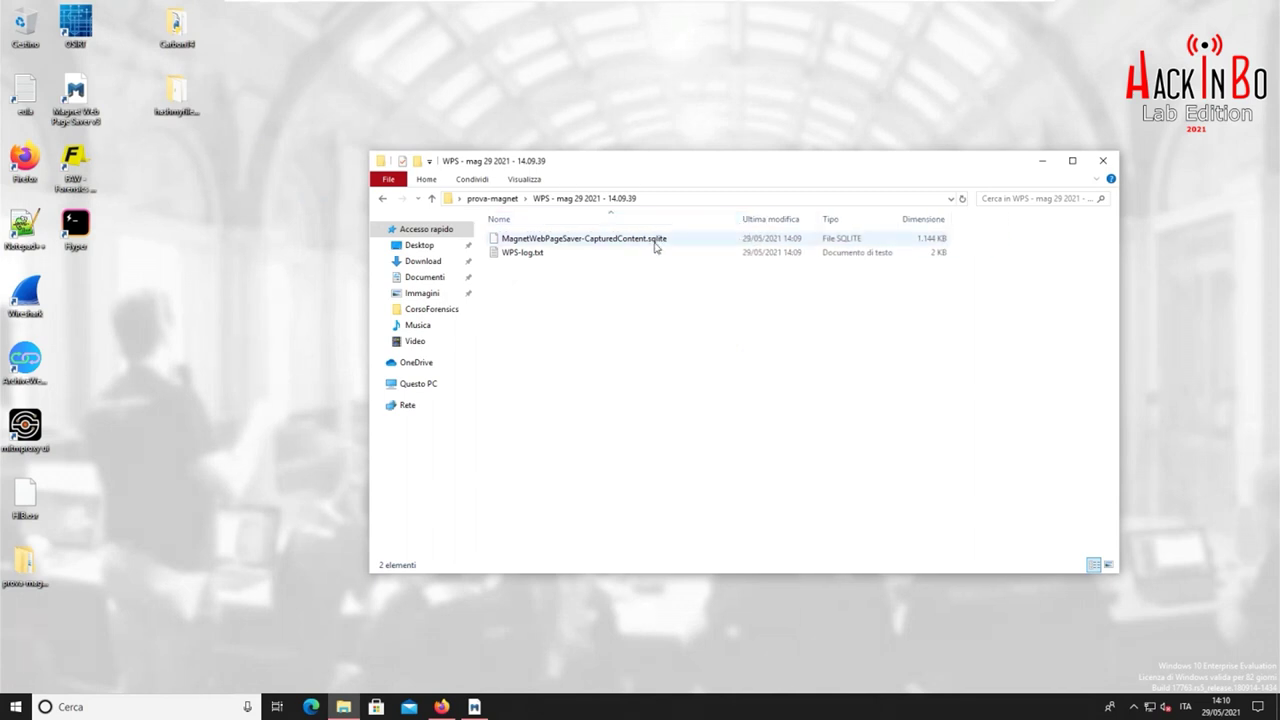
pyautogui.click(663, 241)
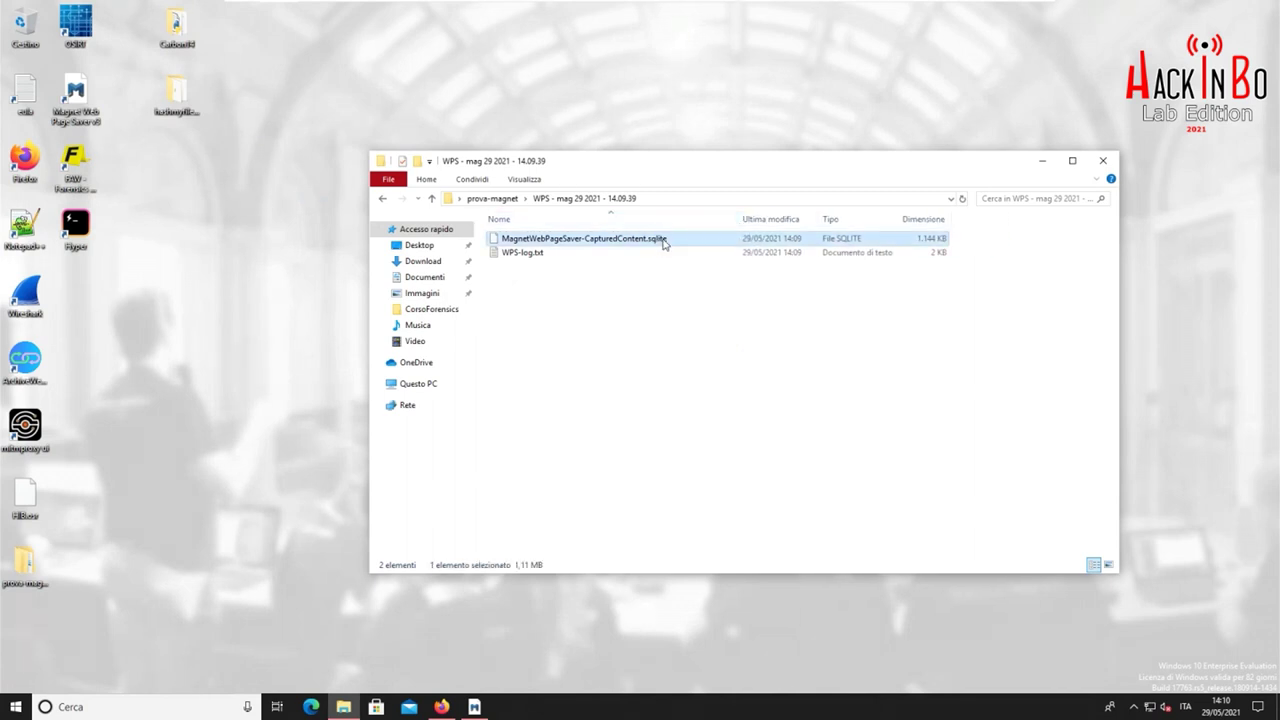
pyautogui.rightClick(662, 241)
pyautogui.click(639, 282)
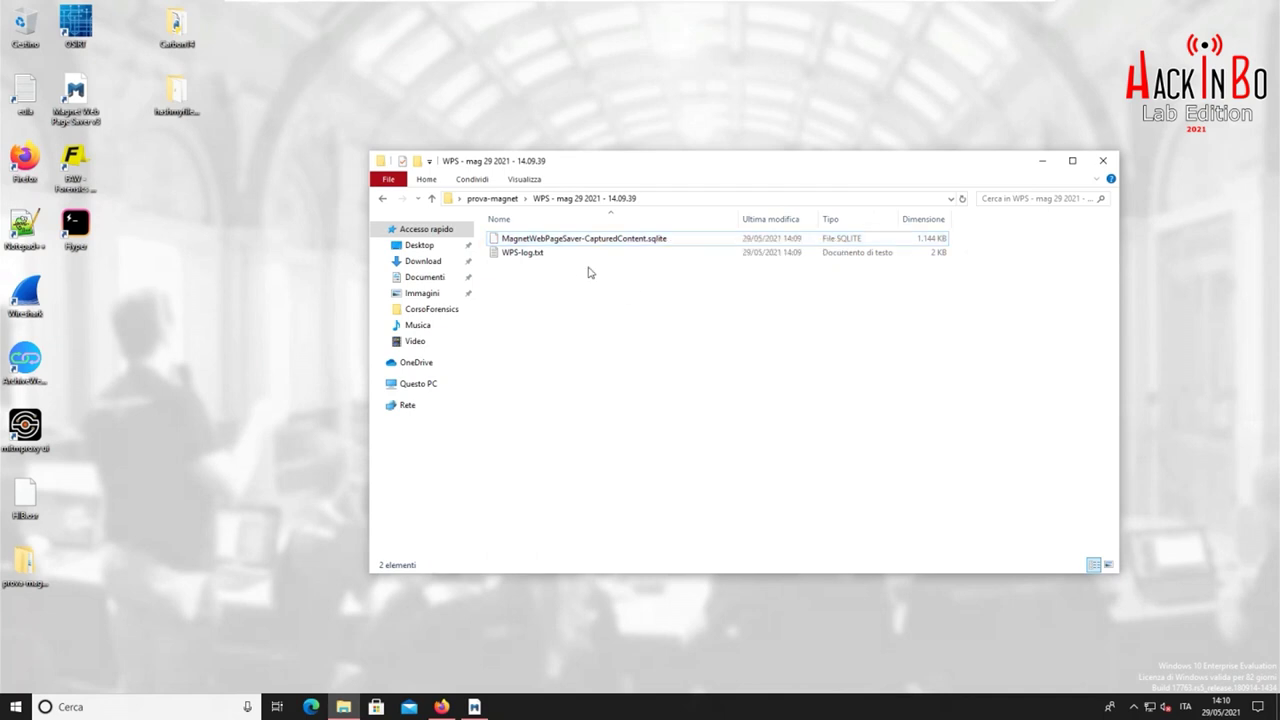
# Read WPS-log.txt's media download lines and User-Agent, then close Notepad and the folder
pyautogui.doubleClick(554, 254)
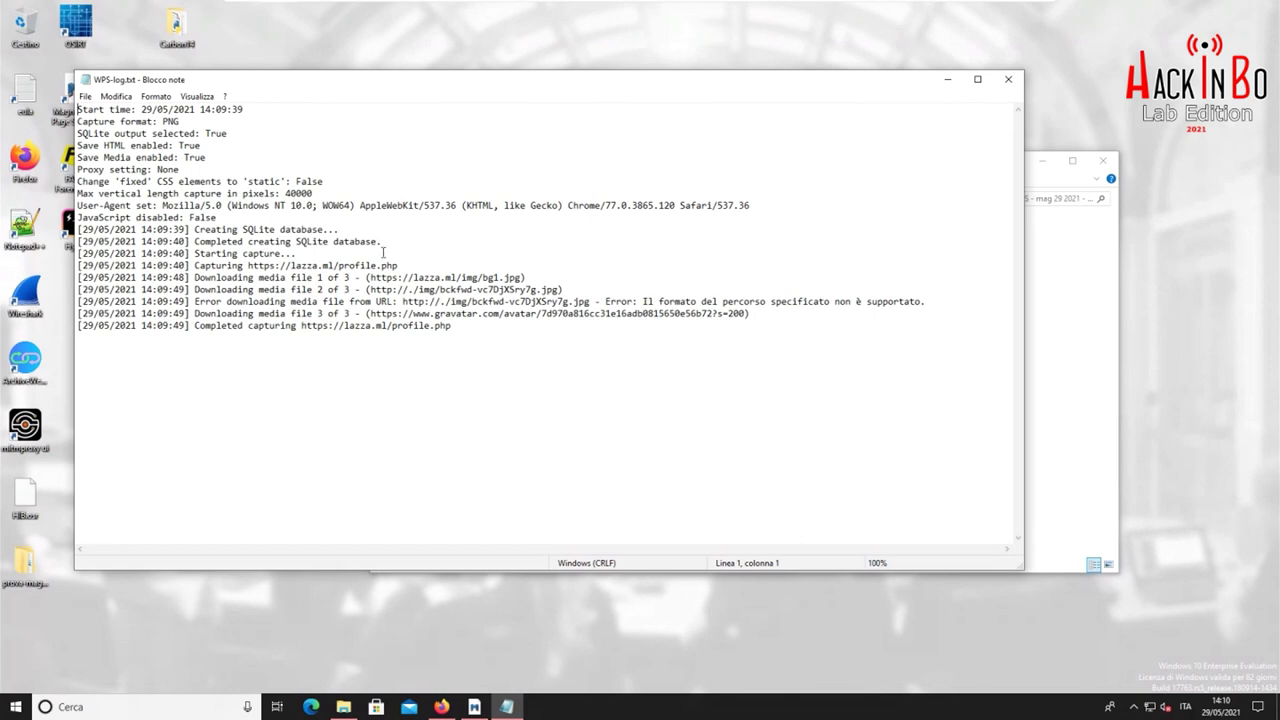
pyautogui.moveTo(194, 277); pyautogui.dragTo(460, 326)
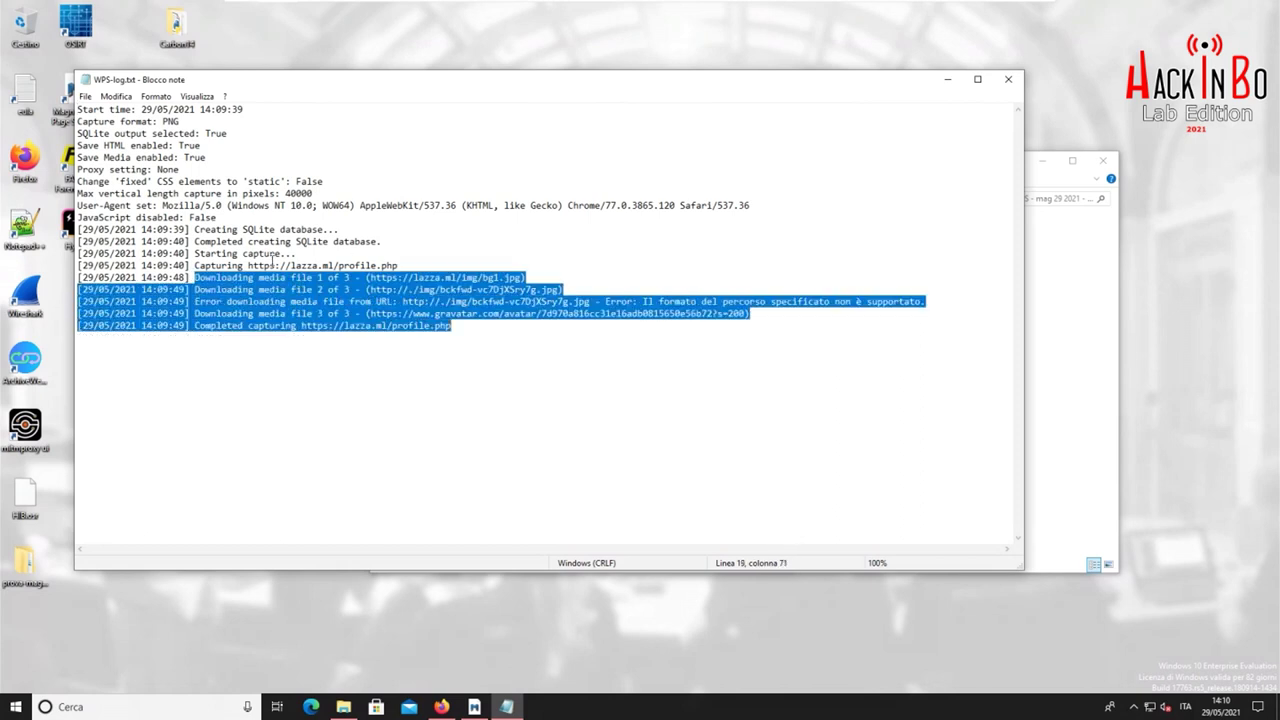
pyautogui.click(226, 266)
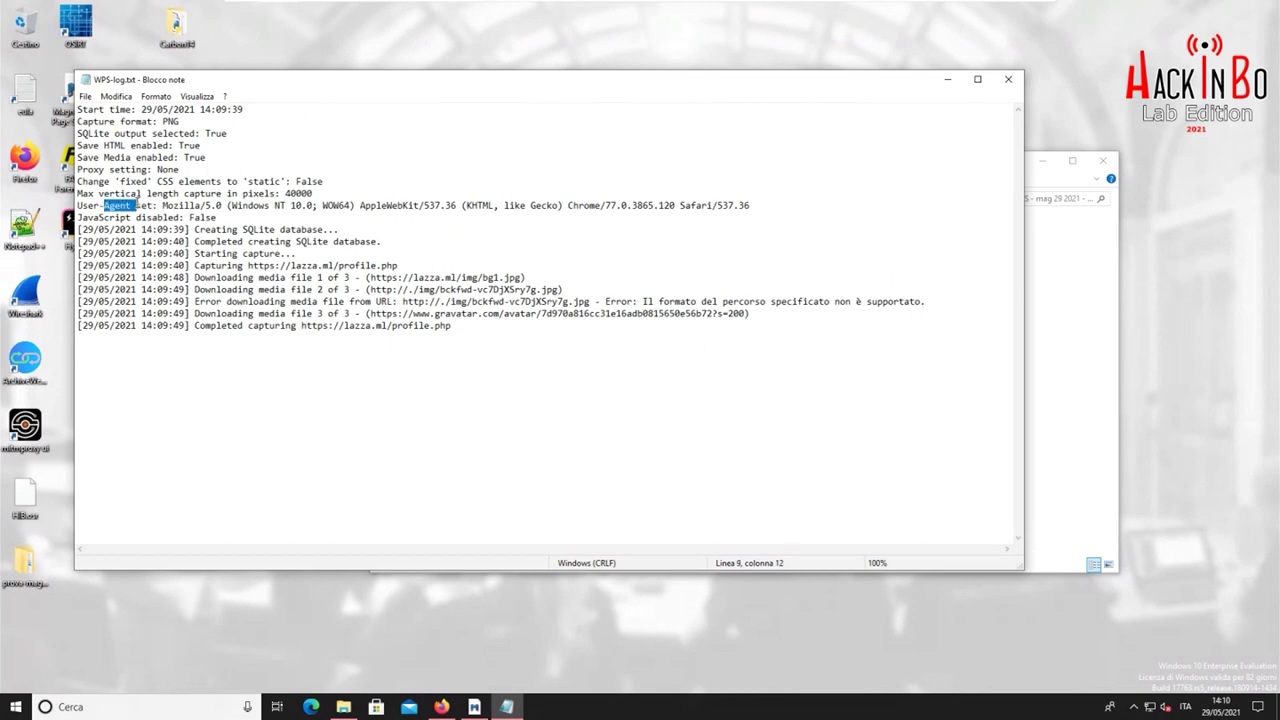
pyautogui.moveTo(138, 205); pyautogui.dragTo(816, 206)
pyautogui.click(1008, 79)
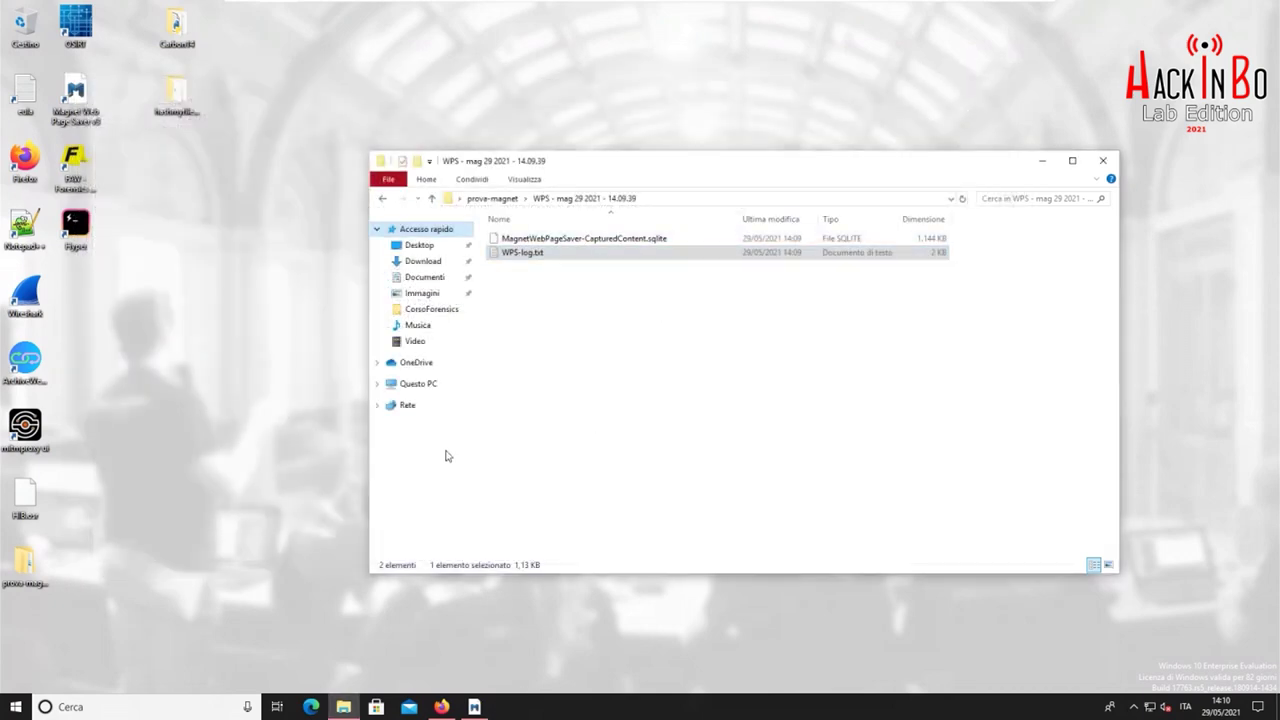
pyautogui.click(723, 322)
pyautogui.click(1104, 161)
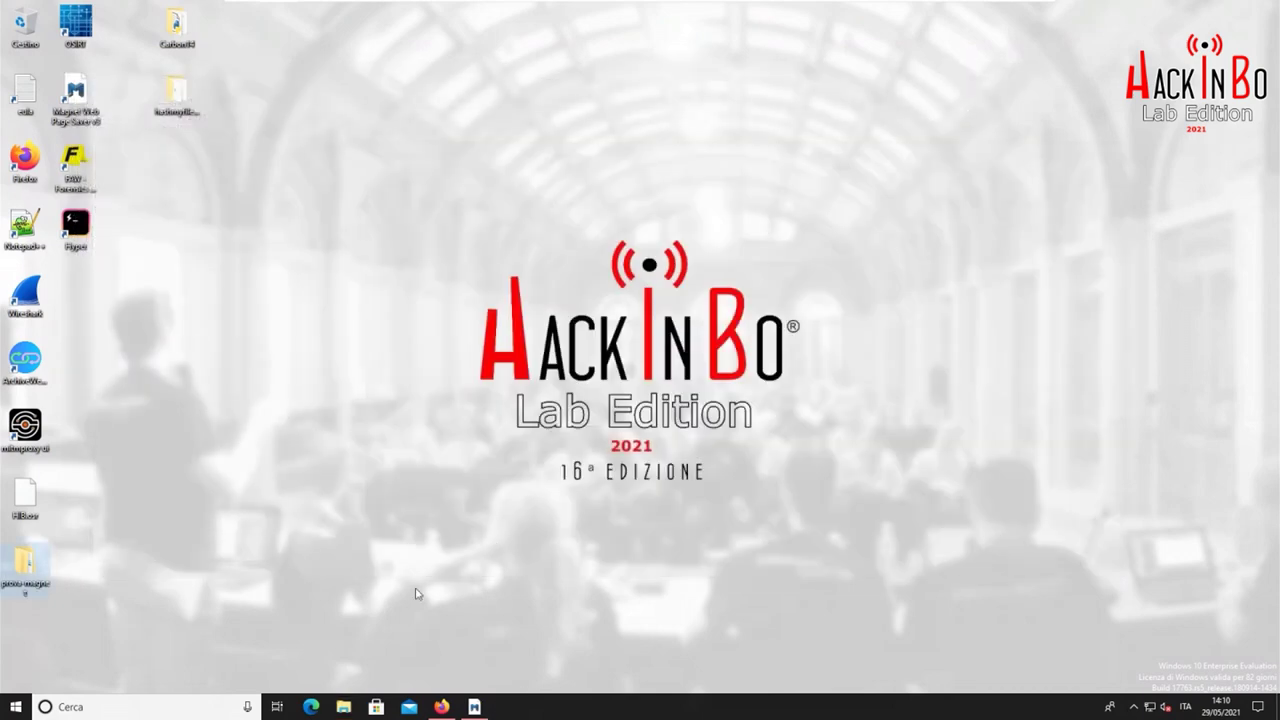
# Review the captured HackInBook profile preview top to bottom, close Web Page Saver, and select the FAW icon
pyautogui.click(474, 707)
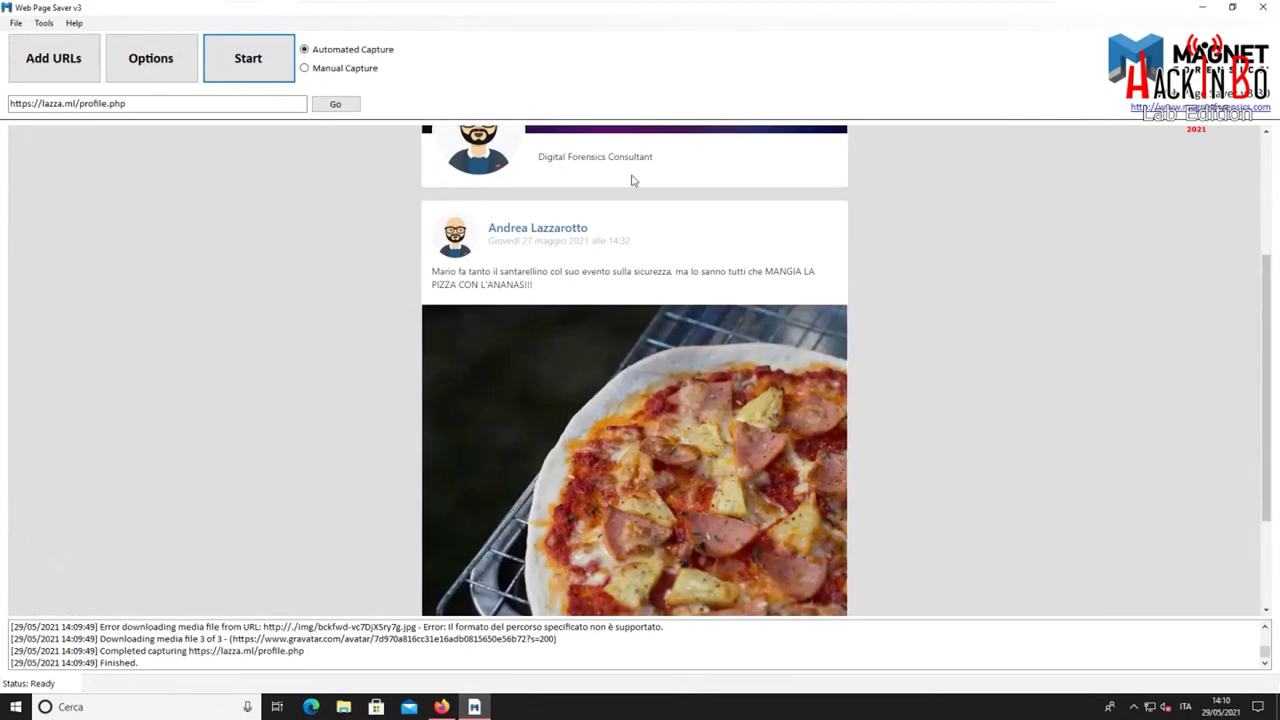
pyautogui.scroll(3, 934, 257)
pyautogui.scroll(-5, 939, 303)
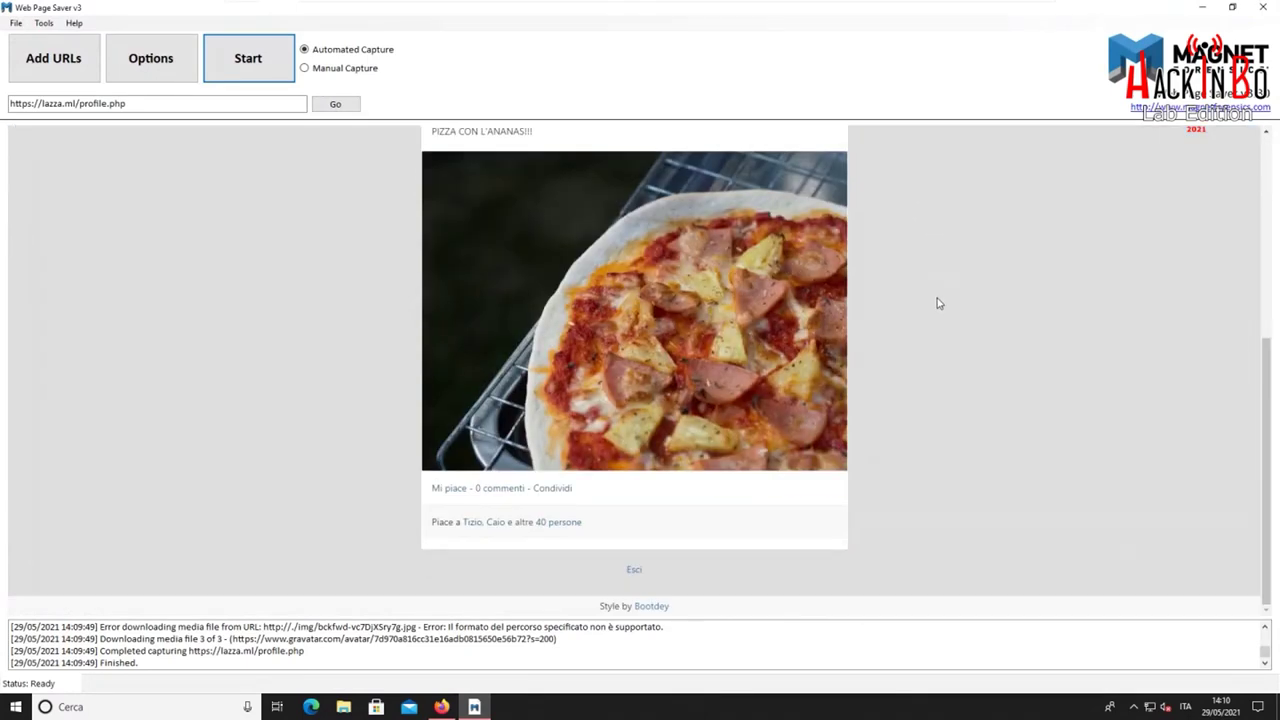
pyautogui.click(1263, 7)
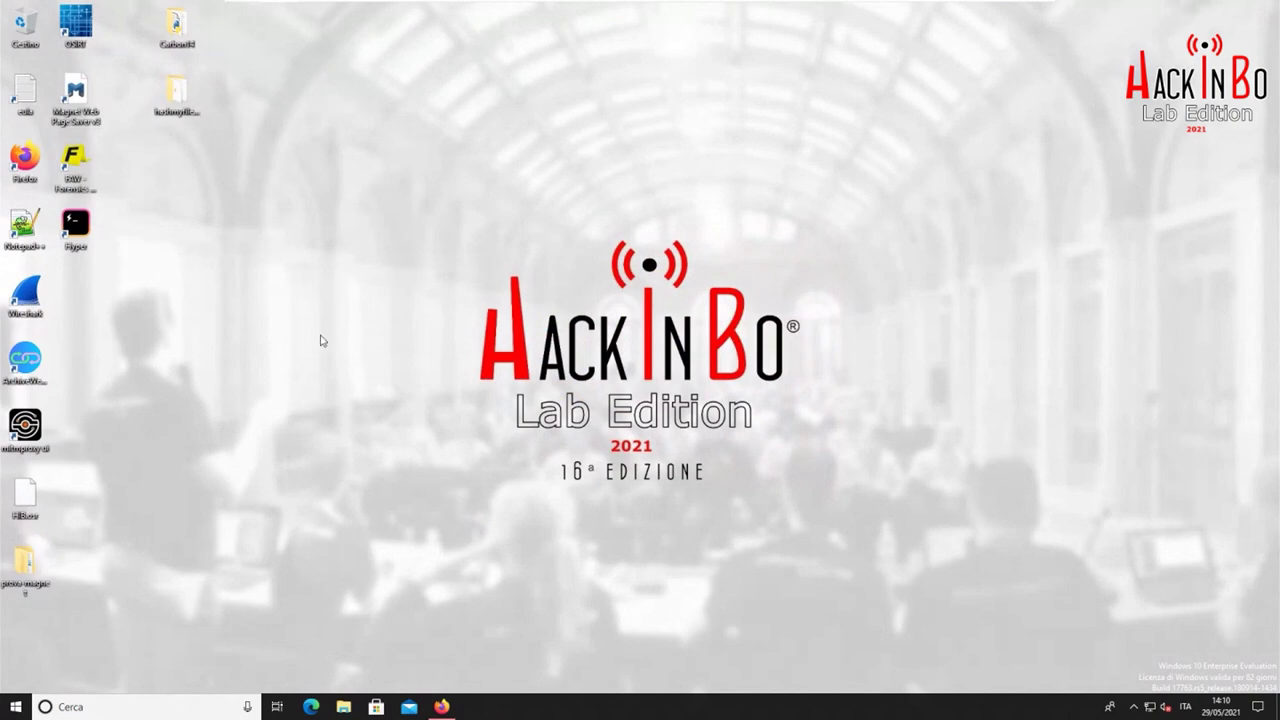
pyautogui.click(73, 165)
# Launch FAW as administrator, create a case with an auto-generated ID and the investigator name, and open website acquisition
pyautogui.doubleClick(73, 165)
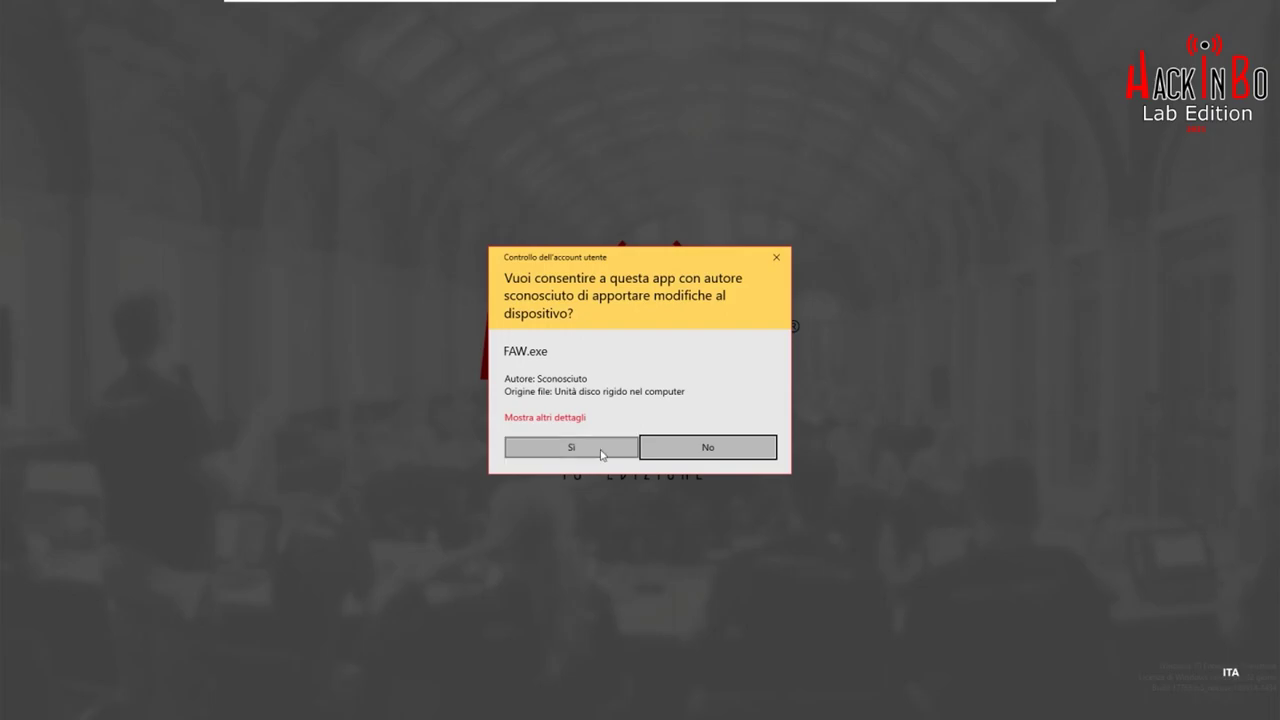
pyautogui.click(604, 451)
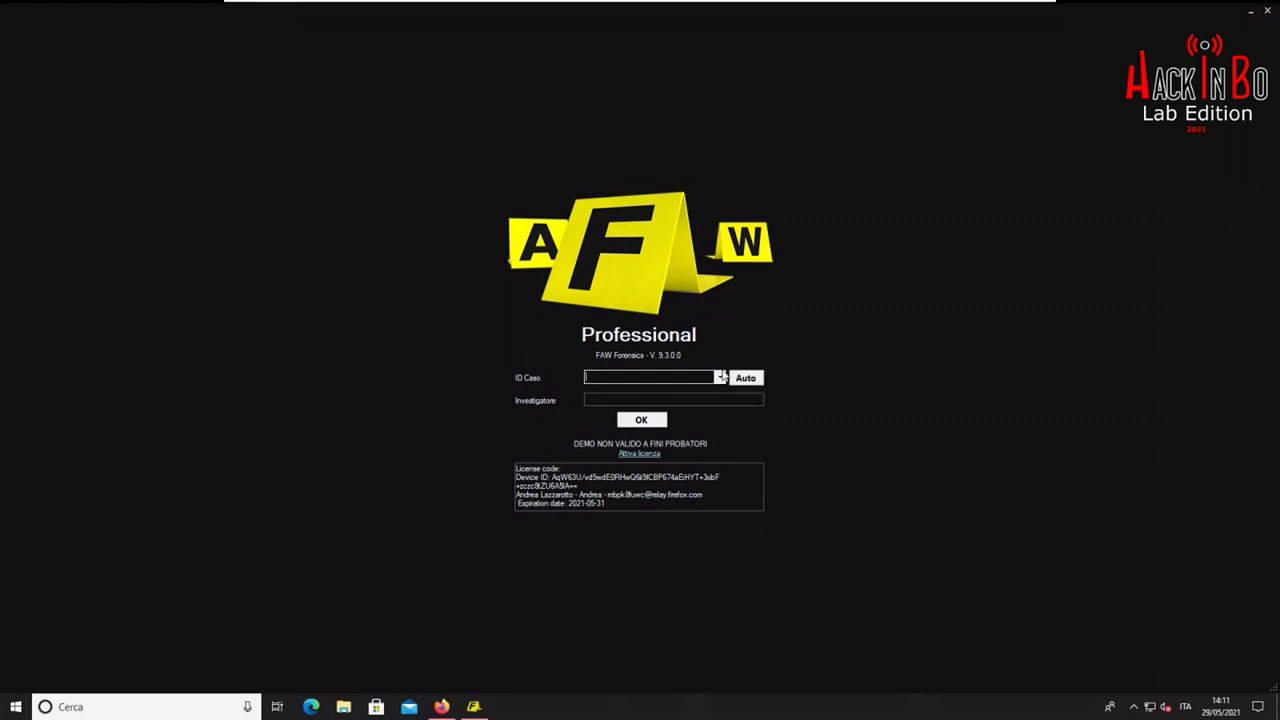
pyautogui.click(744, 380)
pyautogui.click(717, 397)
pyautogui.write('Andrea')
pyautogui.click(643, 420)
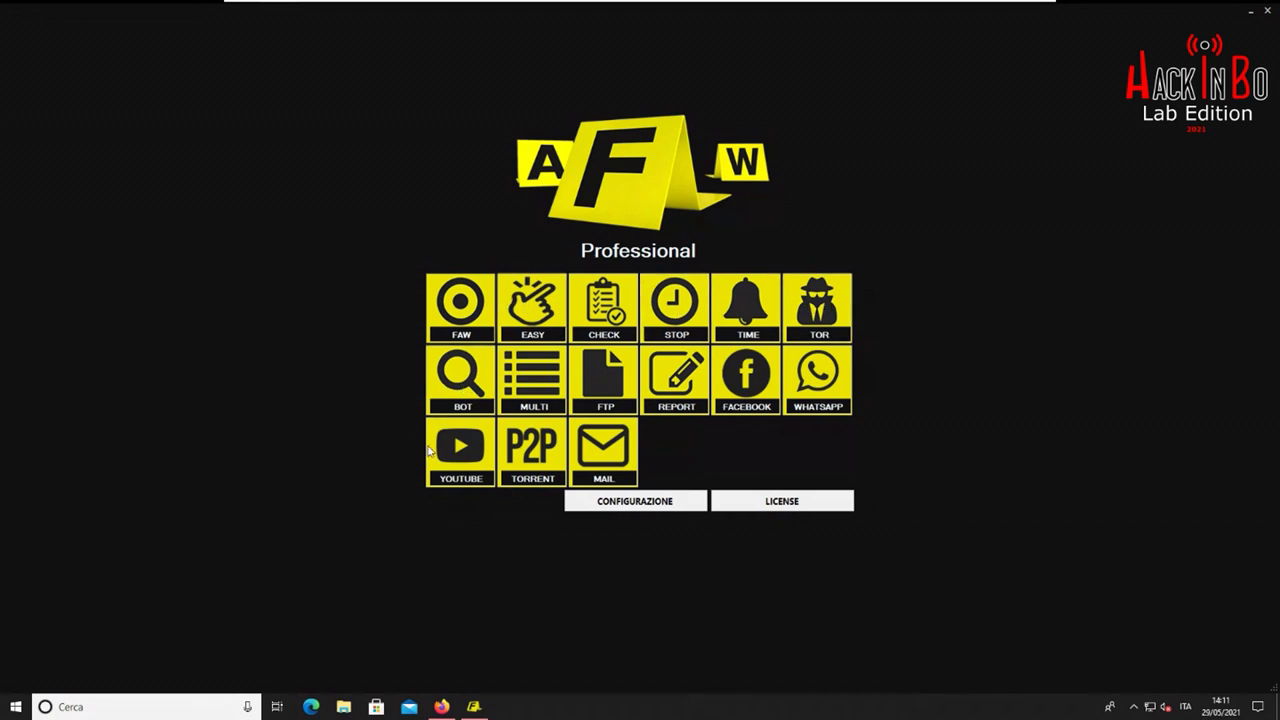
pyautogui.click(535, 307)
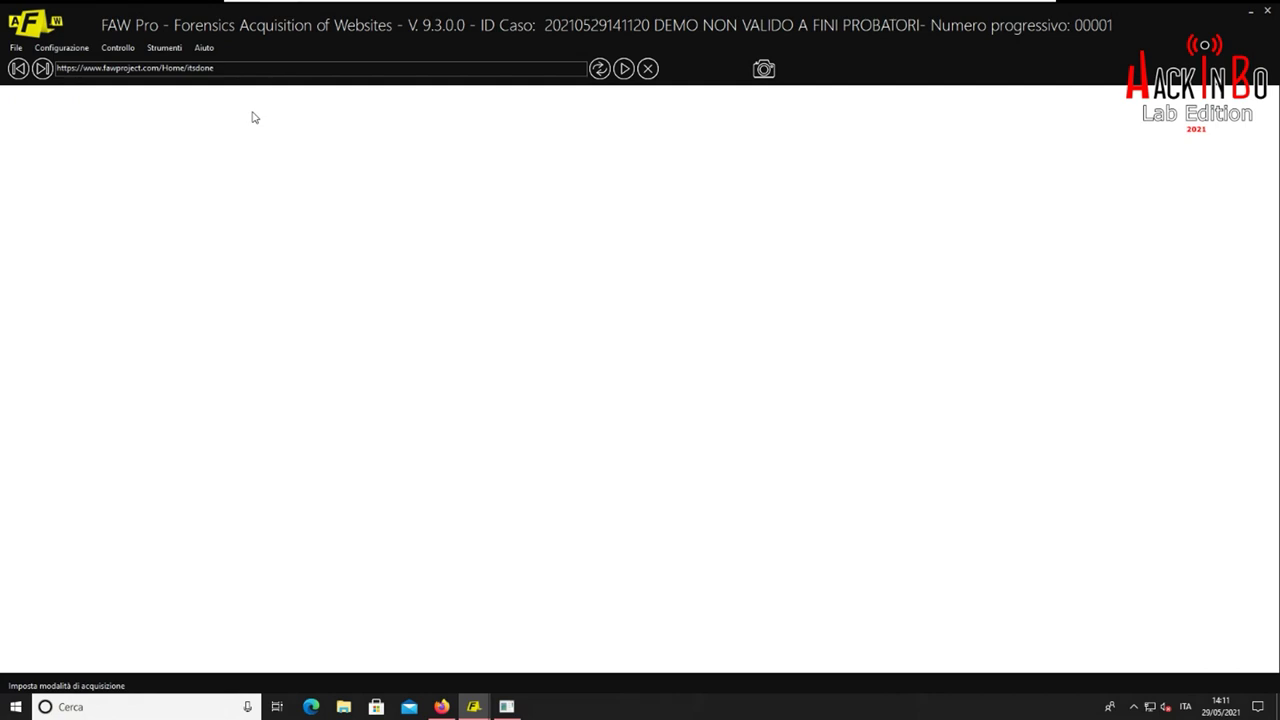
pyautogui.click(16, 47)
pyautogui.moveTo(60, 48)
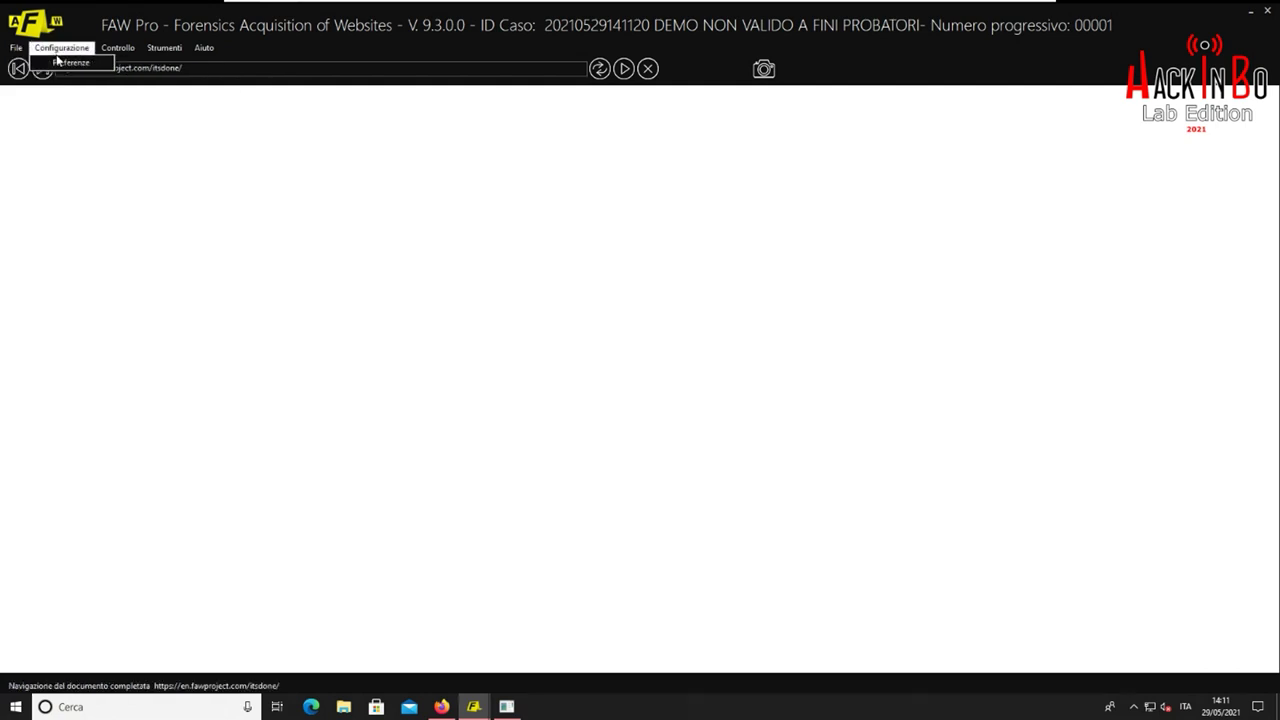
pyautogui.click(57, 61)
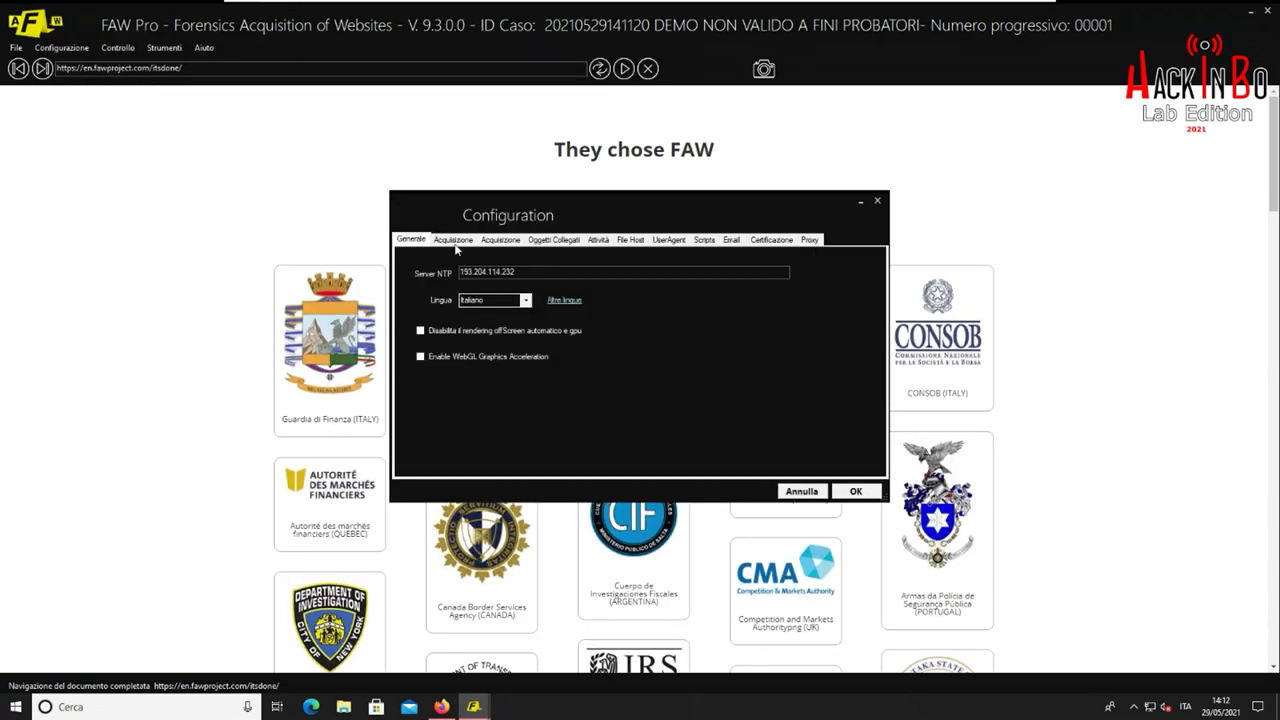
pyautogui.click(453, 240)
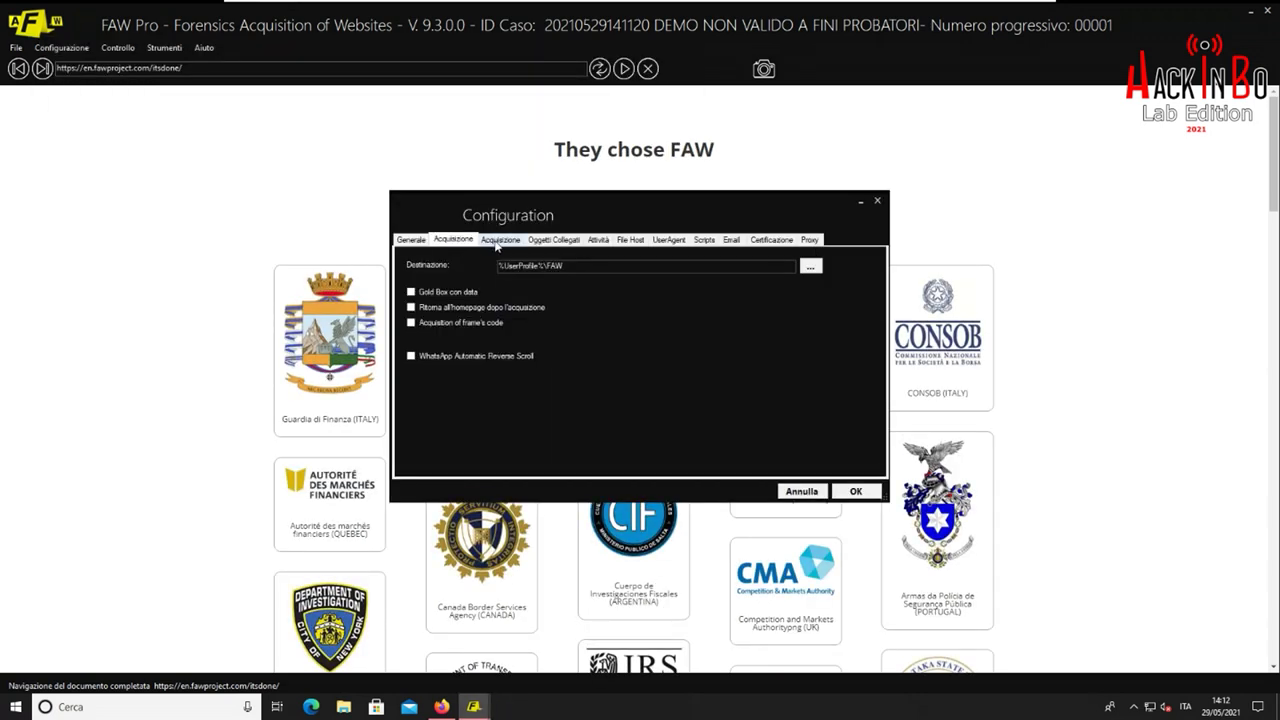
pyautogui.click(498, 241)
pyautogui.click(537, 241)
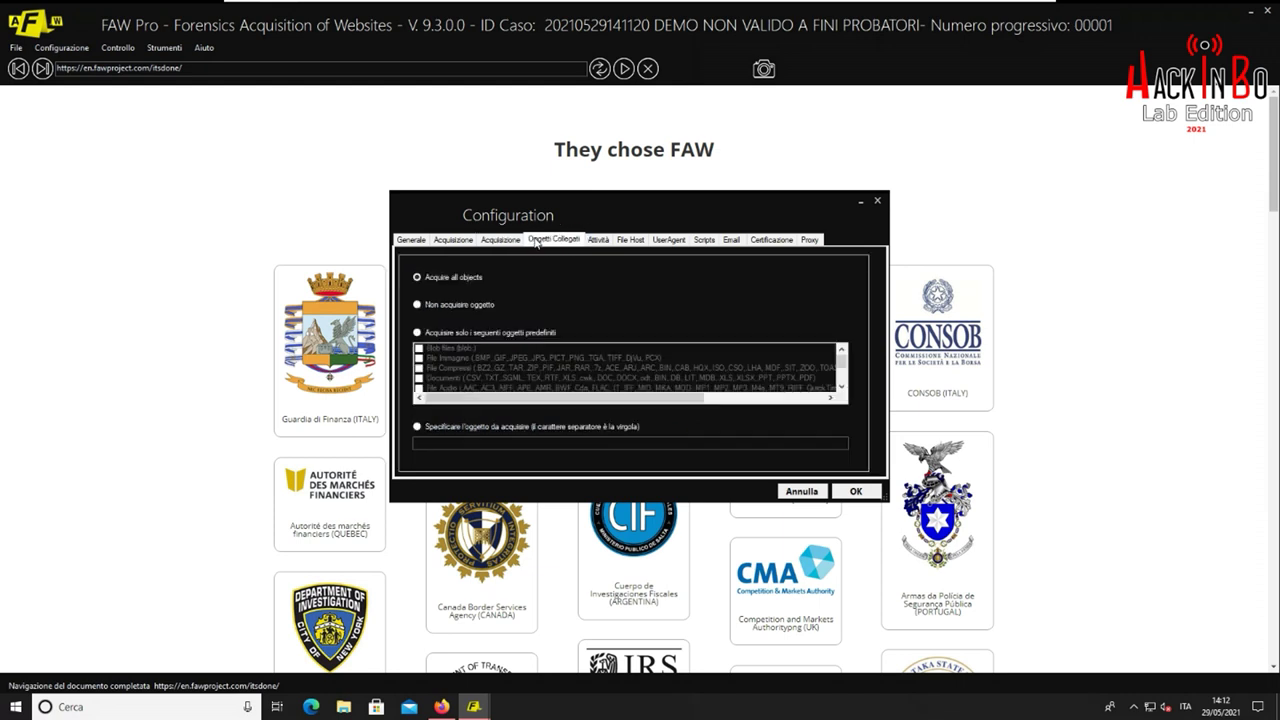
pyautogui.click(597, 241)
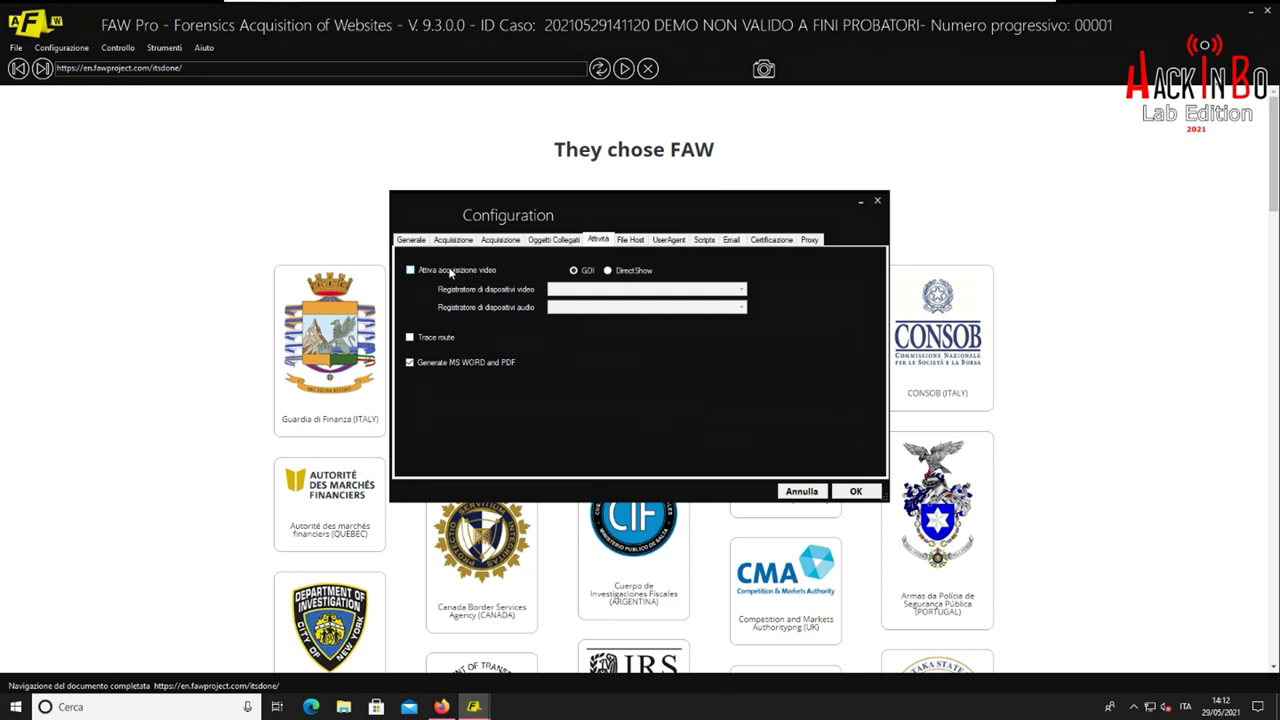
pyautogui.click(856, 491)
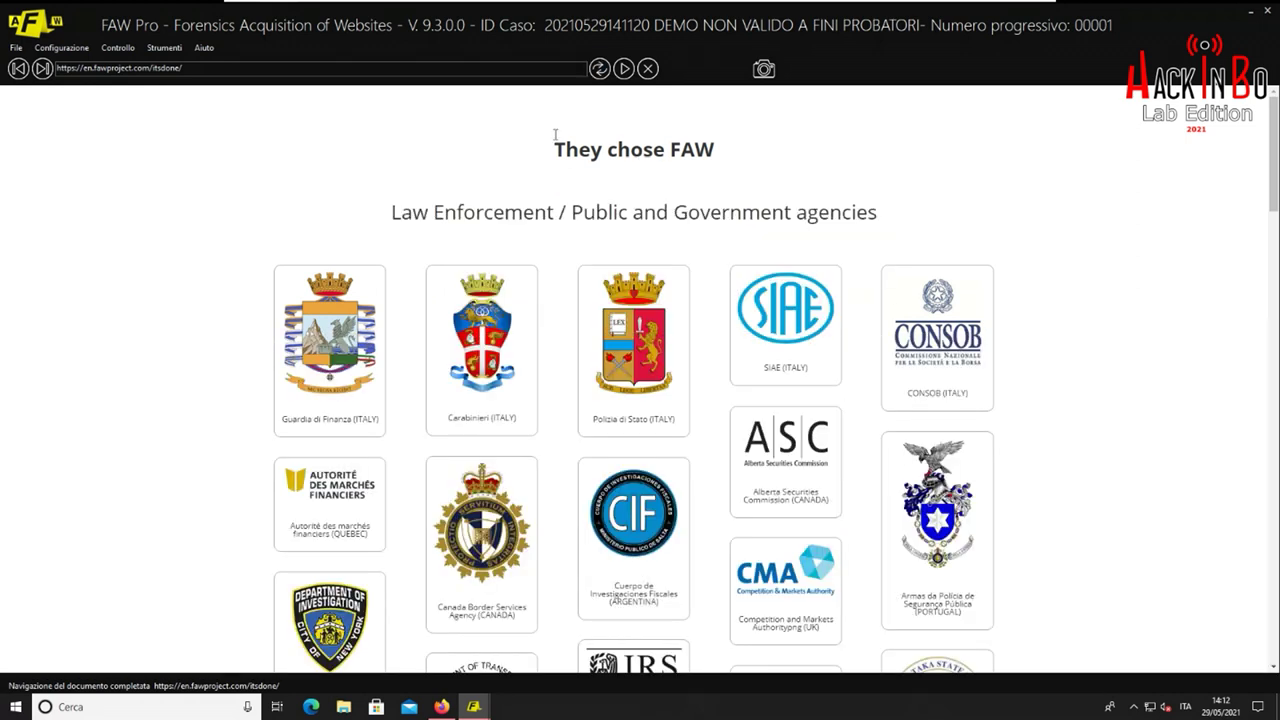
pyautogui.click(212, 69)
pyautogui.write('https://lazza.ml/profile.php')
pyautogui.press('Return')
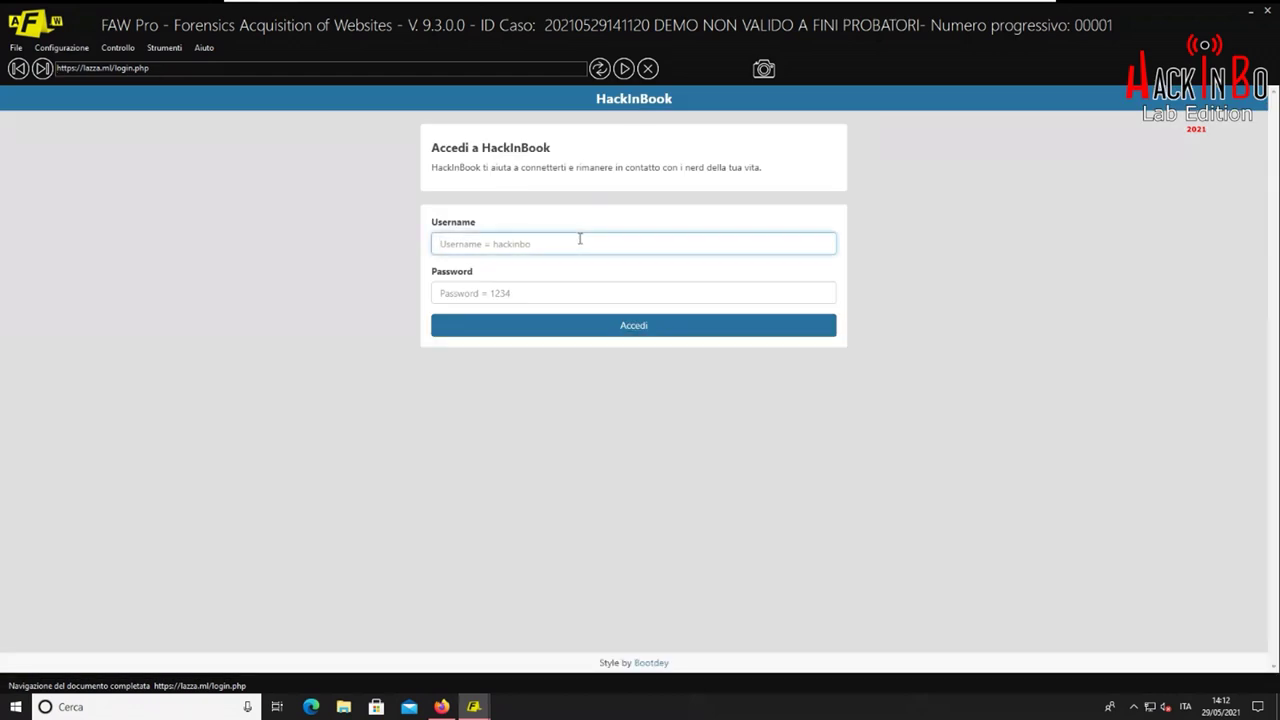
# Log in to HackInBook with the account username and password, then snapshot the profile page
pyautogui.write('hackinbo')
pyautogui.press('Tab')
pyautogui.write('1')
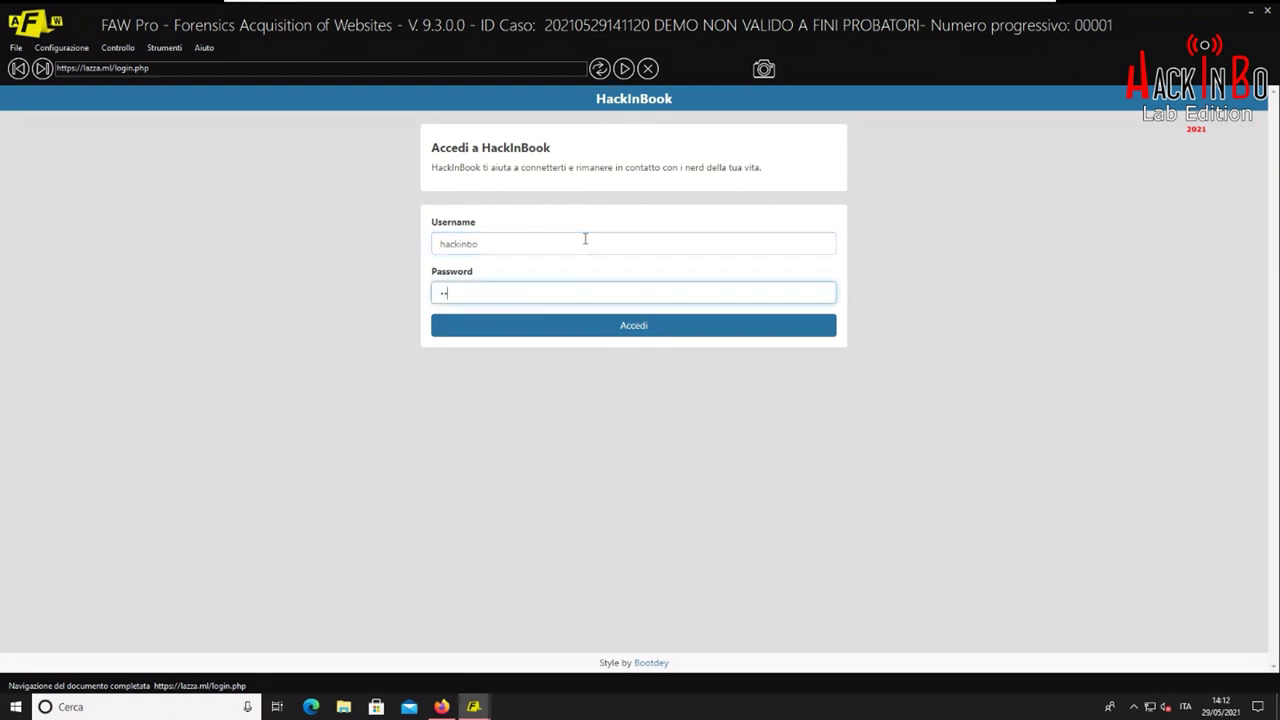
pyautogui.click(617, 328)
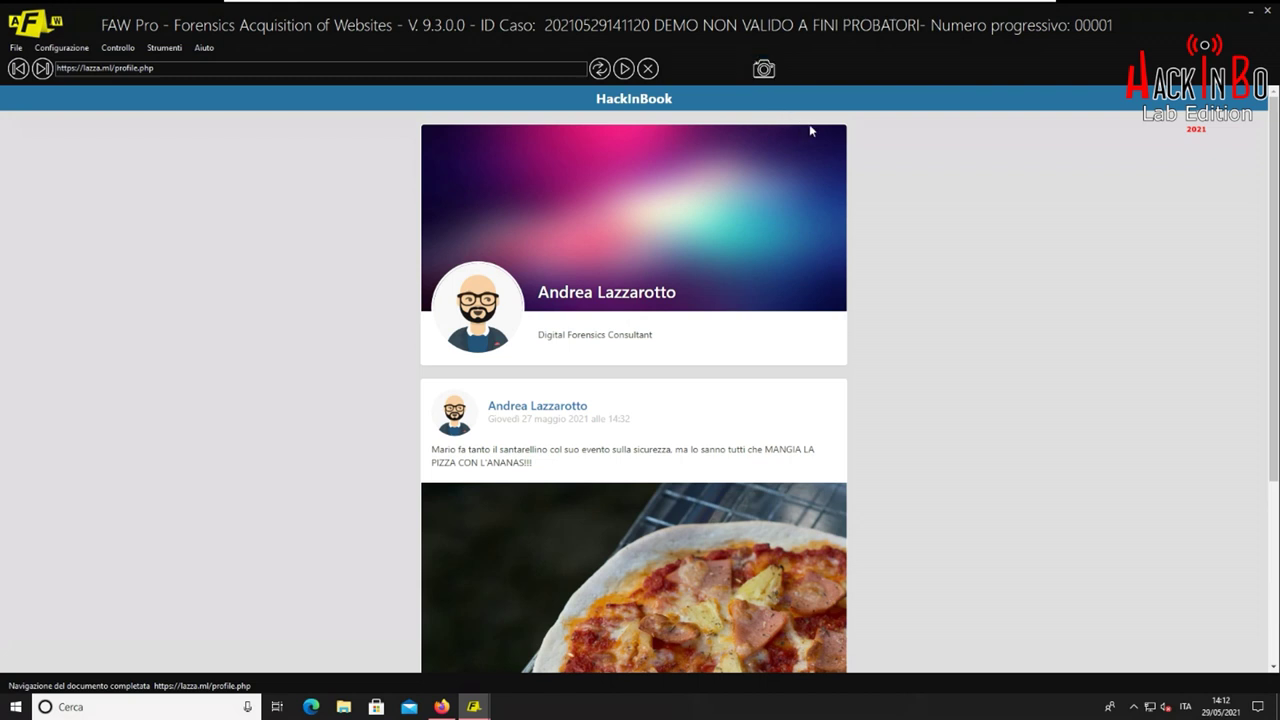
pyautogui.click(768, 70)
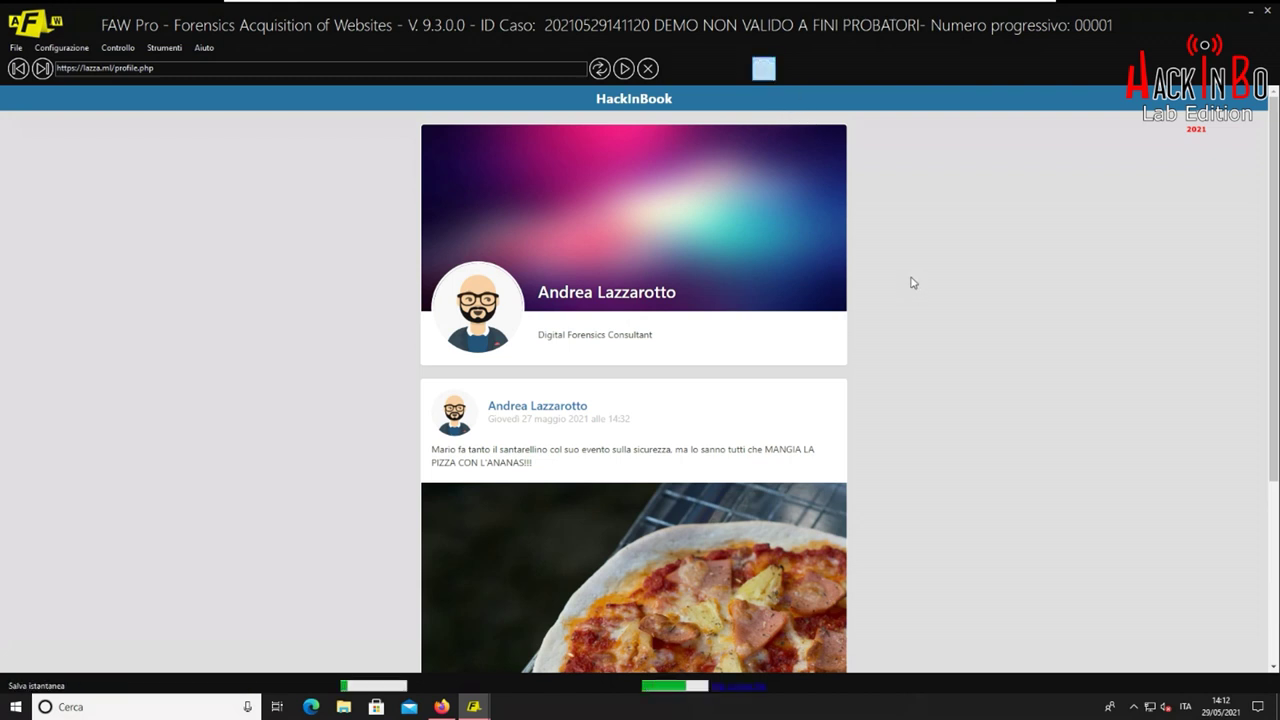
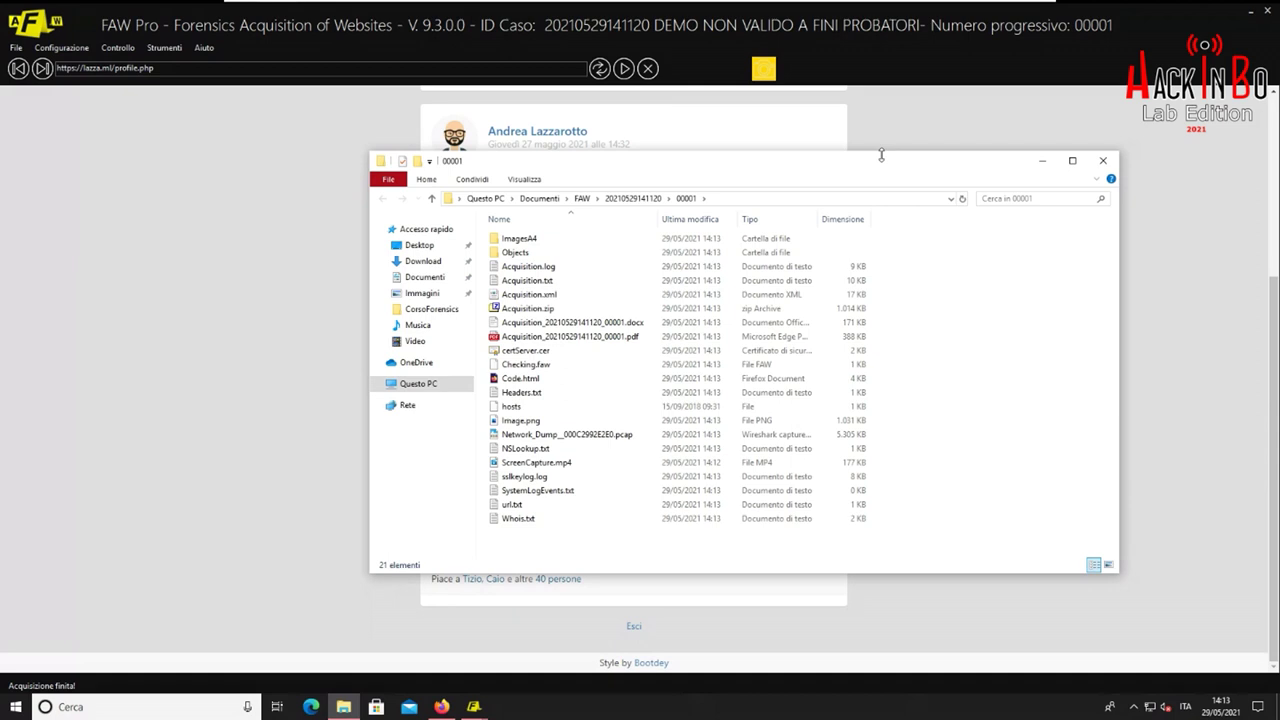
# Open Network_Dump_000C2992E2E0.pcap from folder 00001 in Wireshark
pyautogui.moveTo(881, 162); pyautogui.dragTo(841, 129)
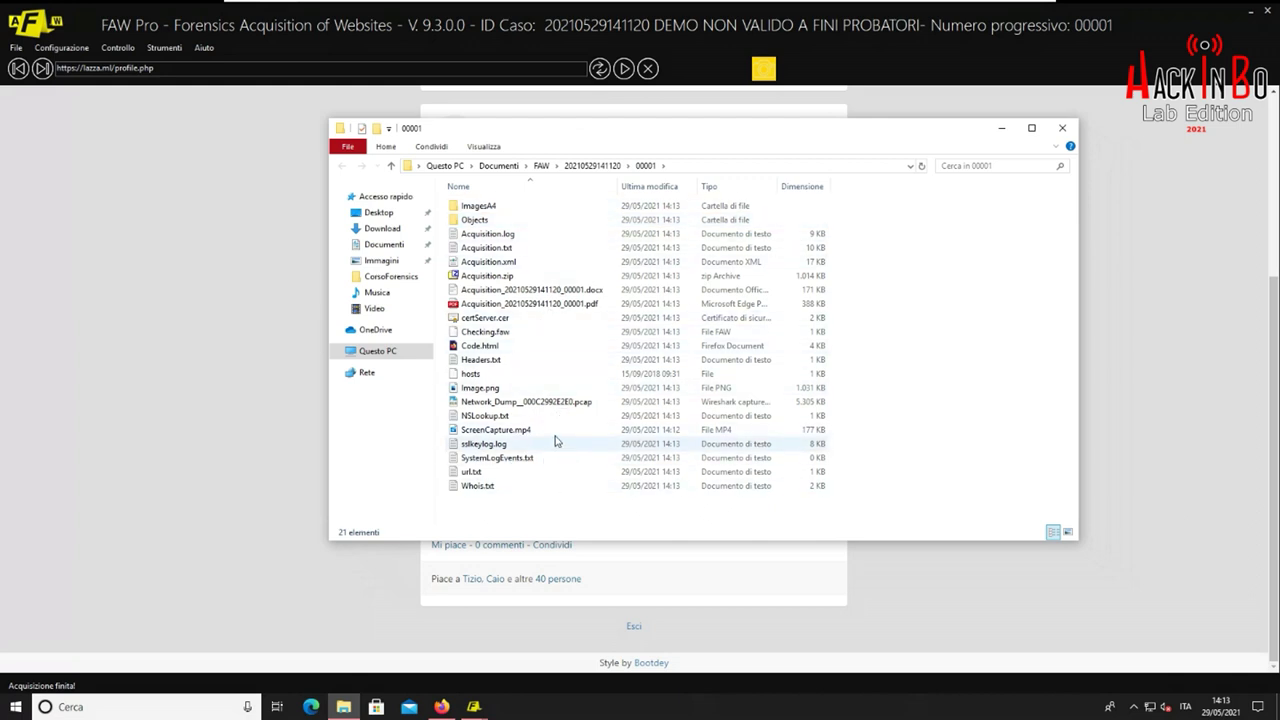
pyautogui.click(553, 404)
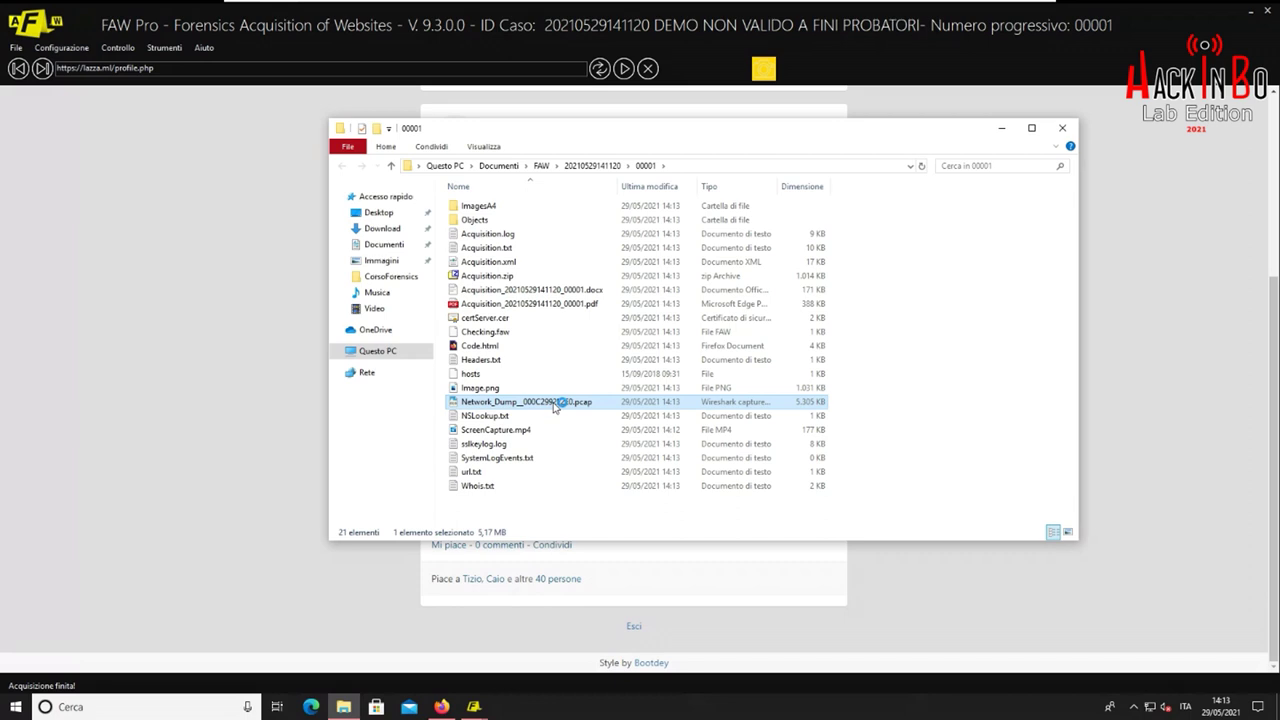
pyautogui.doubleClick(553, 404)
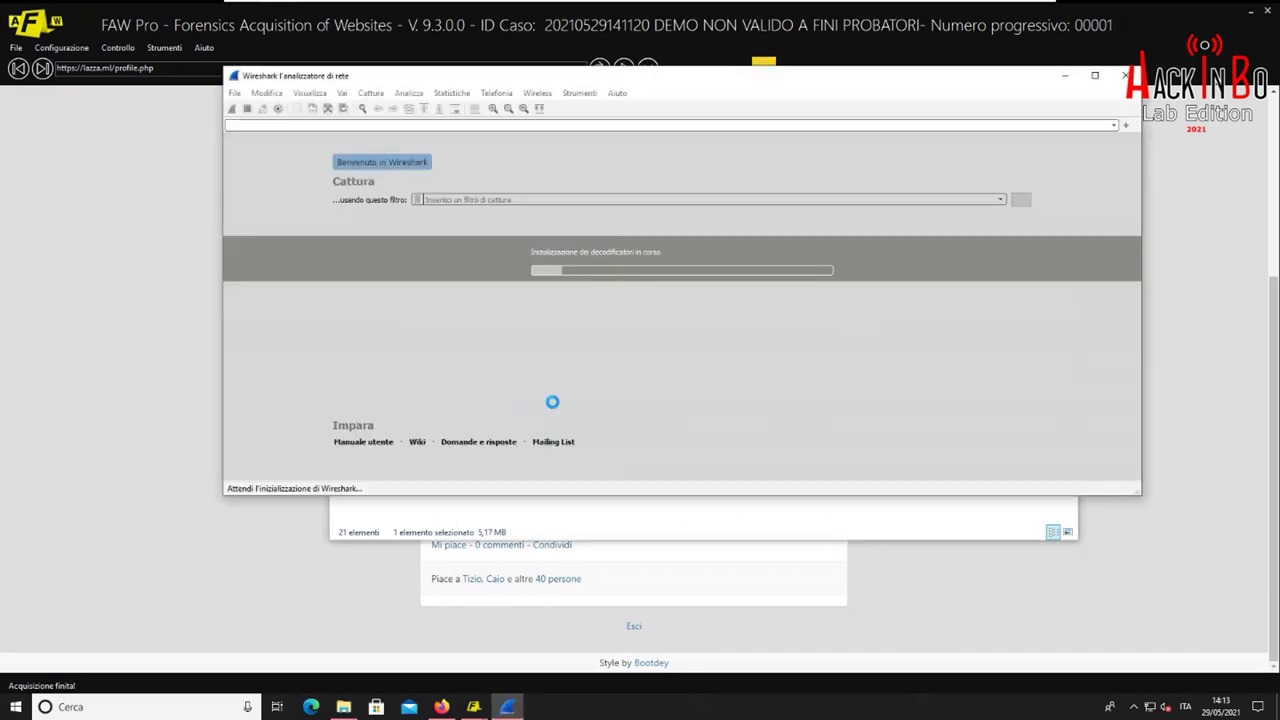
pyautogui.moveTo(831, 81); pyautogui.dragTo(829, 73)
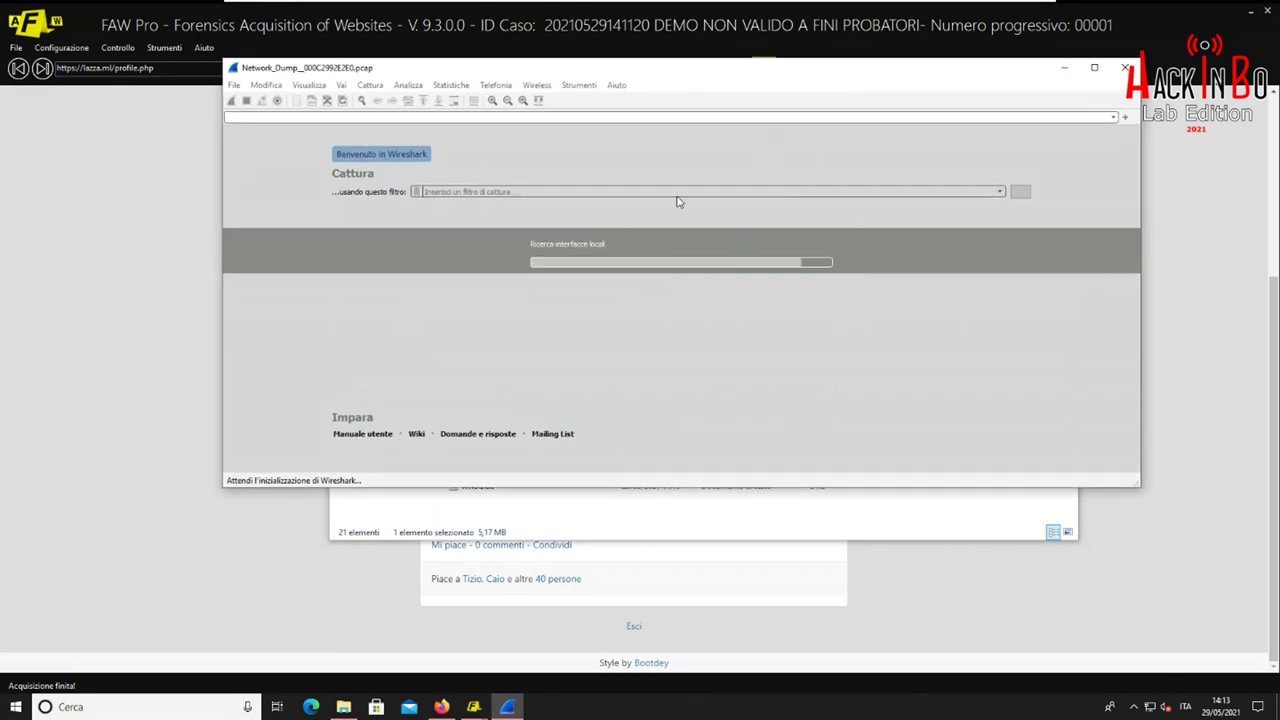
pyautogui.scroll(-15, 612, 200)
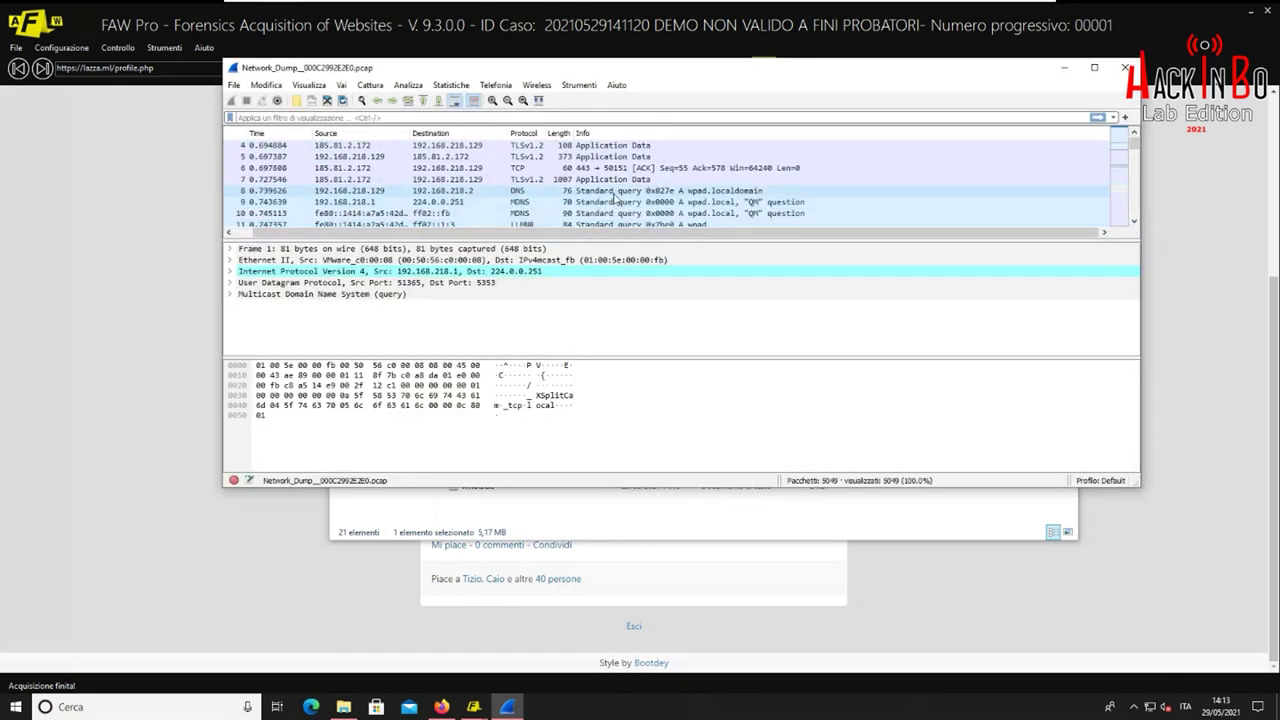
pyautogui.scroll(-20, 612, 200)
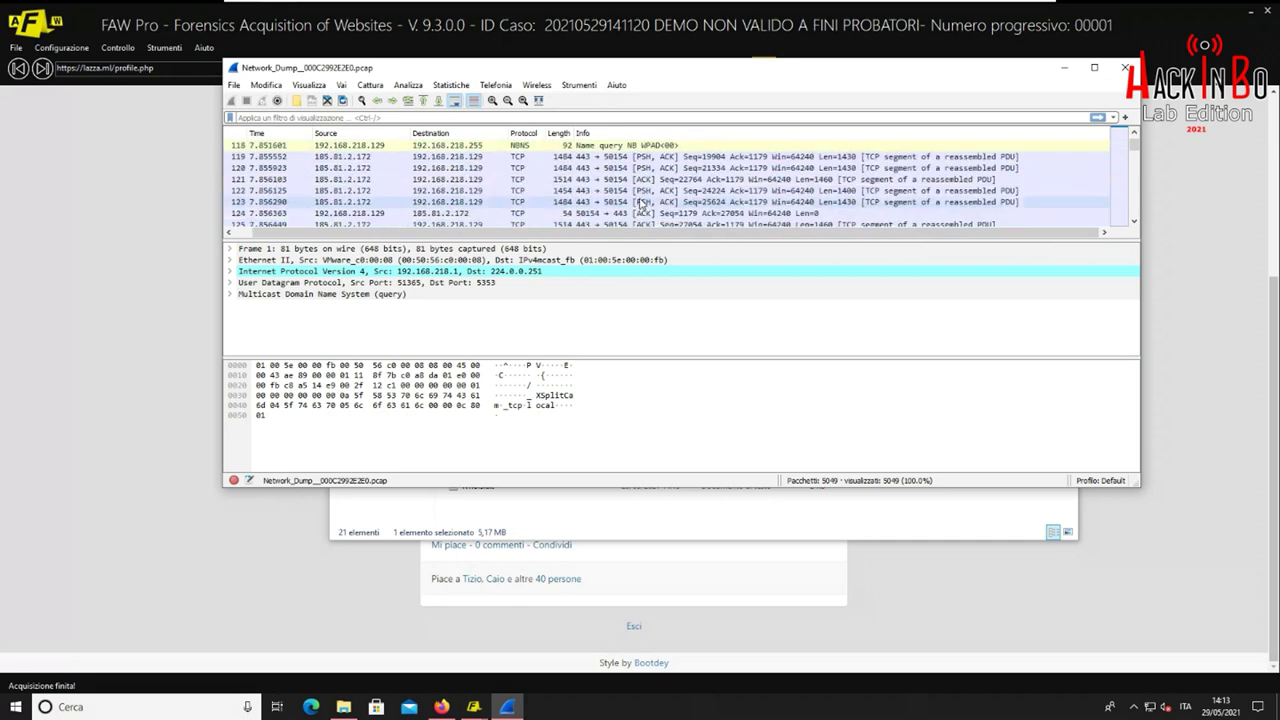
pyautogui.scroll(-20, 650, 210)
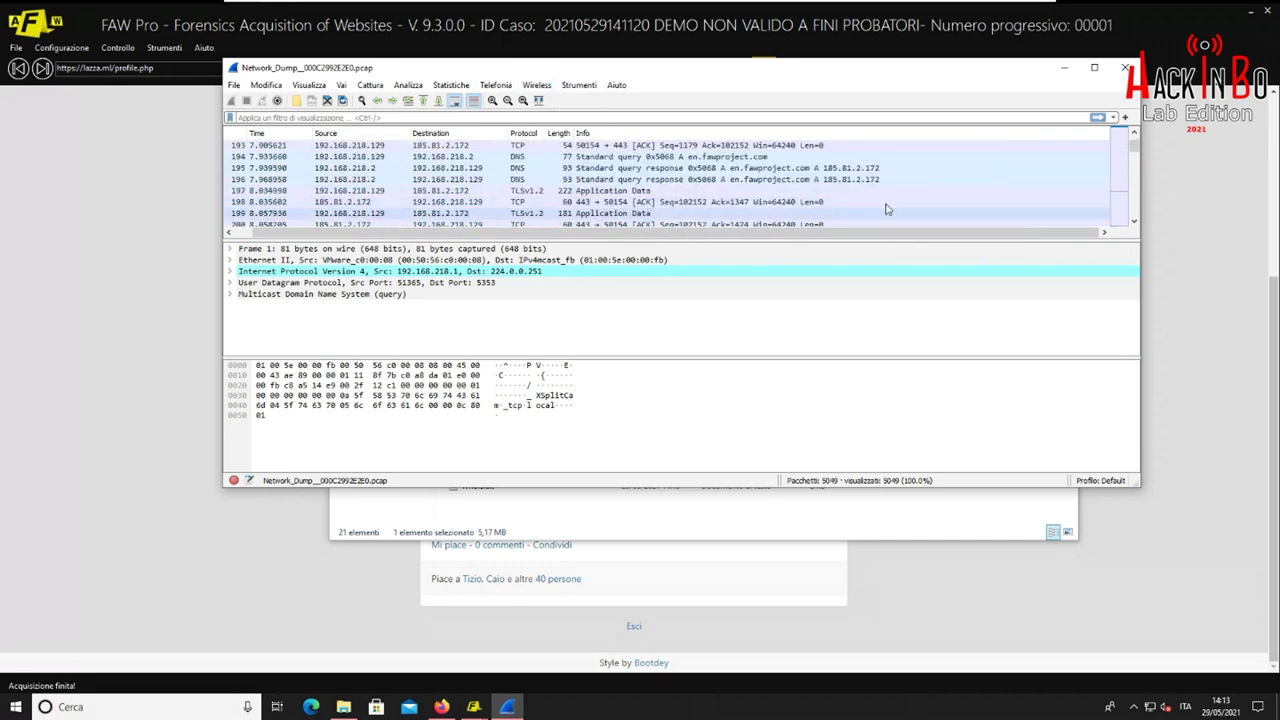
pyautogui.moveTo(1135, 152); pyautogui.dragTo(1135, 138)
pyautogui.click(266, 85)
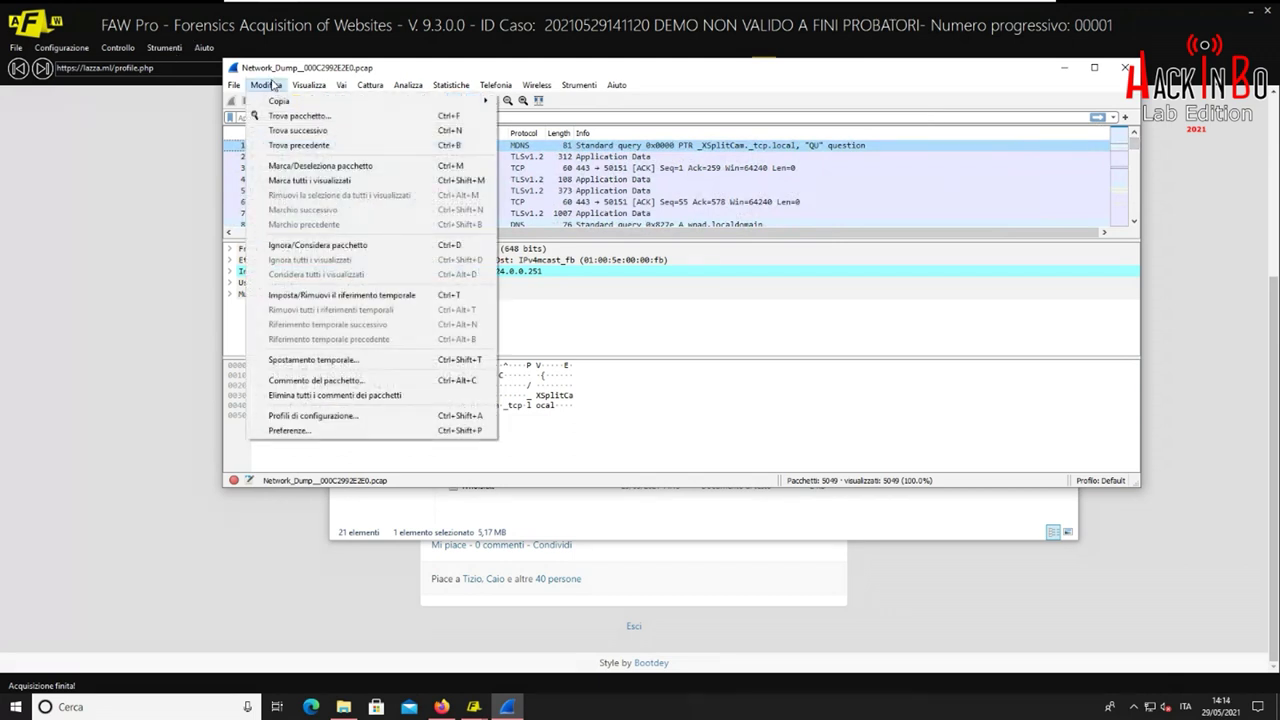
pyautogui.moveTo(313, 85)
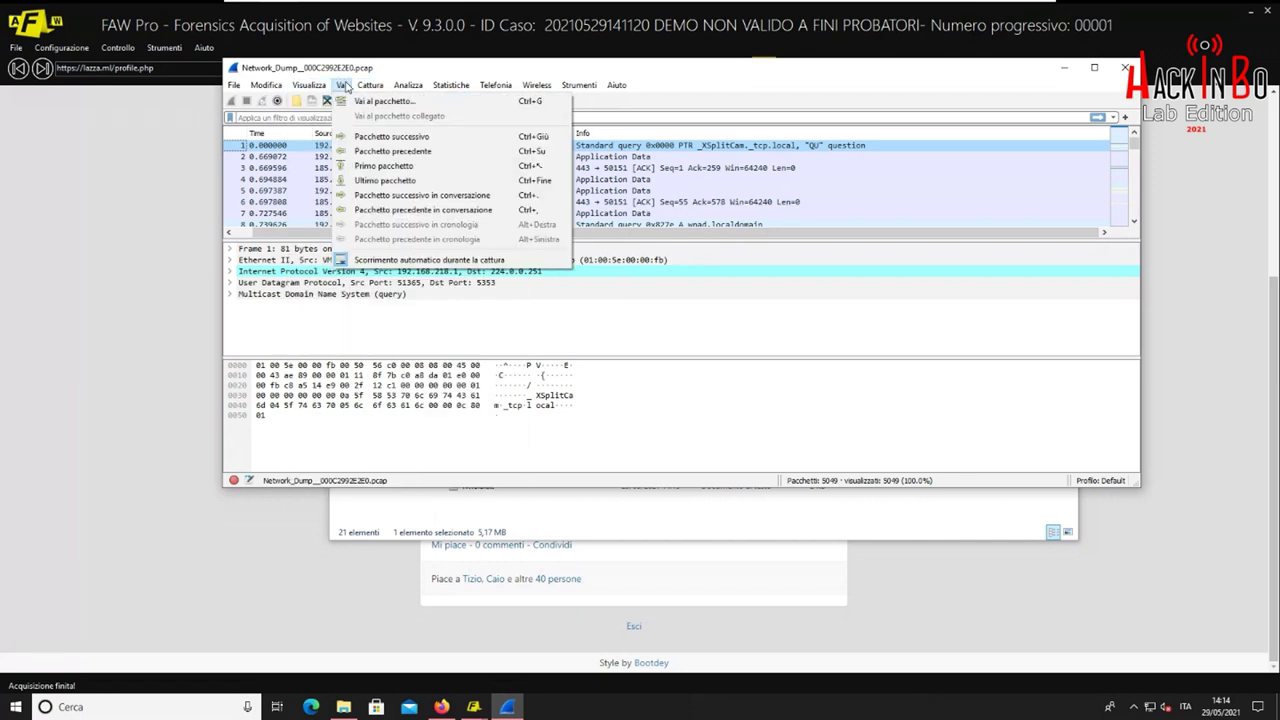
pyautogui.click(345, 87)
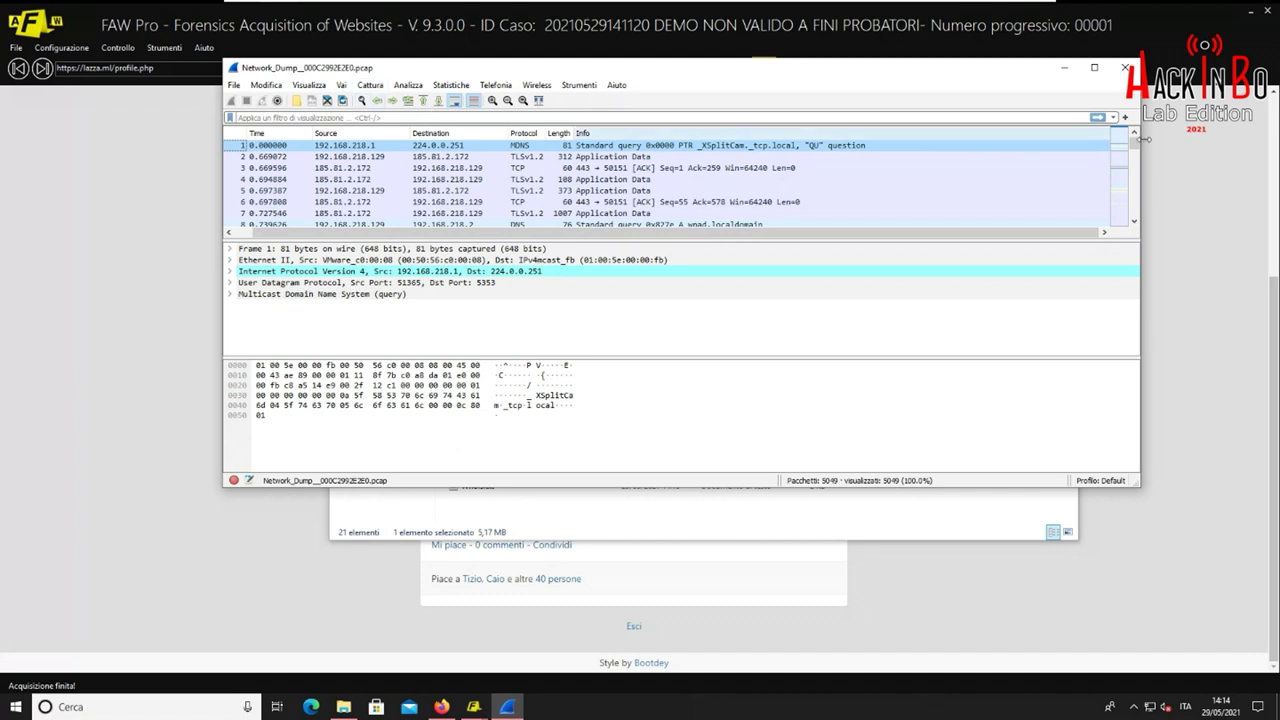
pyautogui.click(1125, 68)
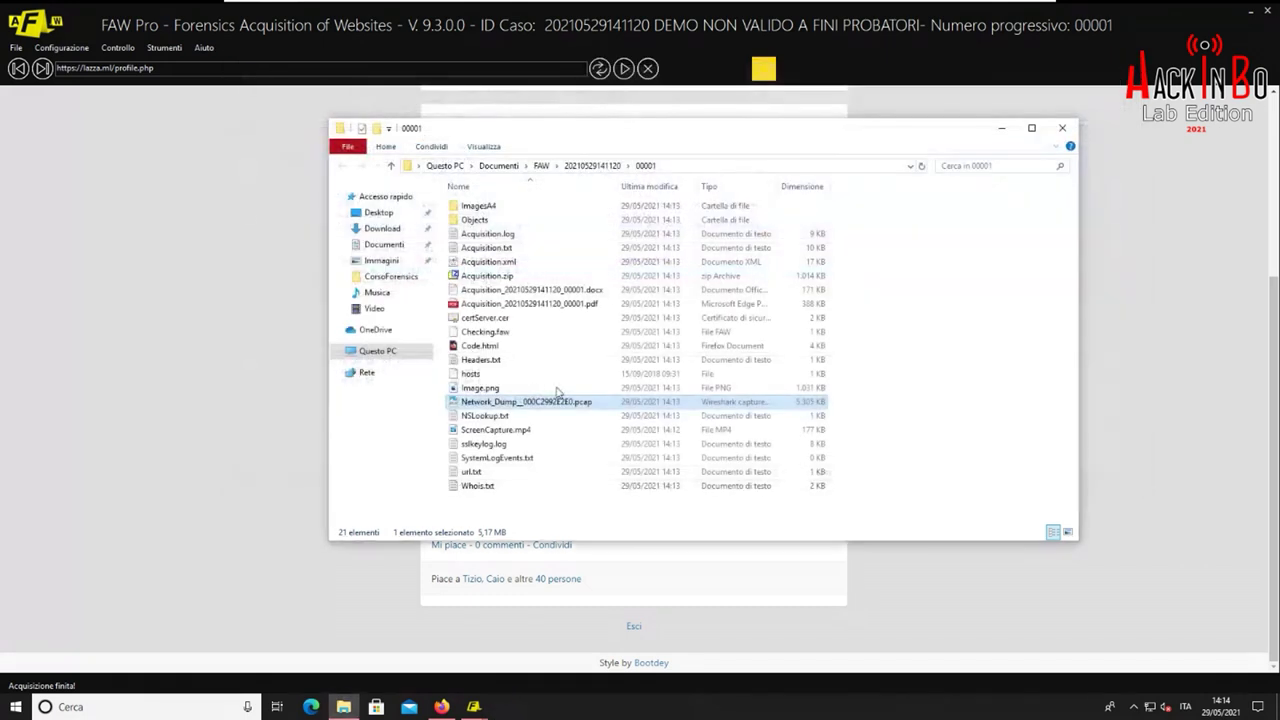
# Browse the ImagesA4 and Objects subfolders, then bring up Acquisition.log's context menu
pyautogui.click(508, 446)
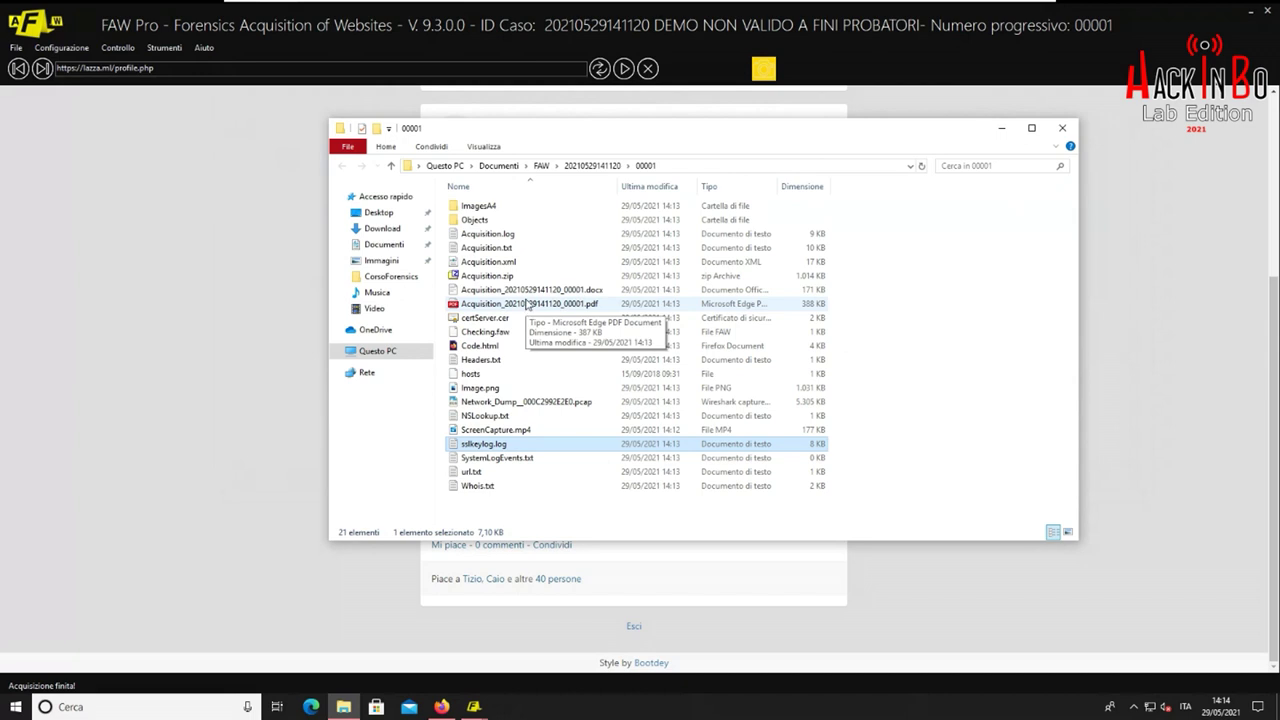
pyautogui.doubleClick(515, 207)
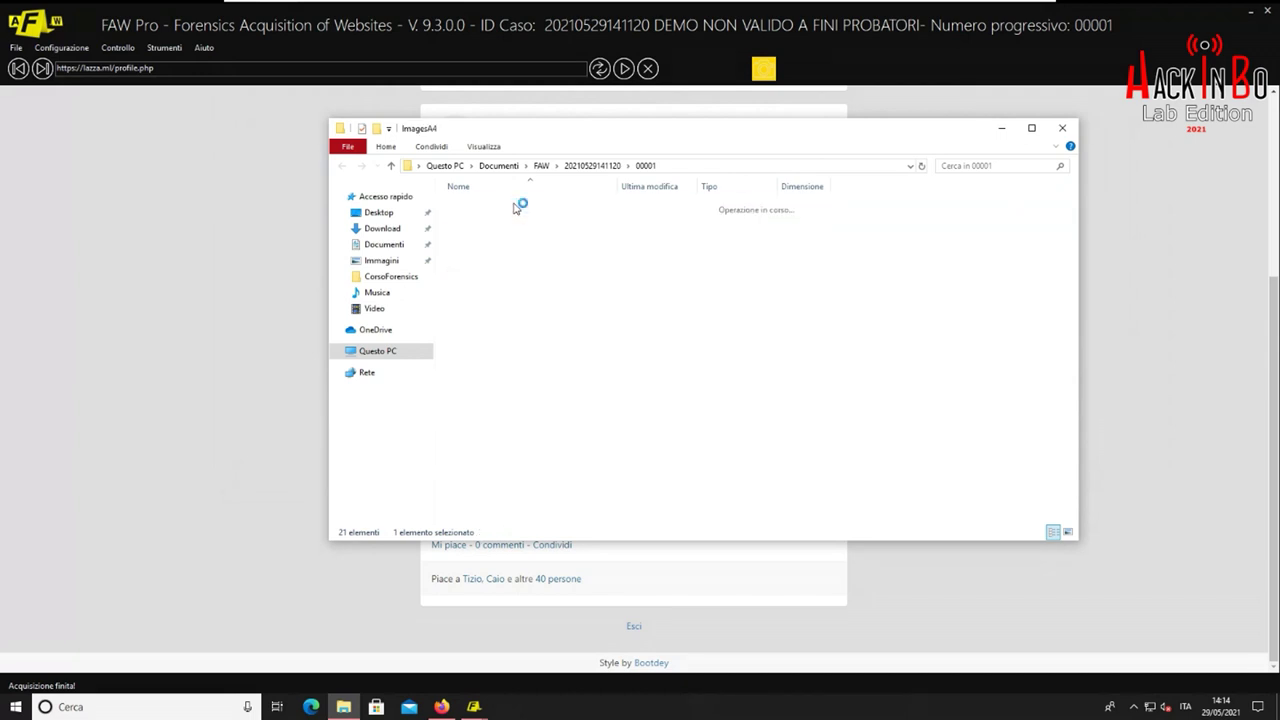
pyautogui.click(341, 167)
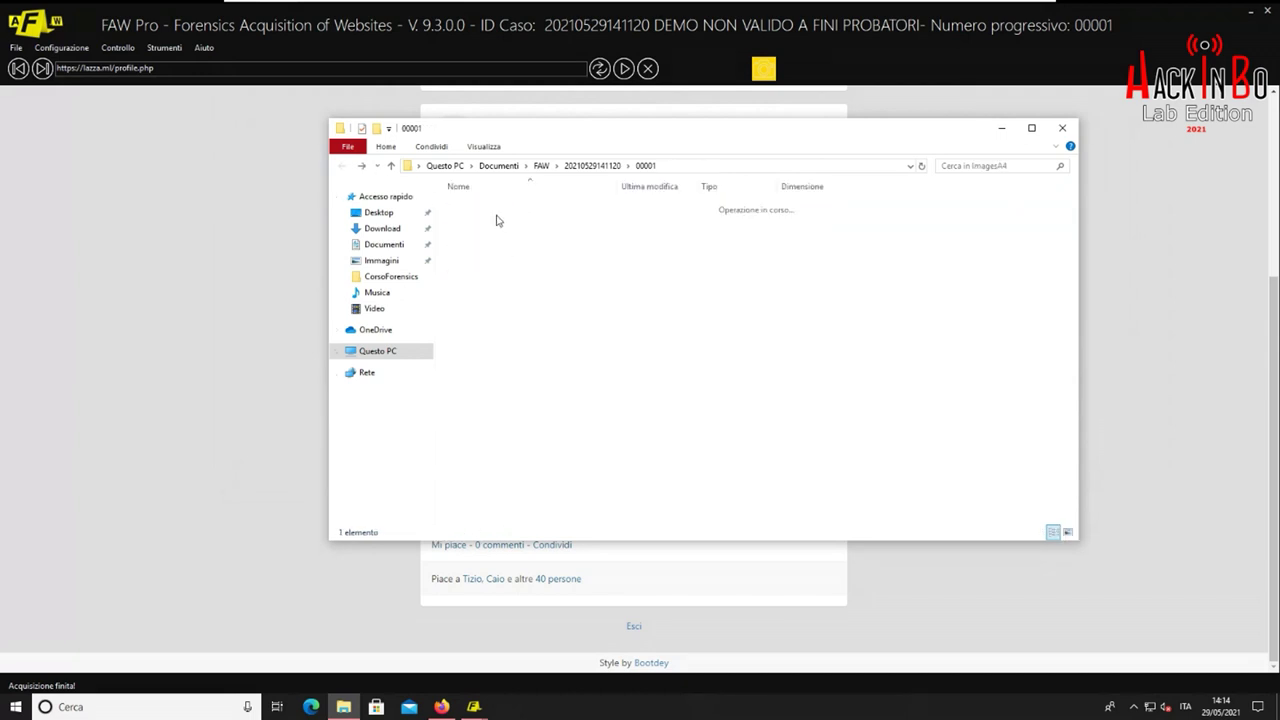
pyautogui.doubleClick(490, 220)
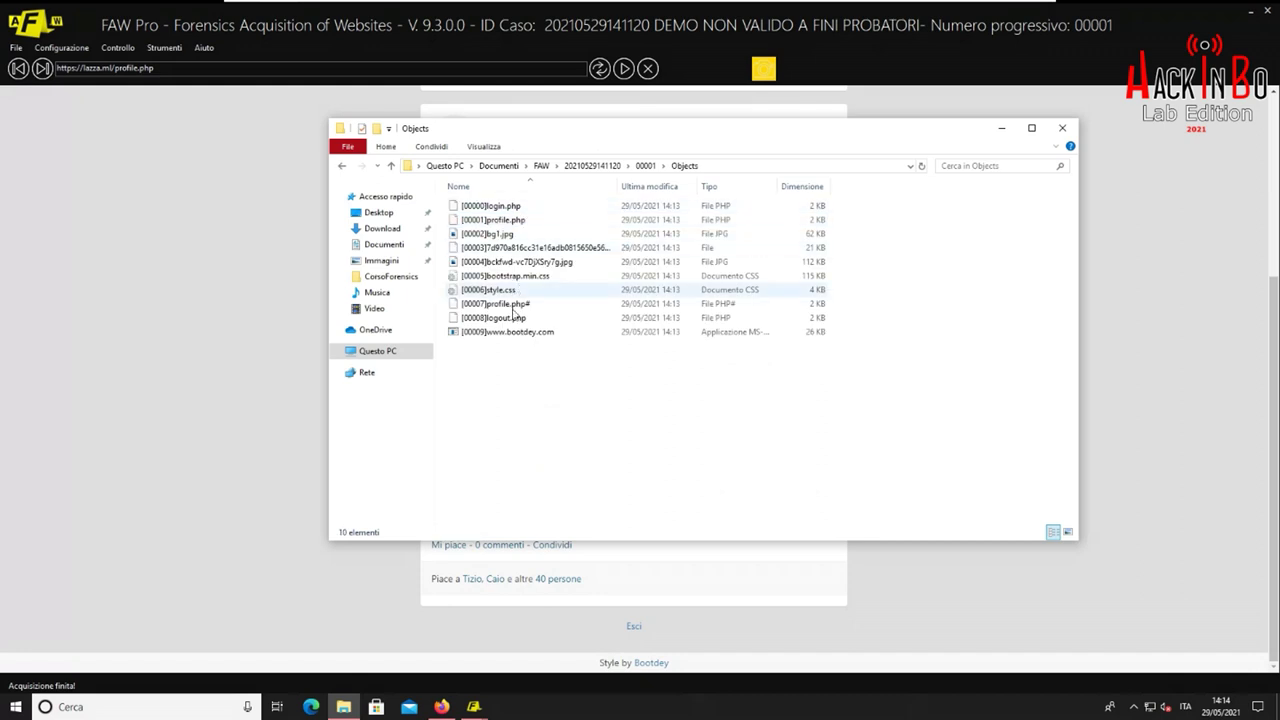
pyautogui.click(345, 170)
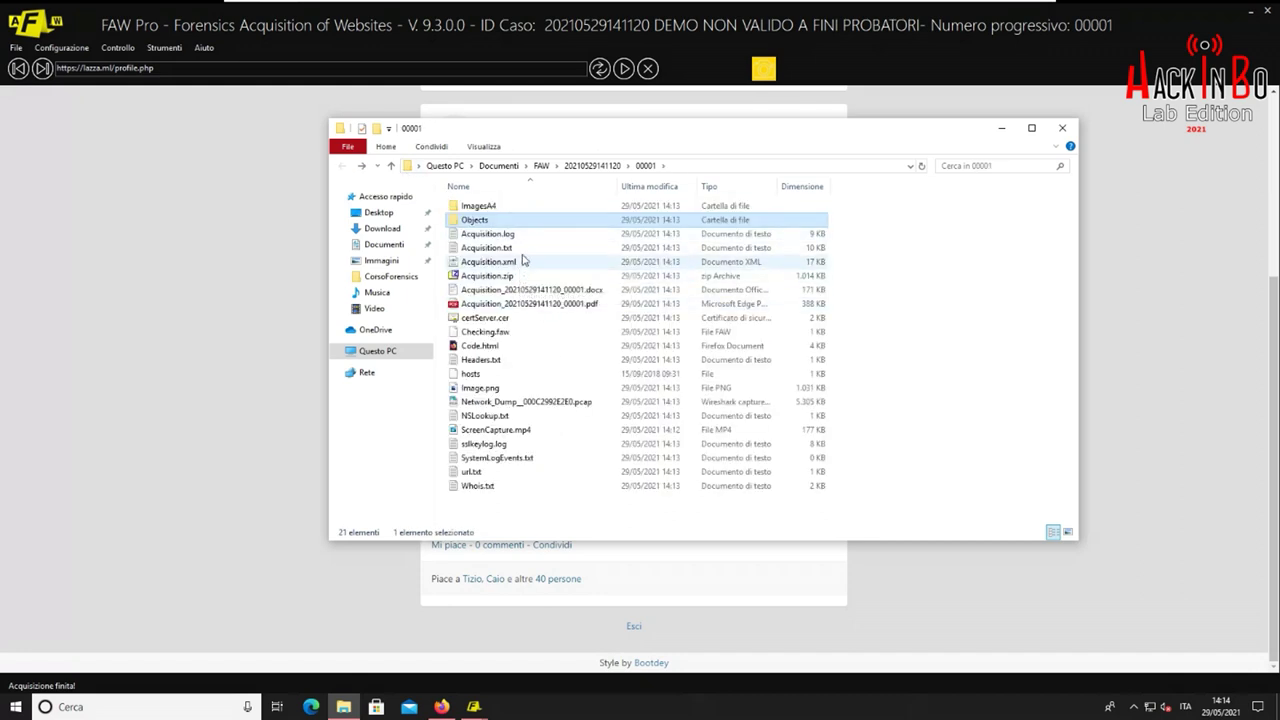
pyautogui.rightClick(528, 236)
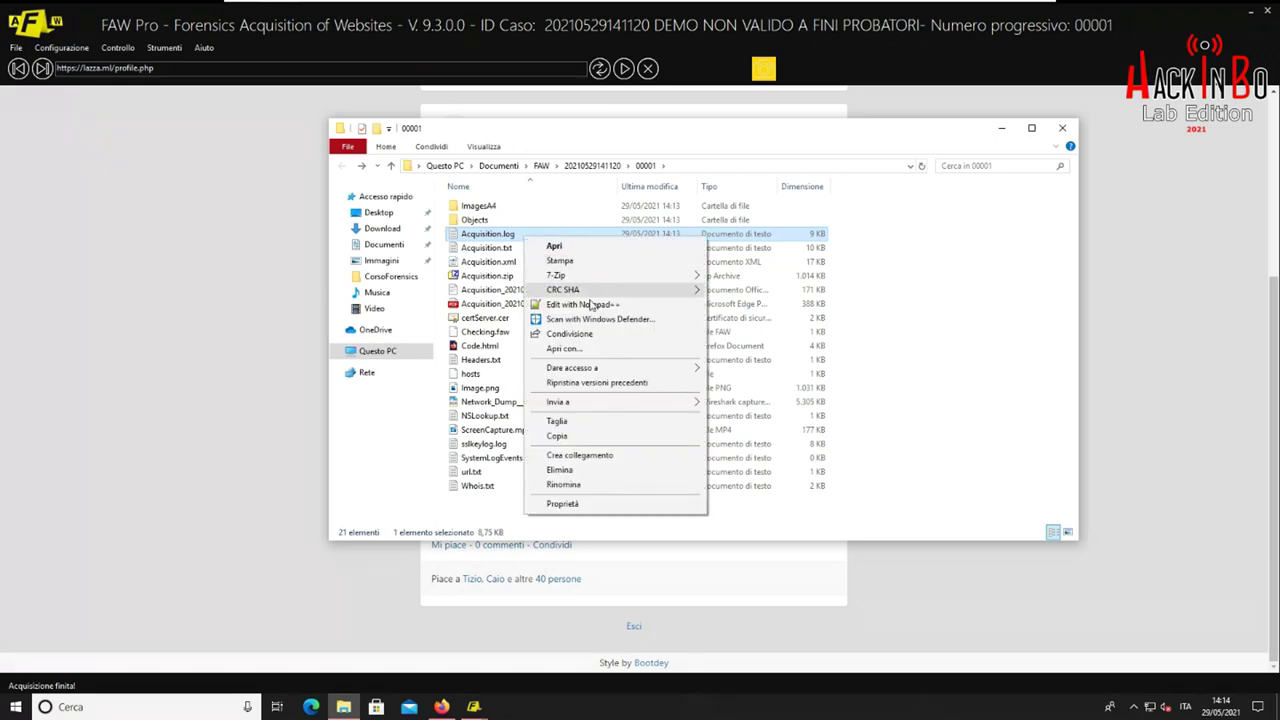
# Open Acquisition.log and Acquisition.txt in Notepad++ via Edit with Notepad++
pyautogui.click(588, 304)
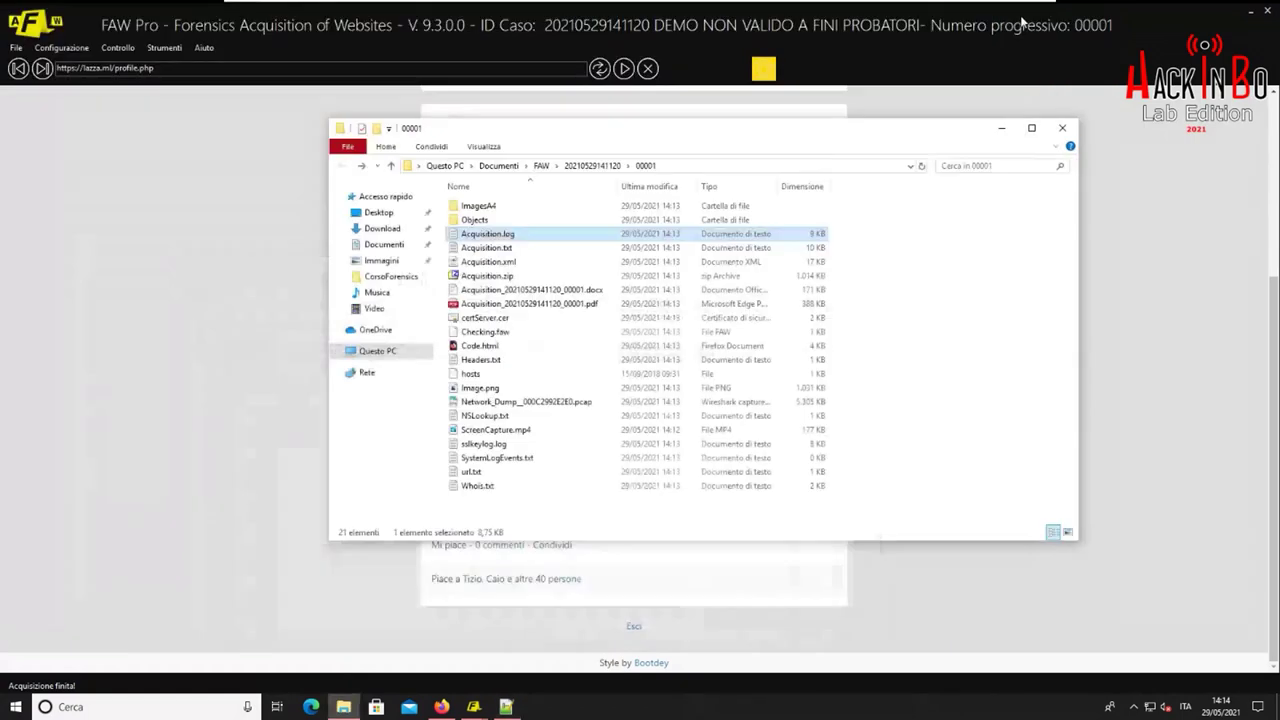
pyautogui.click(1022, 10)
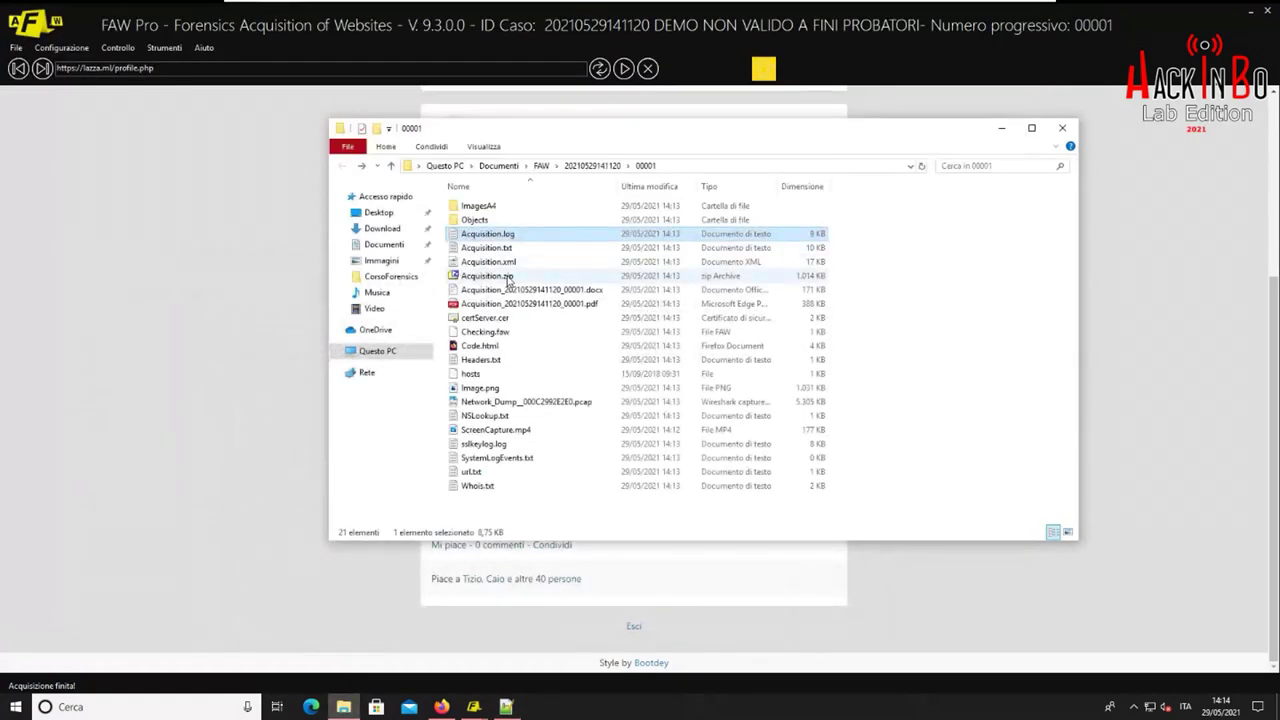
pyautogui.click(526, 249)
pyautogui.rightClick(527, 249)
pyautogui.click(586, 329)
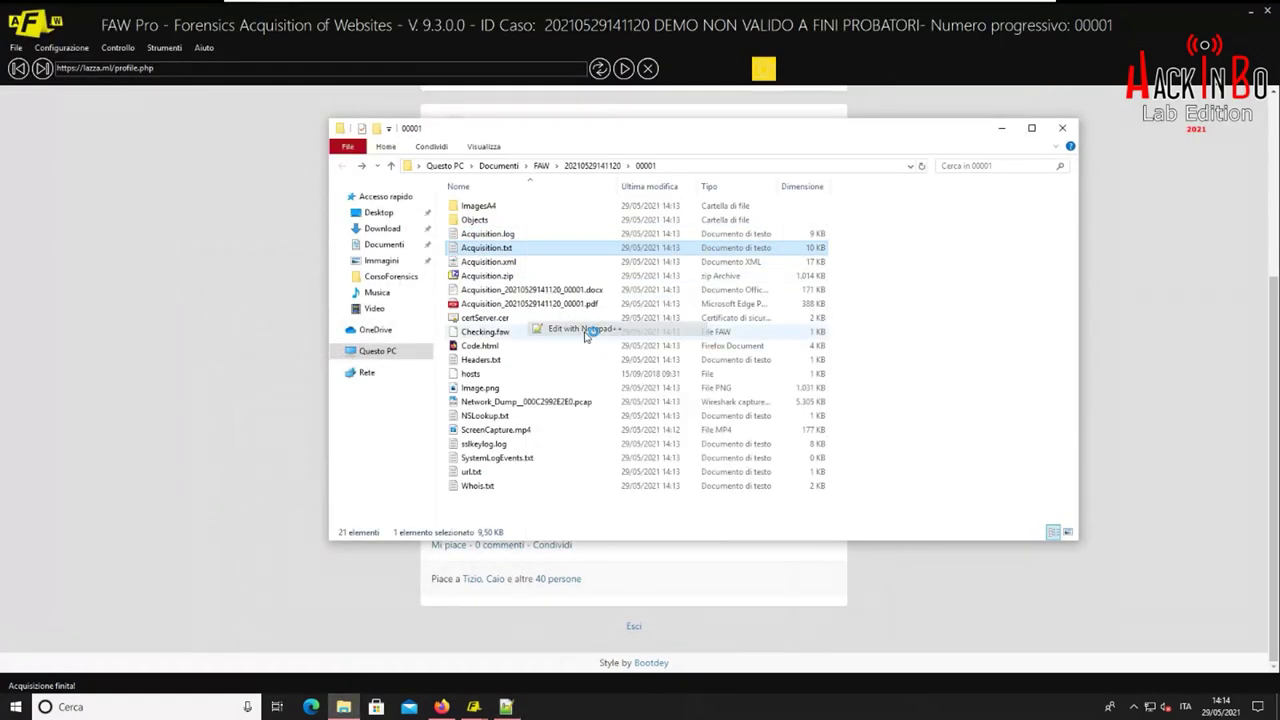
# Scroll Acquisition.txt, select entry [00003]'s size and header lines, then minimize Notepad++
pyautogui.scroll(-20, 352, 297)
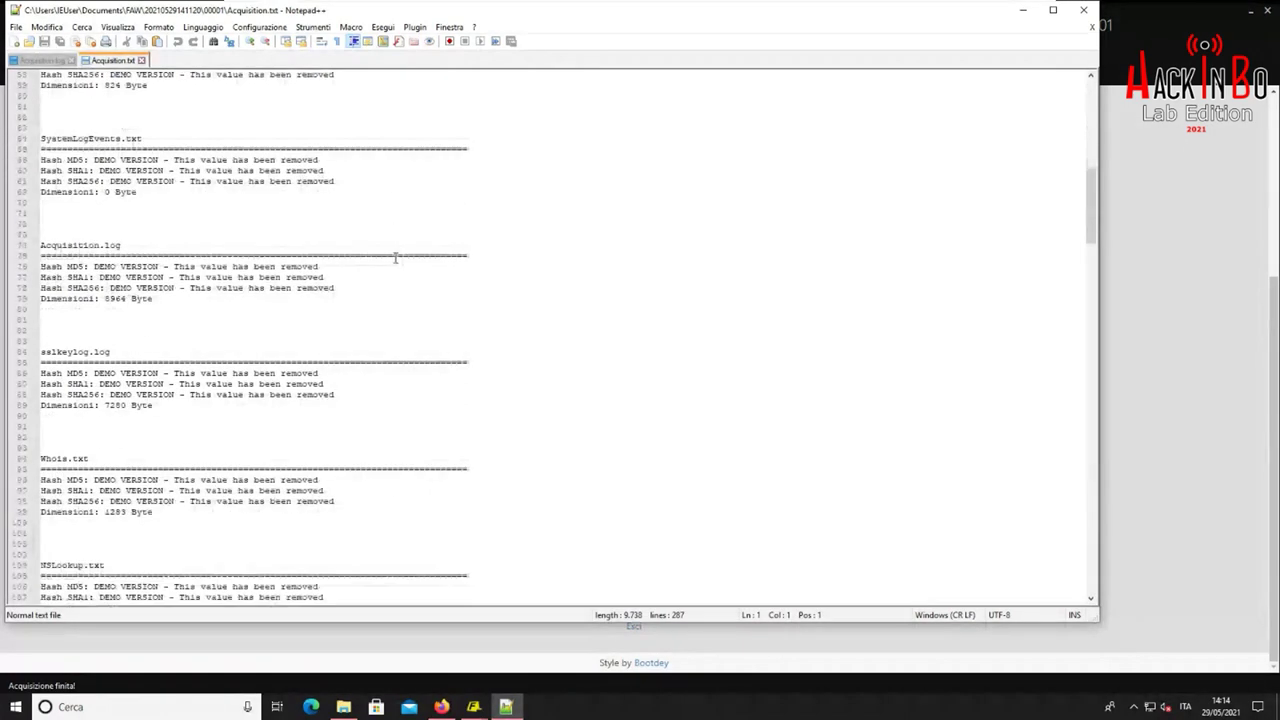
pyautogui.scroll(-20, 446, 245)
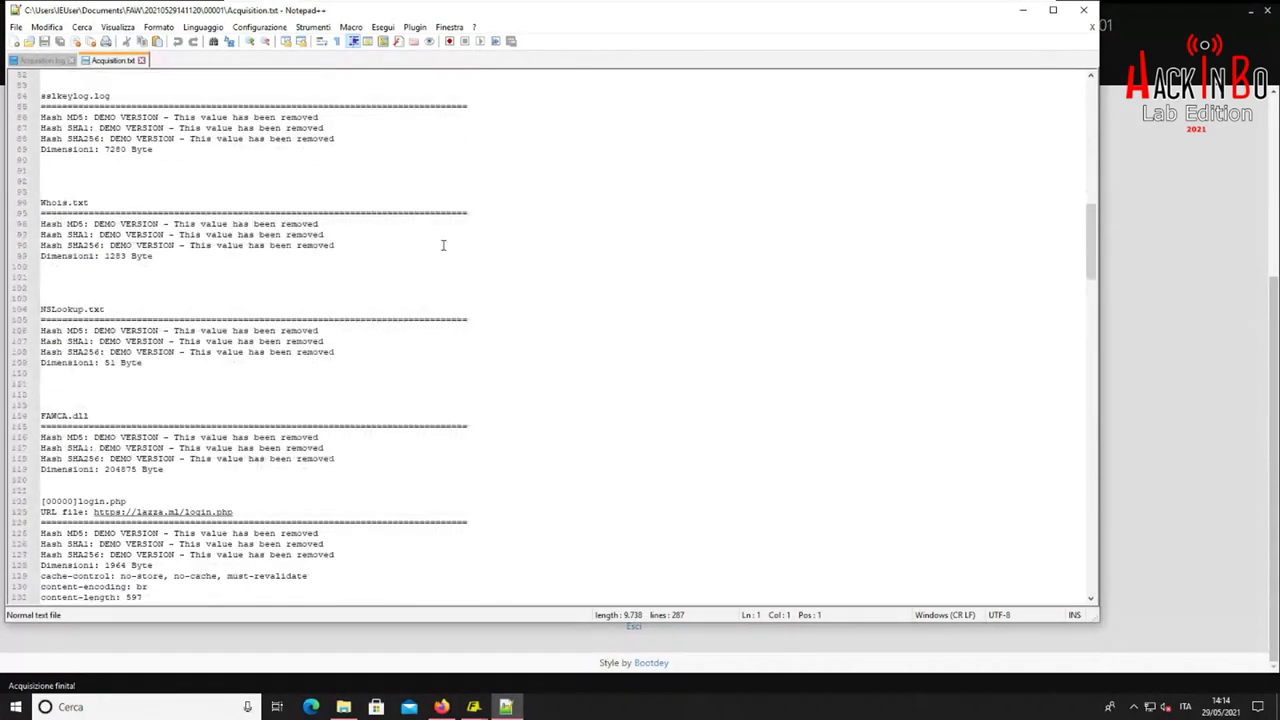
pyautogui.scroll(-8, 227, 219)
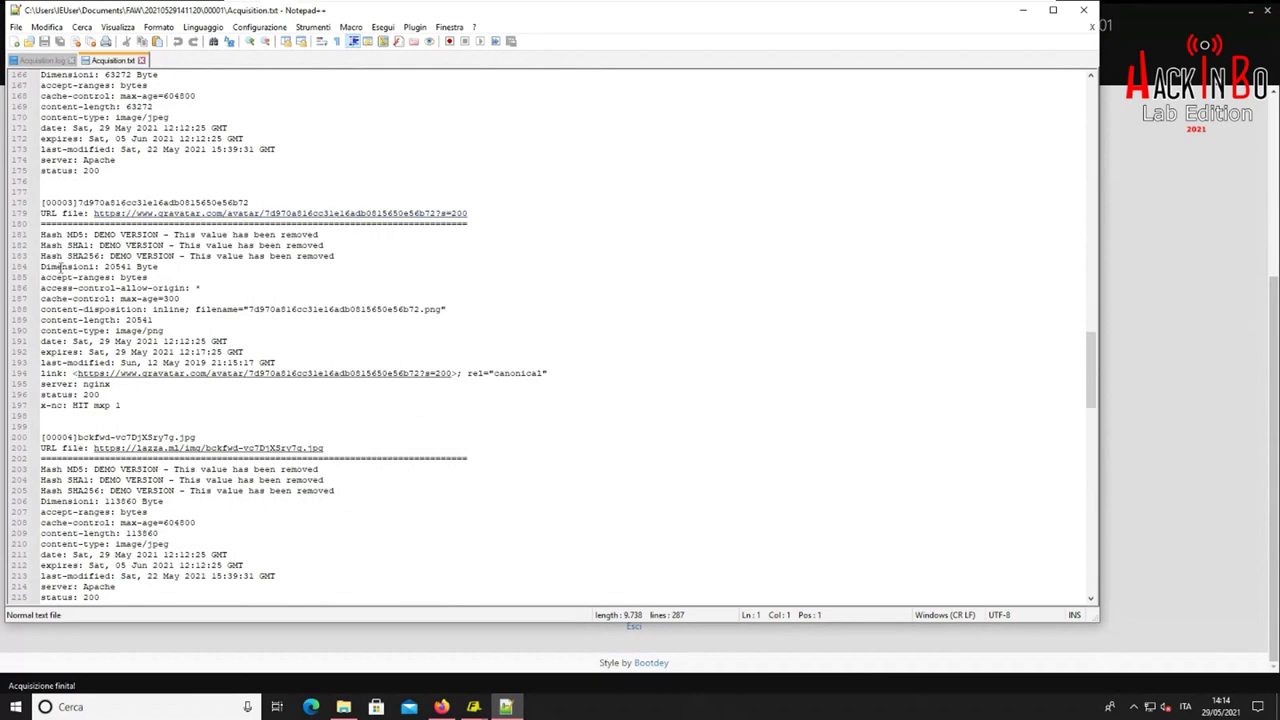
pyautogui.moveTo(42, 262); pyautogui.dragTo(319, 358)
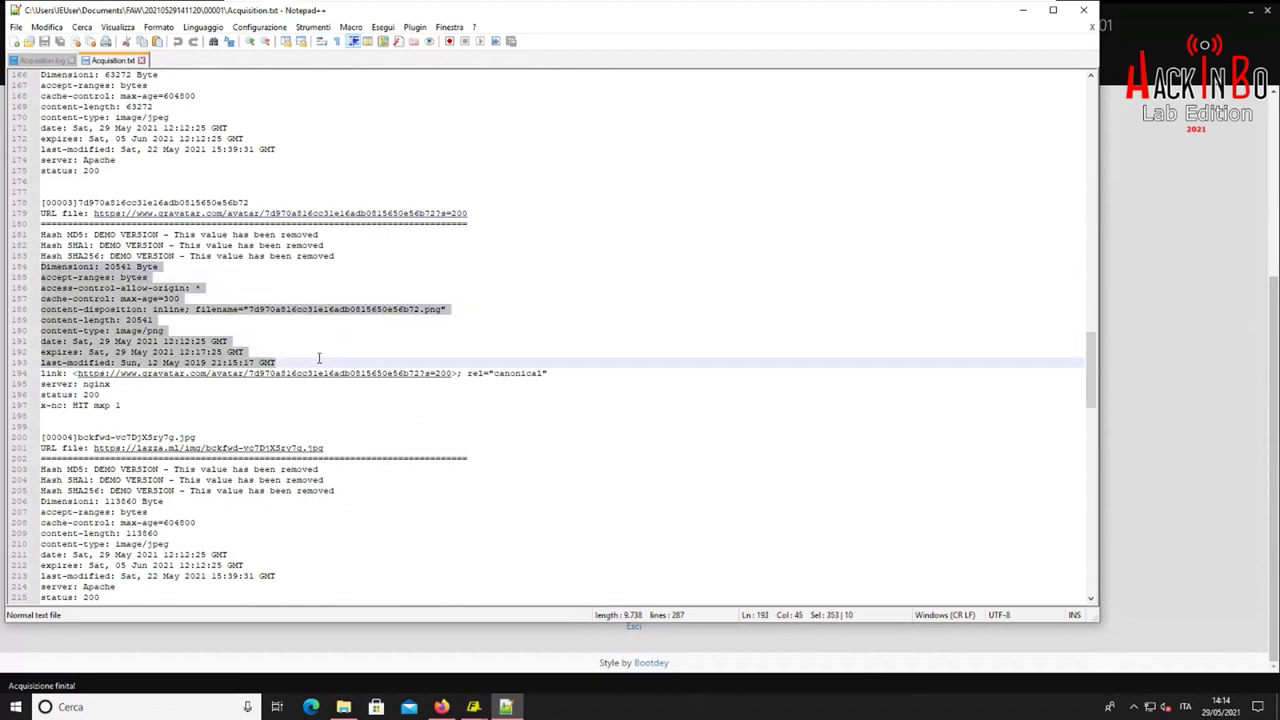
pyautogui.click(558, 345)
pyautogui.click(1022, 10)
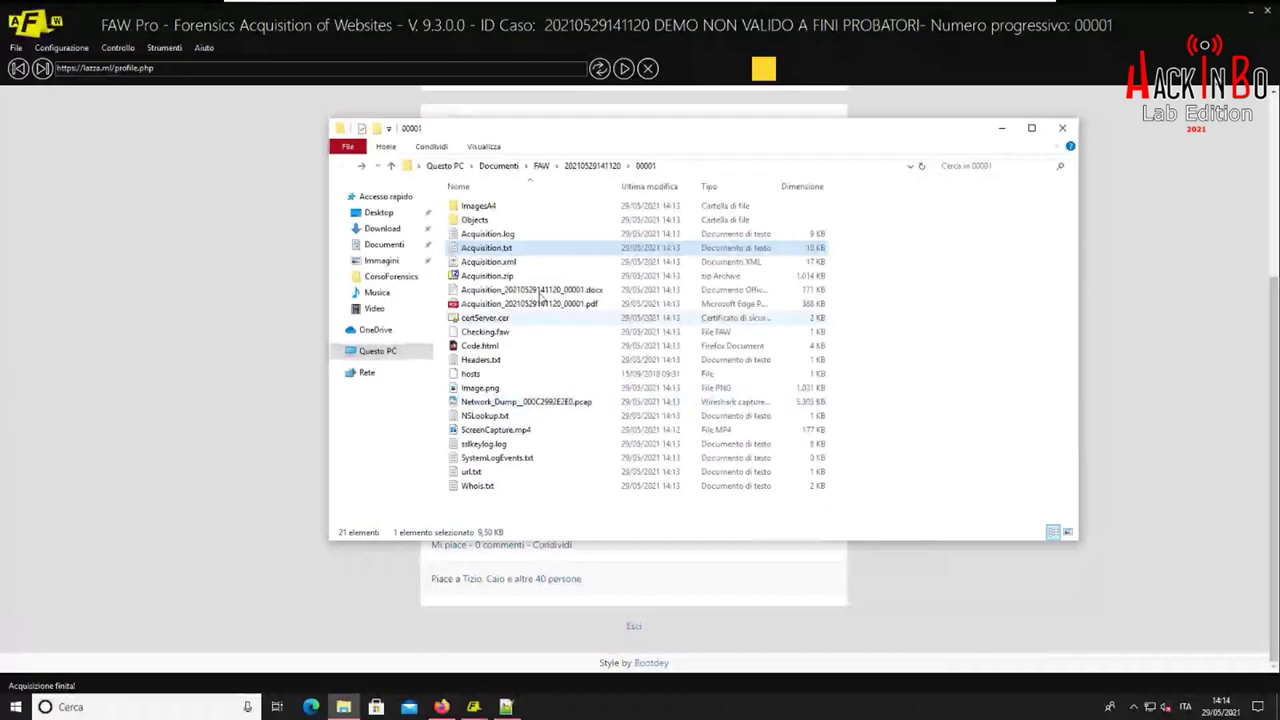
# Open the Acquisition PDF report in Edge and scroll down to page 16
pyautogui.click(540, 304)
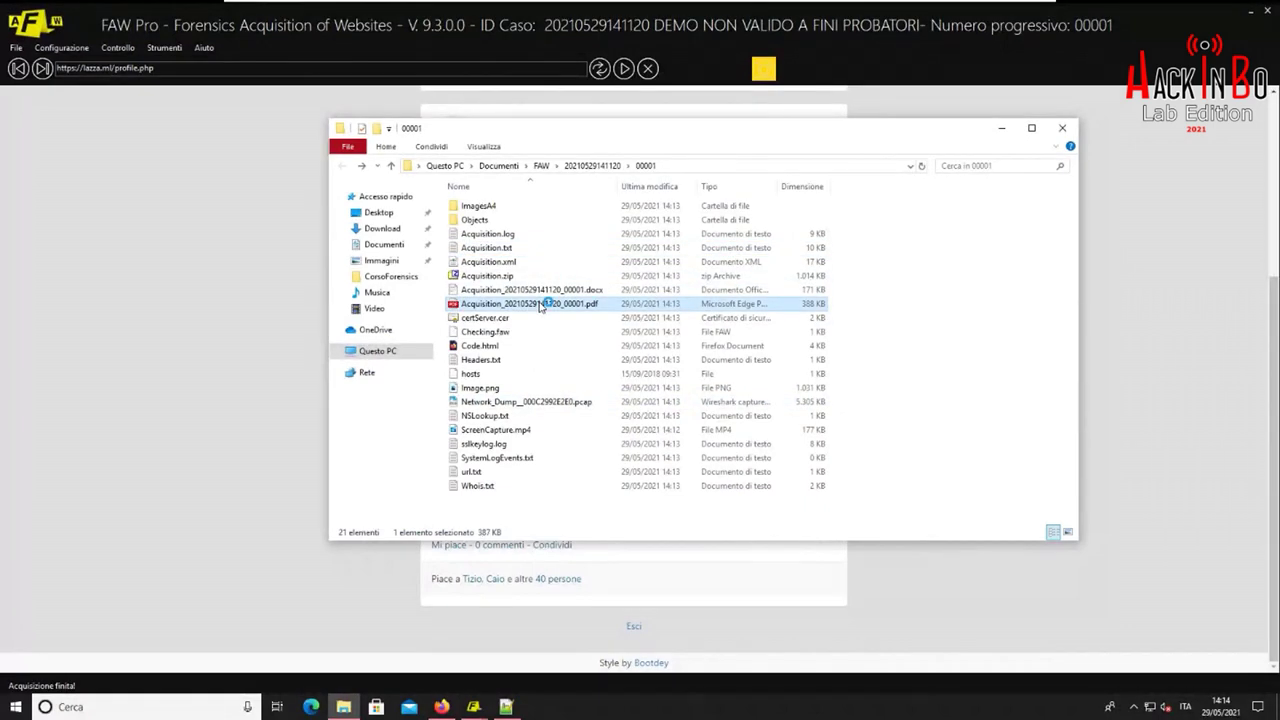
pyautogui.doubleClick(539, 305)
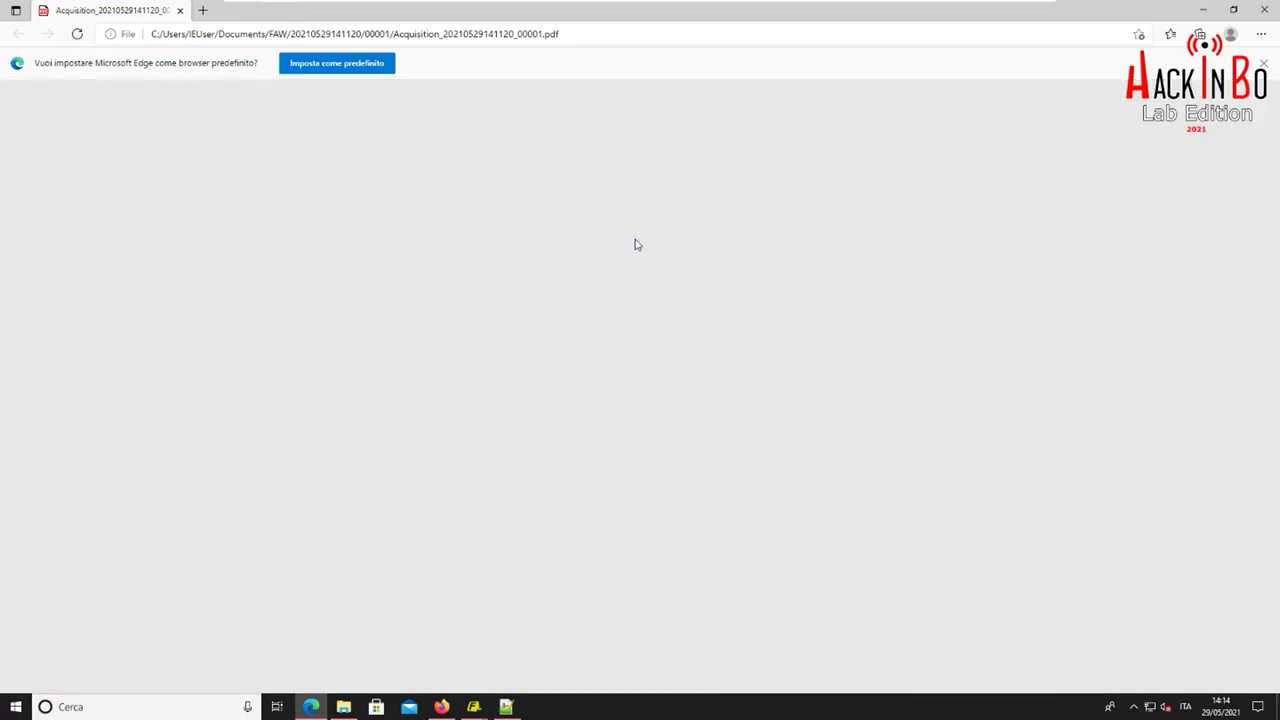
pyautogui.scroll(-3, 746, 258)
pyautogui.scroll(-15, 746, 258)
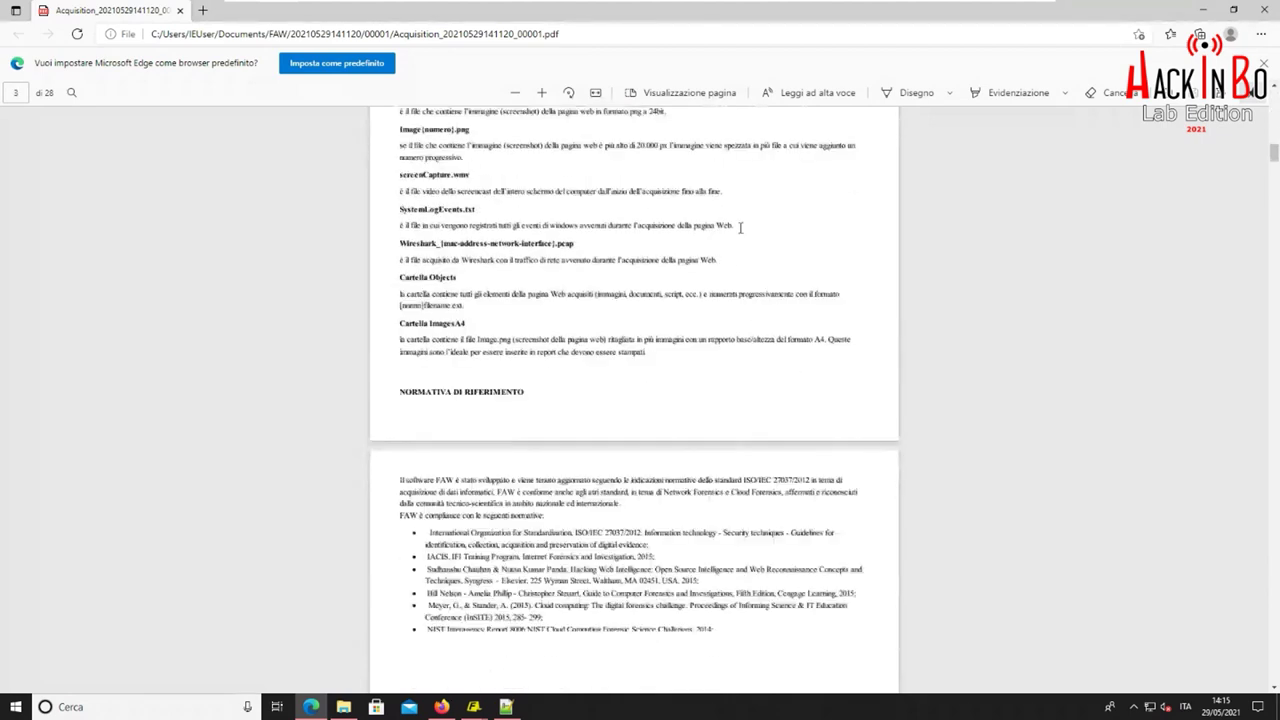
pyautogui.scroll(-20, 741, 227)
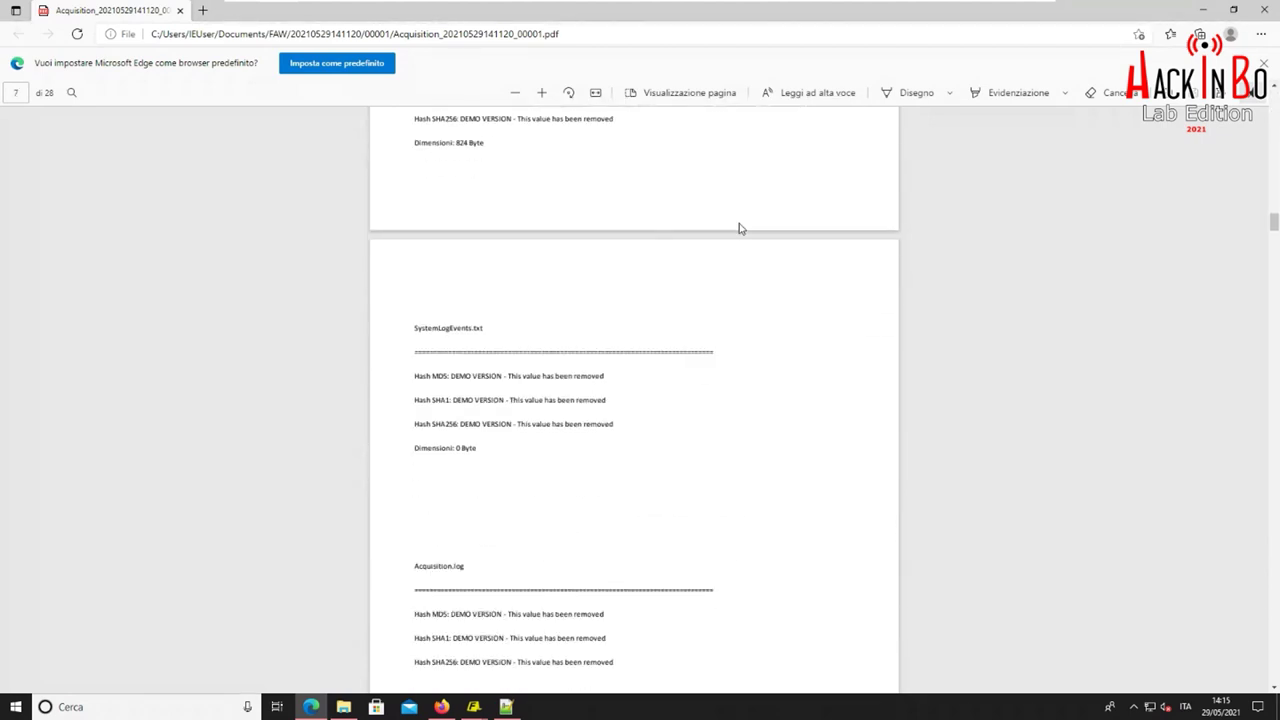
pyautogui.scroll(-5, 741, 227)
pyautogui.moveTo(1270, 260); pyautogui.dragTo(1257, 420)
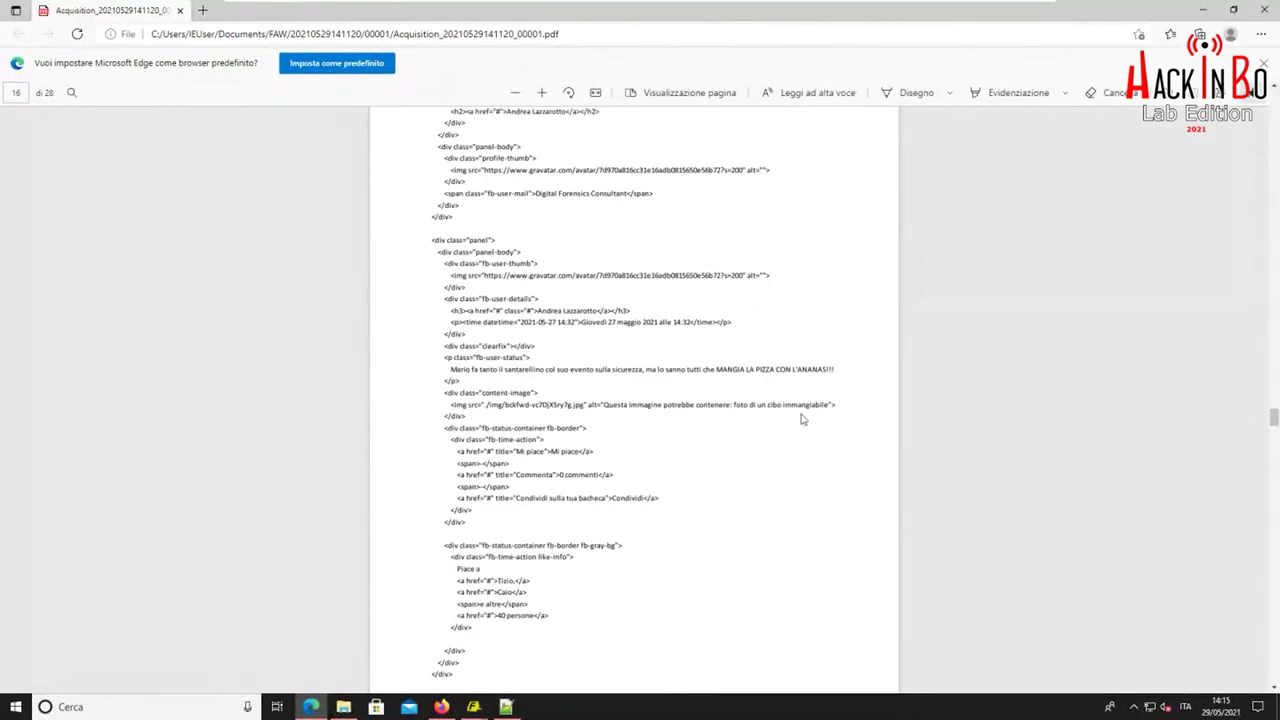
# Highlight the post text, image line, alt text and jpg extension, then close Edge
pyautogui.moveTo(450, 369); pyautogui.dragTo(836, 370)
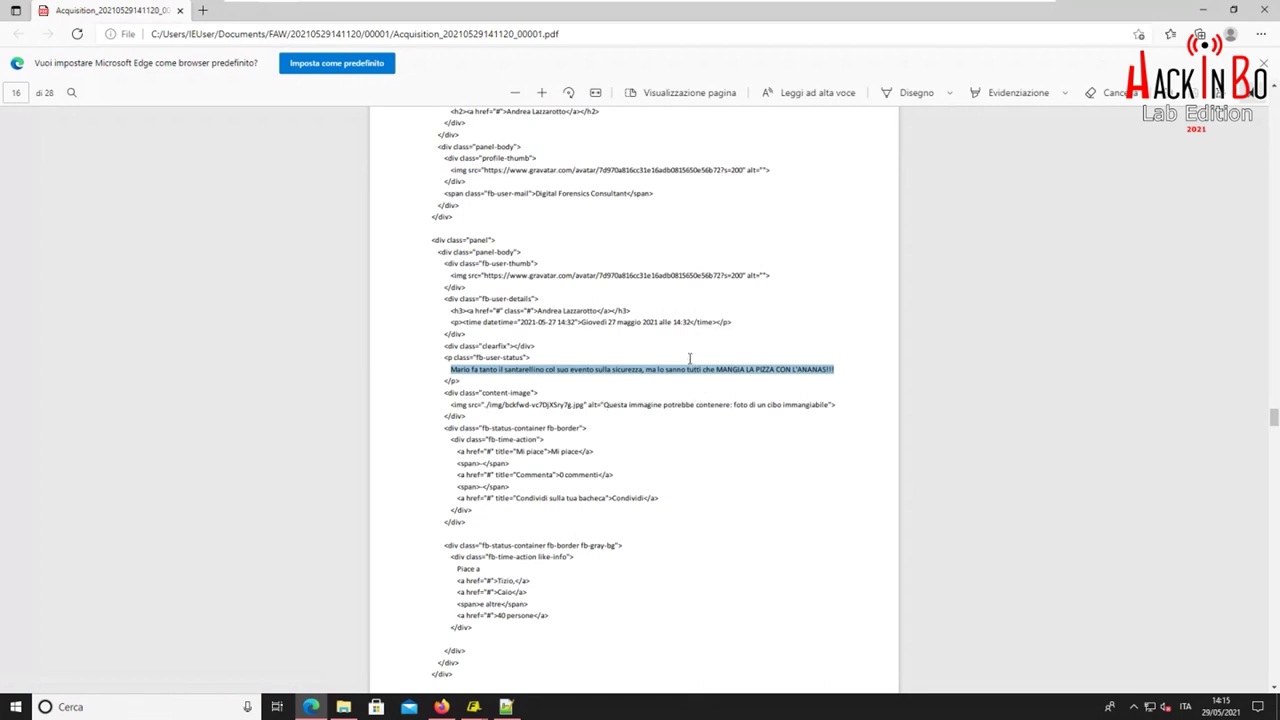
pyautogui.moveTo(450, 404); pyautogui.dragTo(838, 414)
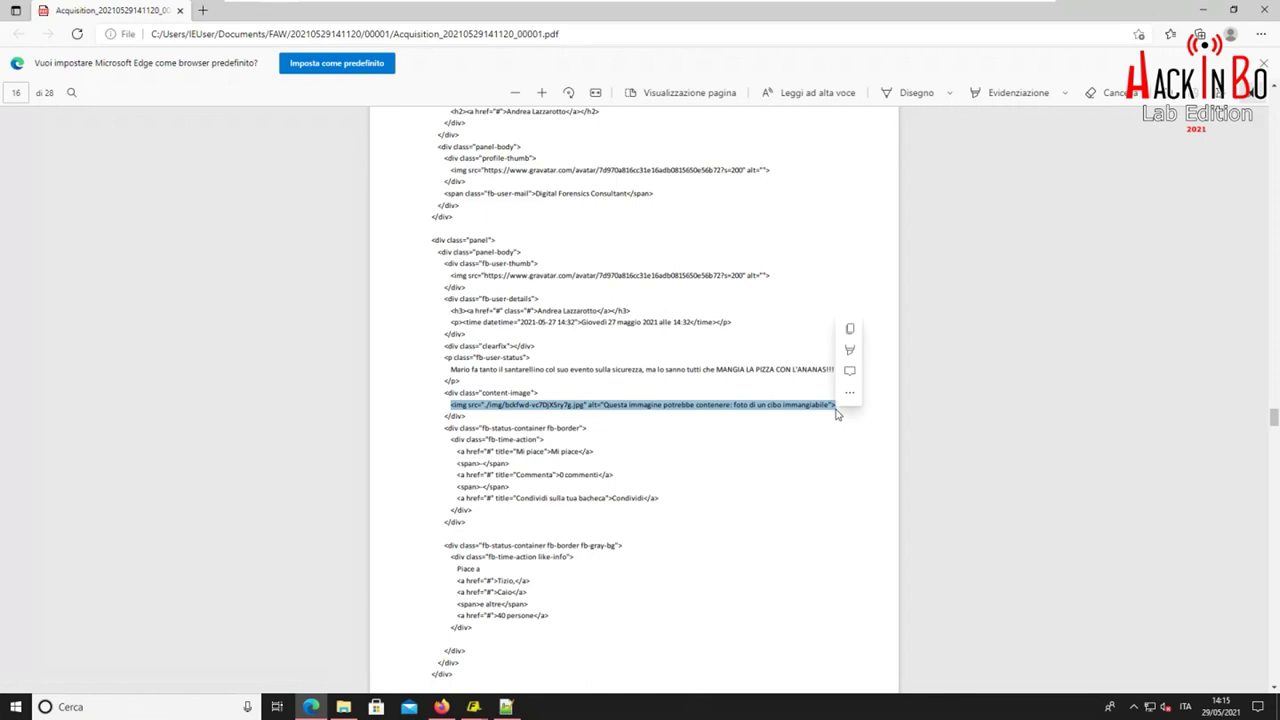
pyautogui.click(838, 405)
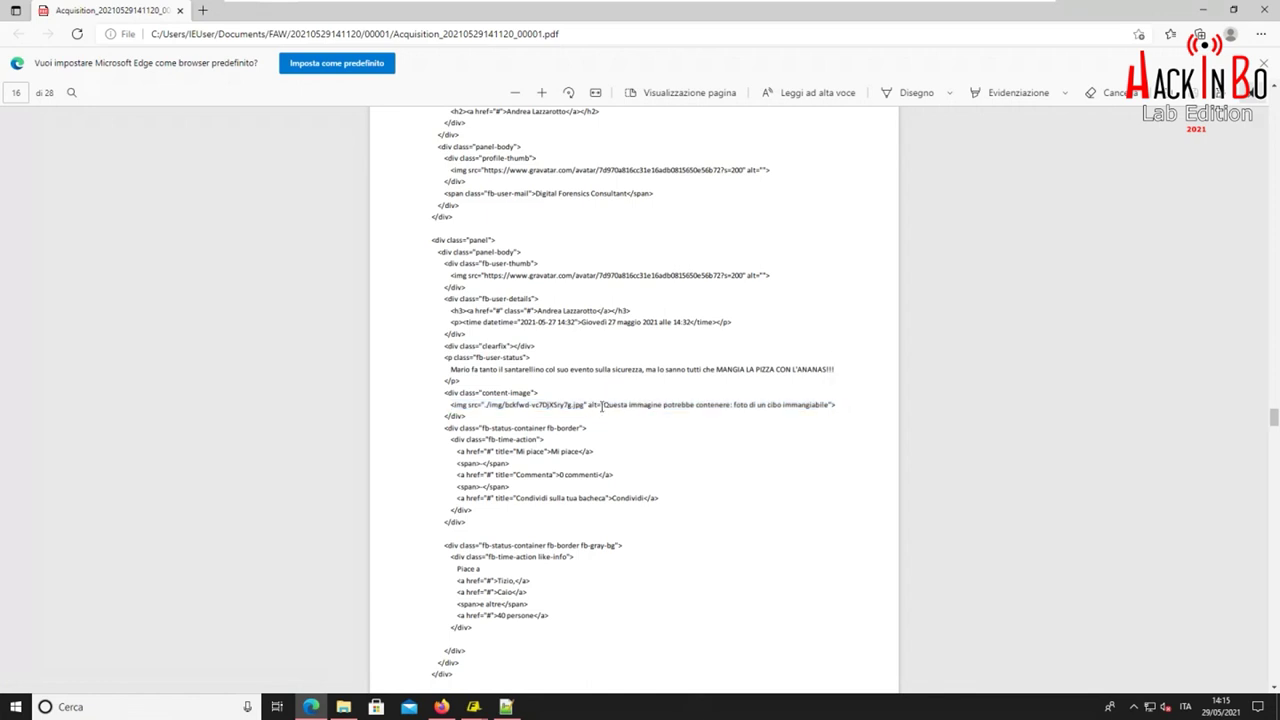
pyautogui.moveTo(601, 404); pyautogui.dragTo(830, 405)
pyautogui.click(781, 405)
pyautogui.moveTo(597, 405); pyautogui.dragTo(572, 405)
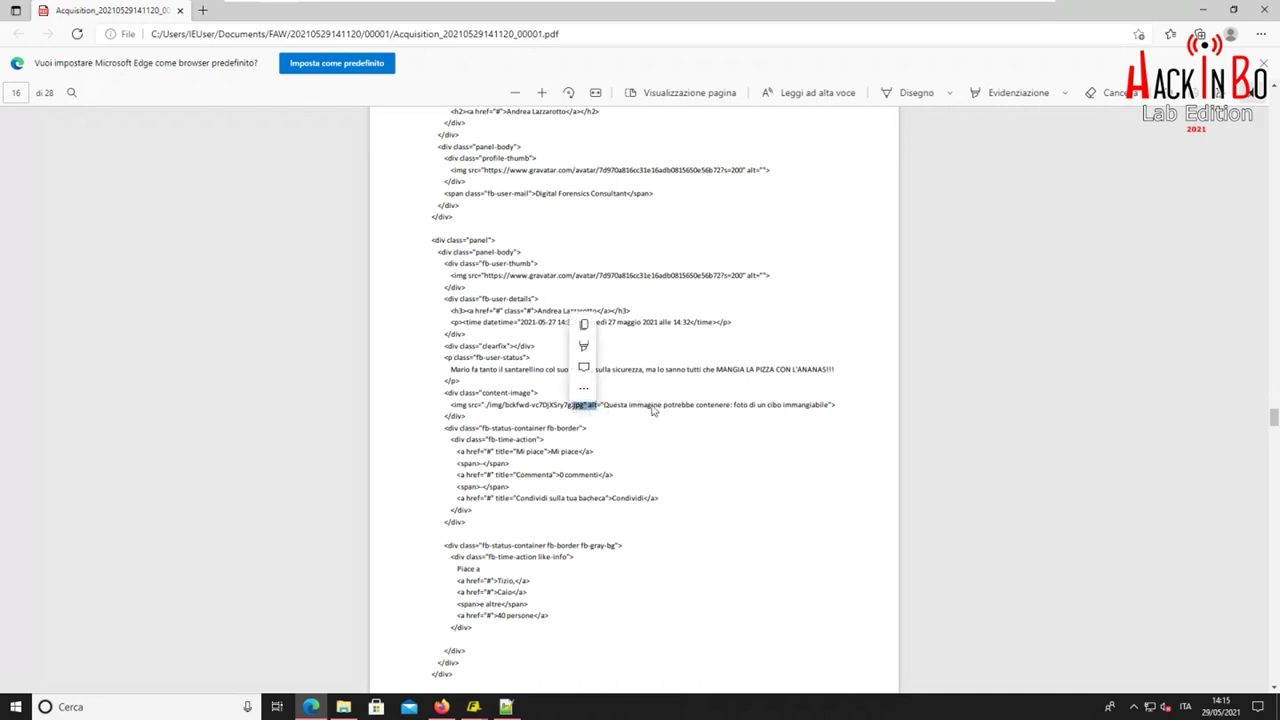
pyautogui.click(653, 408)
pyautogui.scroll(-15, 720, 370)
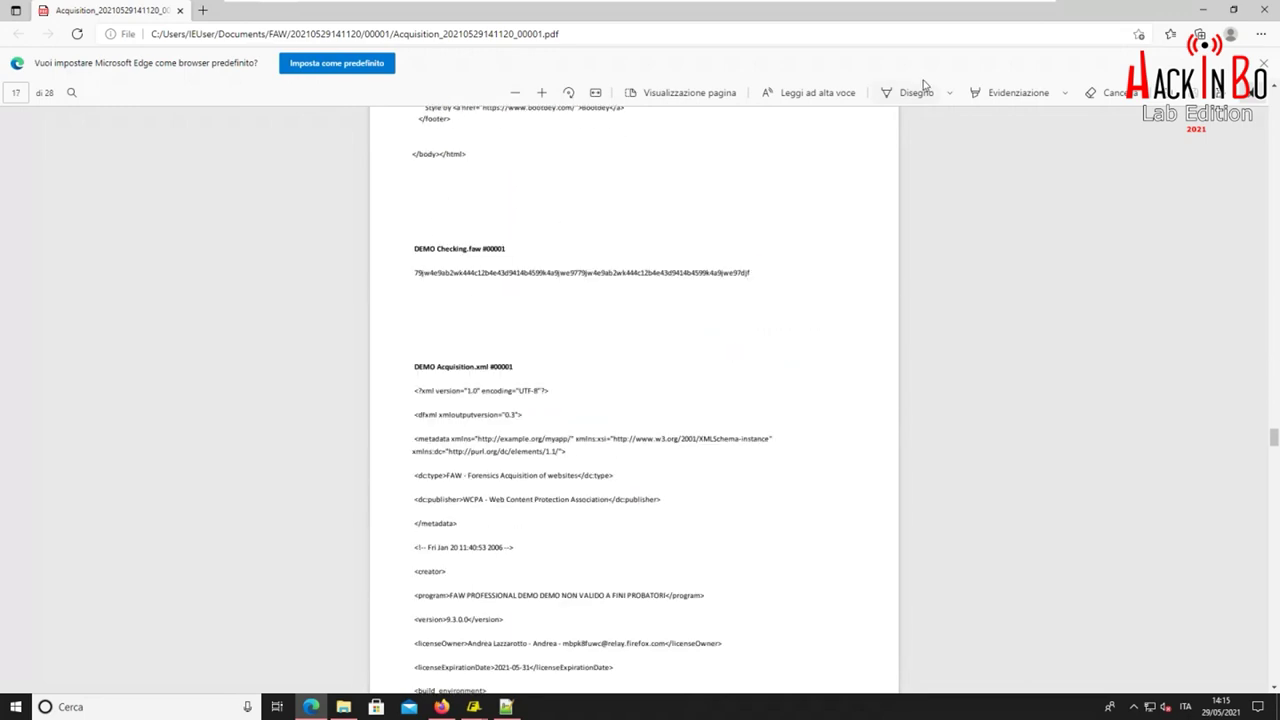
pyautogui.click(1266, 10)
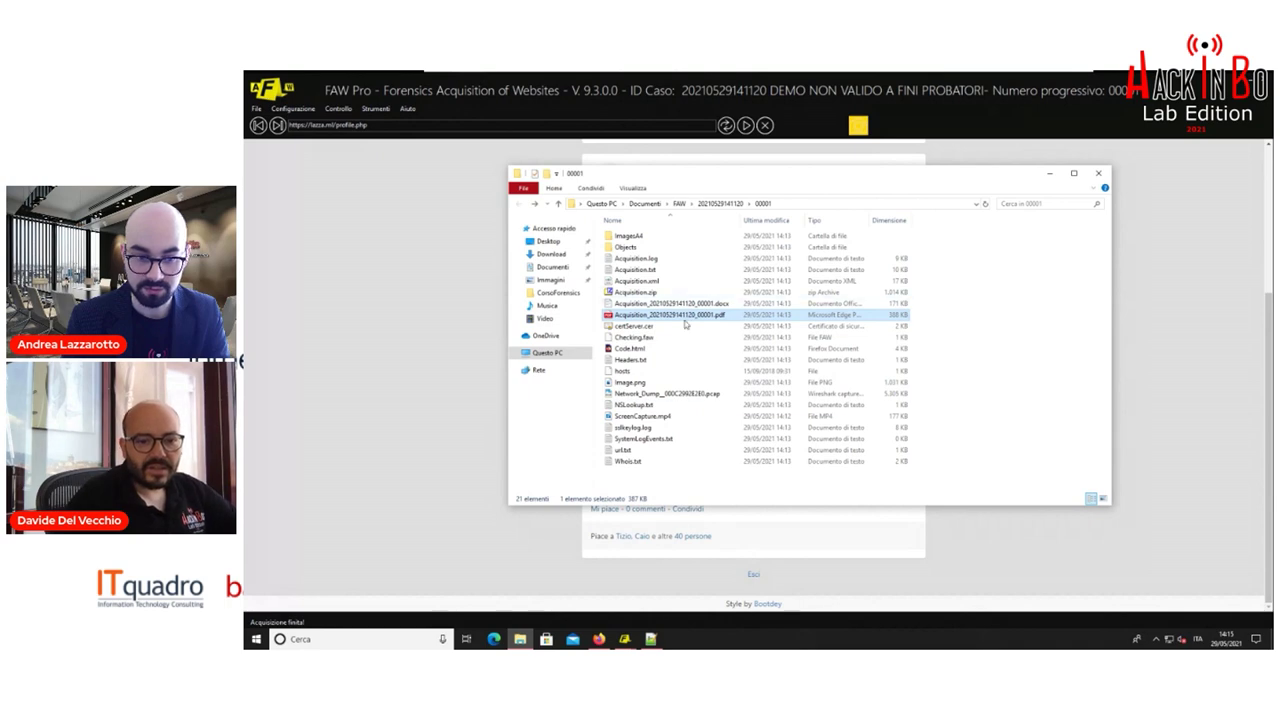
# Select the 1 KB hosts file and open its context menu
pyautogui.click(653, 374)
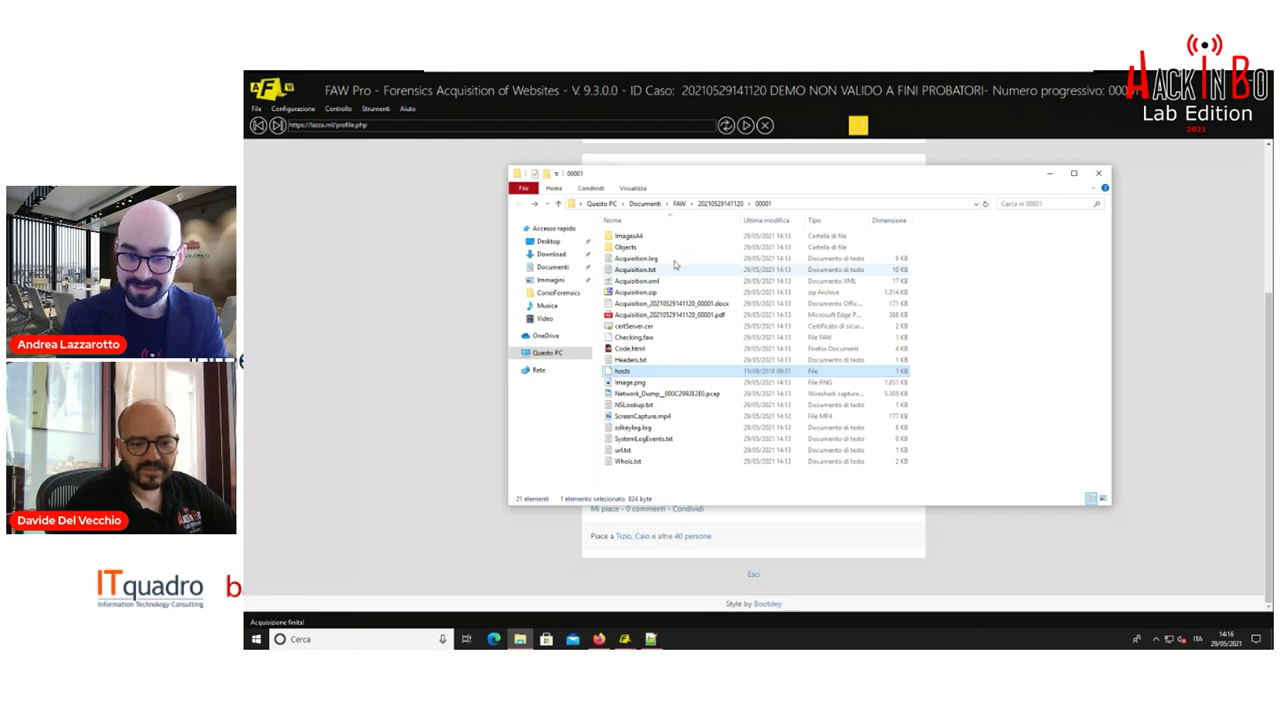
pyautogui.rightClick(654, 372)
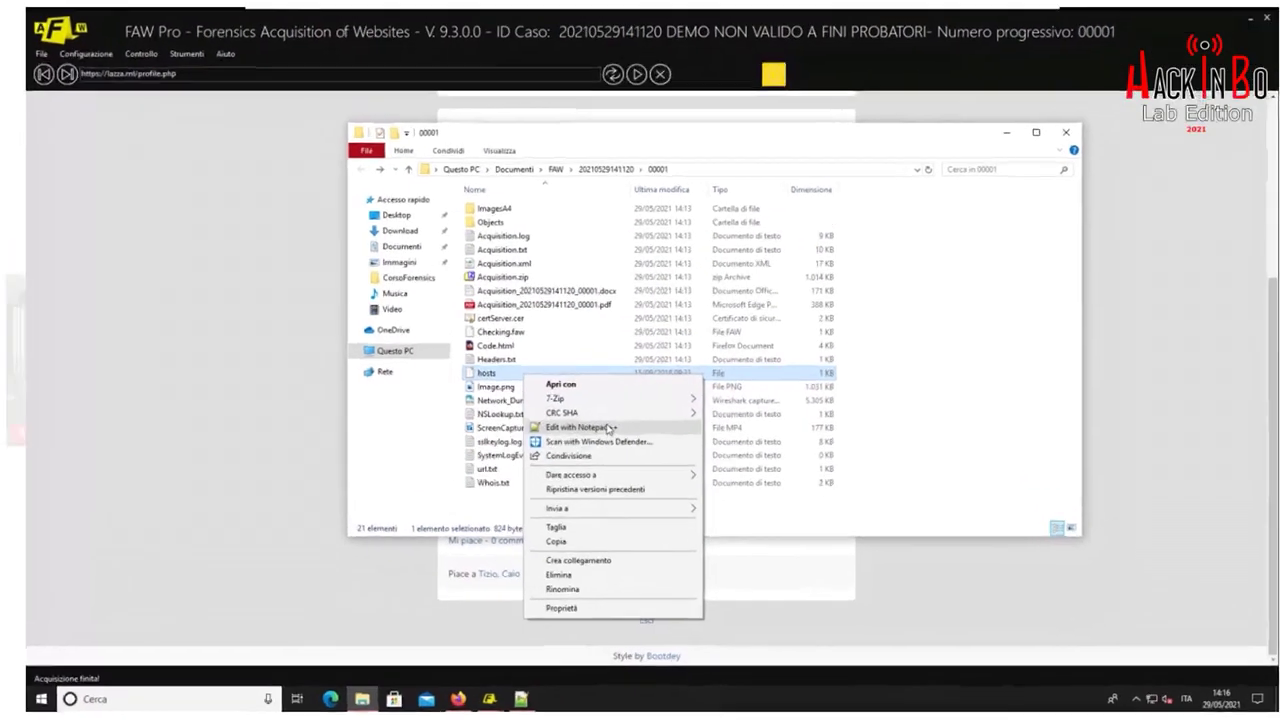
# Open the hosts file in Notepad++ and select its whole text
pyautogui.click(609, 428)
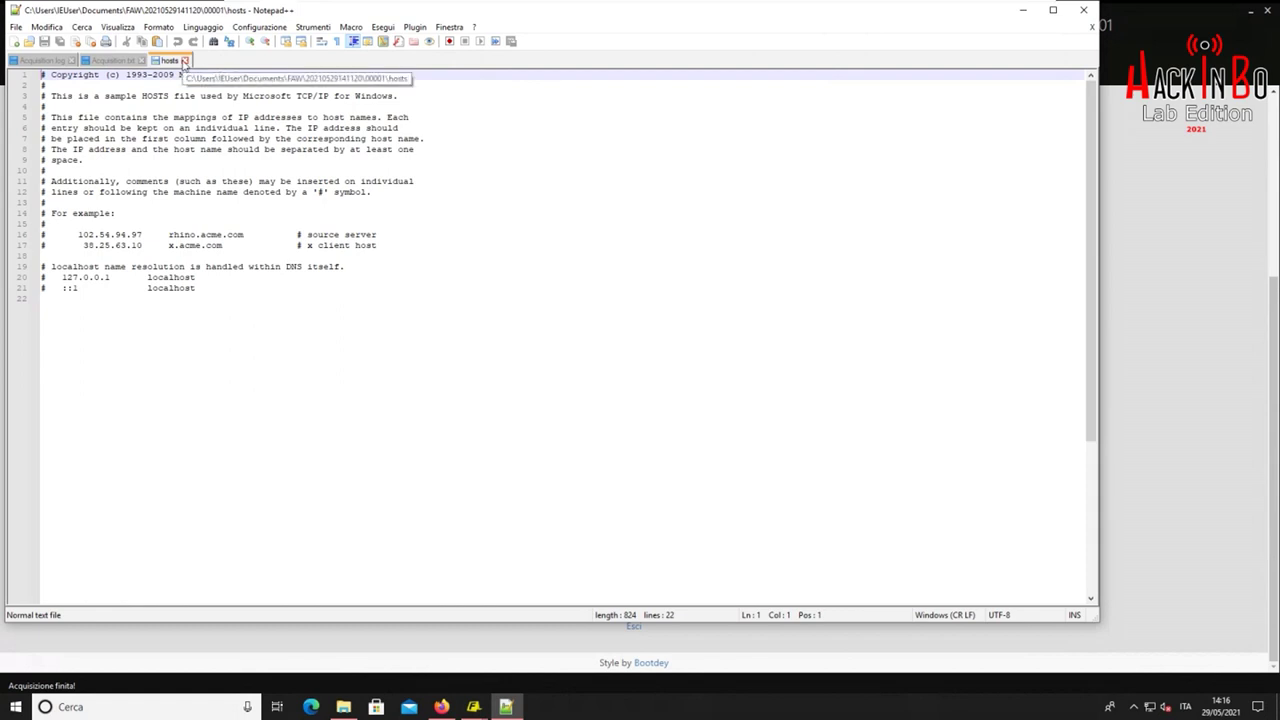
pyautogui.moveTo(366, 307); pyautogui.dragTo(60, 72)
pyautogui.click(294, 331)
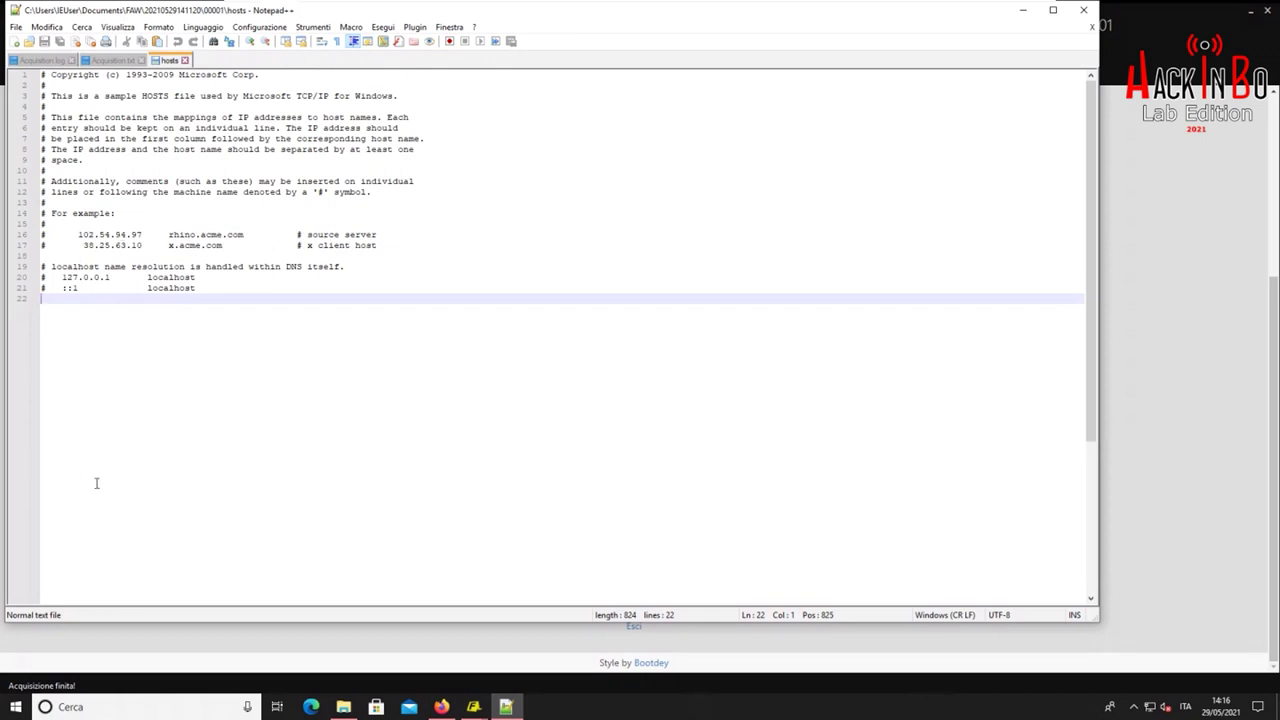
# Close the hosts, Acquisition.txt and Acquisition.log tabs and exit Notepad++
pyautogui.click(185, 60)
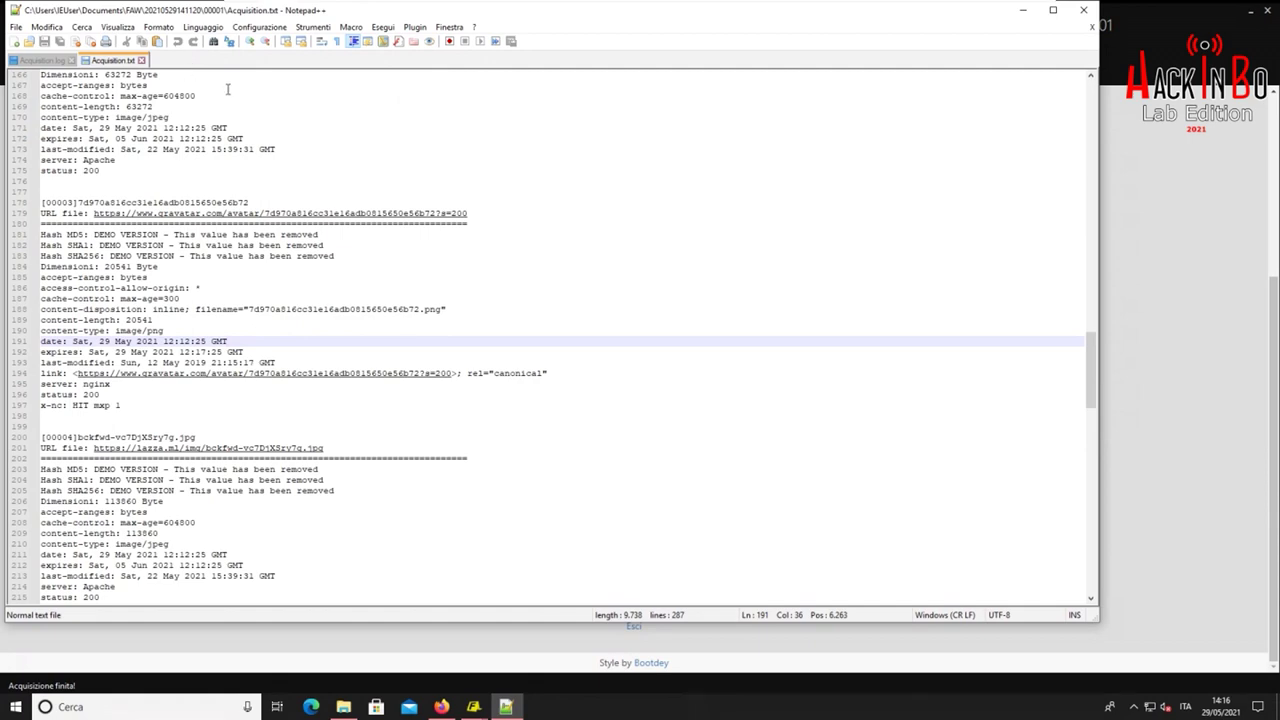
pyautogui.click(141, 60)
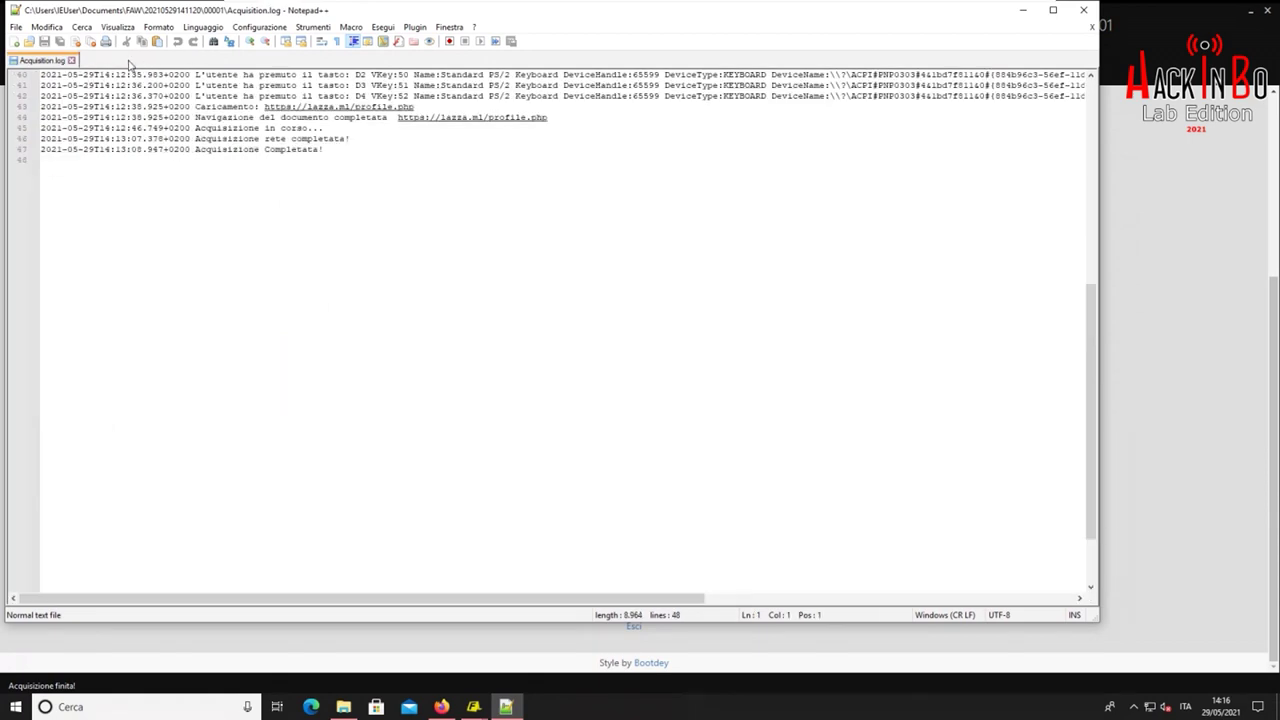
pyautogui.click(71, 60)
pyautogui.click(1083, 10)
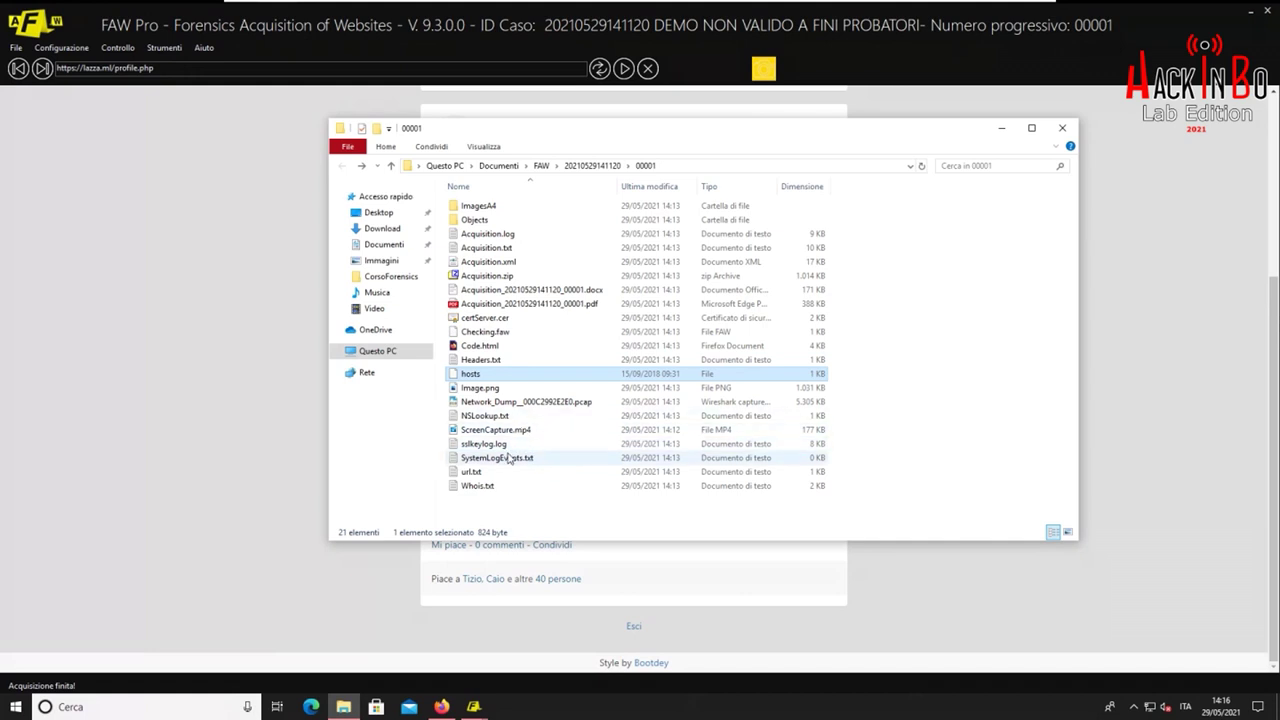
# Play ScreenCapture.mp4 with Apri, then close the video player
pyautogui.click(524, 402)
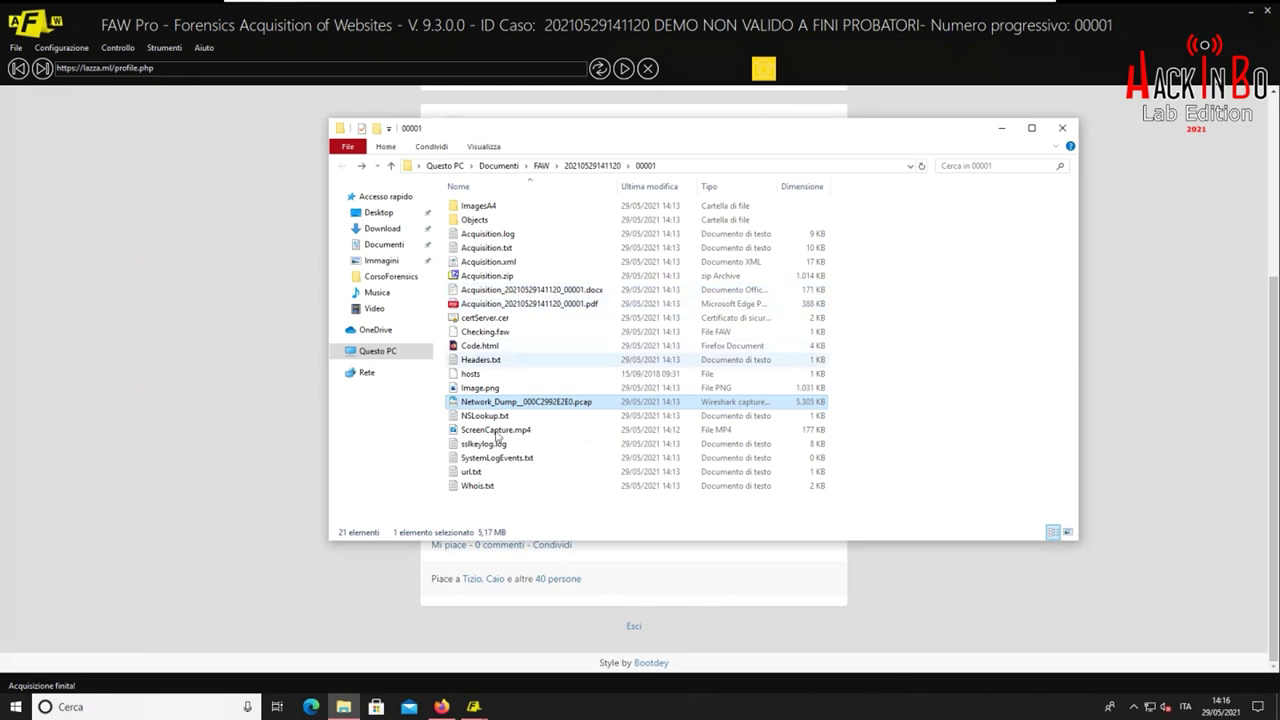
pyautogui.click(529, 433)
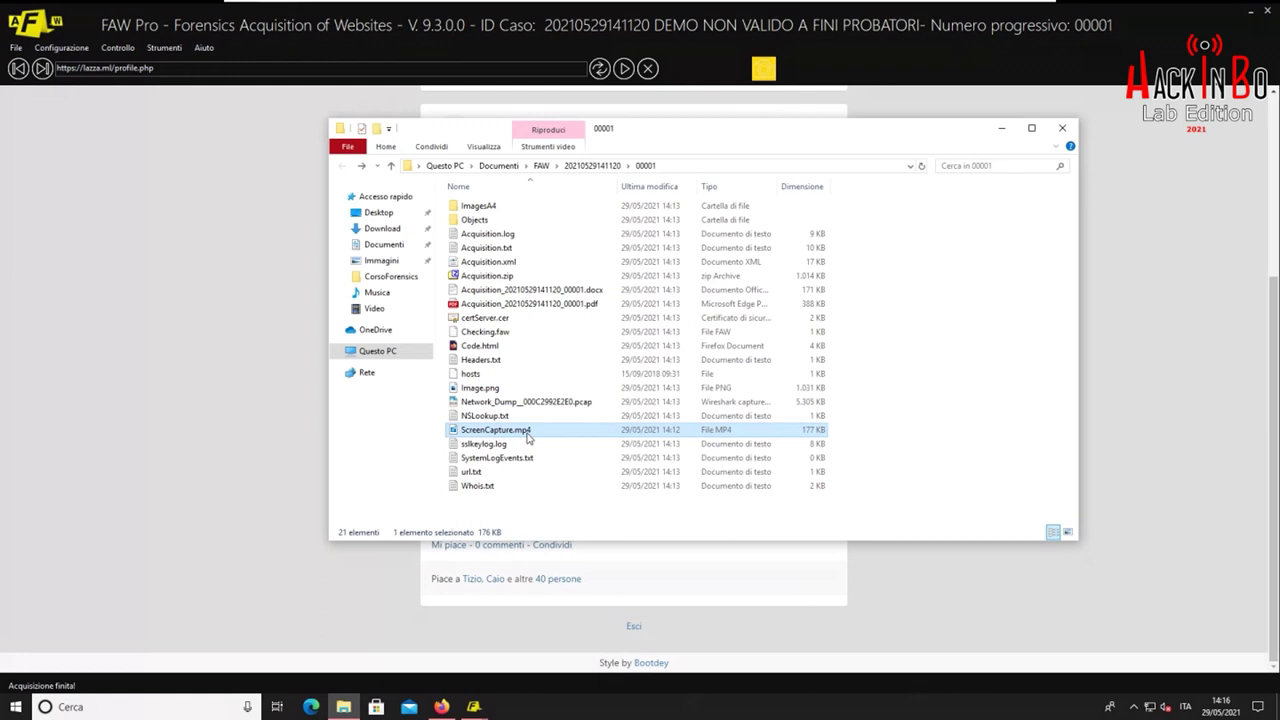
pyautogui.rightClick(529, 438)
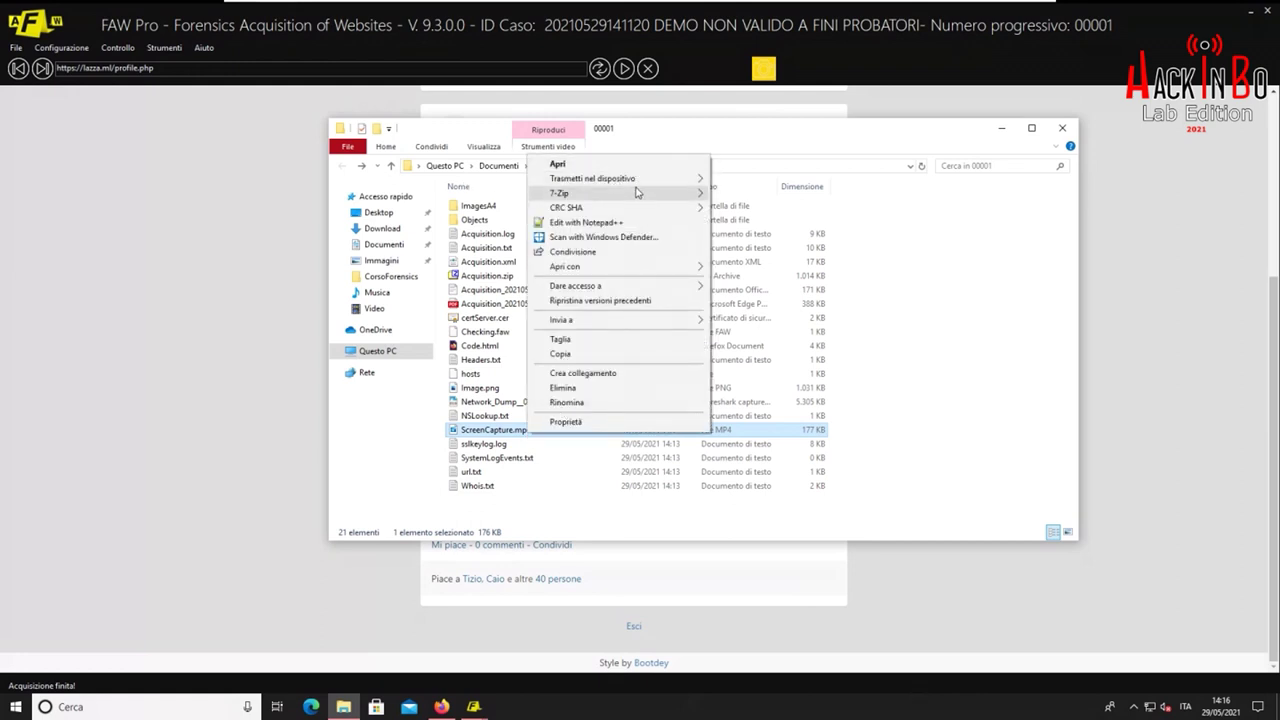
pyautogui.click(622, 168)
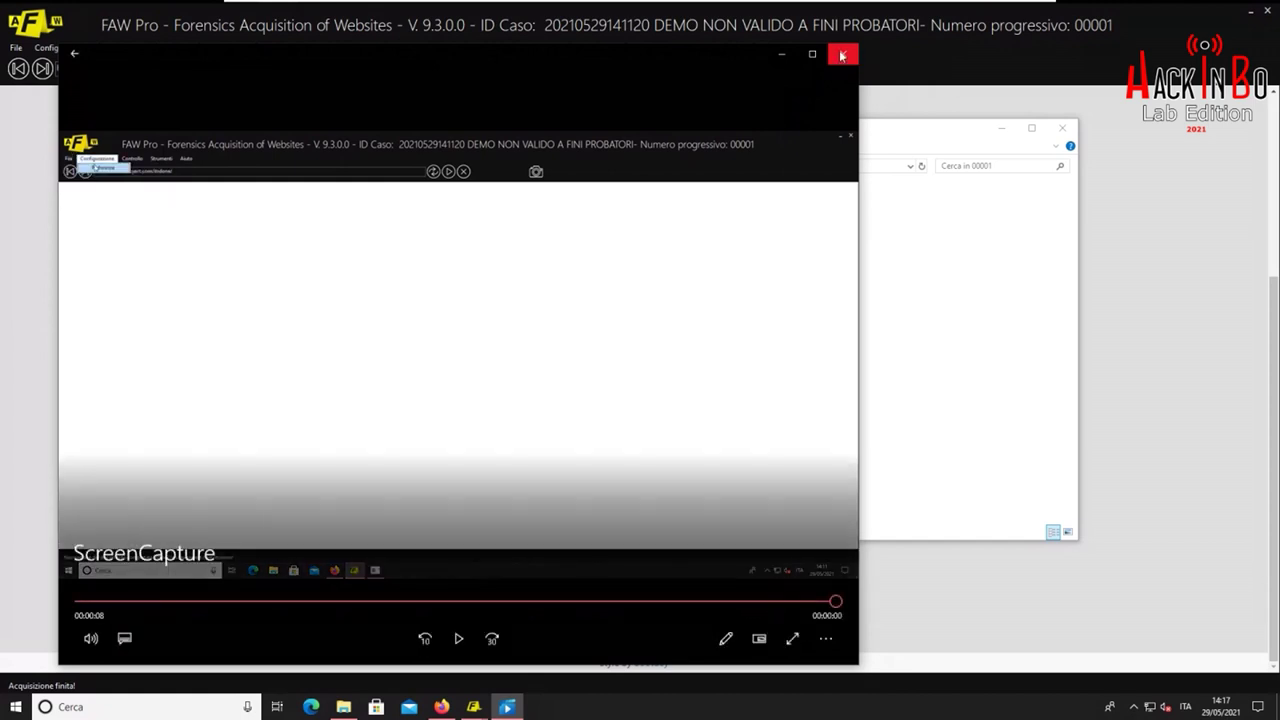
pyautogui.click(842, 56)
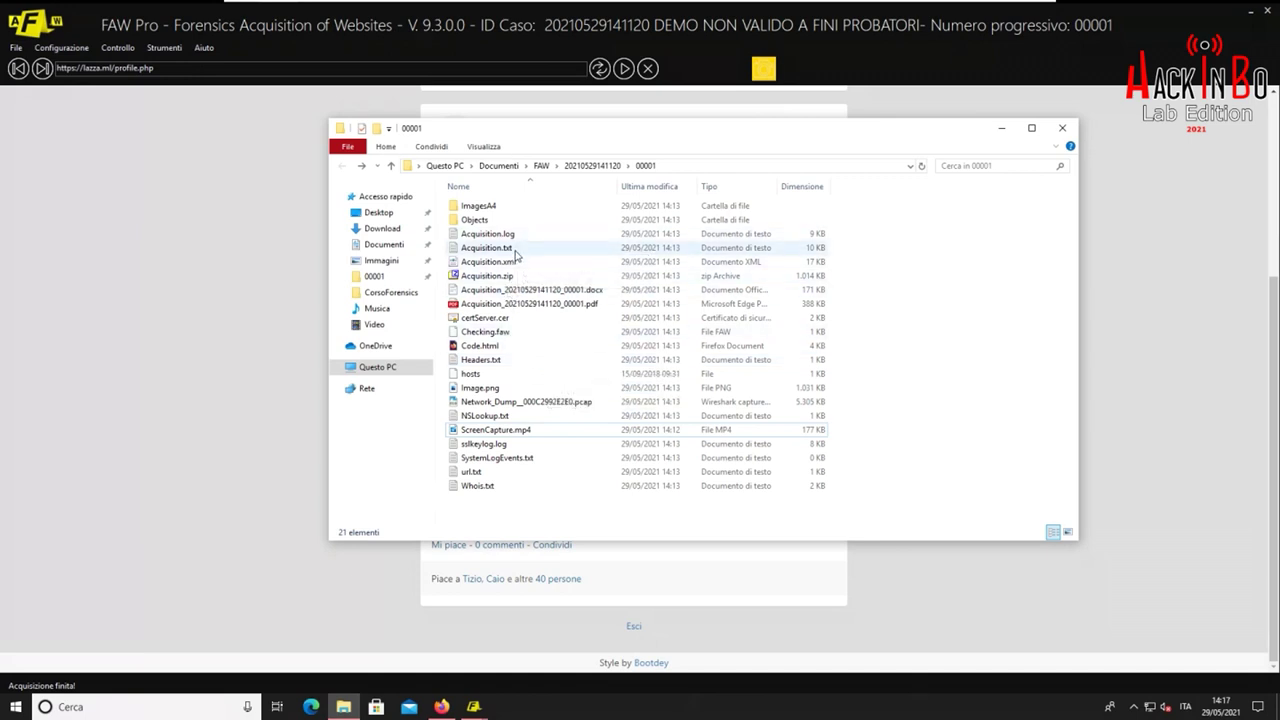
pyautogui.click(518, 253)
pyautogui.click(516, 253)
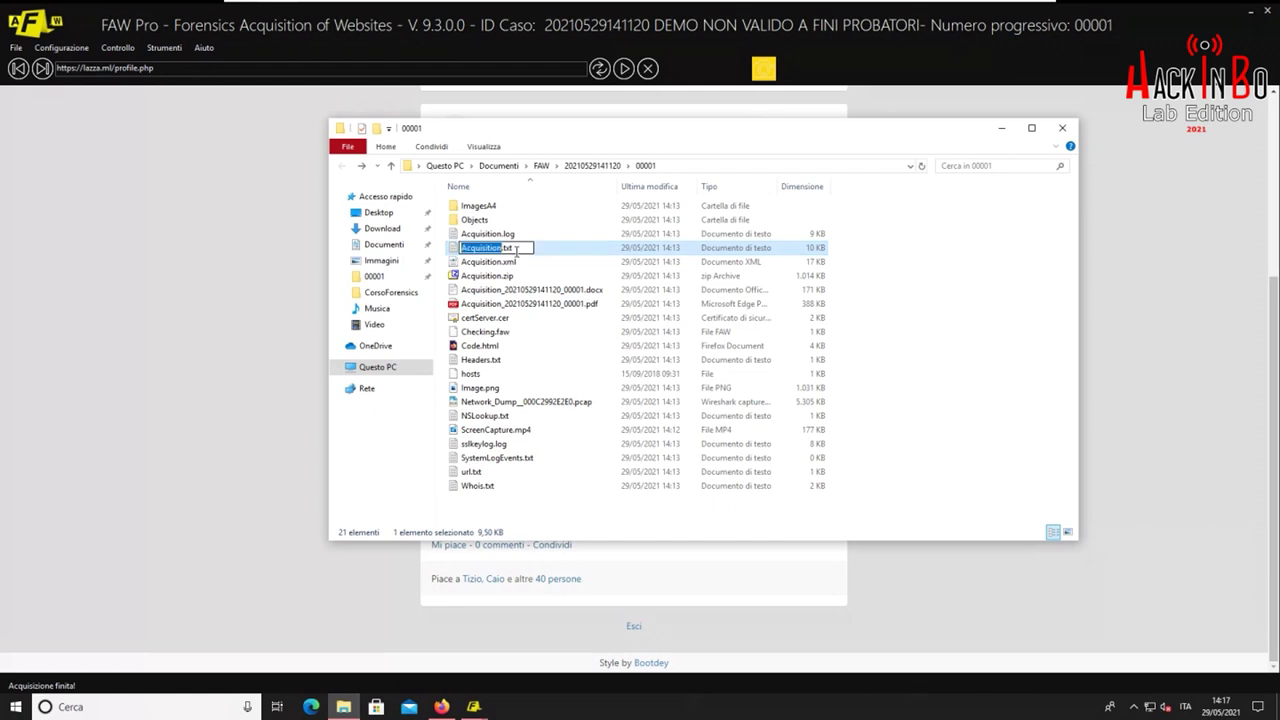
pyautogui.press('Escape')
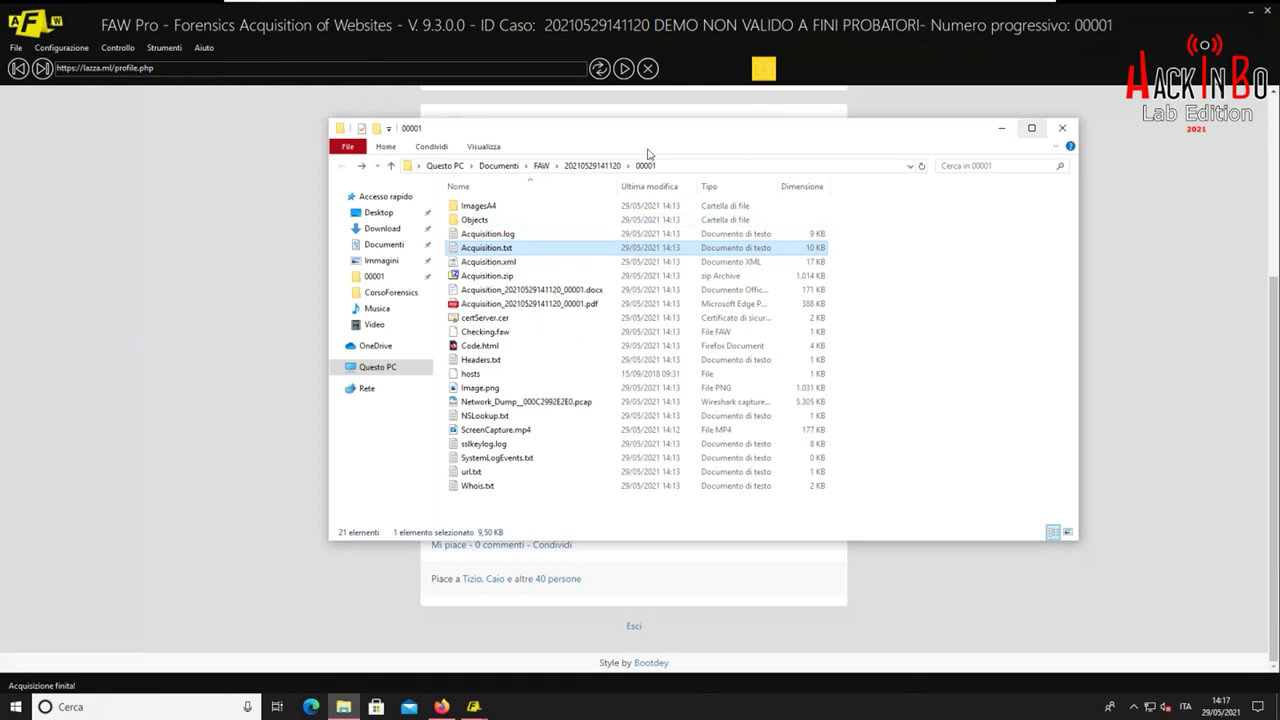
pyautogui.click(590, 167)
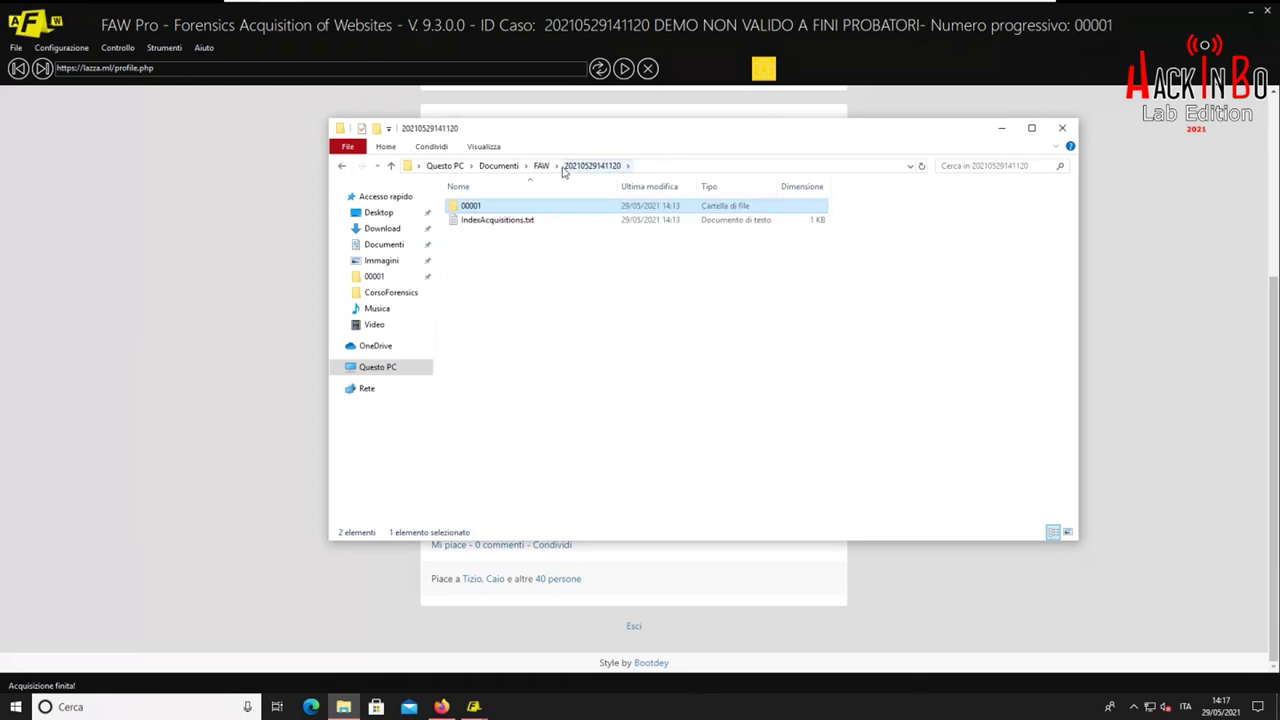
pyautogui.click(1063, 129)
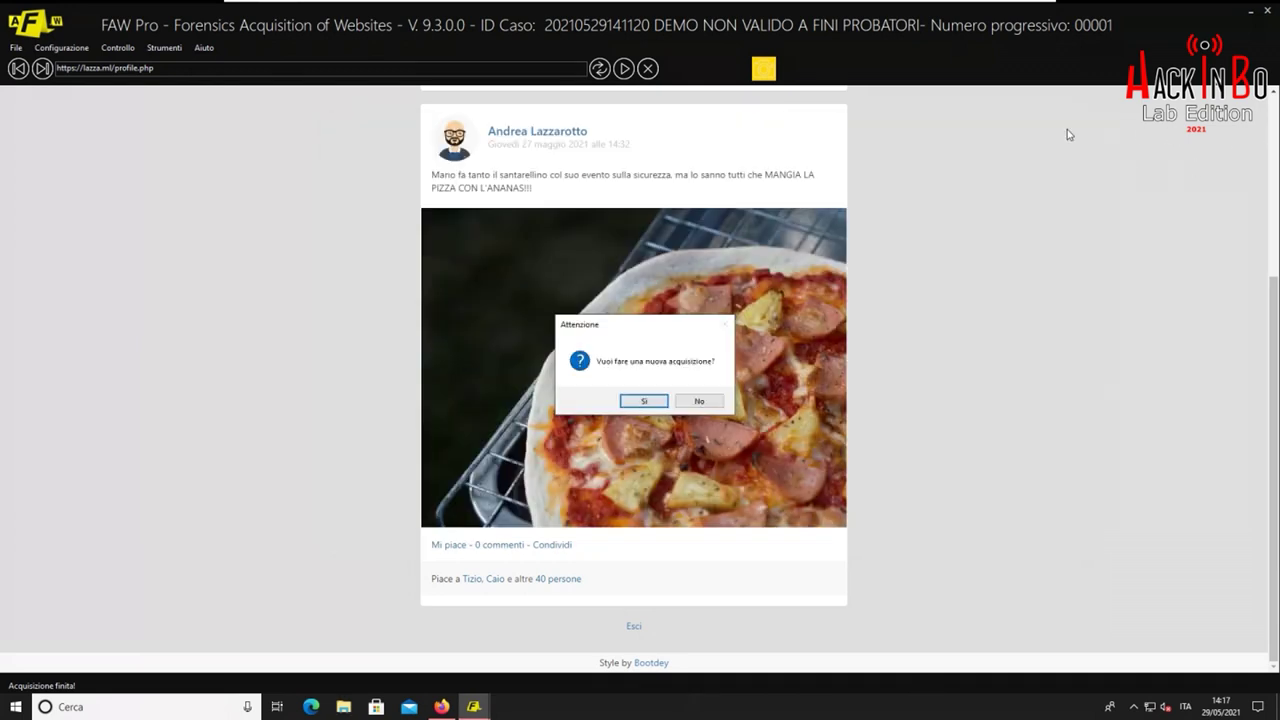
pyautogui.click(697, 401)
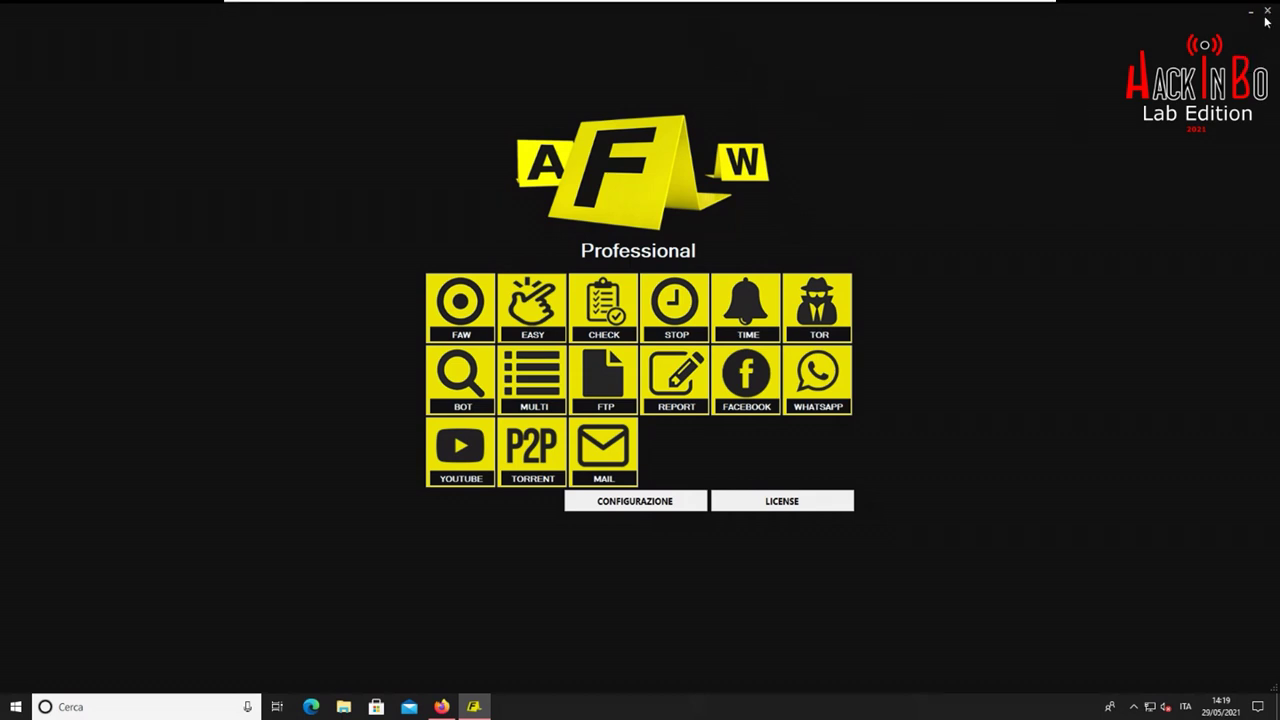
# Close the FAW Professional launcher and launch ArchiveWeb.page from its desktop shortcut
pyautogui.click(1267, 12)
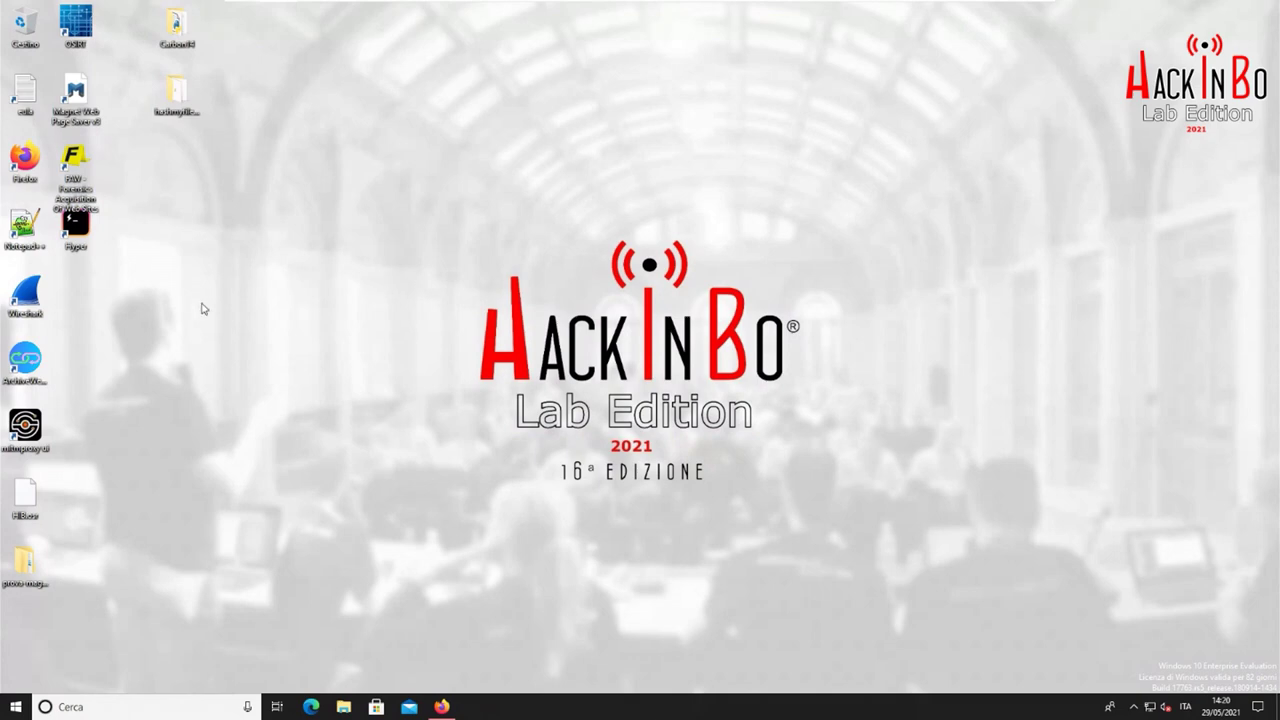
pyautogui.click(88, 230)
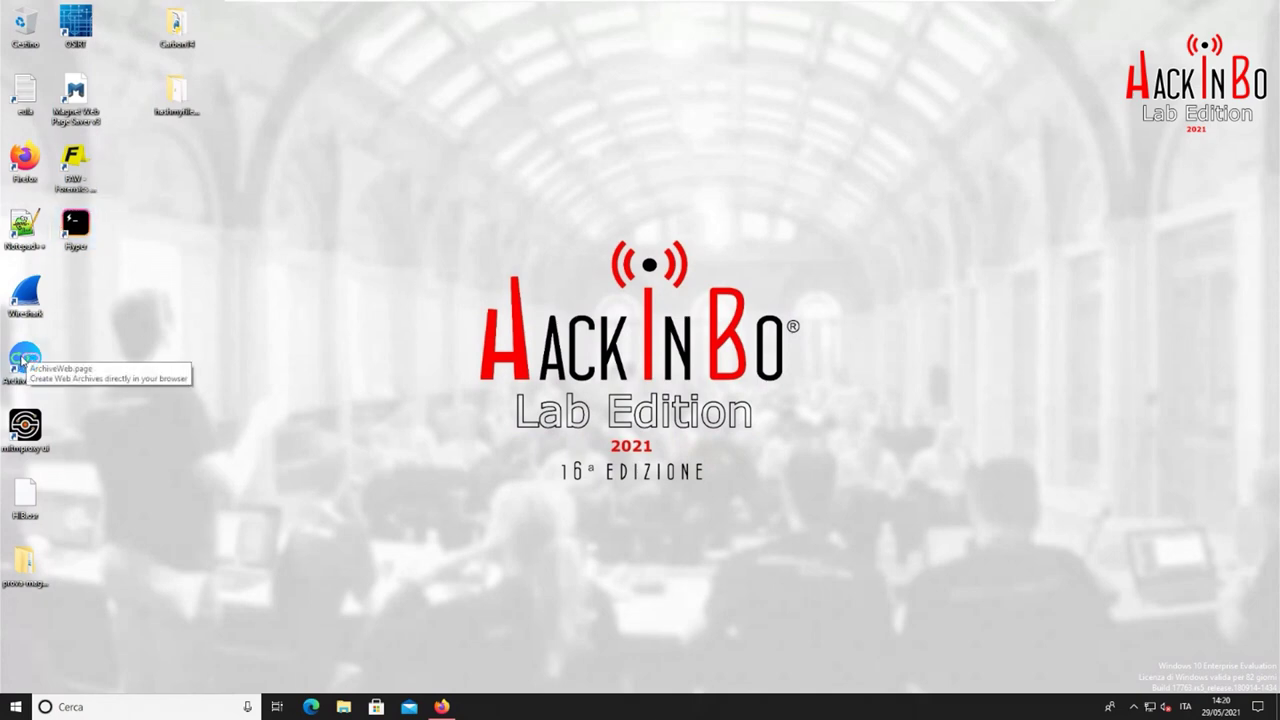
pyautogui.click(24, 360)
pyautogui.doubleClick(28, 356)
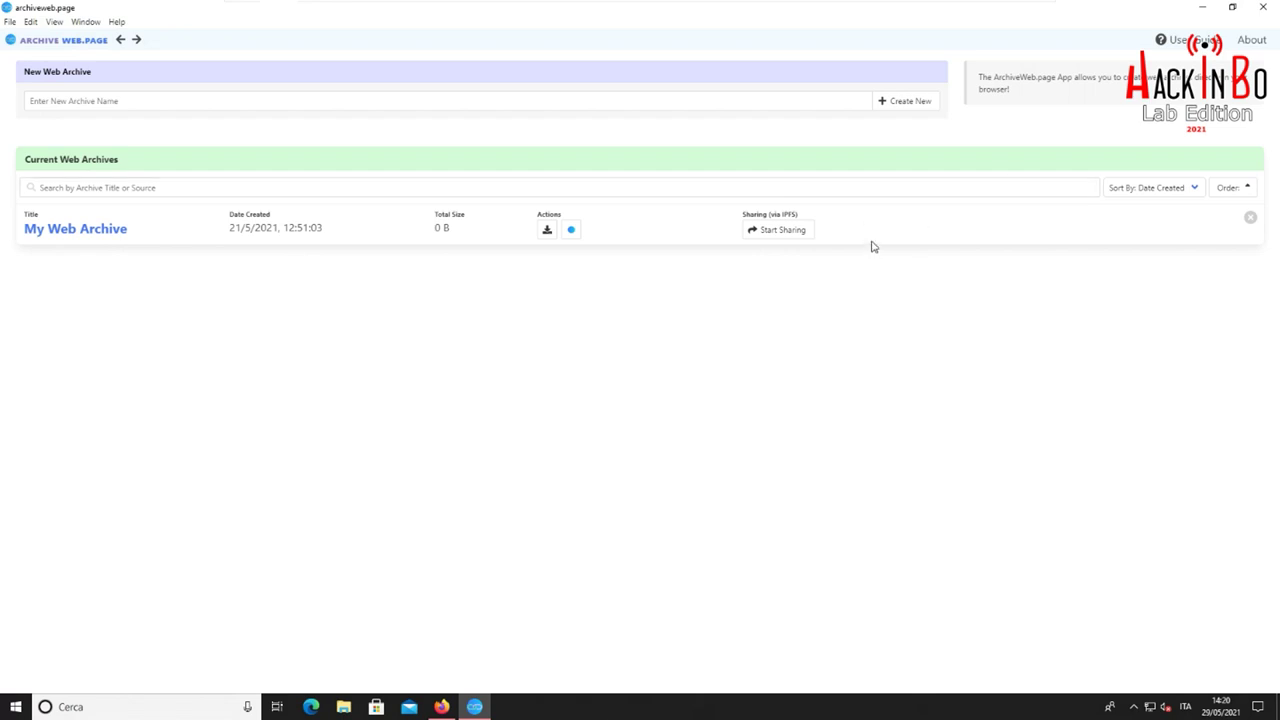
# Delete the empty My Web Archive and focus the new archive name field
pyautogui.click(1250, 219)
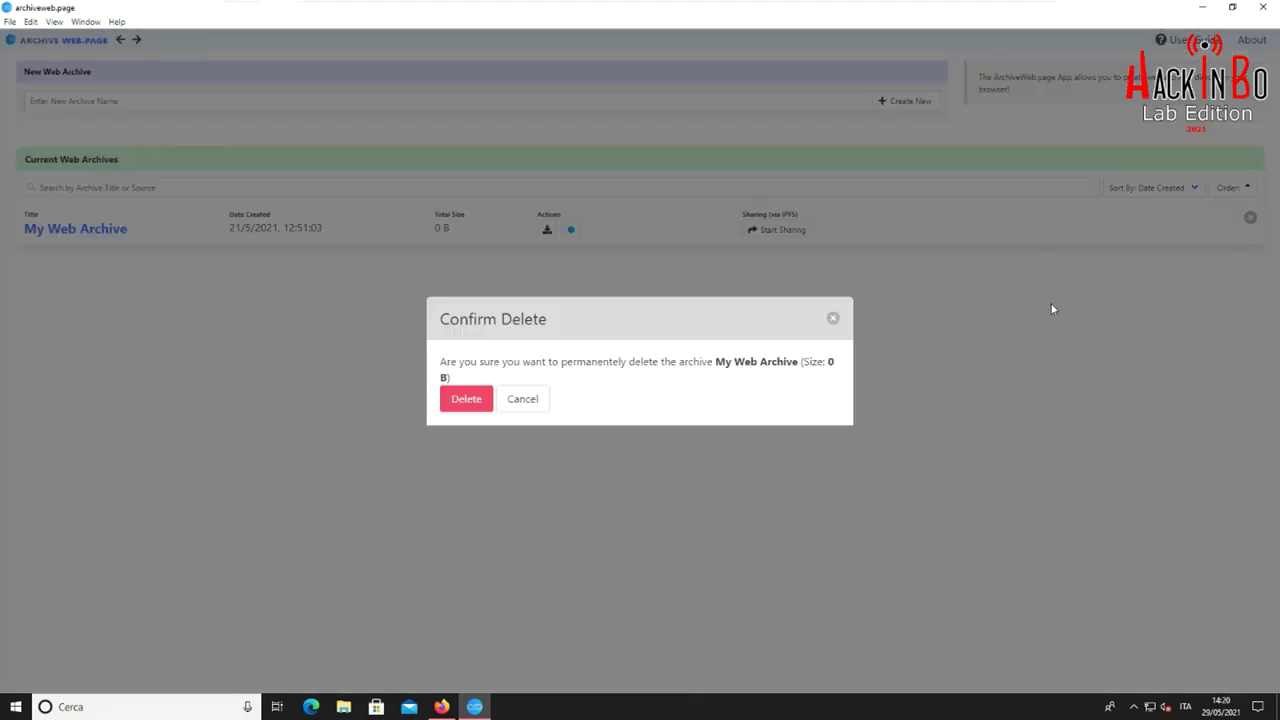
pyautogui.click(476, 398)
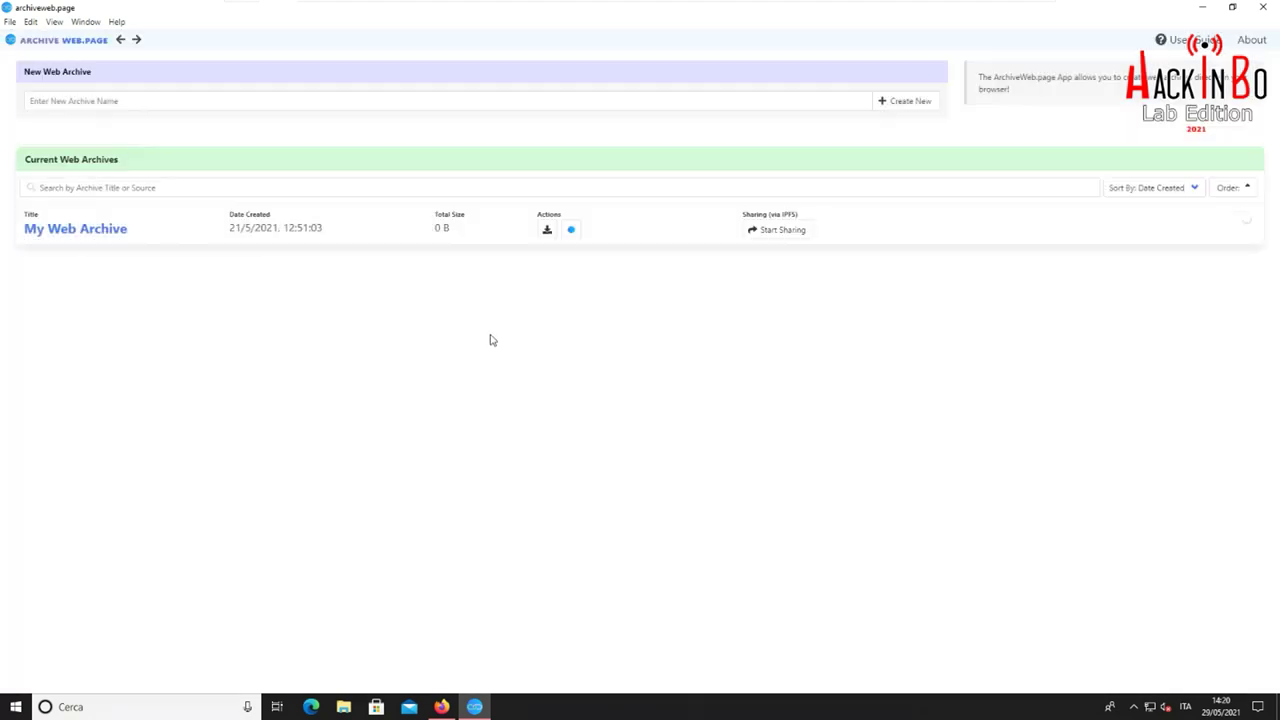
pyautogui.click(353, 94)
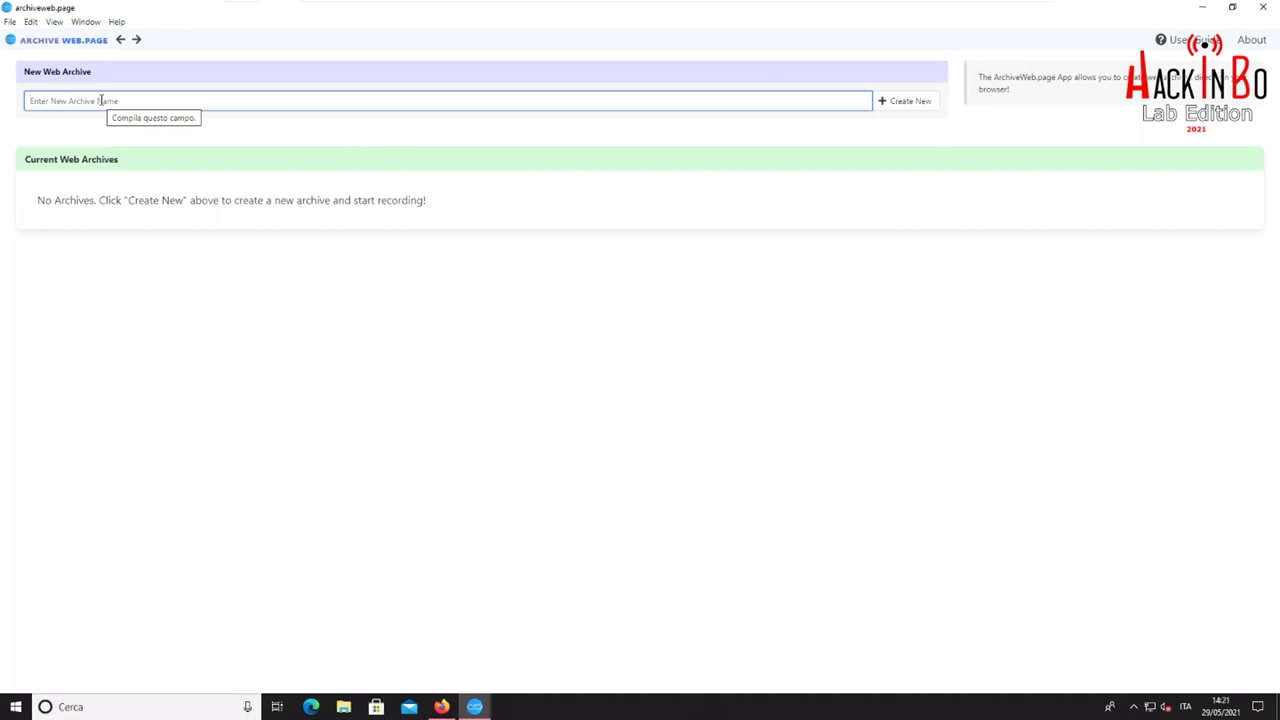
# Create a web archive named 'HIB 2021' and open its empty Pages list
pyautogui.write('HIB 2021')
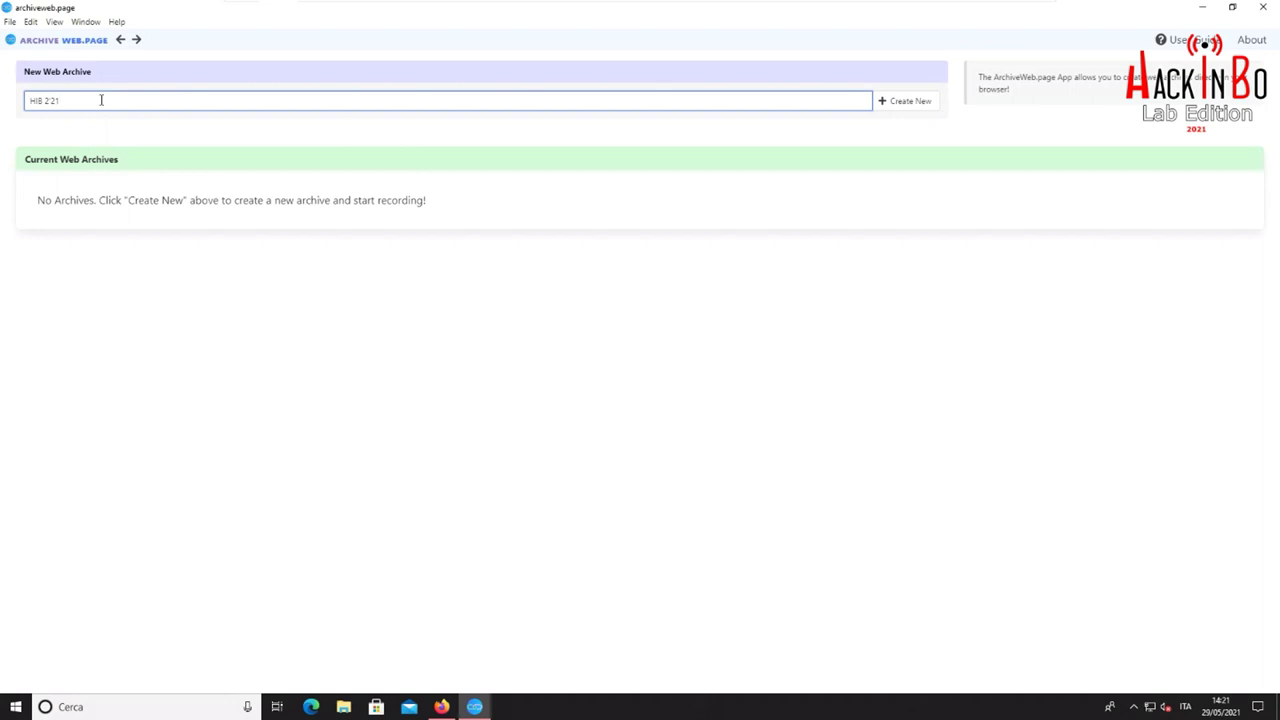
pyautogui.press('BackSpace')
pyautogui.press('BackSpace')
pyautogui.press('BackSpace')
pyautogui.write('021')
pyautogui.click(917, 106)
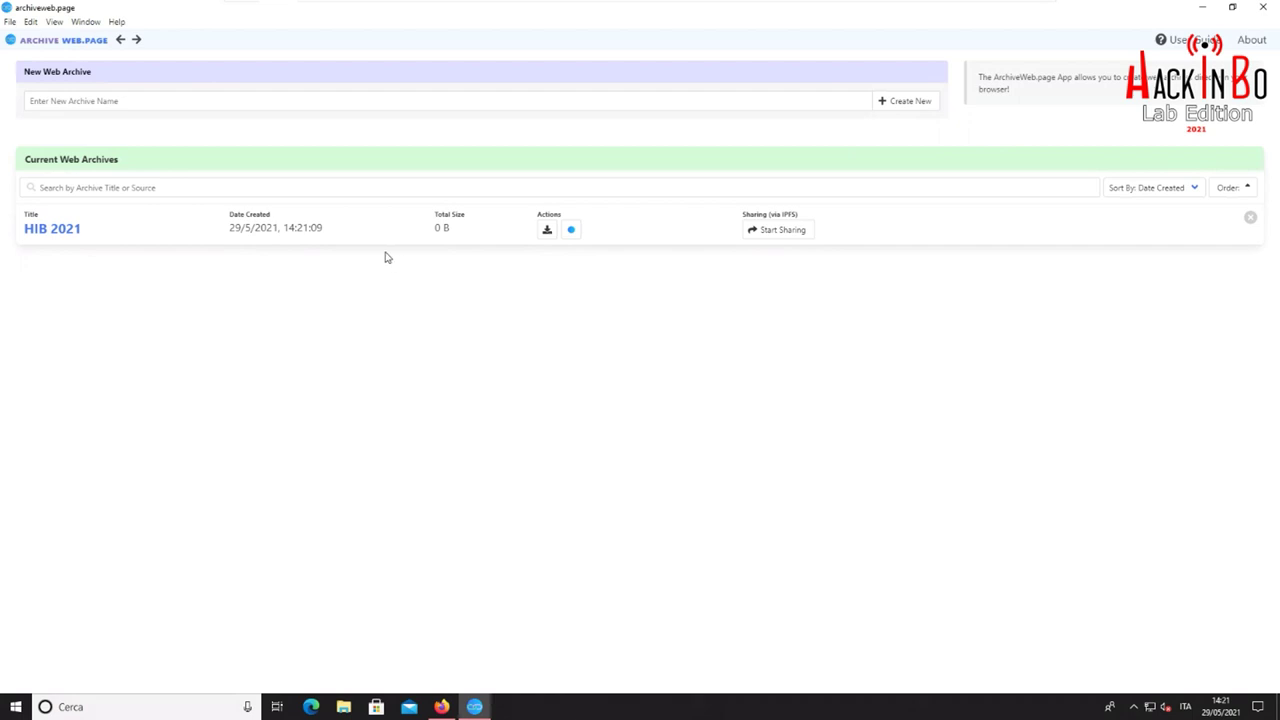
pyautogui.click(47, 229)
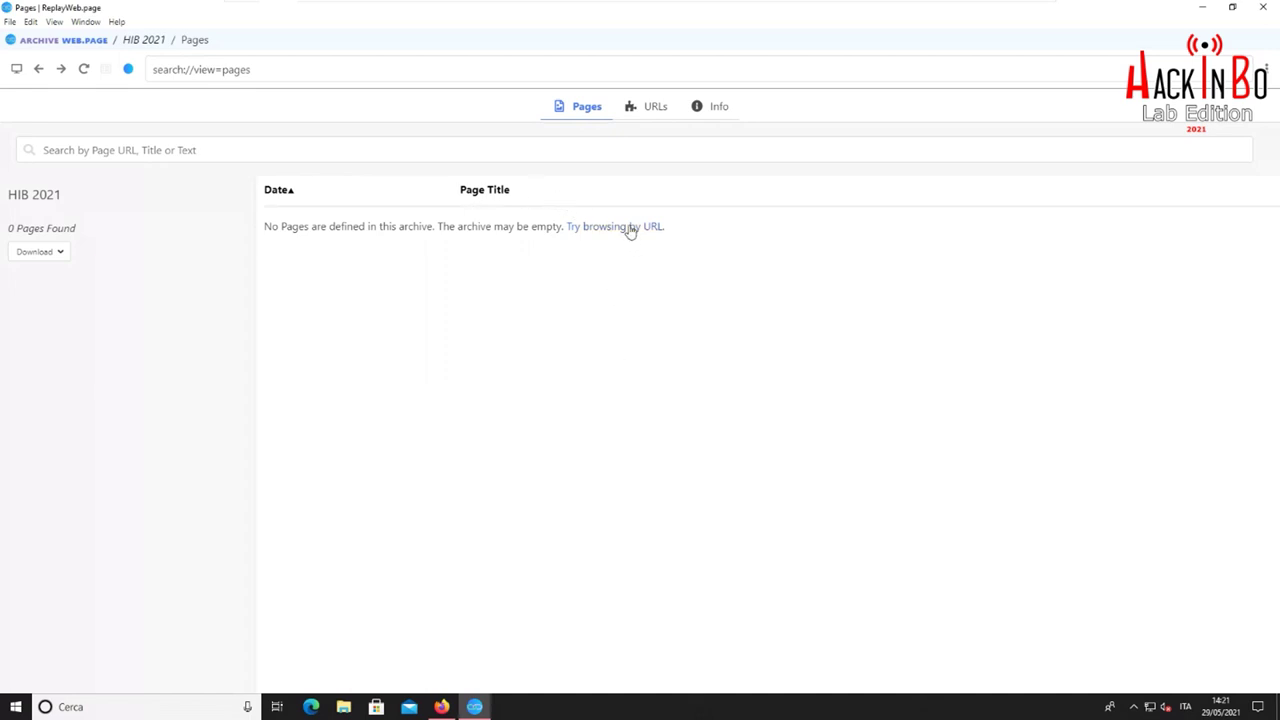
# Look up the profile page URL in the archive, view the live login page, then return to HIB 2021
pyautogui.tripleClick(488, 73)
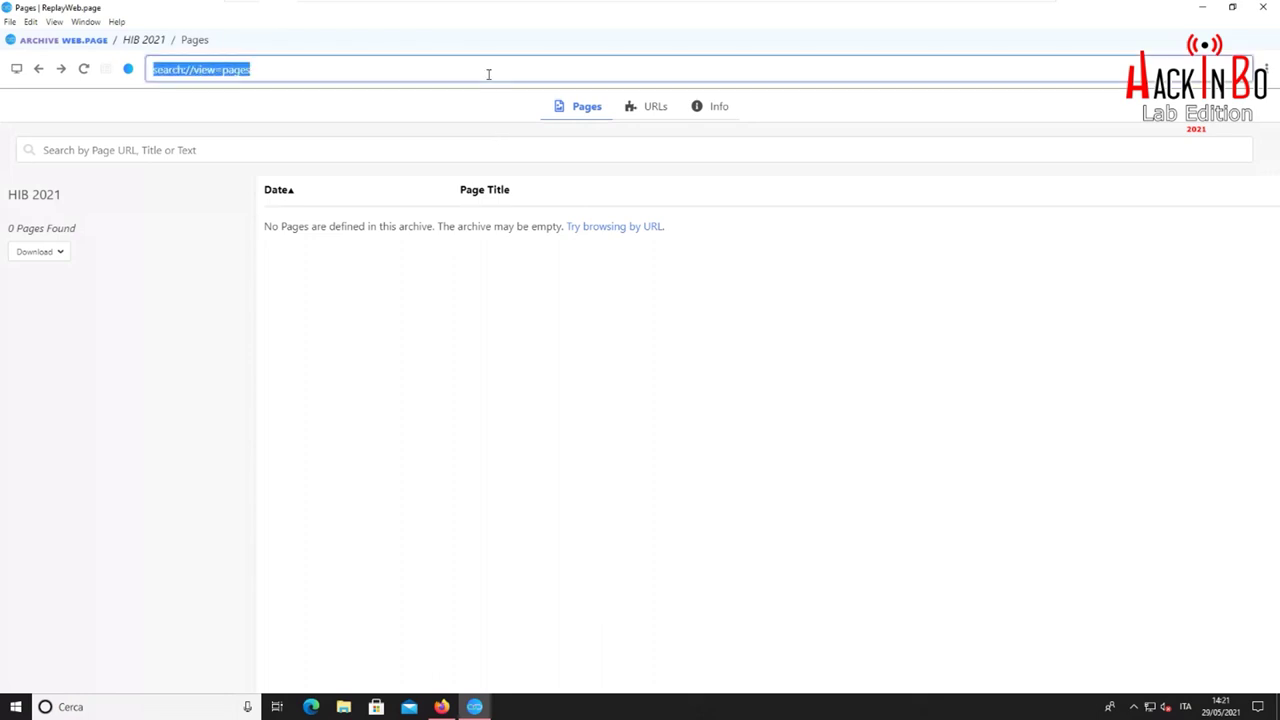
pyautogui.press('BackSpace')
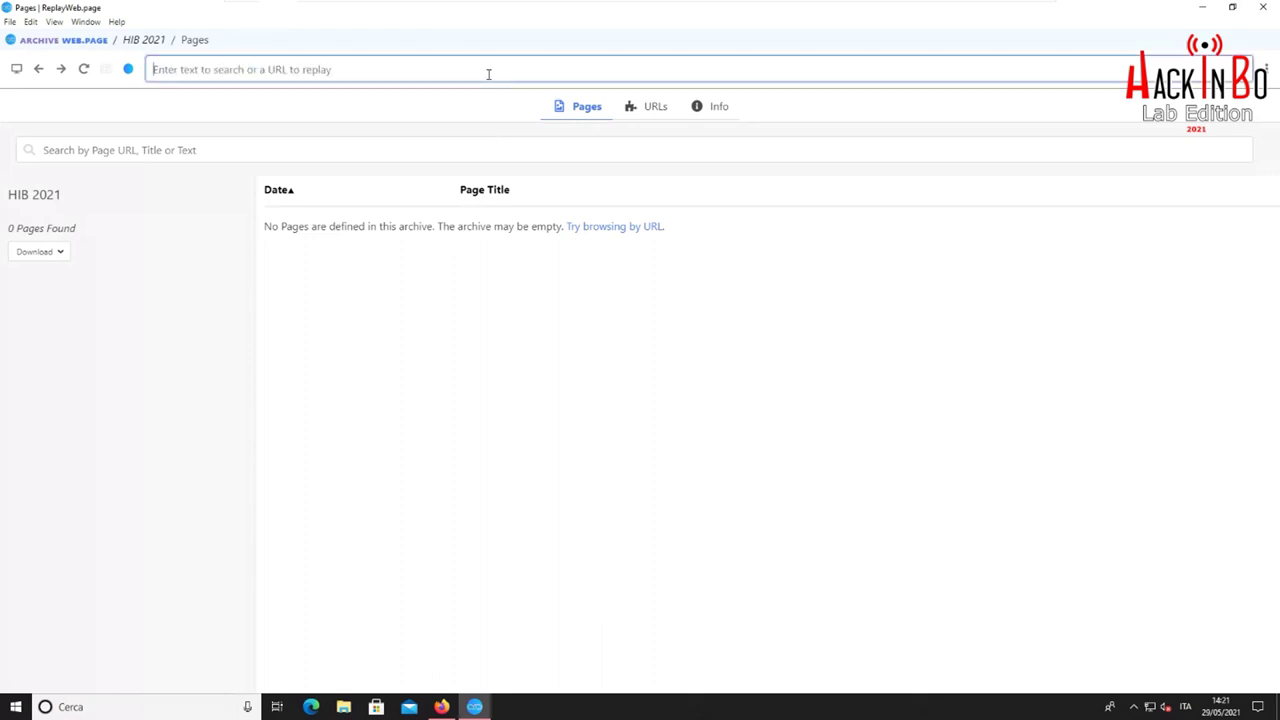
pyautogui.write('https://lazza.ml/profile.php')
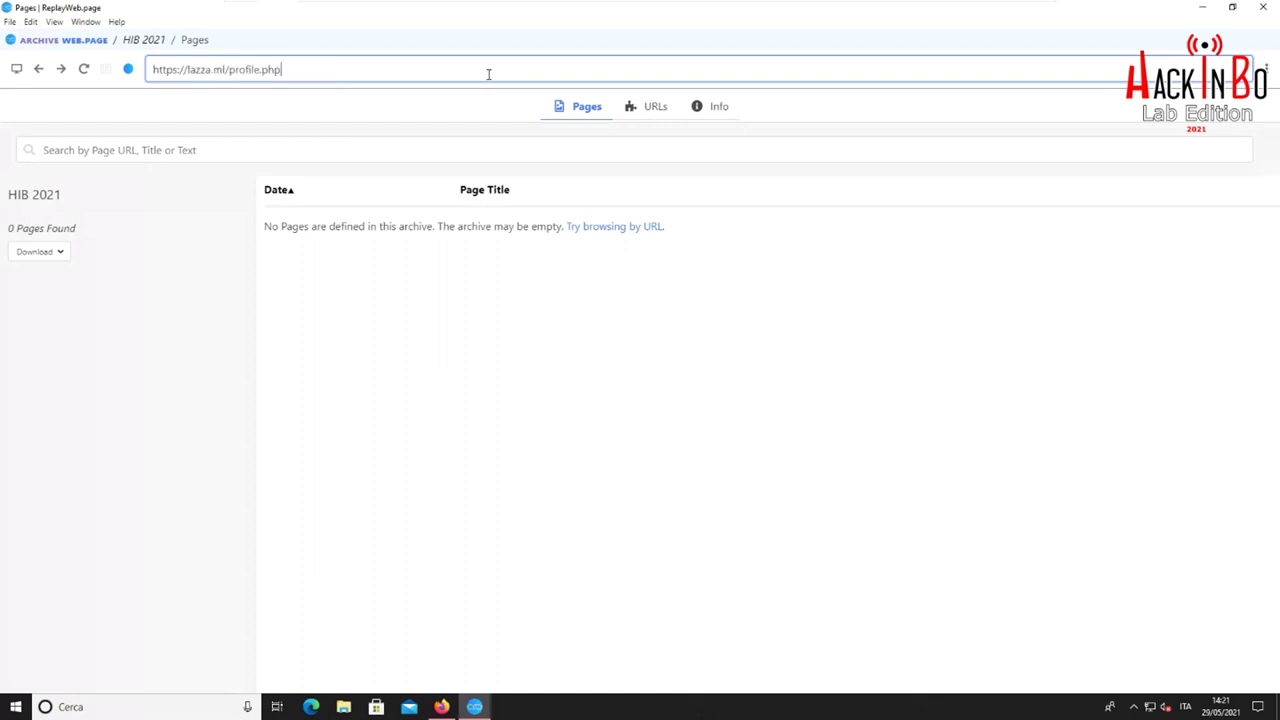
pyautogui.press('Return')
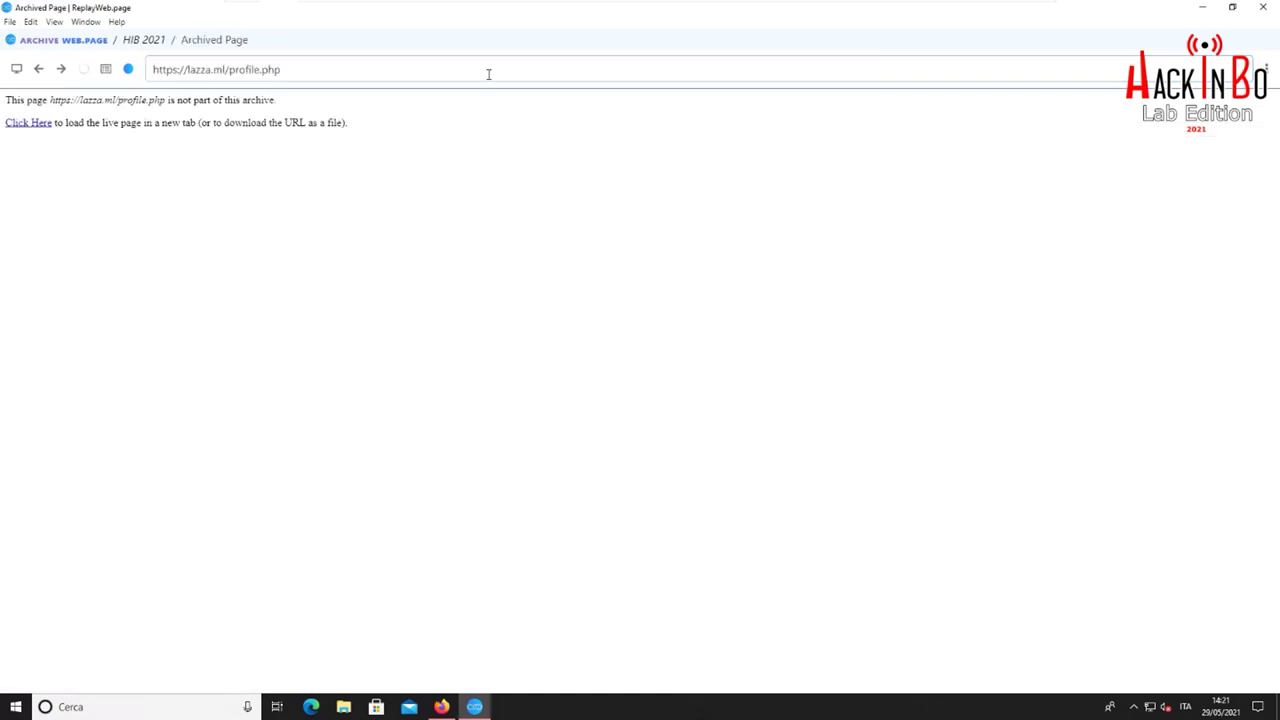
pyautogui.click(36, 124)
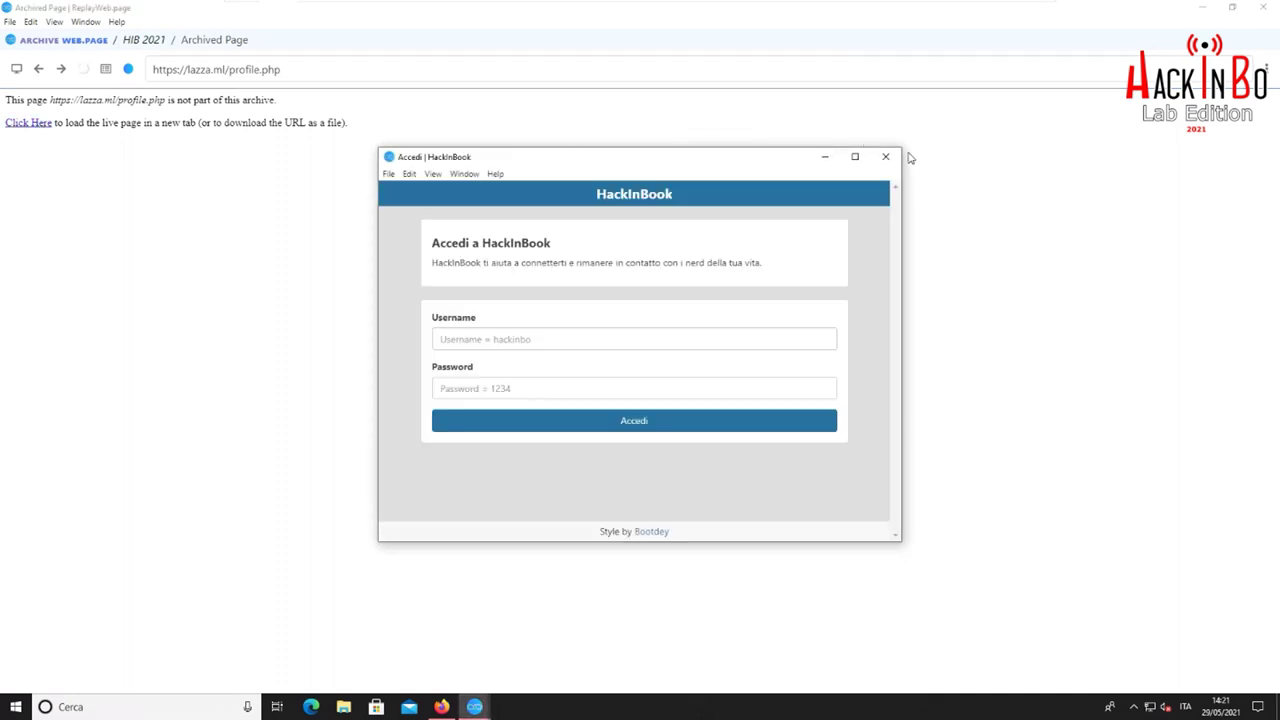
pyautogui.click(886, 156)
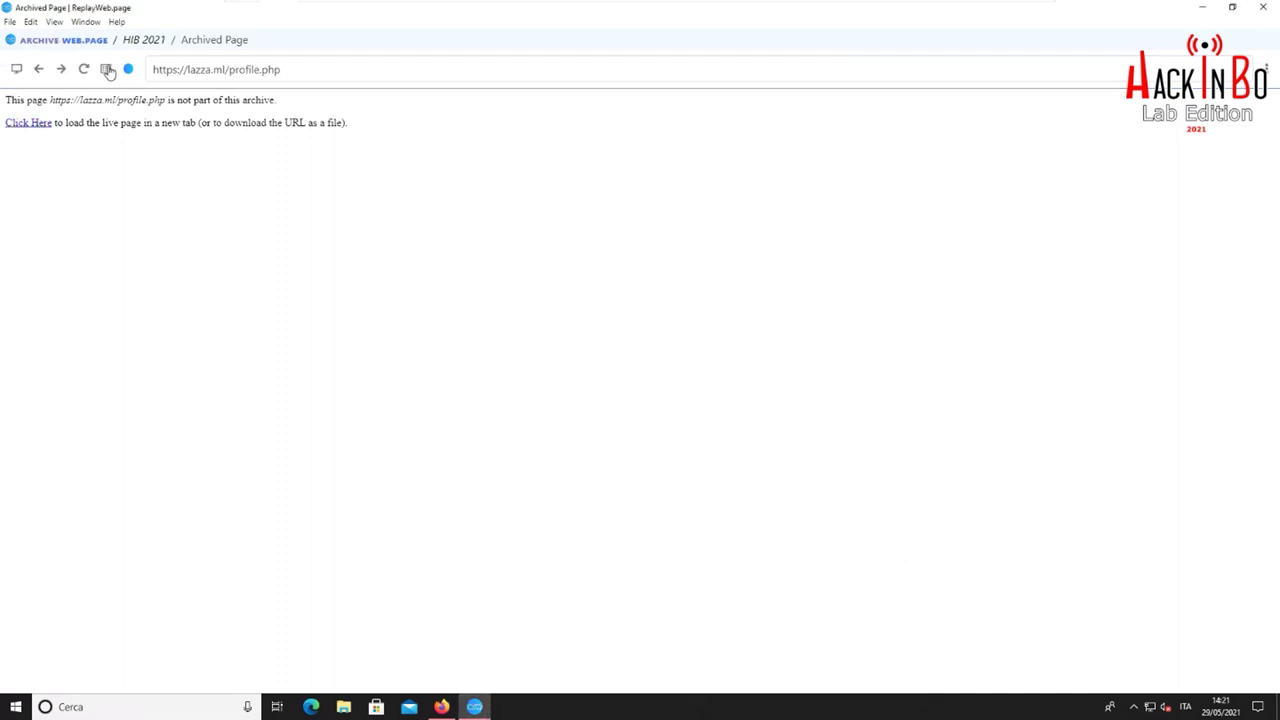
pyautogui.click(39, 70)
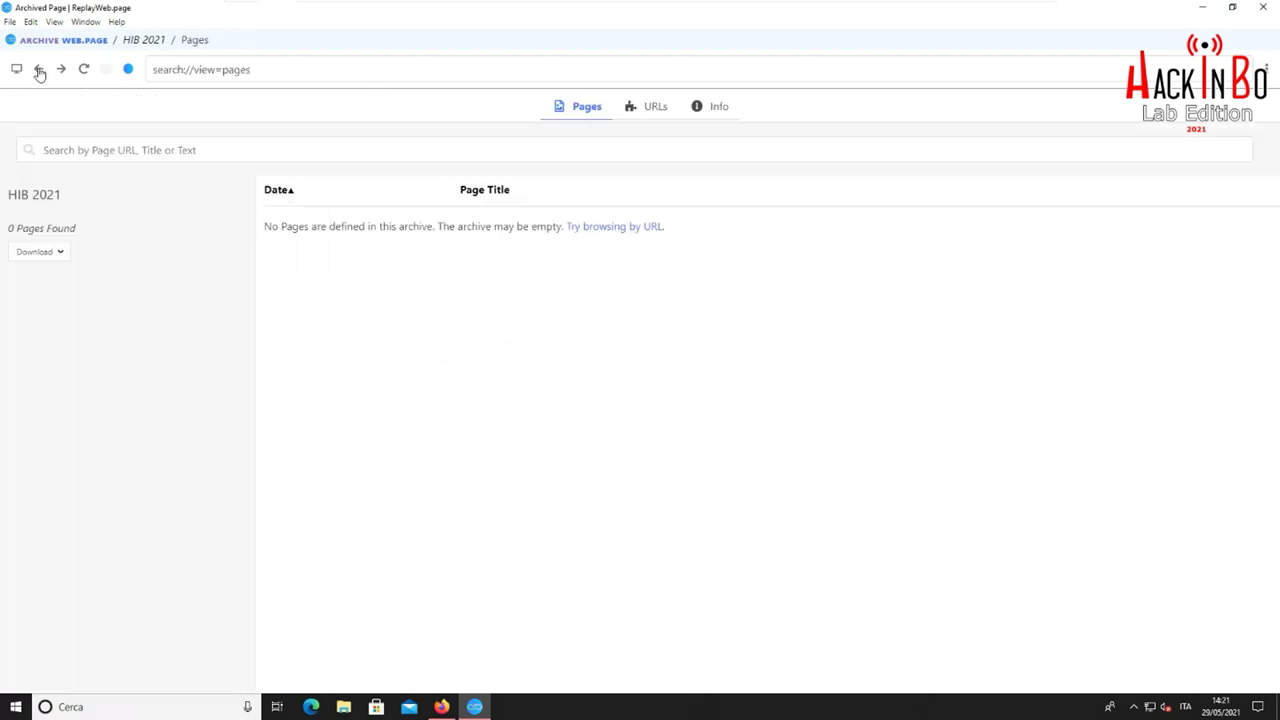
pyautogui.click(39, 70)
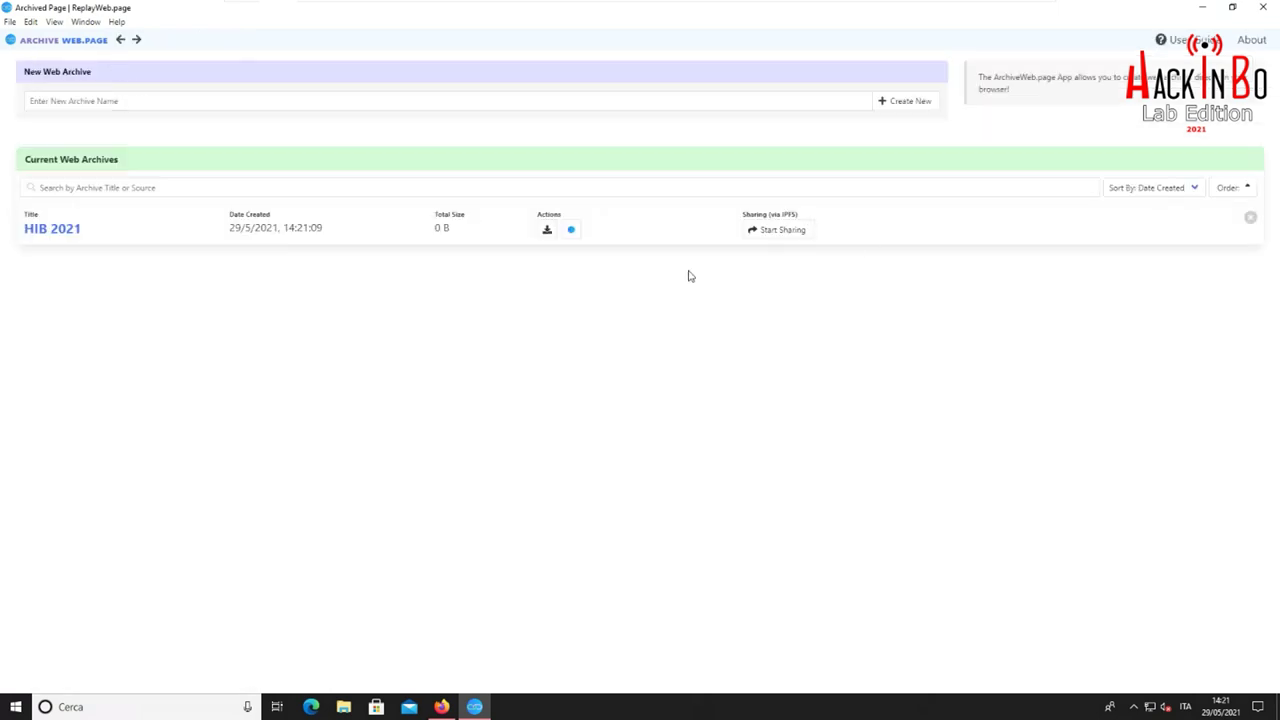
pyautogui.click(70, 232)
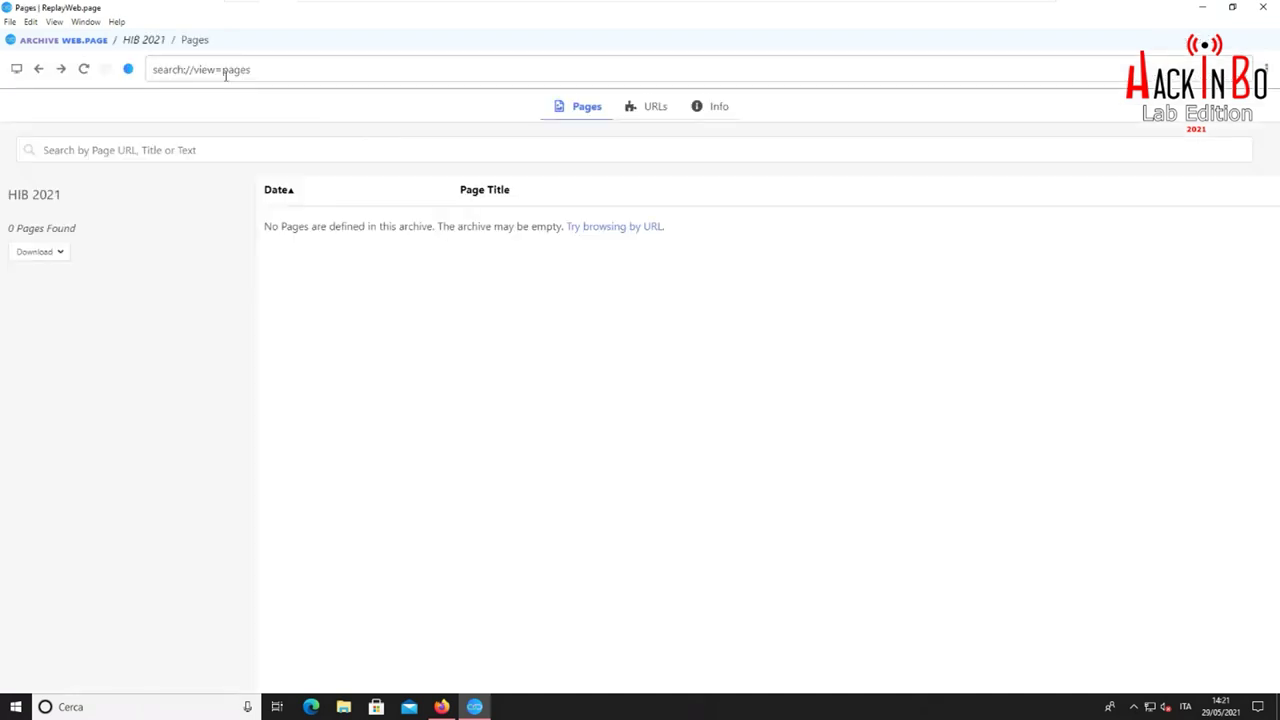
pyautogui.click(127, 70)
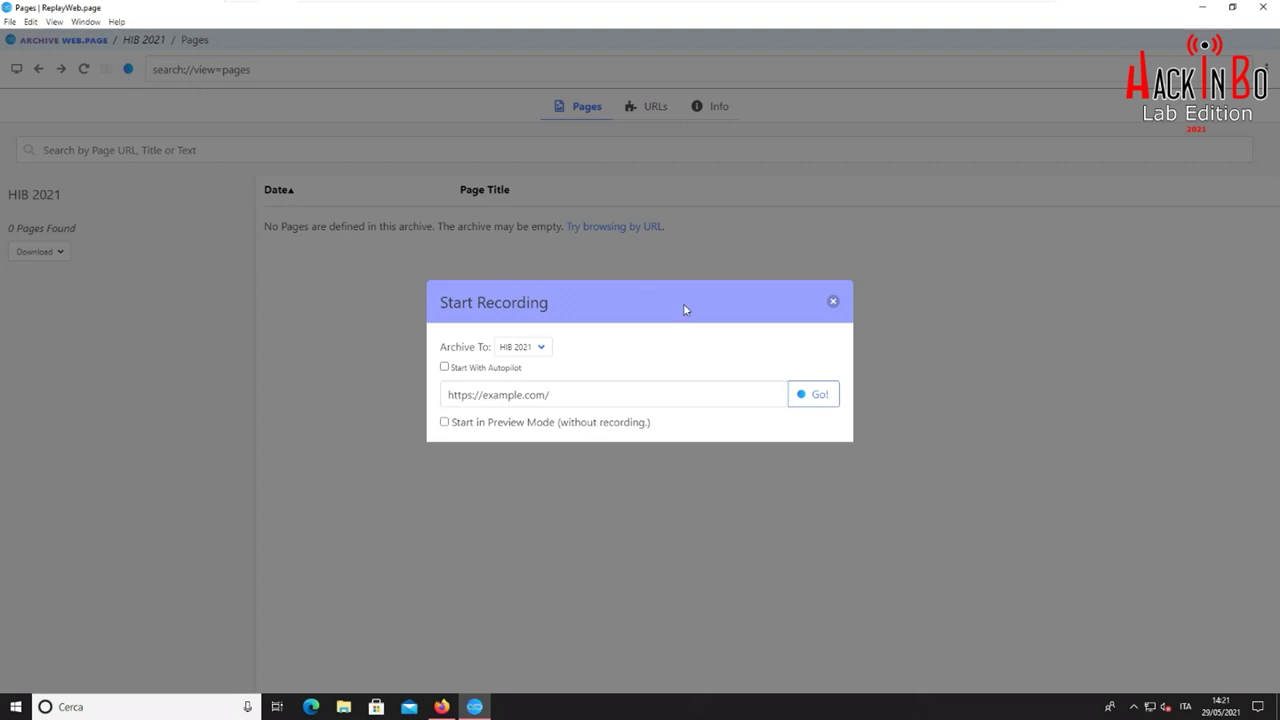
pyautogui.moveTo(597, 394); pyautogui.dragTo(450, 388)
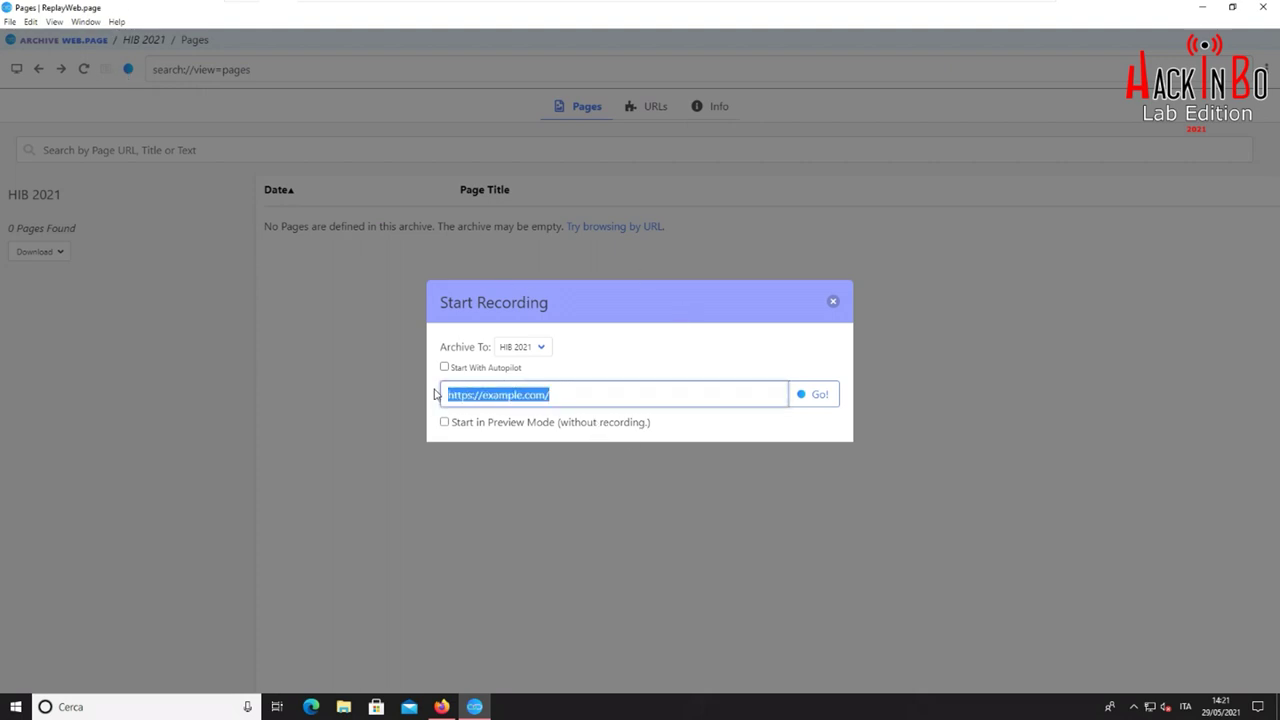
pyautogui.write('https://lazza.ml/profile.php')
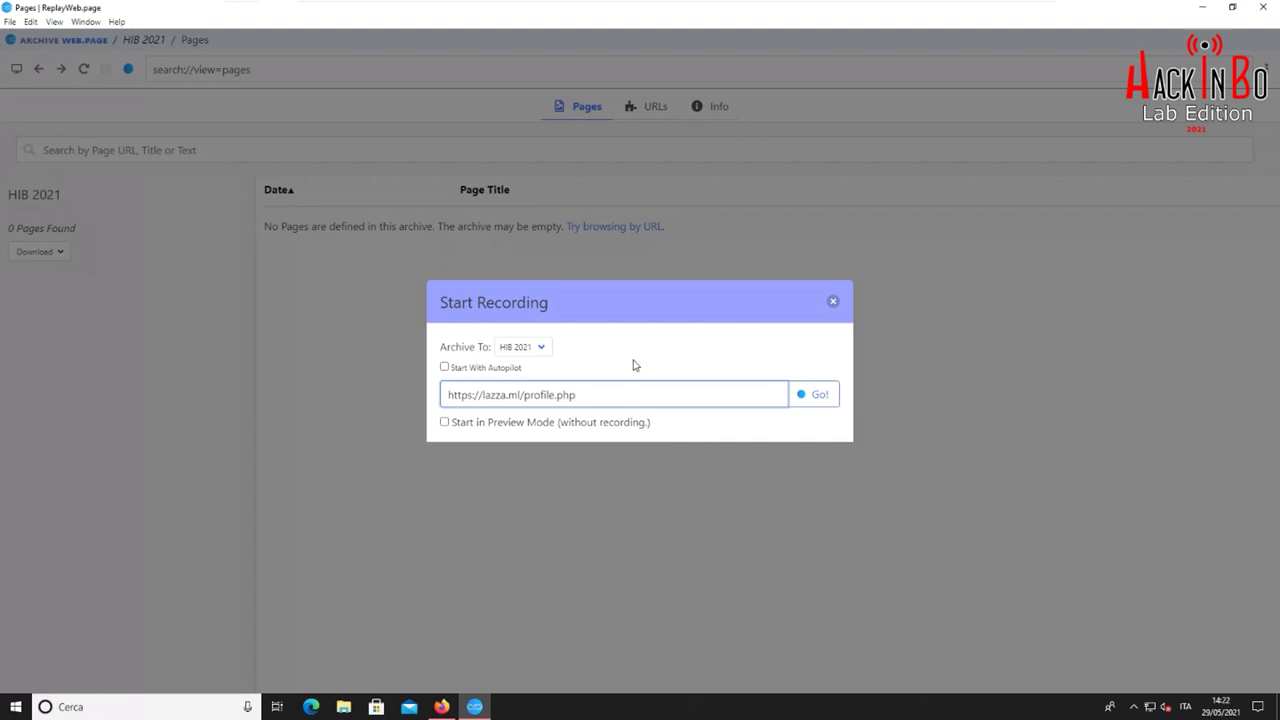
pyautogui.click(818, 397)
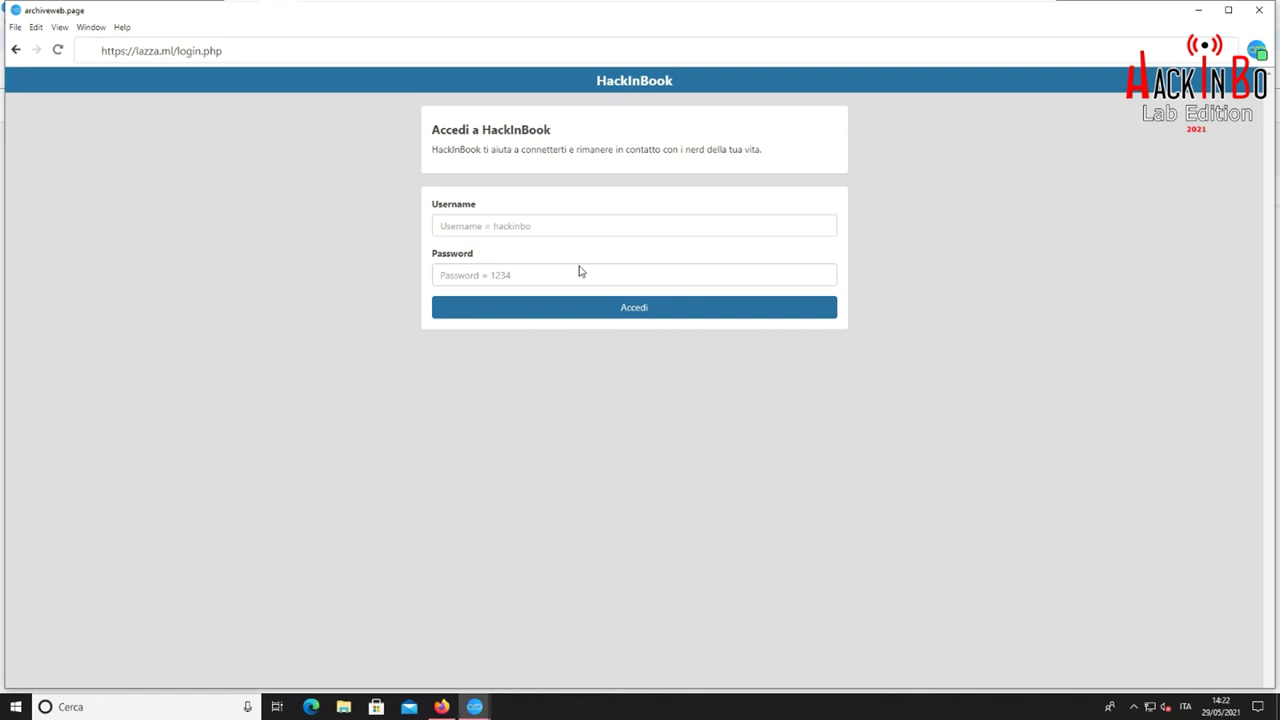
# Log in to HackInBook with the demo username and password to reach the profile page
pyautogui.click(569, 225)
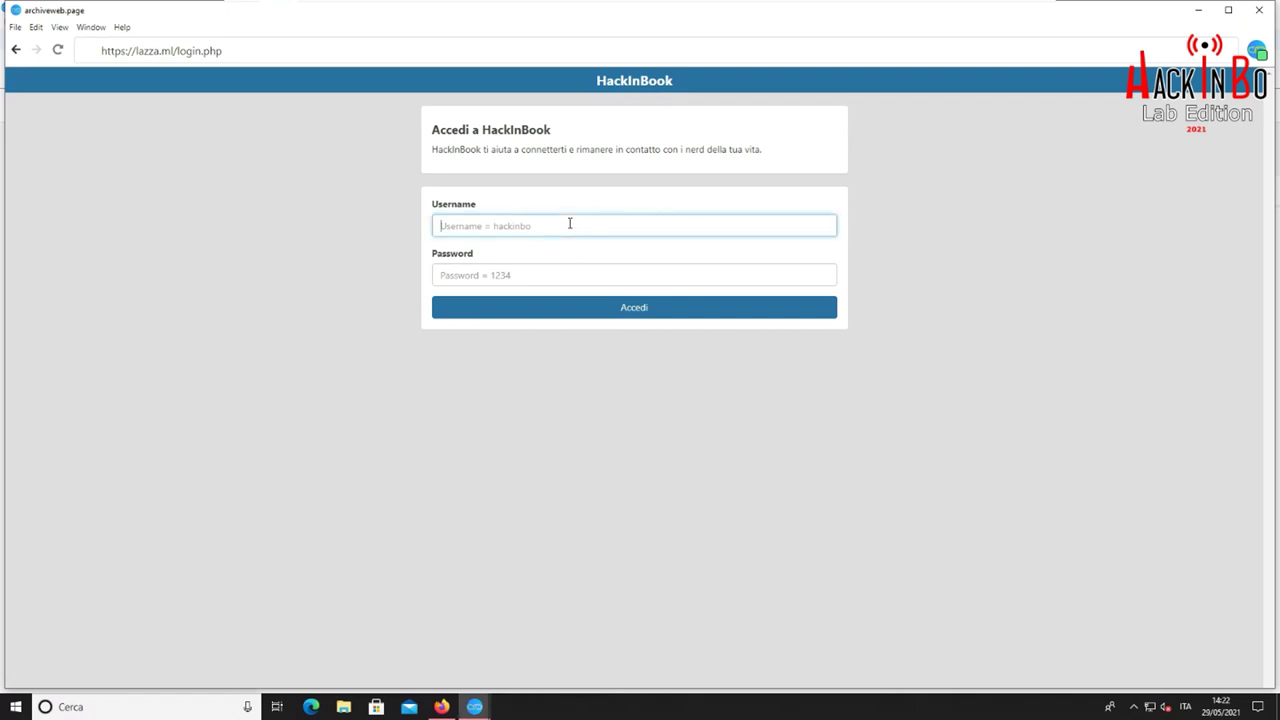
pyautogui.write('hackinbo')
pyautogui.press('Tab')
pyautogui.write('1234')
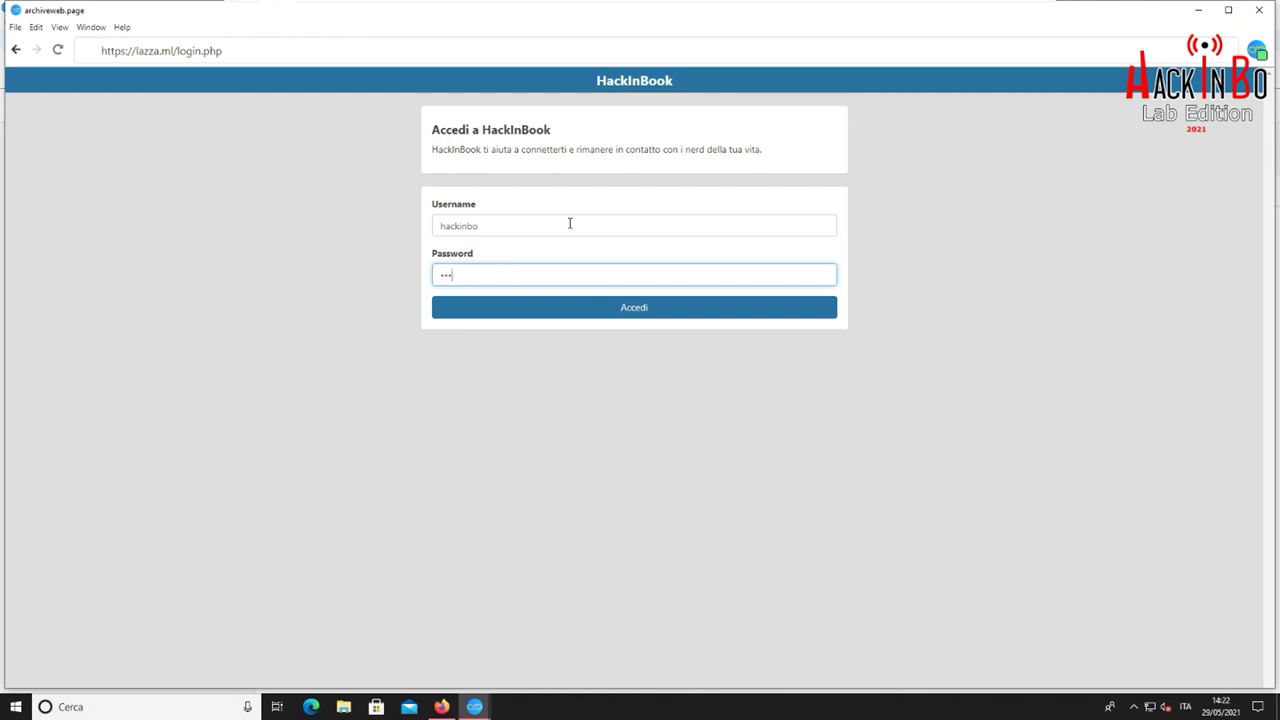
pyautogui.click(649, 317)
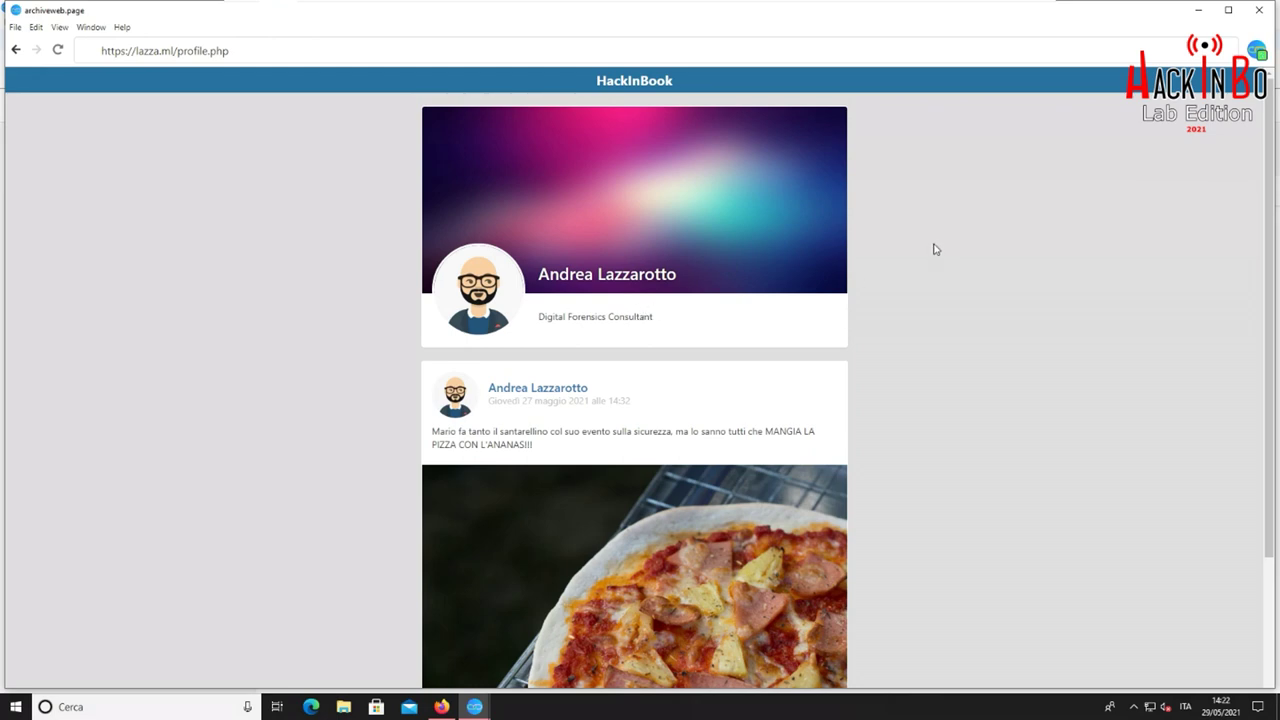
# Scroll the captured profile page and view the extension's recording status details
pyautogui.scroll(-3, 936, 251)
pyautogui.scroll(3, 936, 251)
pyautogui.click(1257, 52)
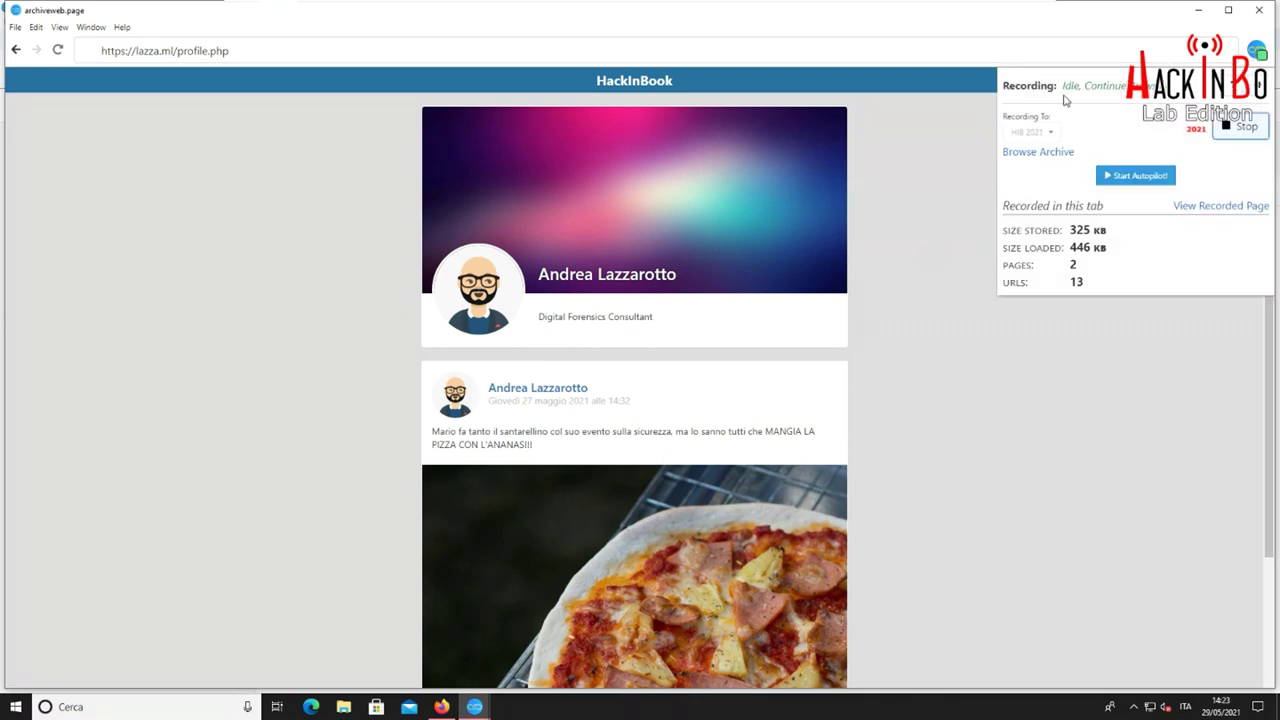
pyautogui.moveTo(1152, 85); pyautogui.dragTo(1072, 85)
pyautogui.click(1075, 85)
# Scroll through the profile once more, then stop recording and close the recording window
pyautogui.scroll(-2, 918, 240)
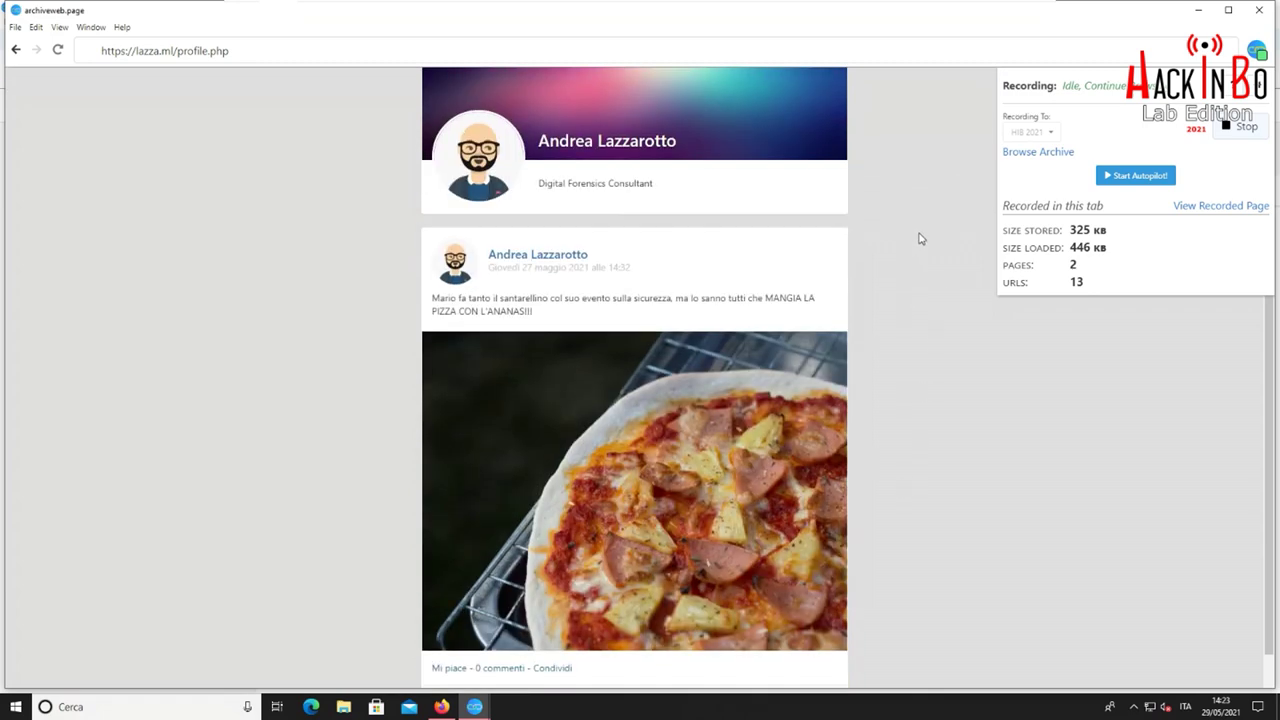
pyautogui.scroll(2, 920, 239)
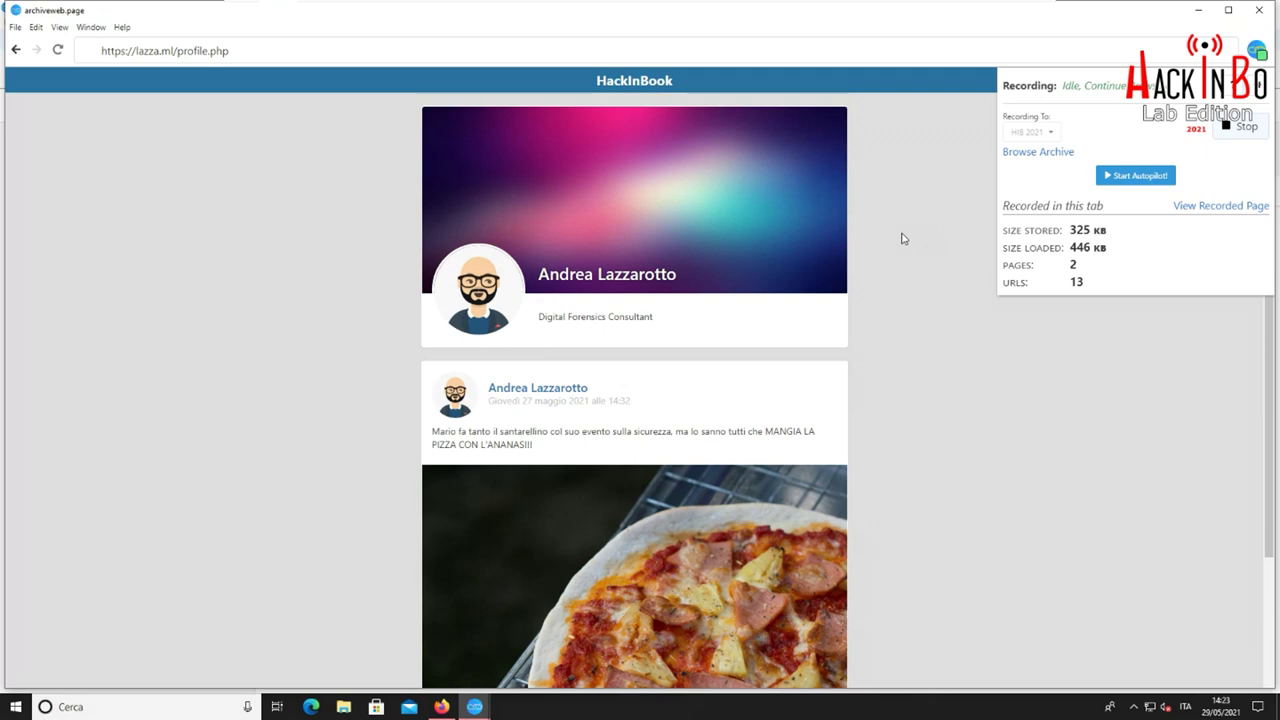
pyautogui.scroll(-1, 895, 246)
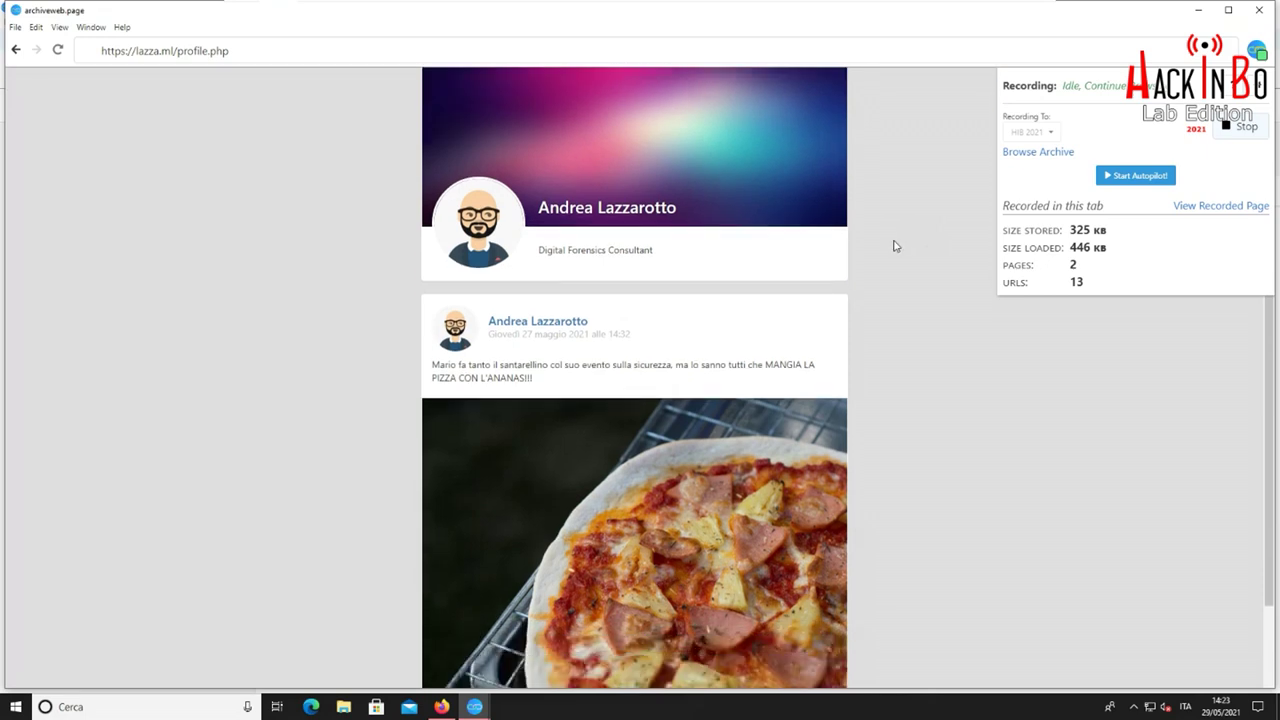
pyautogui.scroll(-2, 895, 246)
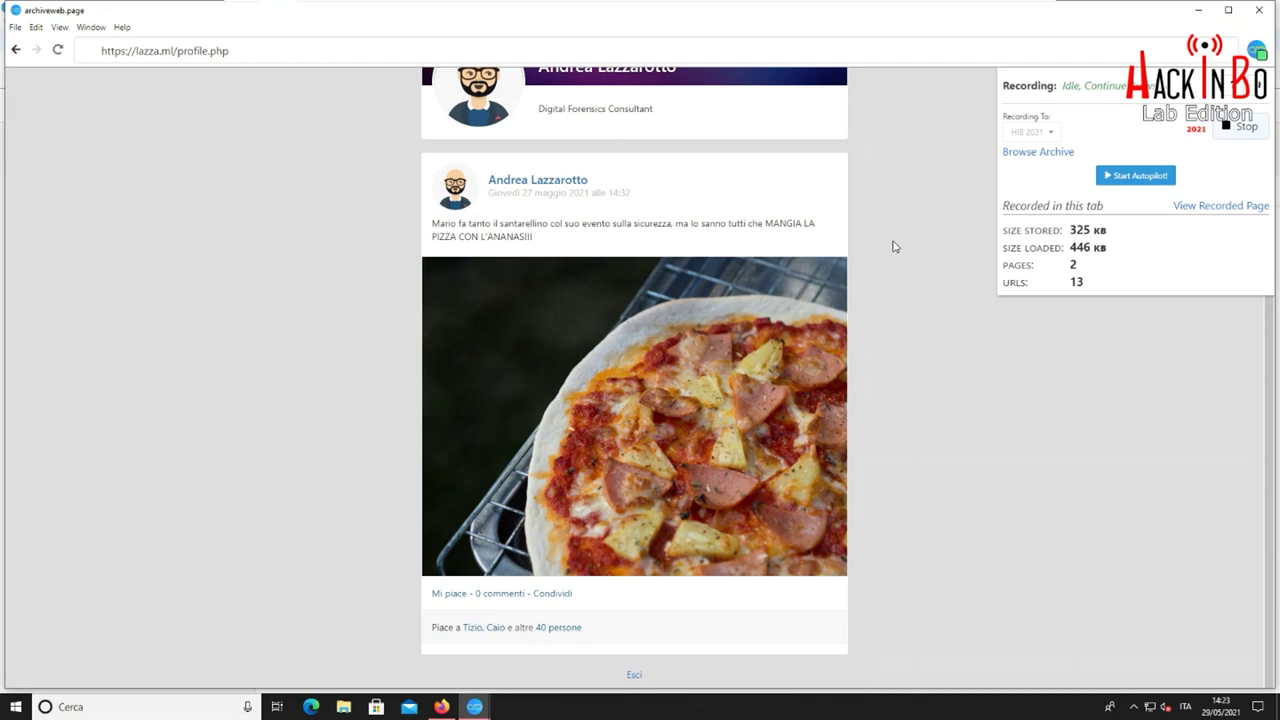
pyautogui.scroll(3, 894, 245)
pyautogui.scroll(-3, 893, 244)
pyautogui.scroll(3, 889, 230)
pyautogui.scroll(-3, 890, 229)
pyautogui.click(1241, 128)
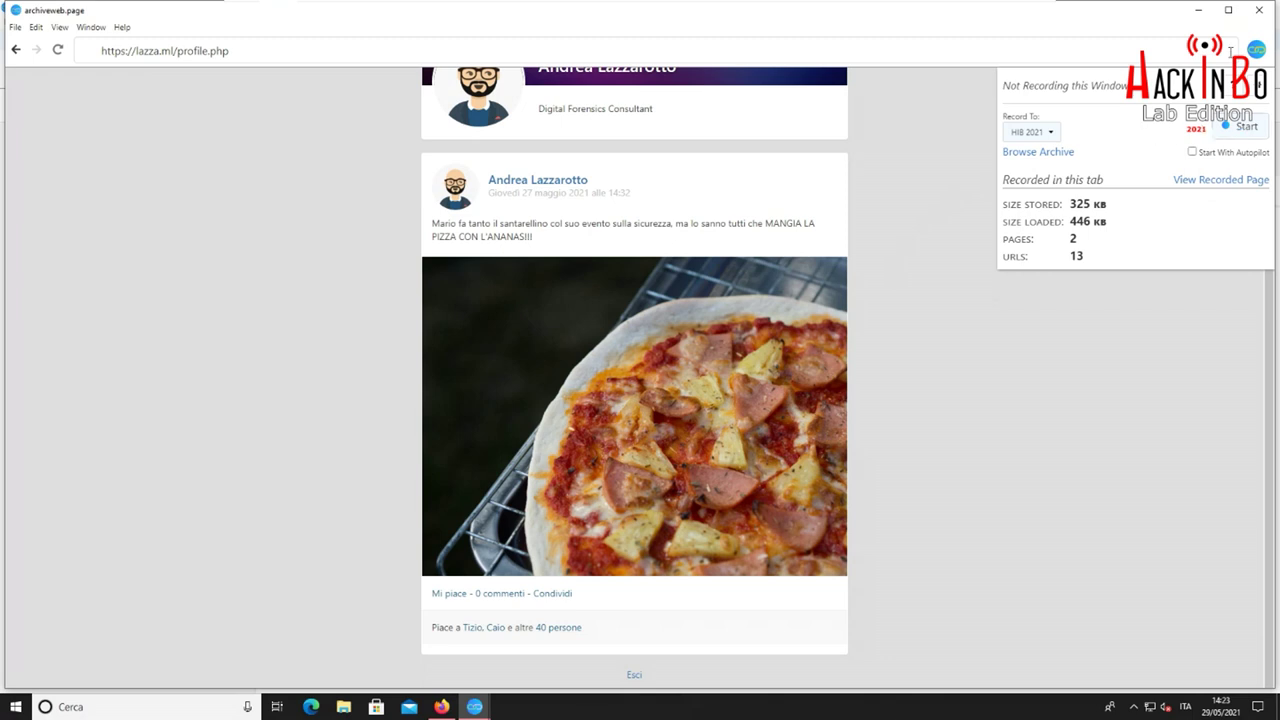
pyautogui.click(1259, 12)
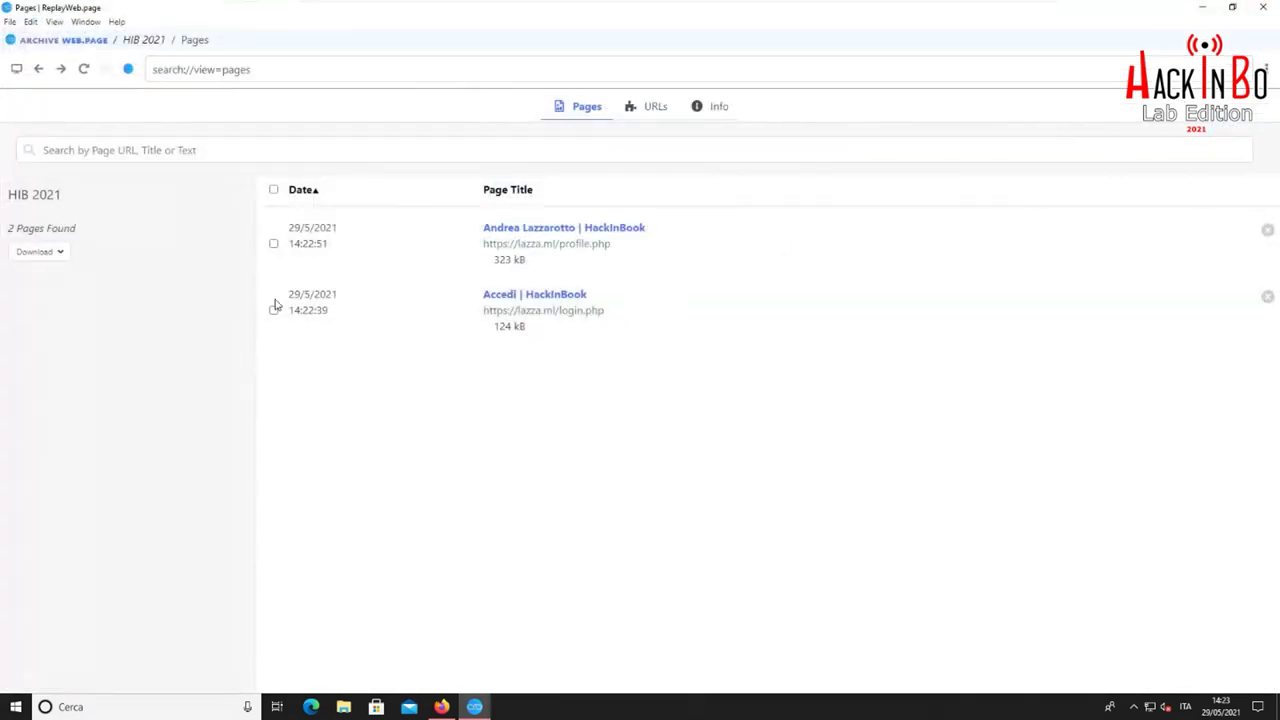
# Open the archived HackInBook profile page from the HIB 2021 Pages list
pyautogui.click(558, 229)
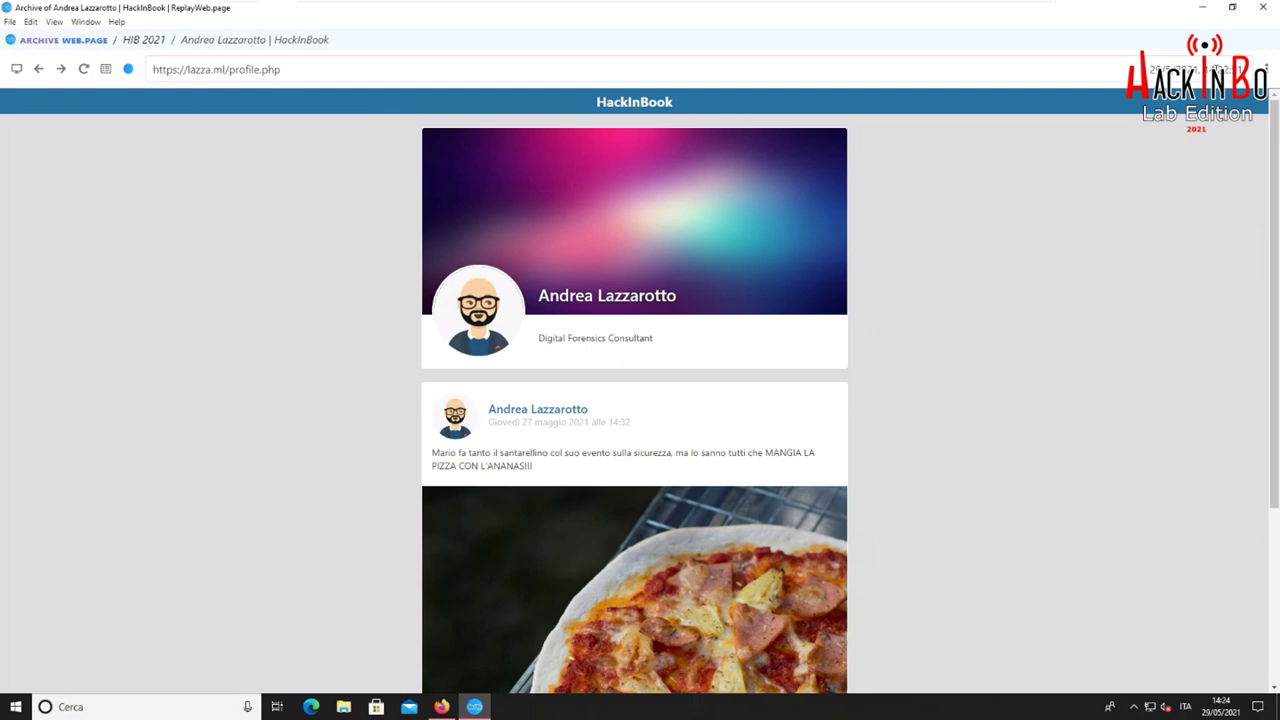
# Scroll through the replayed profile page with the pineapple pizza post
pyautogui.scroll(-3, 926, 317)
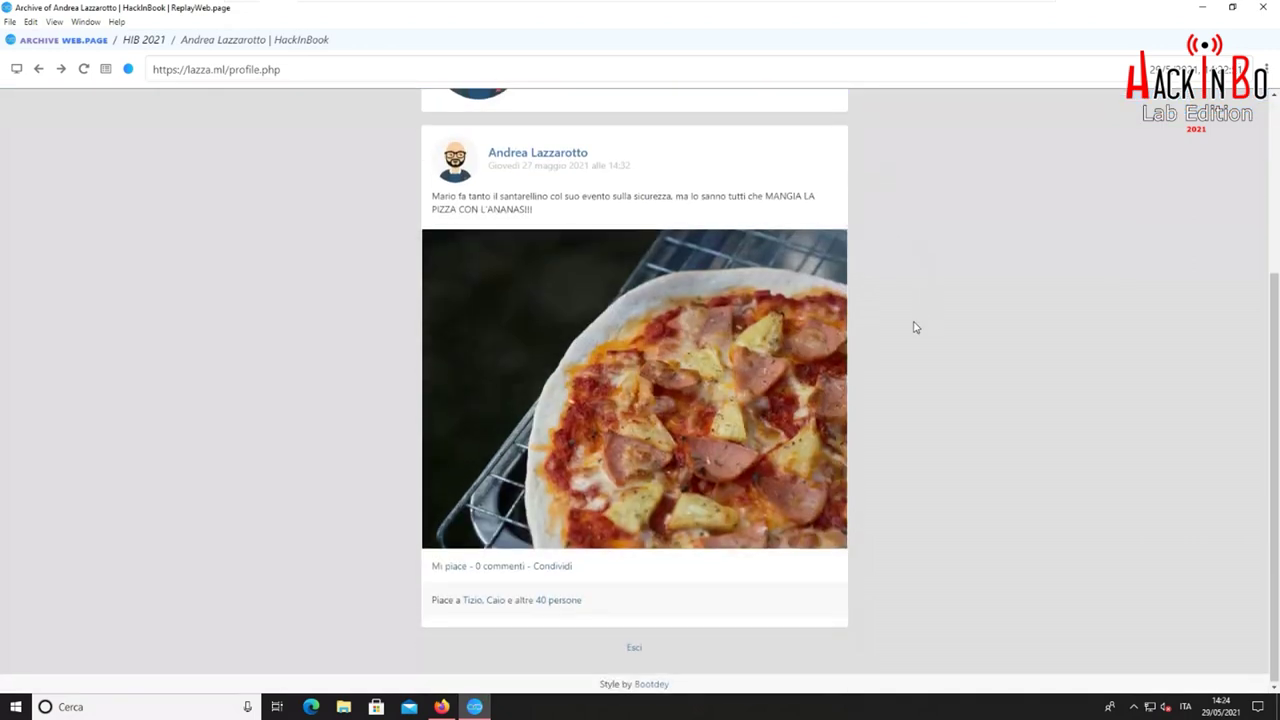
pyautogui.scroll(3, 913, 327)
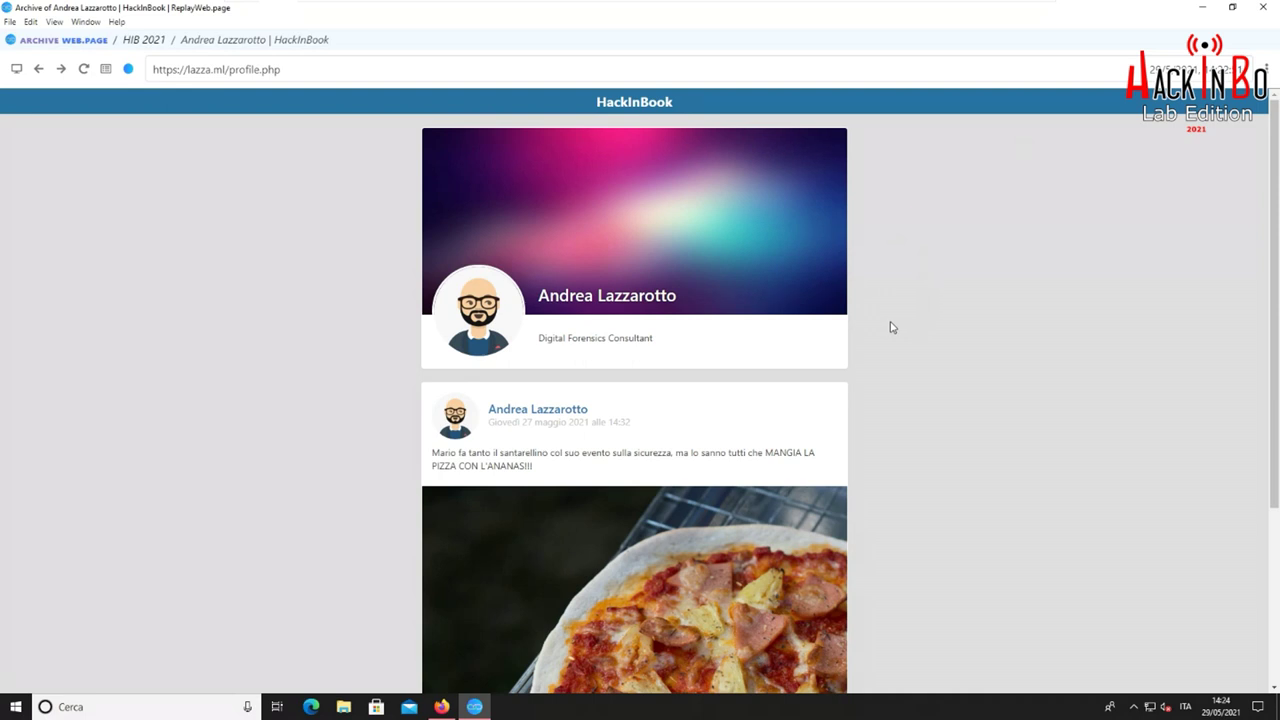
pyautogui.scroll(-3, 891, 326)
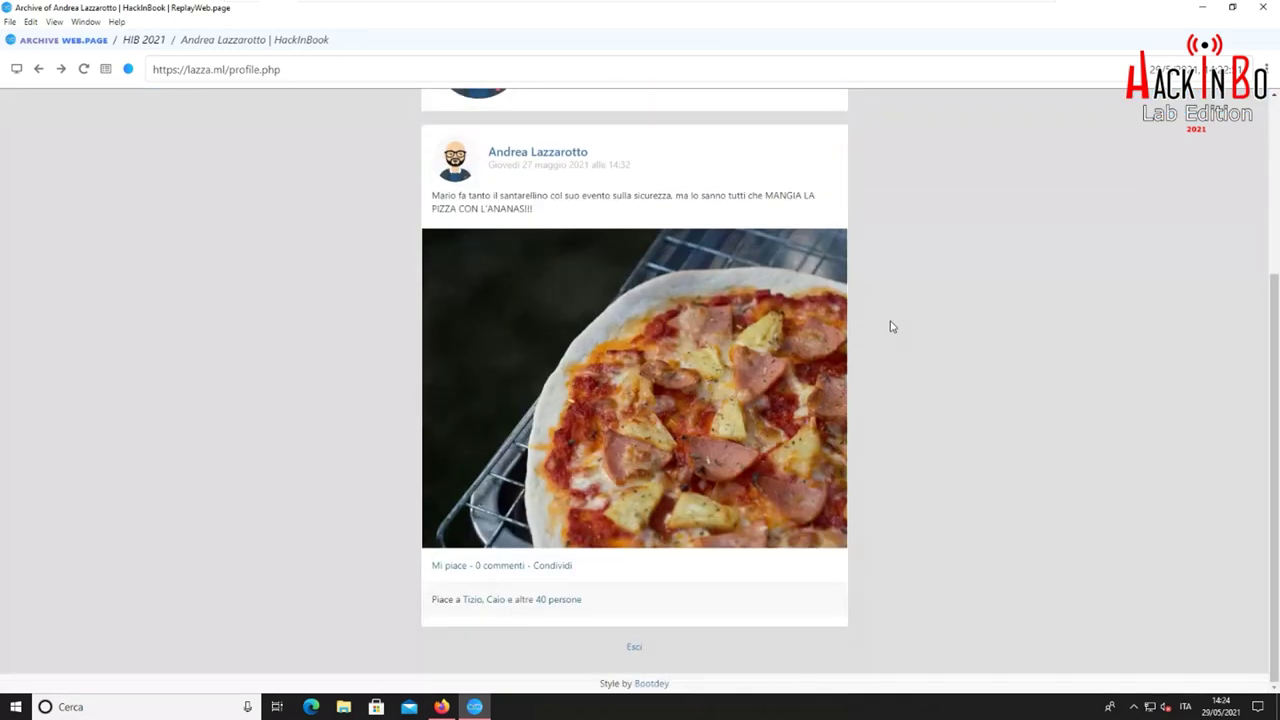
pyautogui.scroll(3, 886, 337)
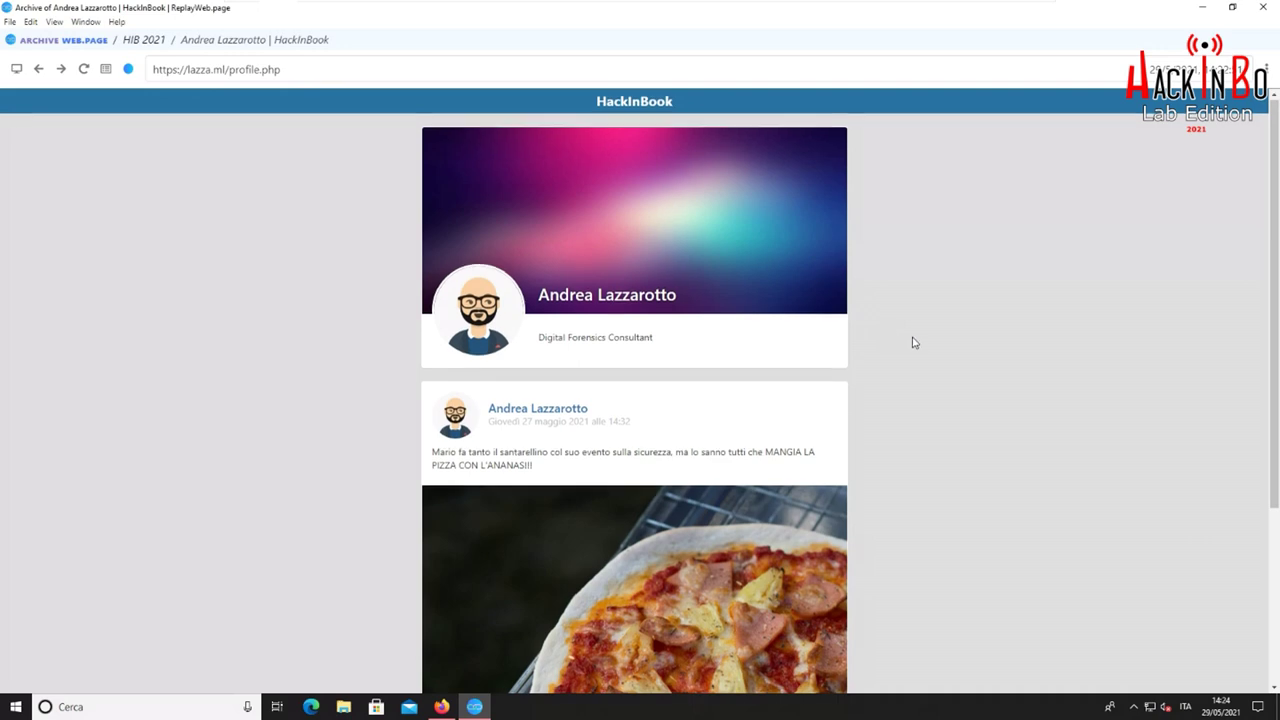
pyautogui.scroll(-3, 915, 345)
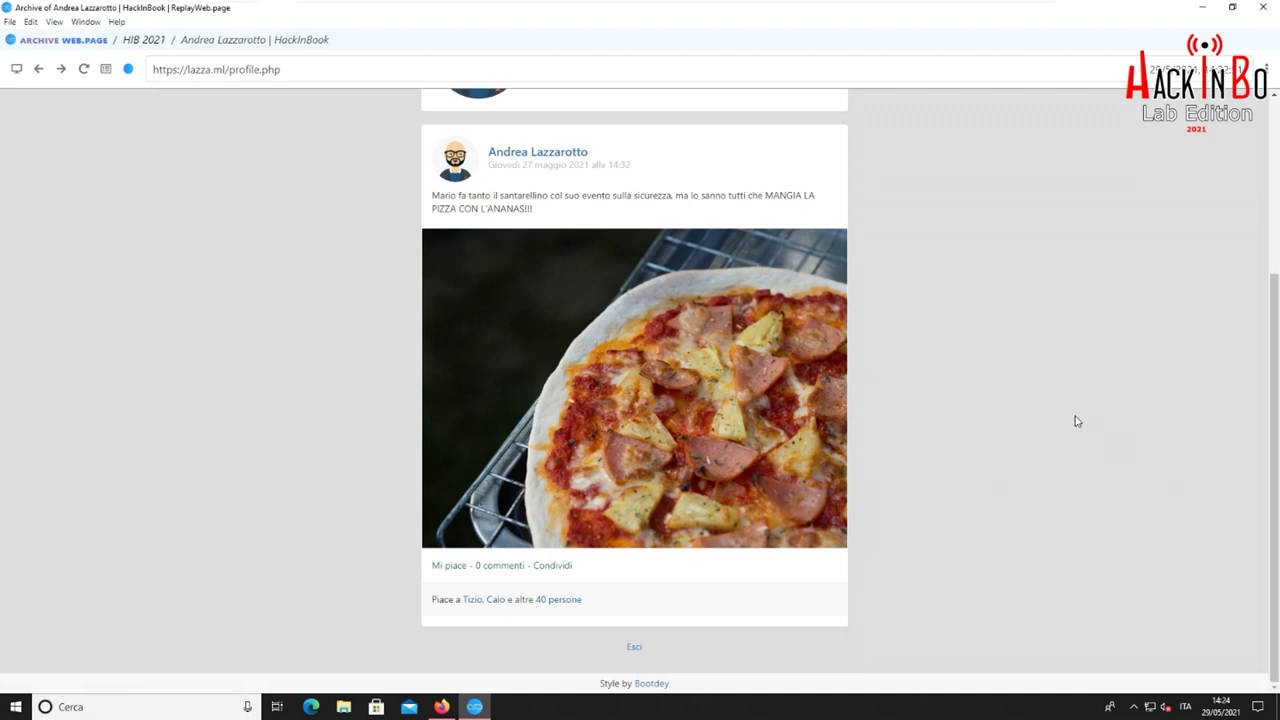
pyautogui.scroll(3, 1077, 421)
# Open and dismiss the ⋮ menu twice, then close the ReplayWeb.page window
pyautogui.click(1267, 70)
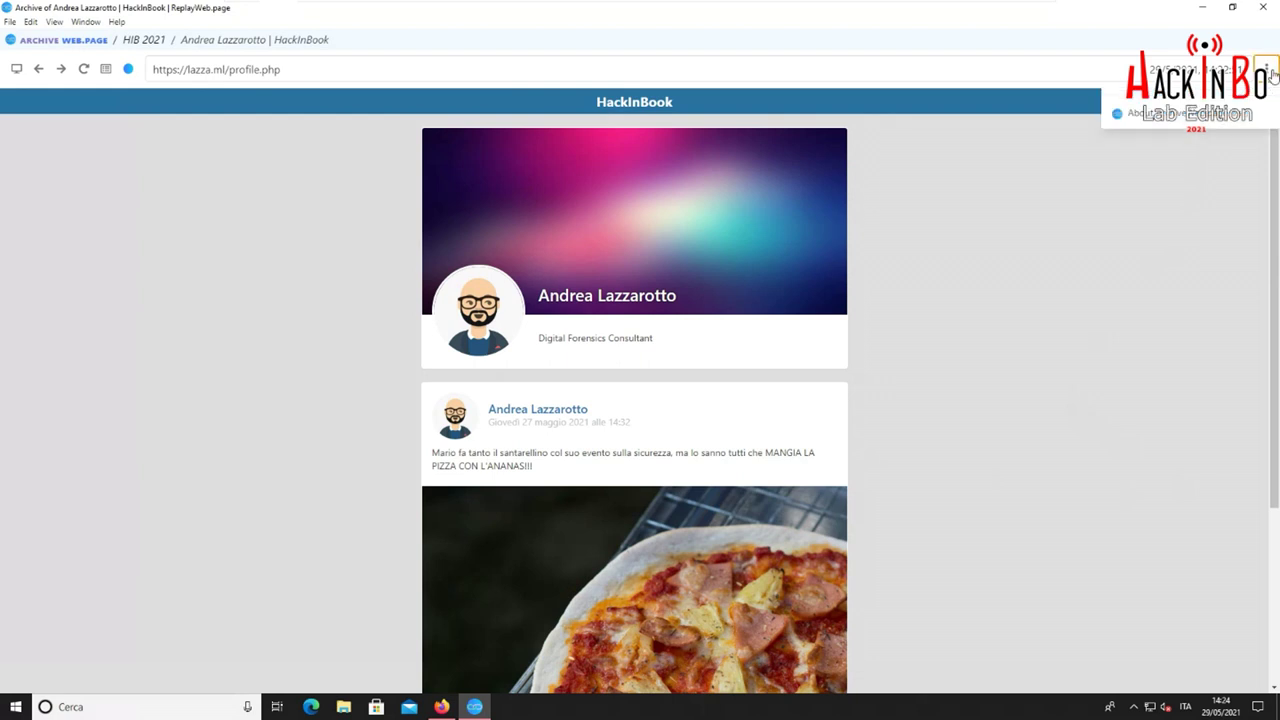
pyautogui.click(1267, 71)
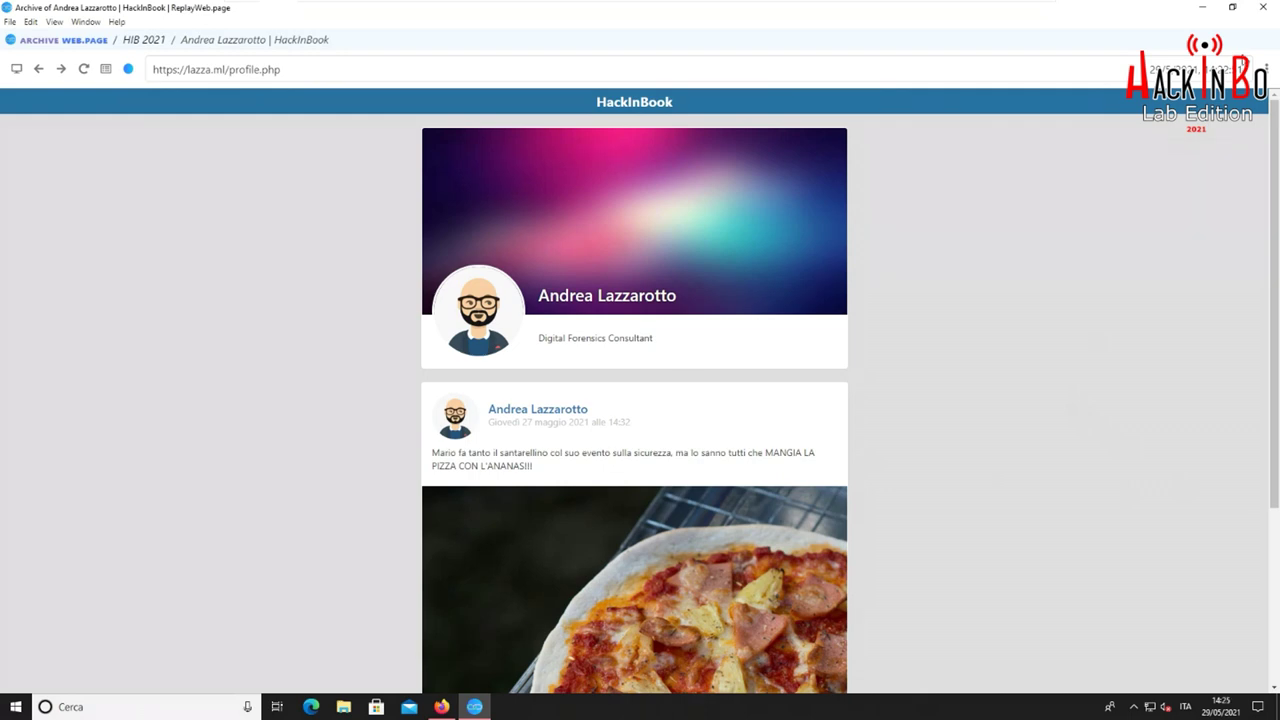
pyautogui.click(1267, 71)
pyautogui.click(1267, 71)
pyautogui.click(1263, 7)
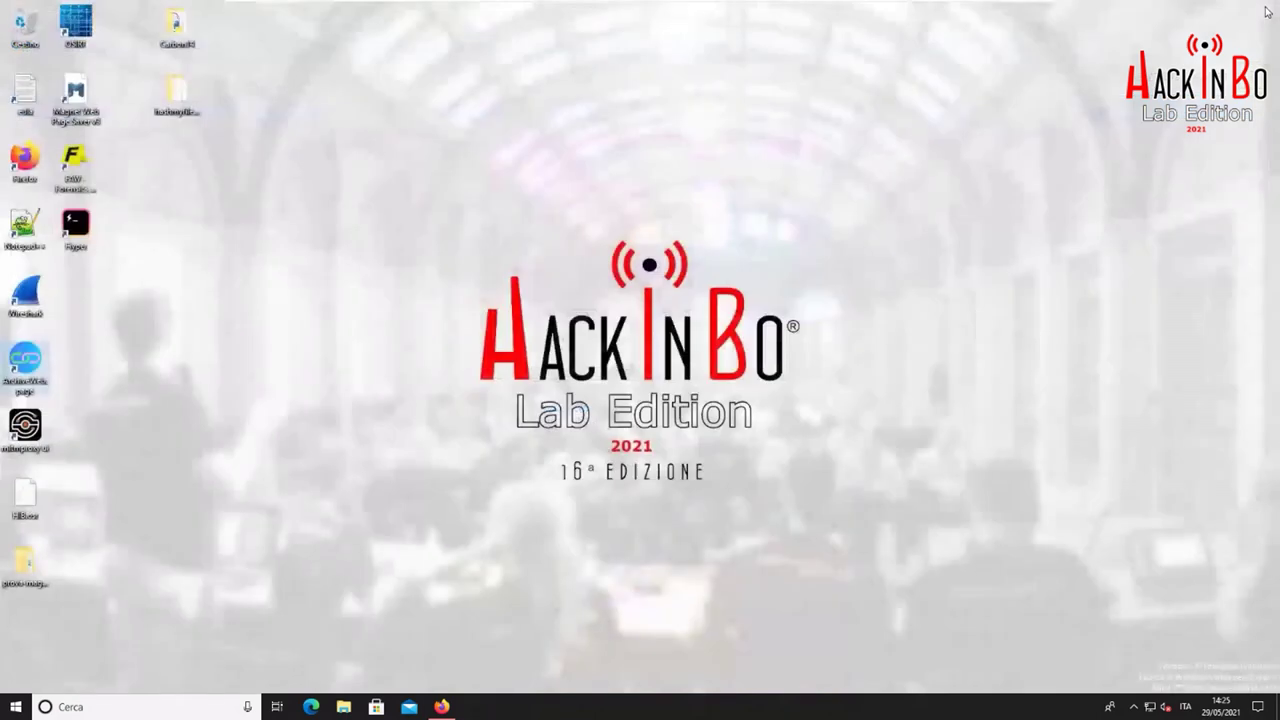
# Relaunch ArchiveWeb.page, open the HIB 2021 archive's pages, and show its Download options
pyautogui.doubleClick(22, 366)
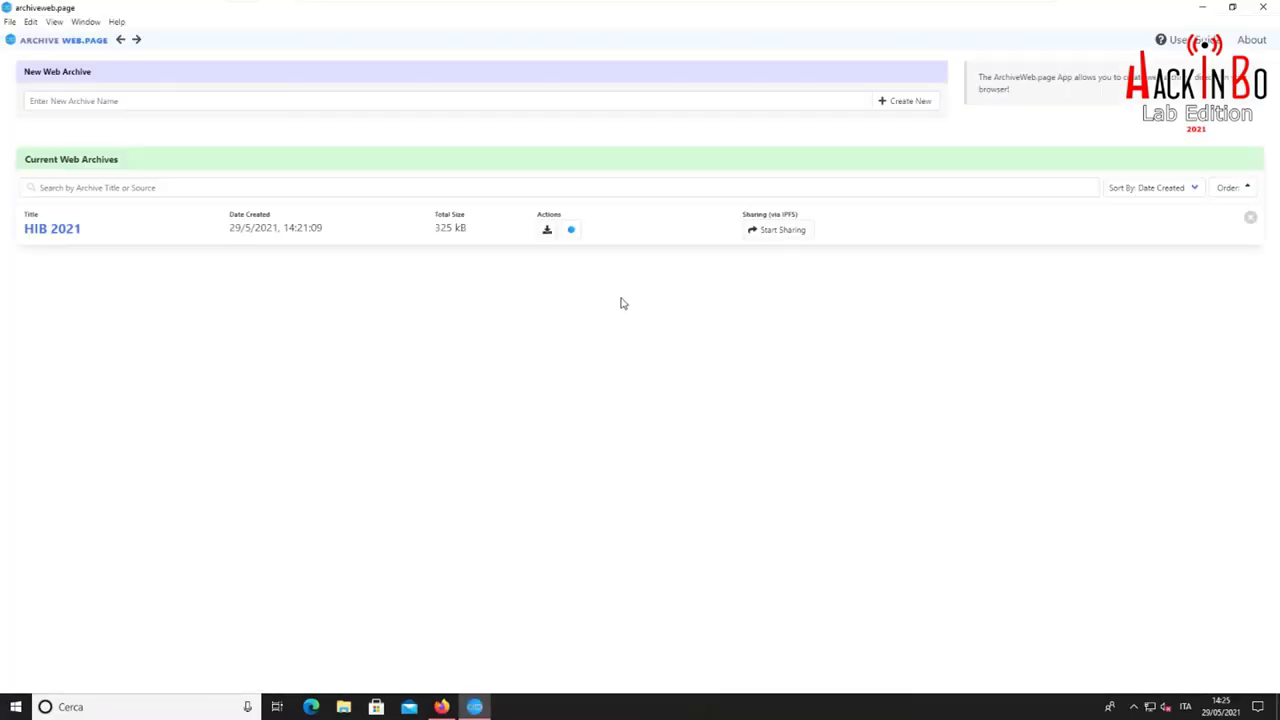
pyautogui.click(37, 230)
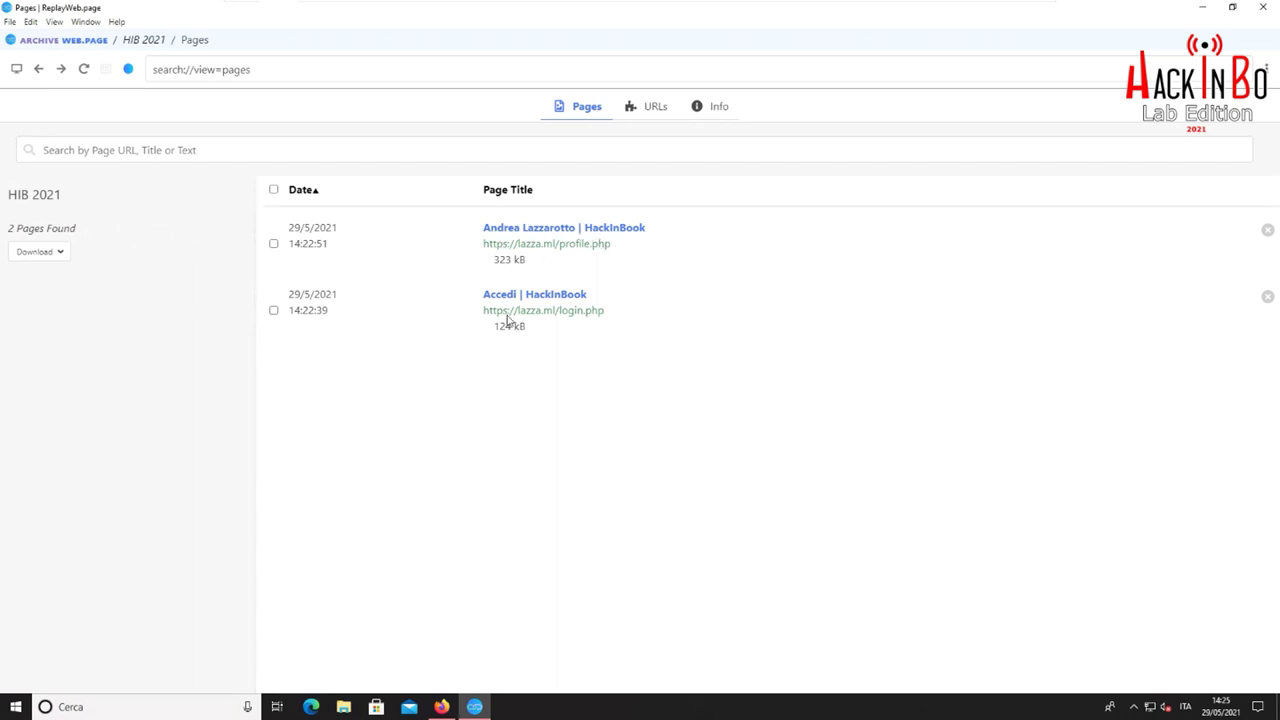
pyautogui.click(60, 253)
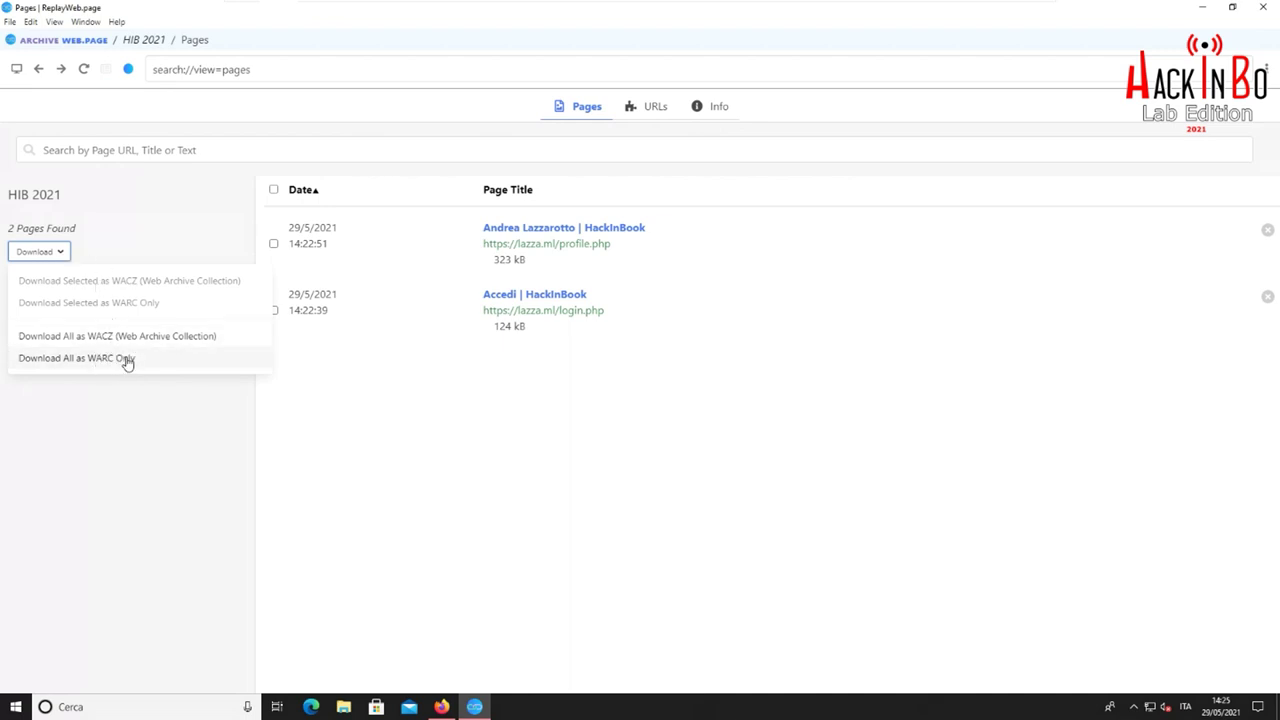
pyautogui.click(158, 245)
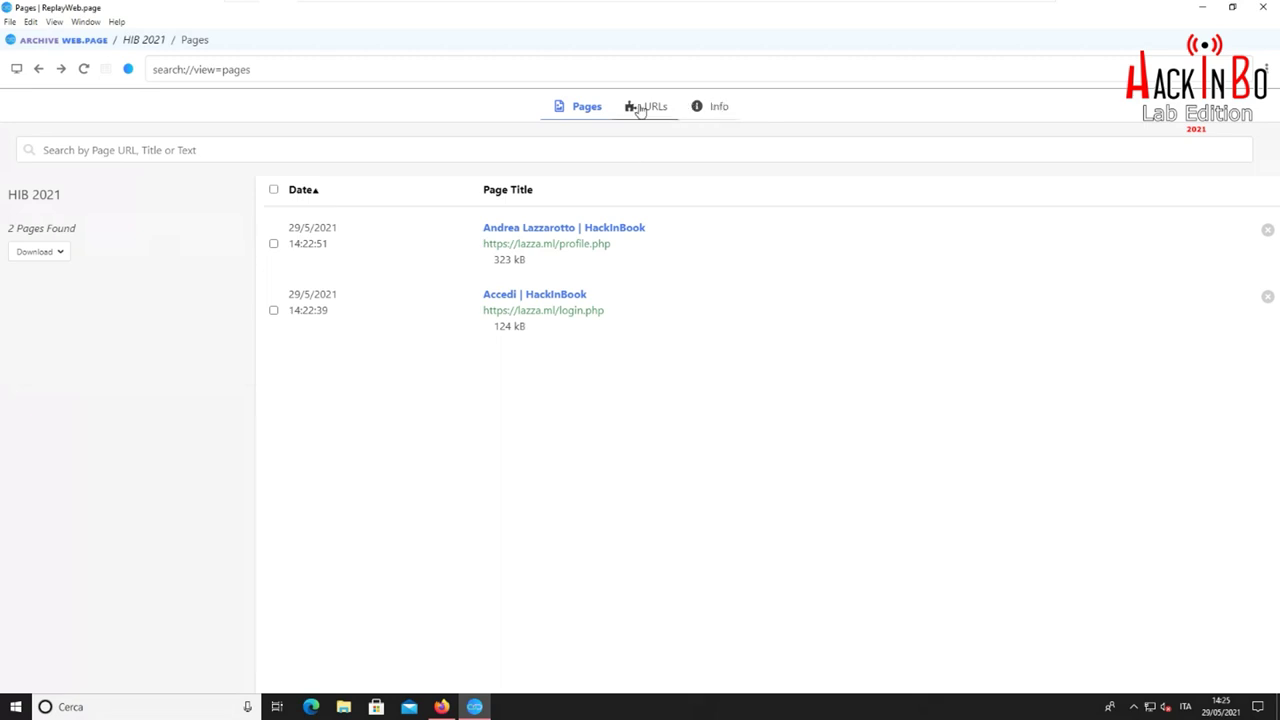
pyautogui.click(648, 110)
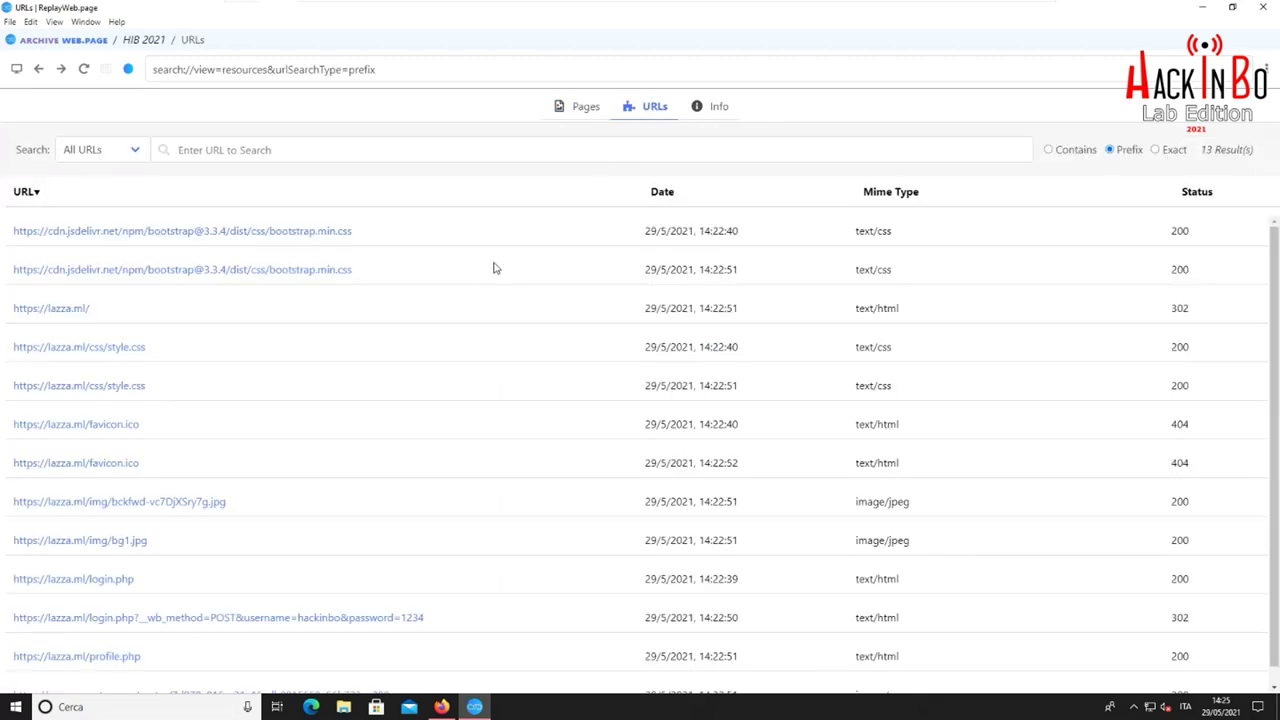
pyautogui.scroll(-1, 463, 274)
pyautogui.scroll(1, 458, 278)
pyautogui.scroll(-1, 457, 281)
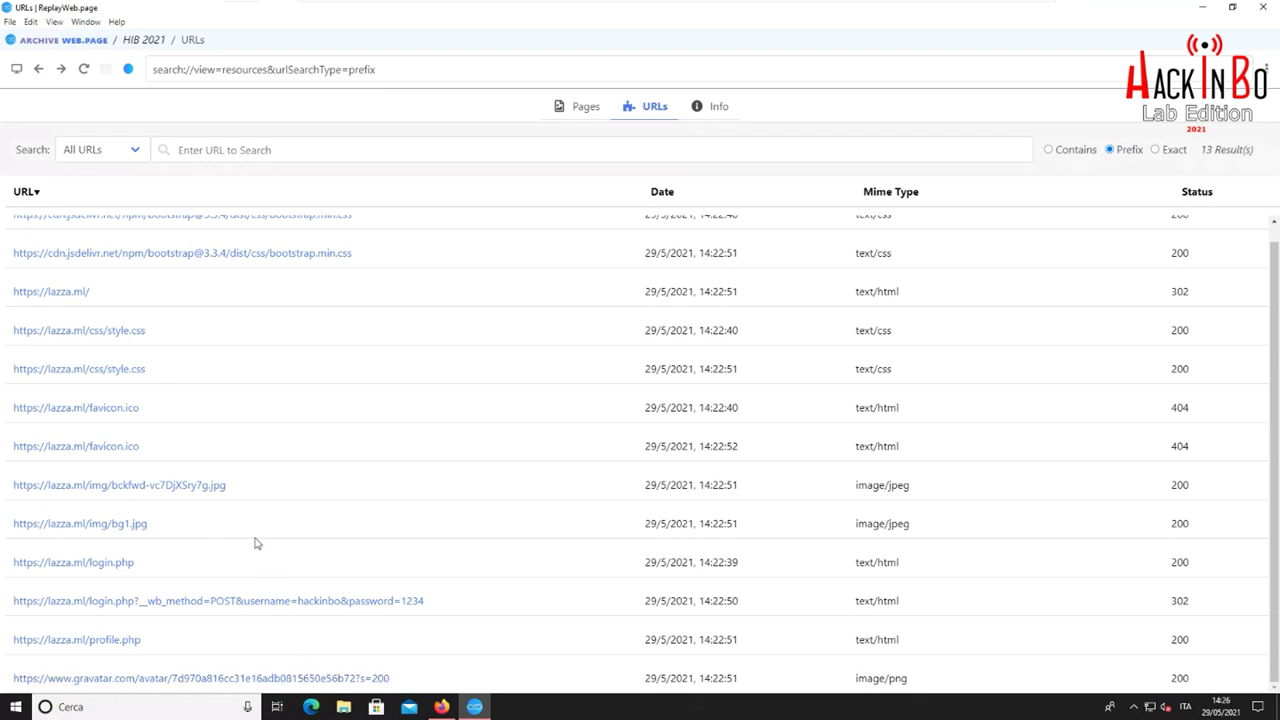
pyautogui.scroll(1, 235, 470)
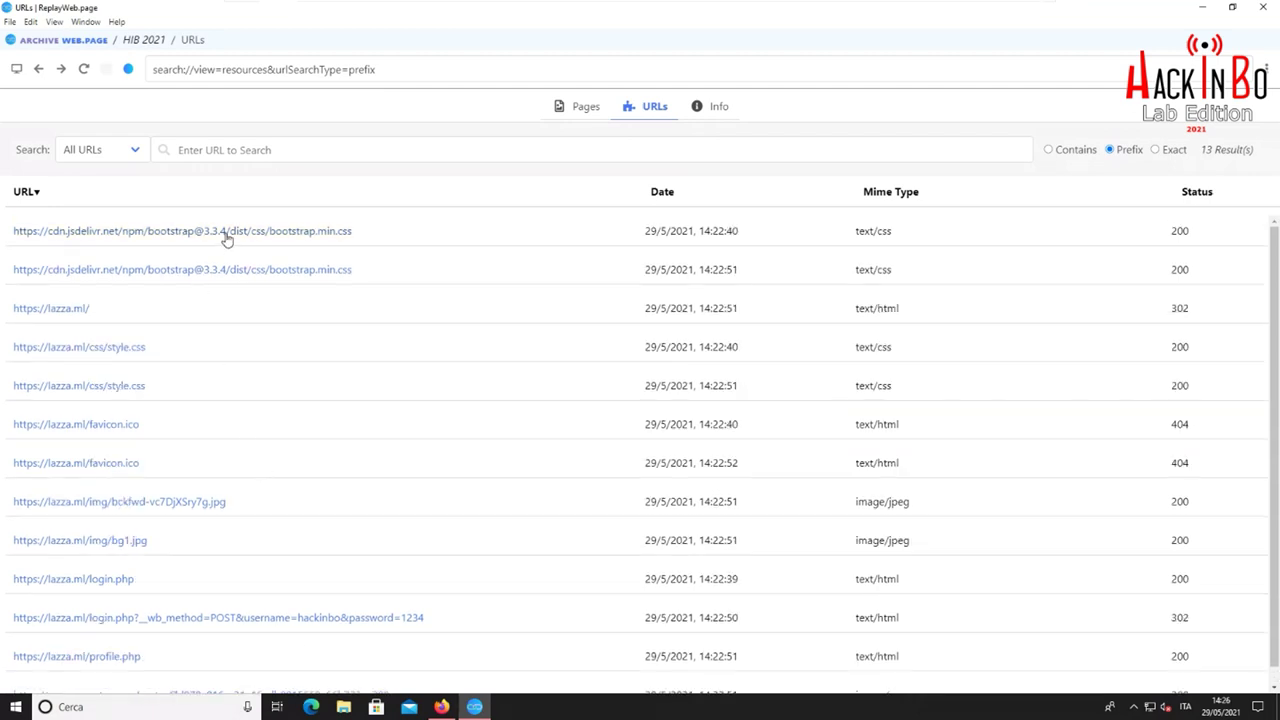
pyautogui.scroll(-1, 57, 291)
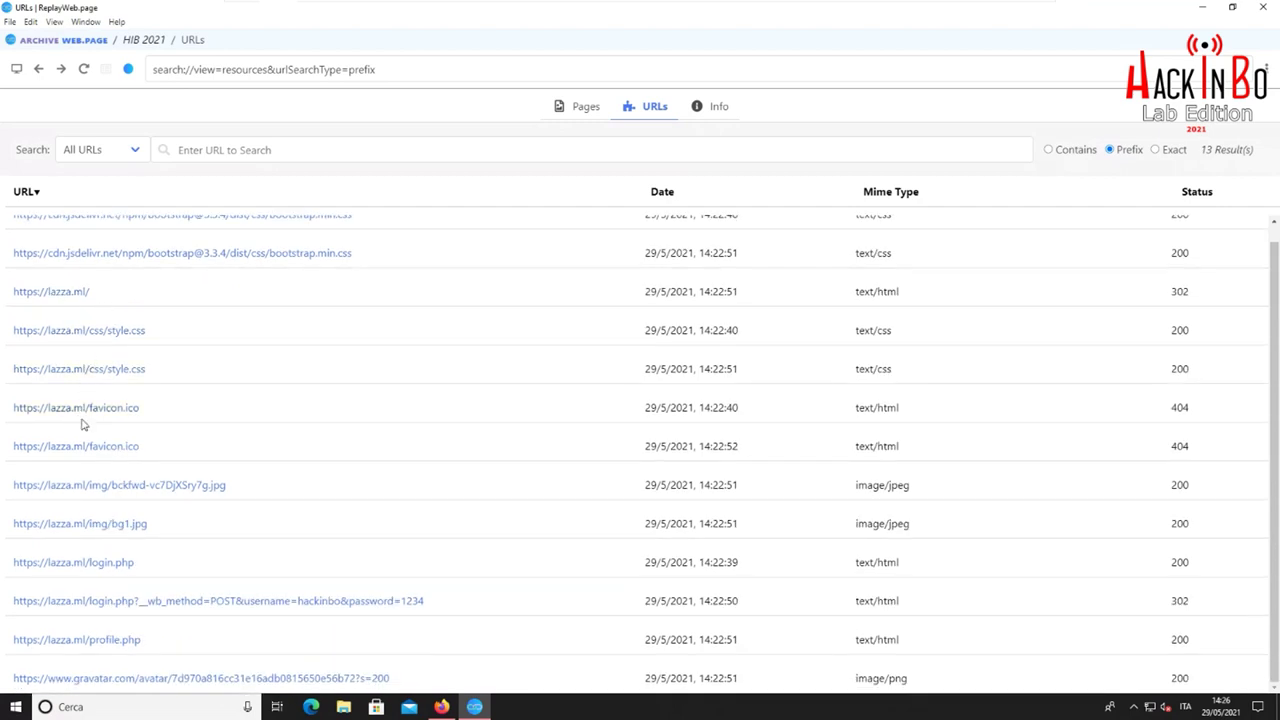
pyautogui.click(188, 485)
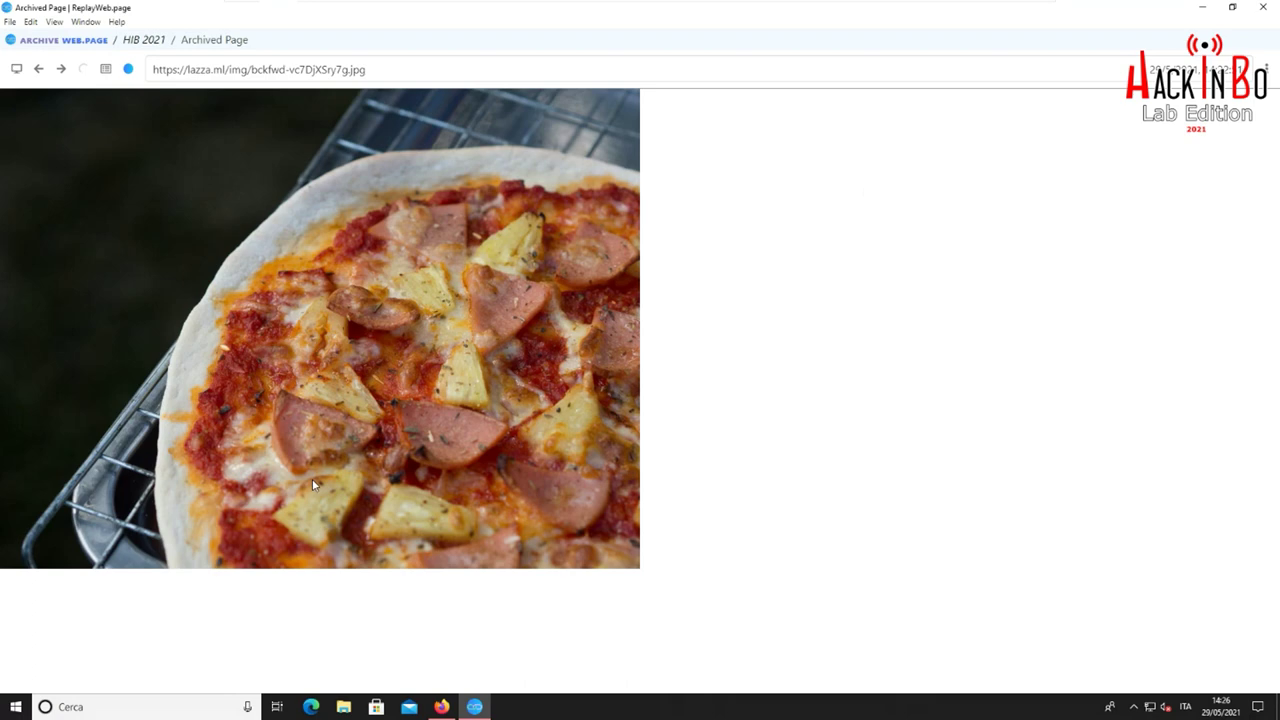
pyautogui.click(38, 68)
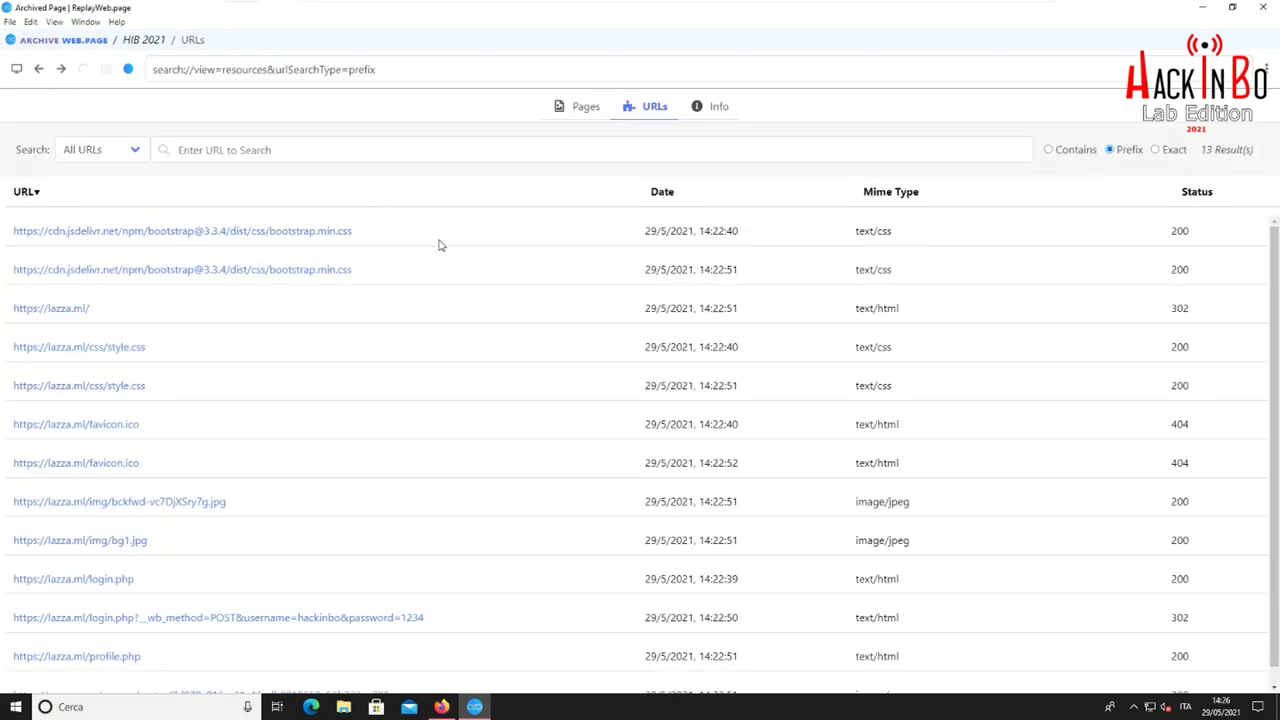
pyautogui.click(586, 110)
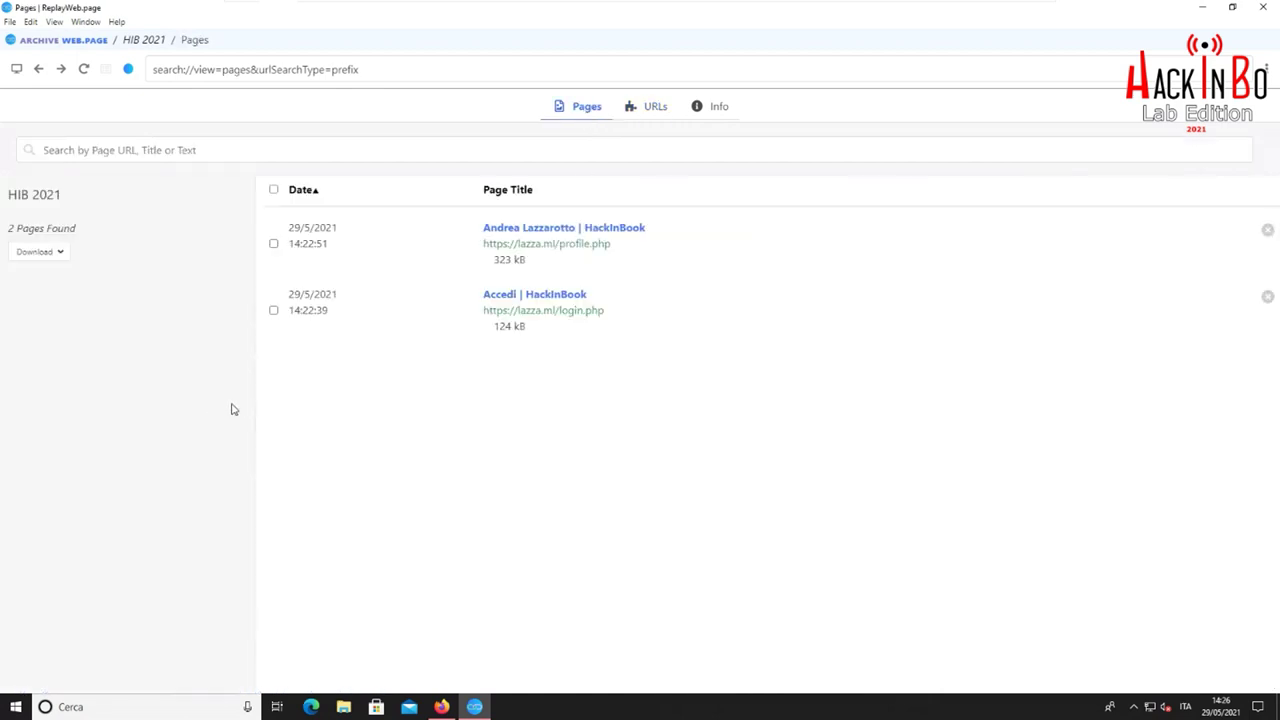
# Save the whole HIB 2021 archive to the Desktop as hib-2021.wacz
pyautogui.click(60, 254)
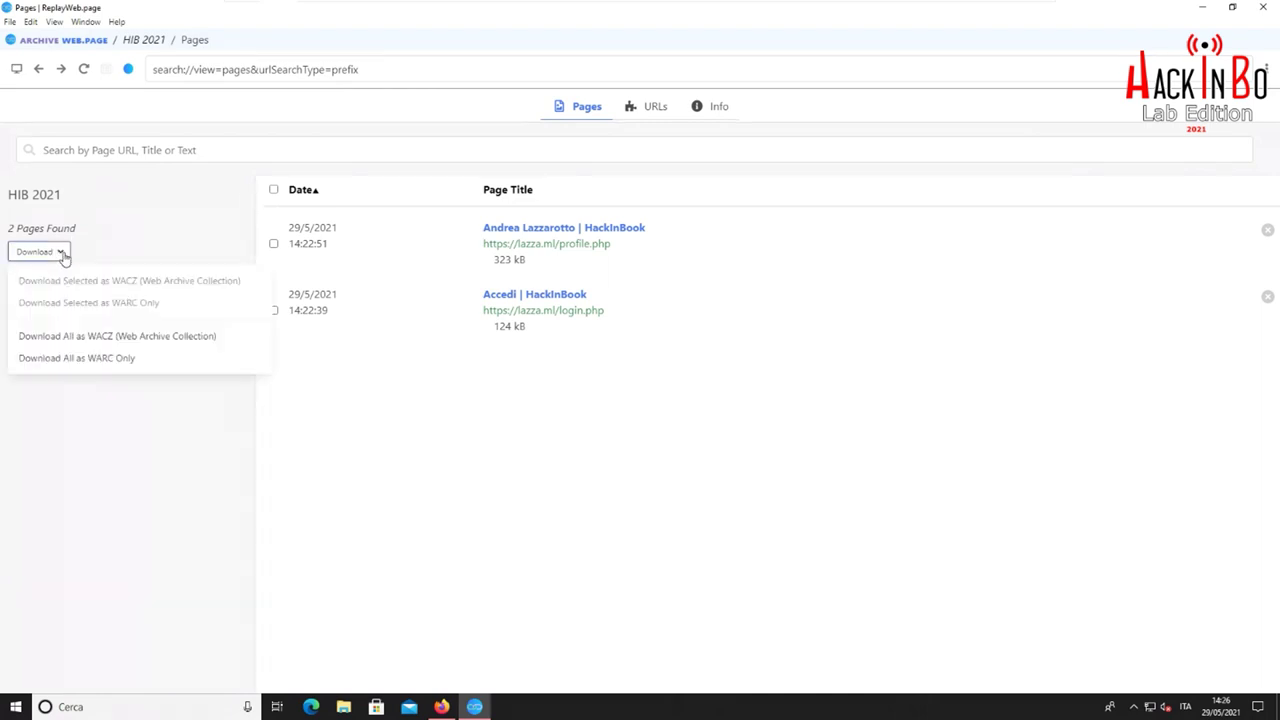
pyautogui.click(111, 337)
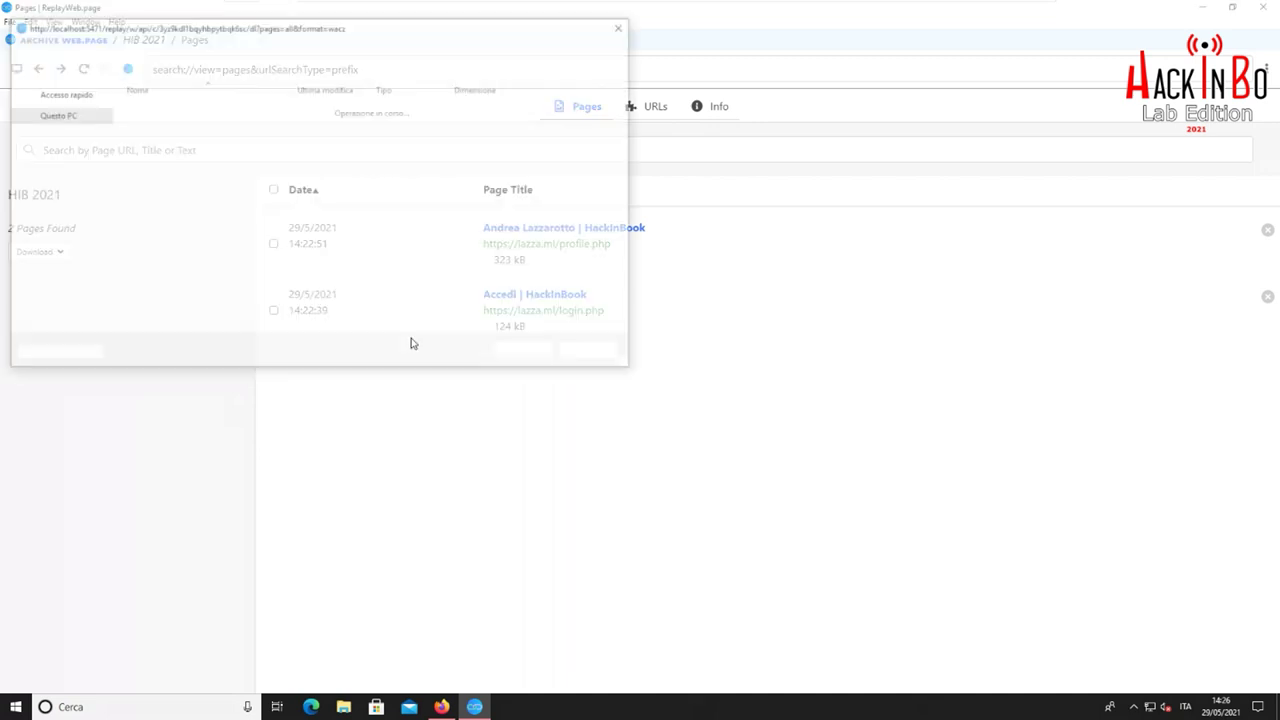
pyautogui.click(56, 115)
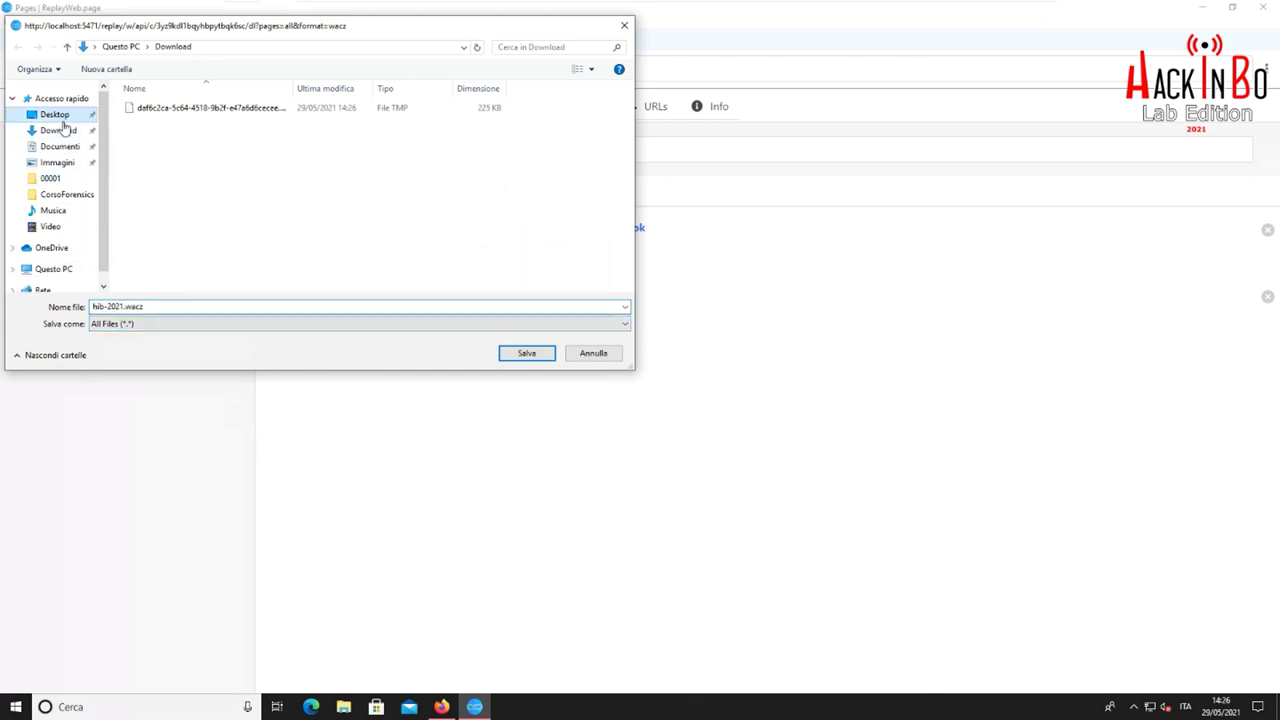
pyautogui.click(527, 353)
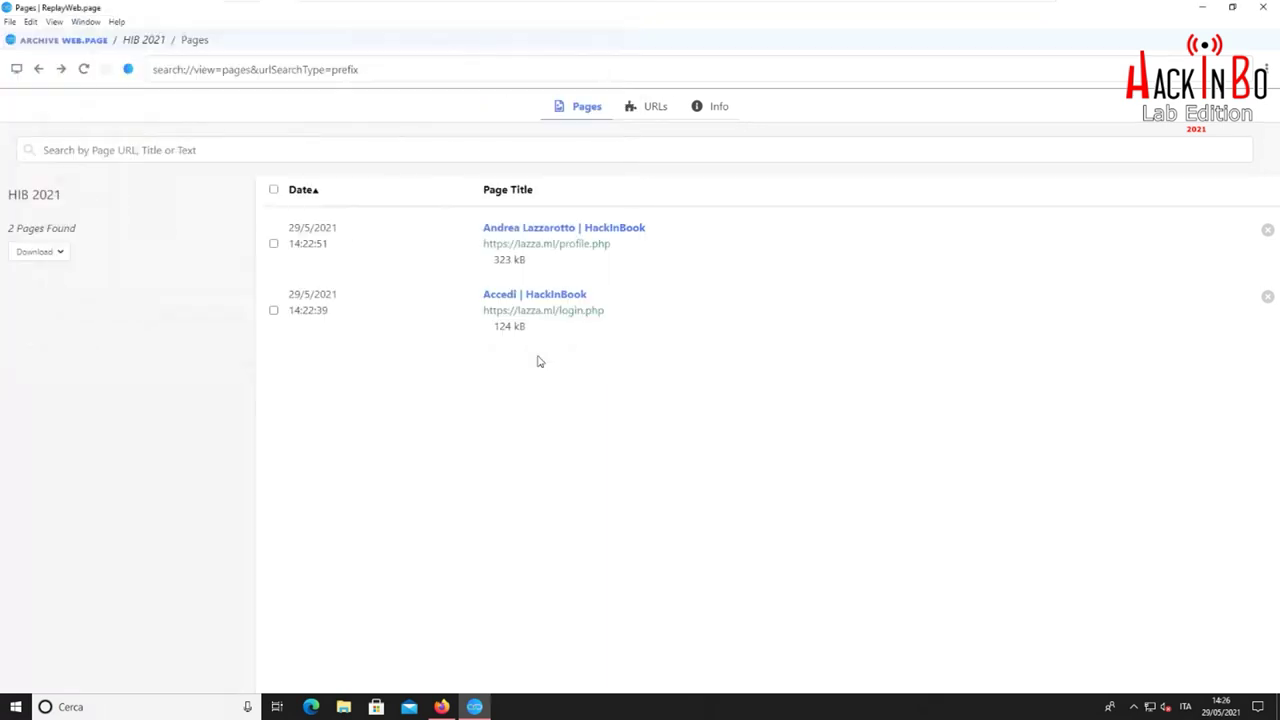
# Save the archive as WARC only to the Desktop as hib-2021.warc, then minimize
pyautogui.click(40, 251)
pyautogui.click(95, 366)
pyautogui.click(56, 115)
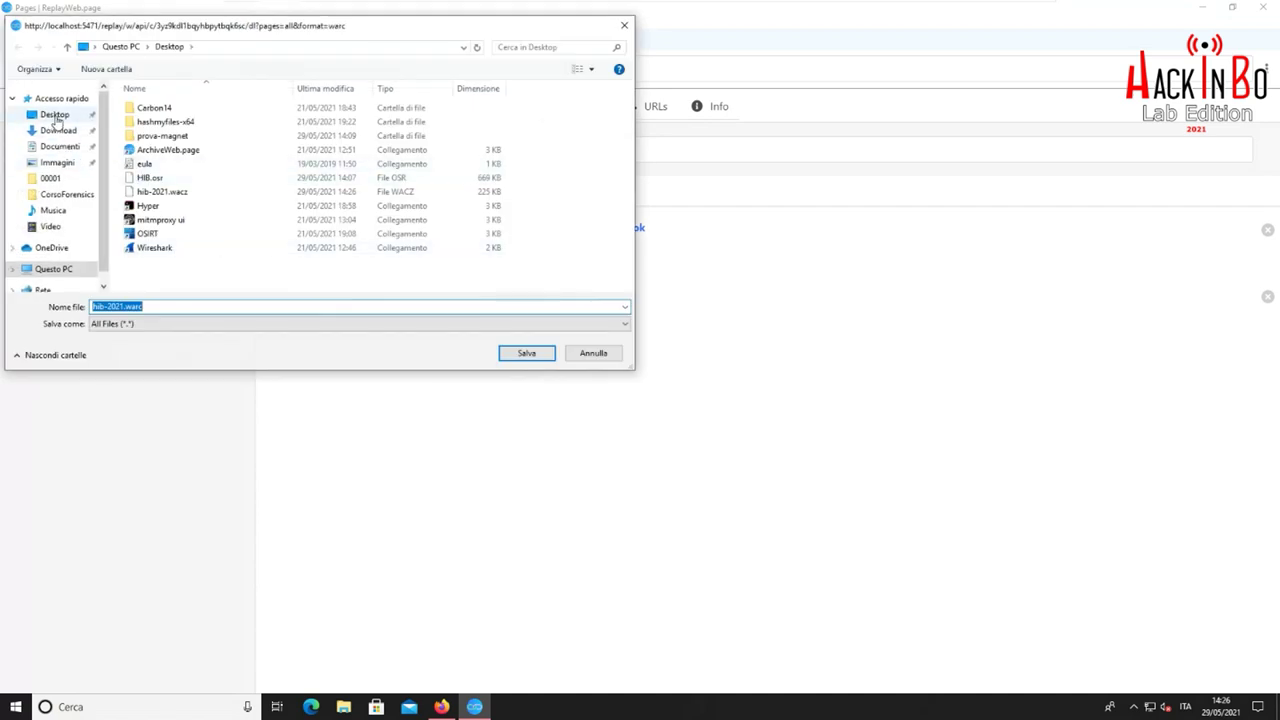
pyautogui.click(524, 355)
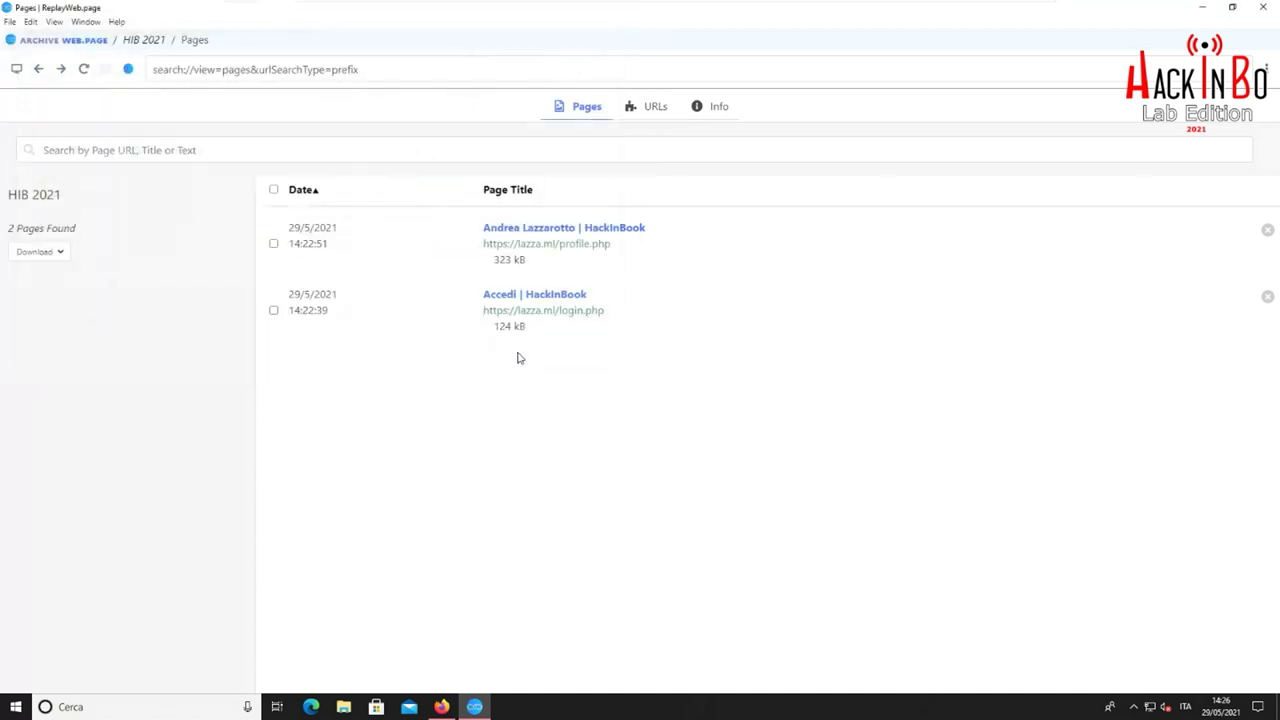
pyautogui.click(1202, 7)
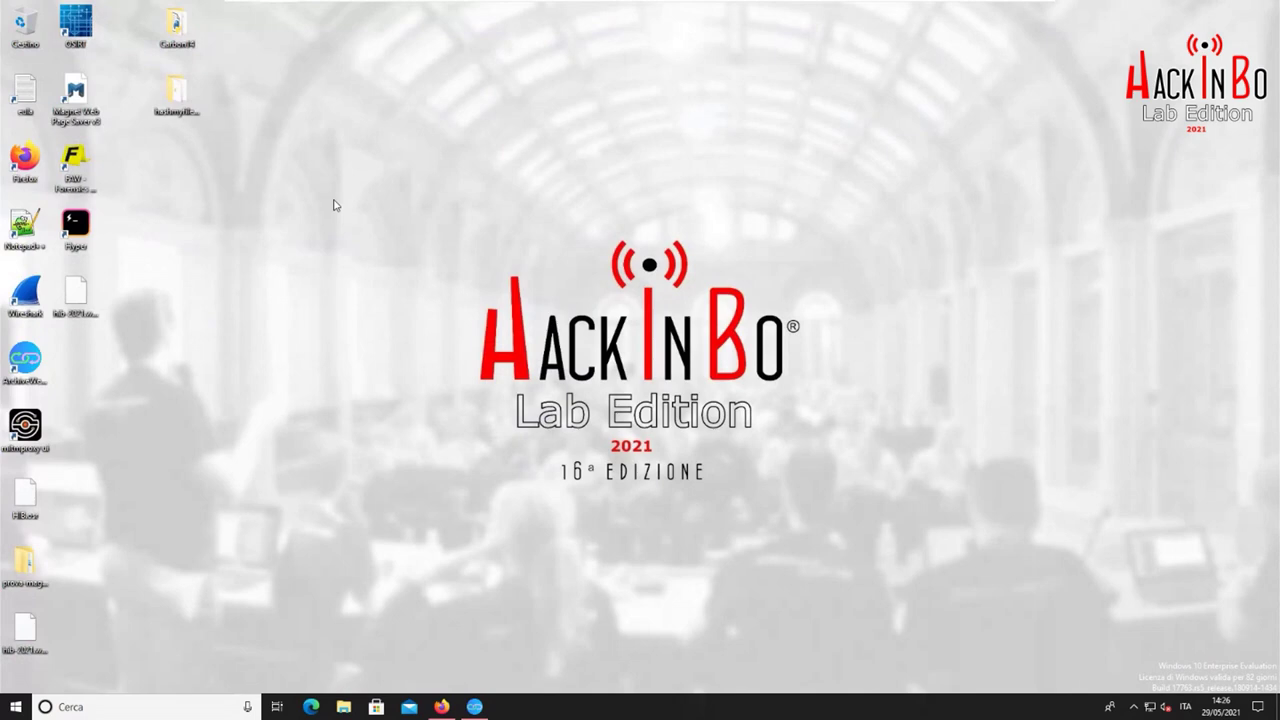
# Arrange the hib-2021 files on the desktop and open hib-2021.wacz as an archive in 7-Zip
pyautogui.moveTo(76, 292); pyautogui.dragTo(340, 222)
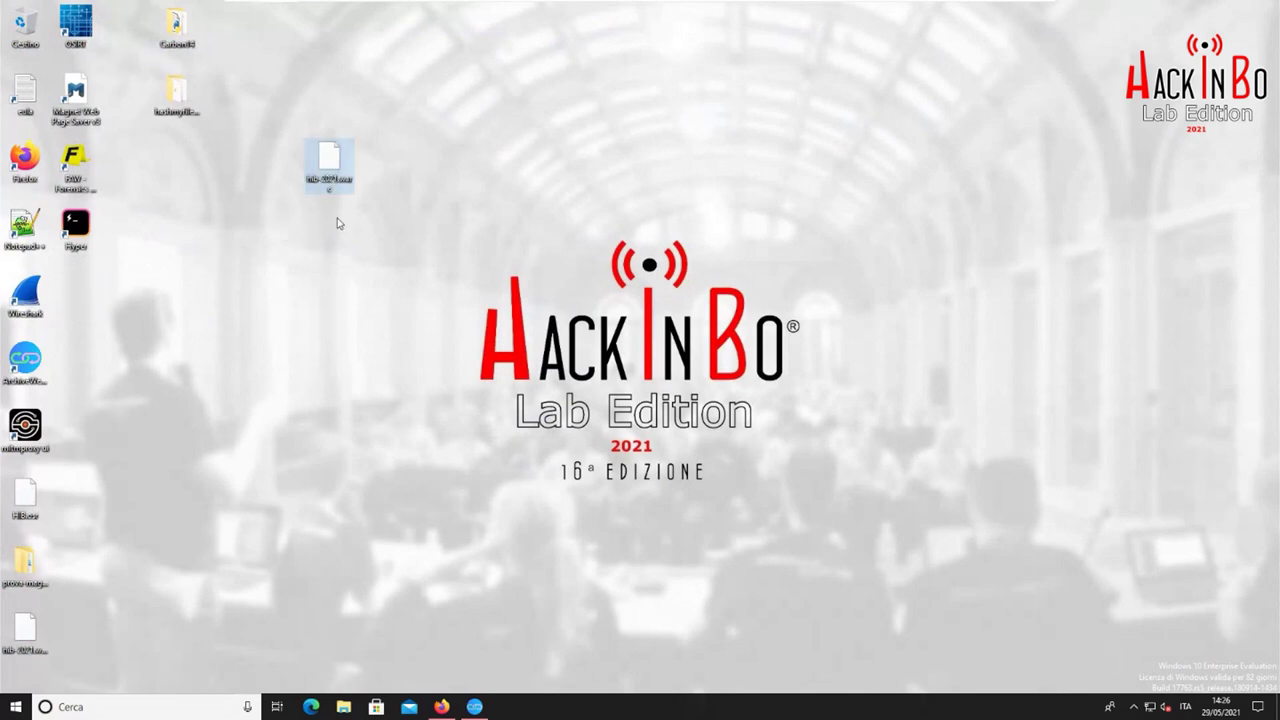
pyautogui.moveTo(26, 630); pyautogui.dragTo(280, 168)
pyautogui.rightClick(269, 159)
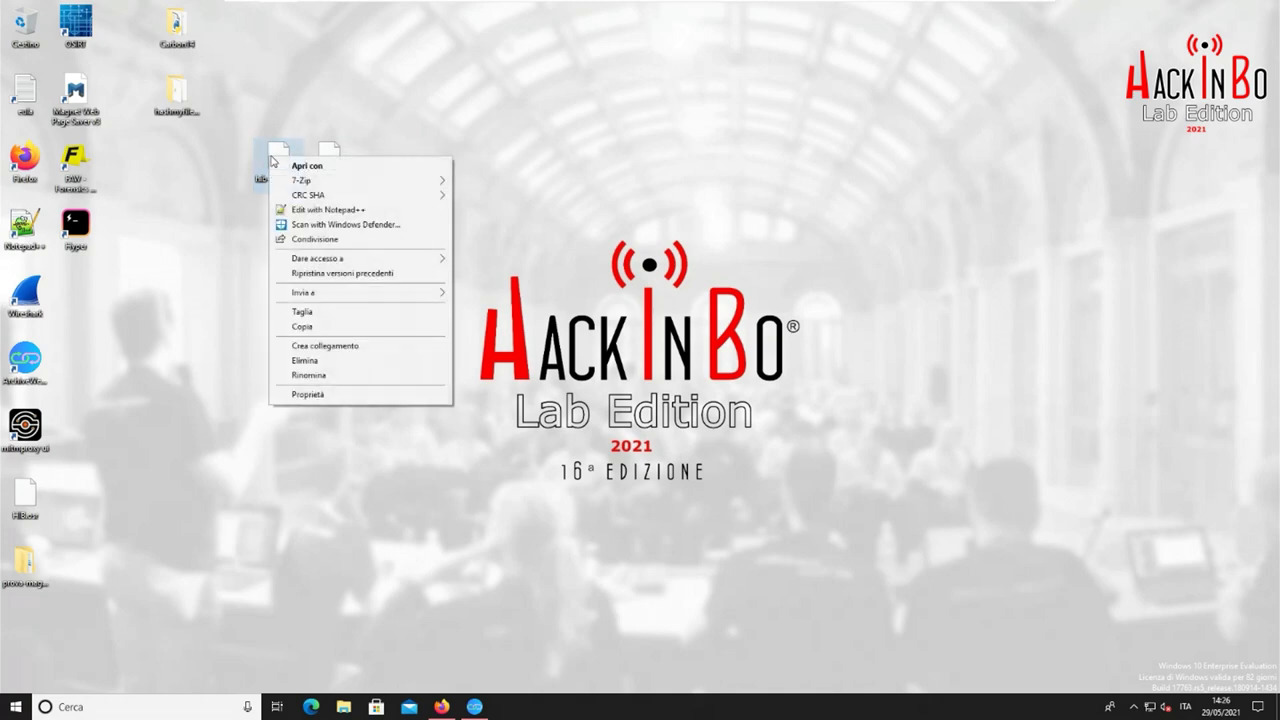
pyautogui.moveTo(337, 181)
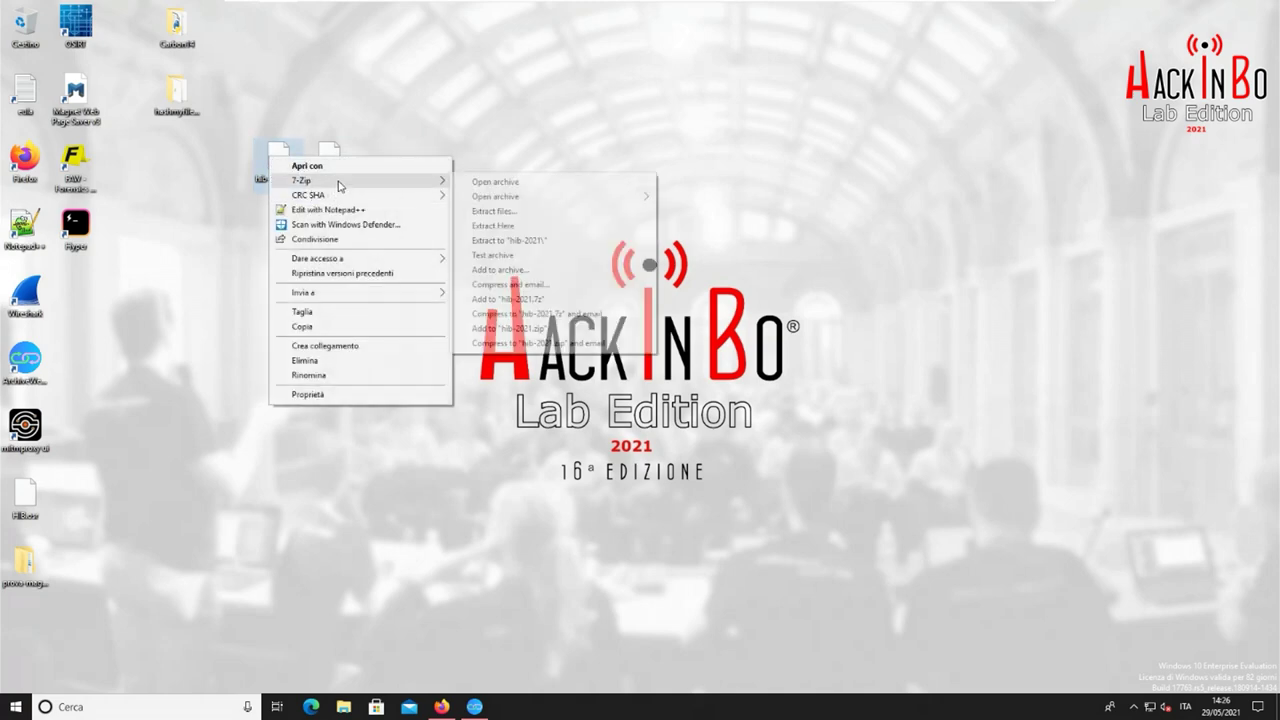
pyautogui.click(509, 183)
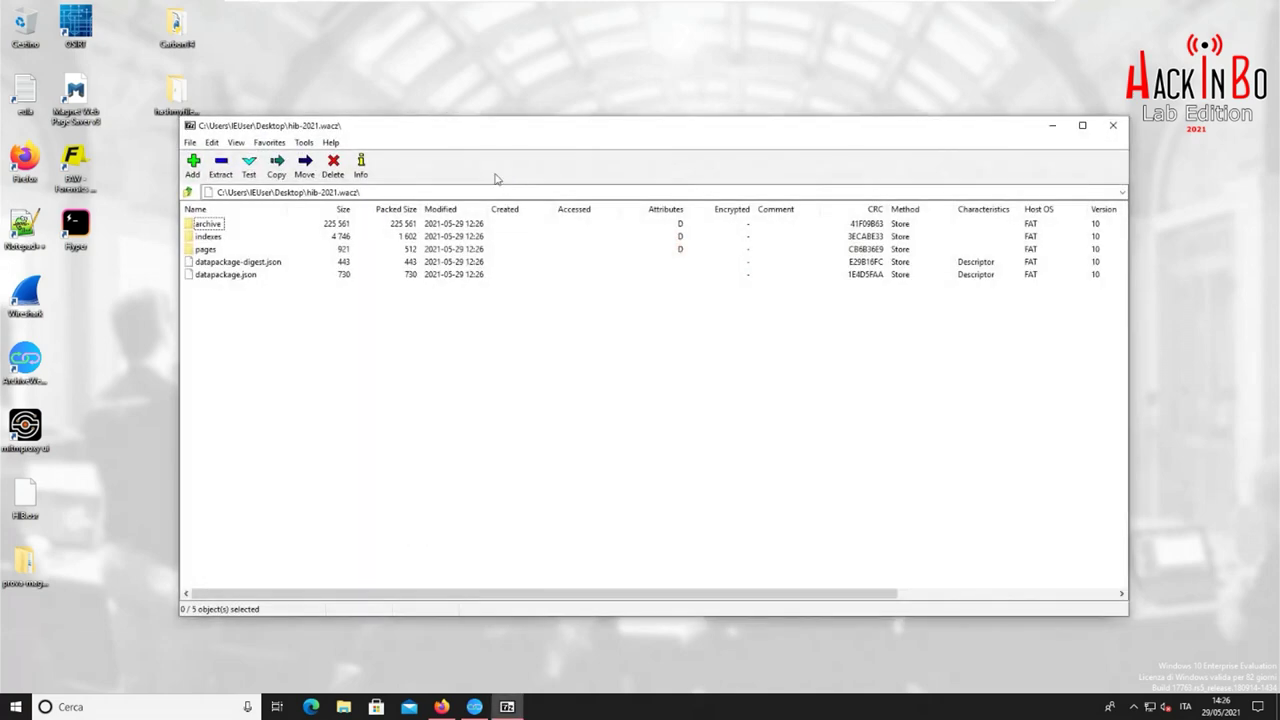
pyautogui.moveTo(471, 124); pyautogui.dragTo(568, 124)
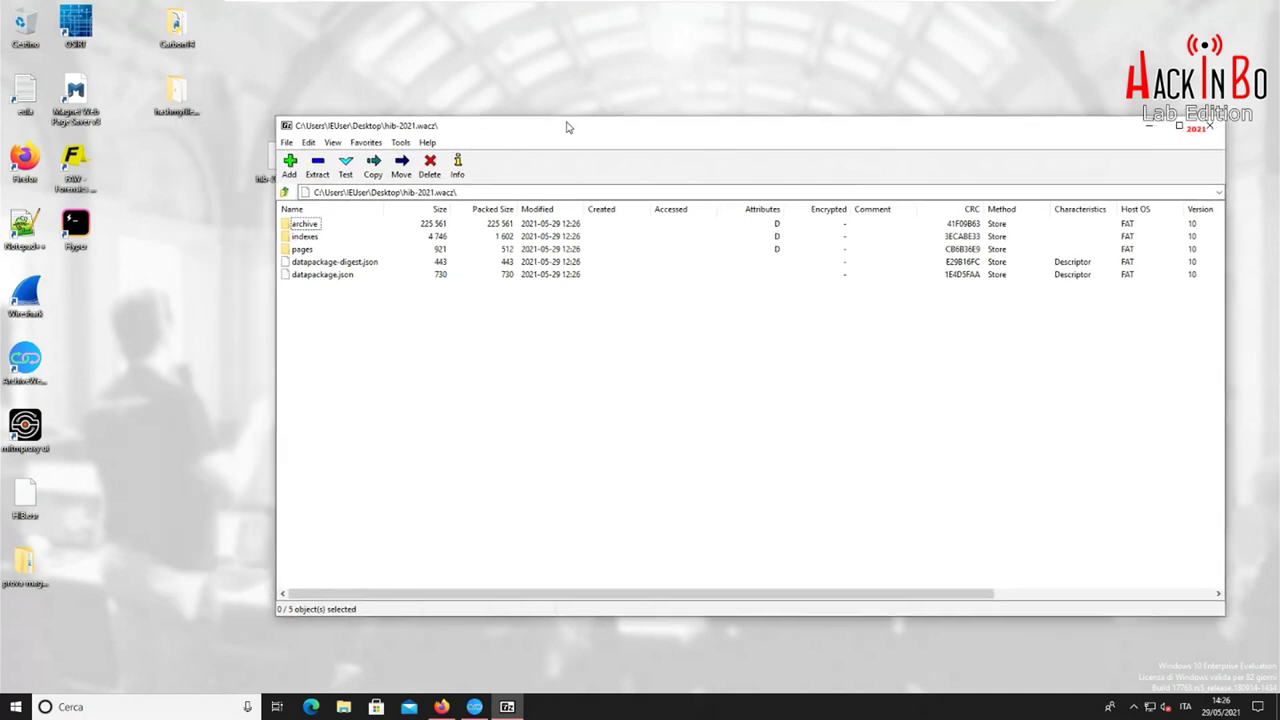
pyautogui.moveTo(272, 114); pyautogui.dragTo(428, 93)
pyautogui.moveTo(634, 102); pyautogui.dragTo(590, 64)
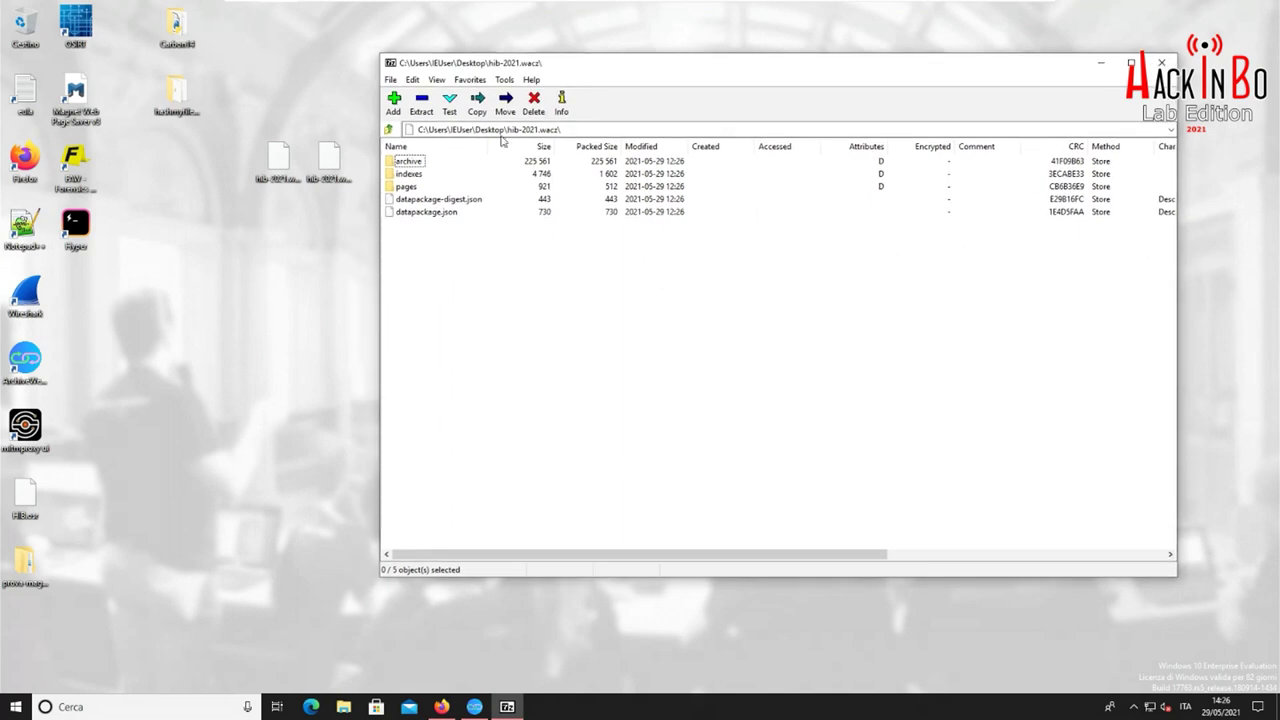
# Open datapackage.json and choose to look for another app on this PC
pyautogui.click(433, 213)
pyautogui.rightClick(432, 213)
pyautogui.click(469, 224)
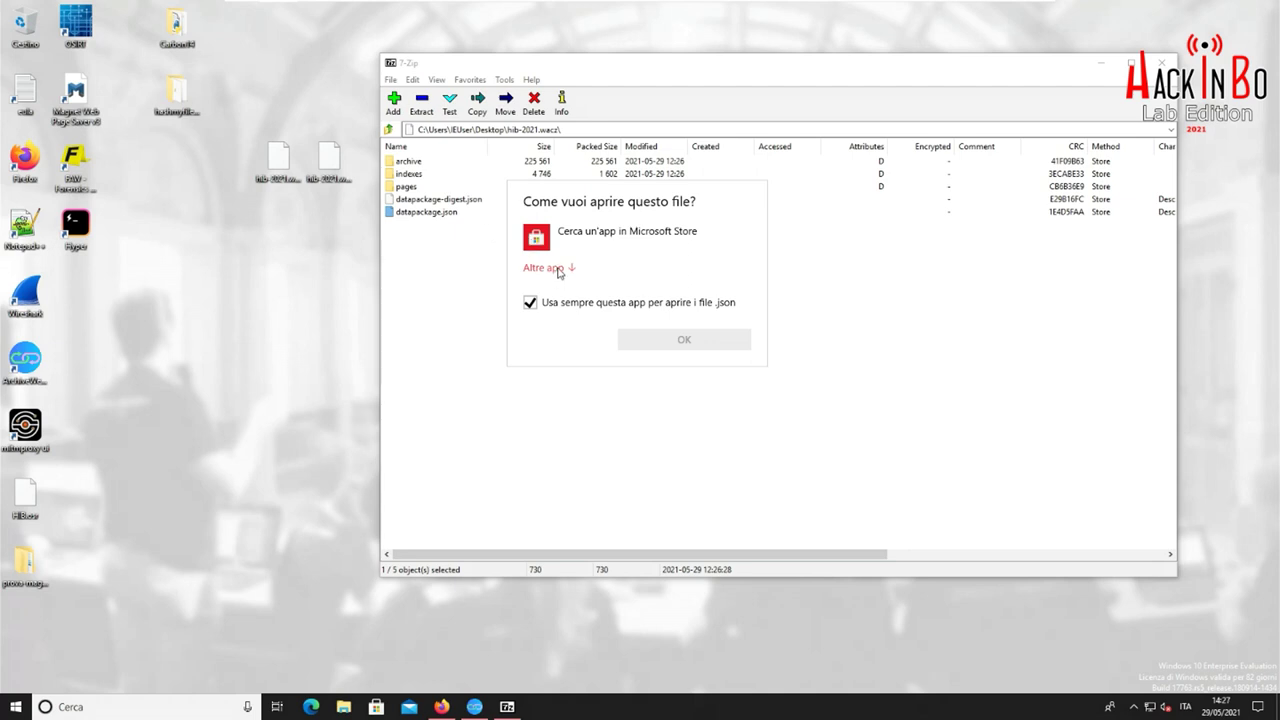
pyautogui.click(559, 269)
pyautogui.scroll(-2, 622, 300)
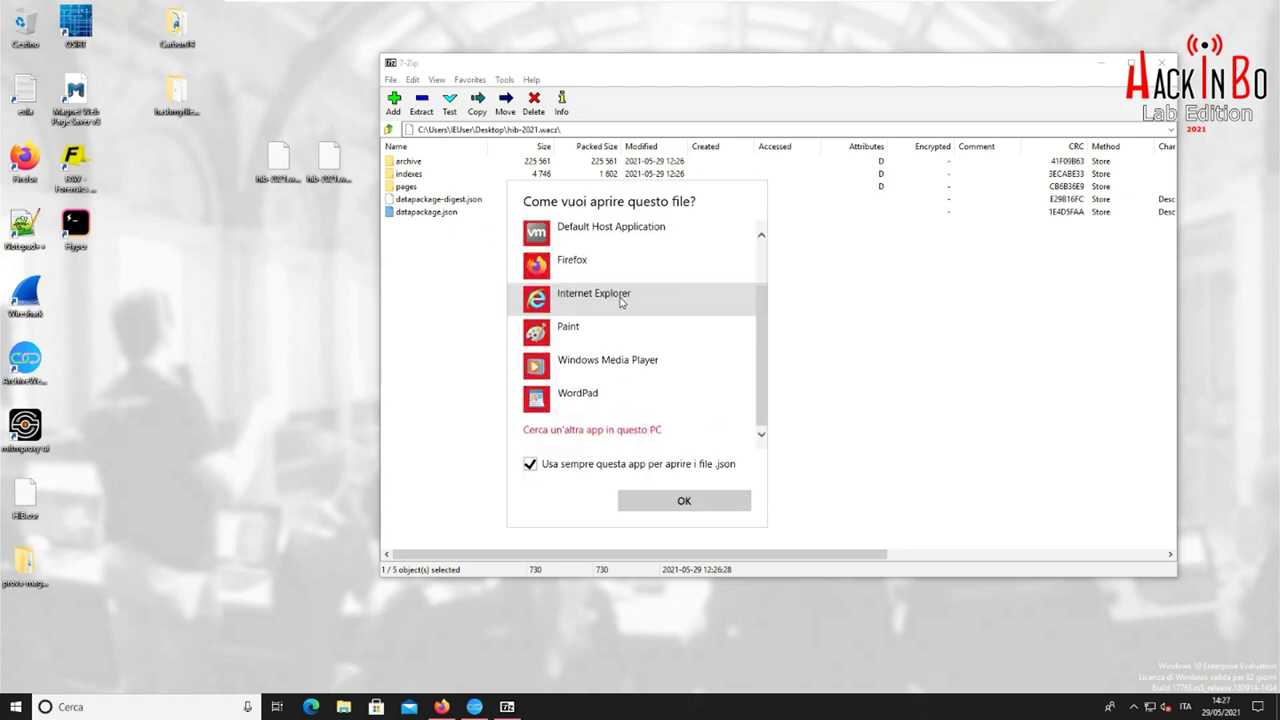
pyautogui.click(599, 432)
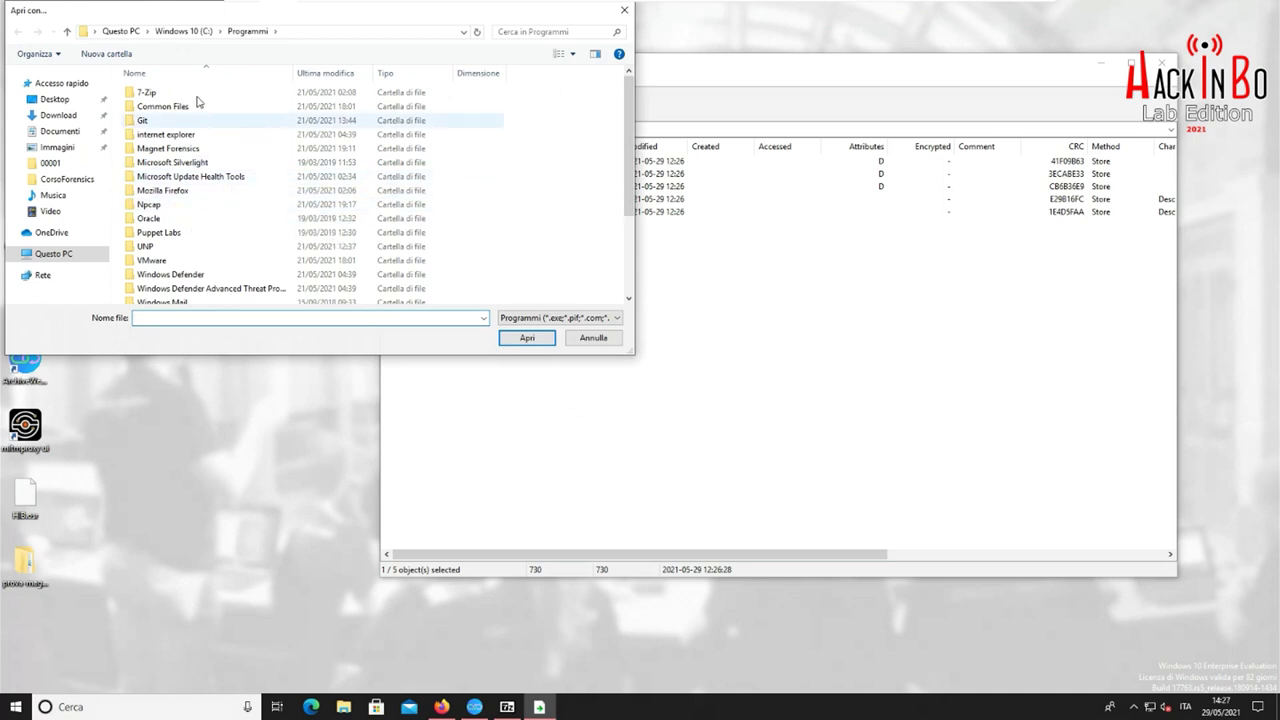
# Pick C:\Programmi (x86)\Notepad++\notepad++.exe as the program for datapackage.json
pyautogui.click(205, 31)
pyautogui.doubleClick(186, 120)
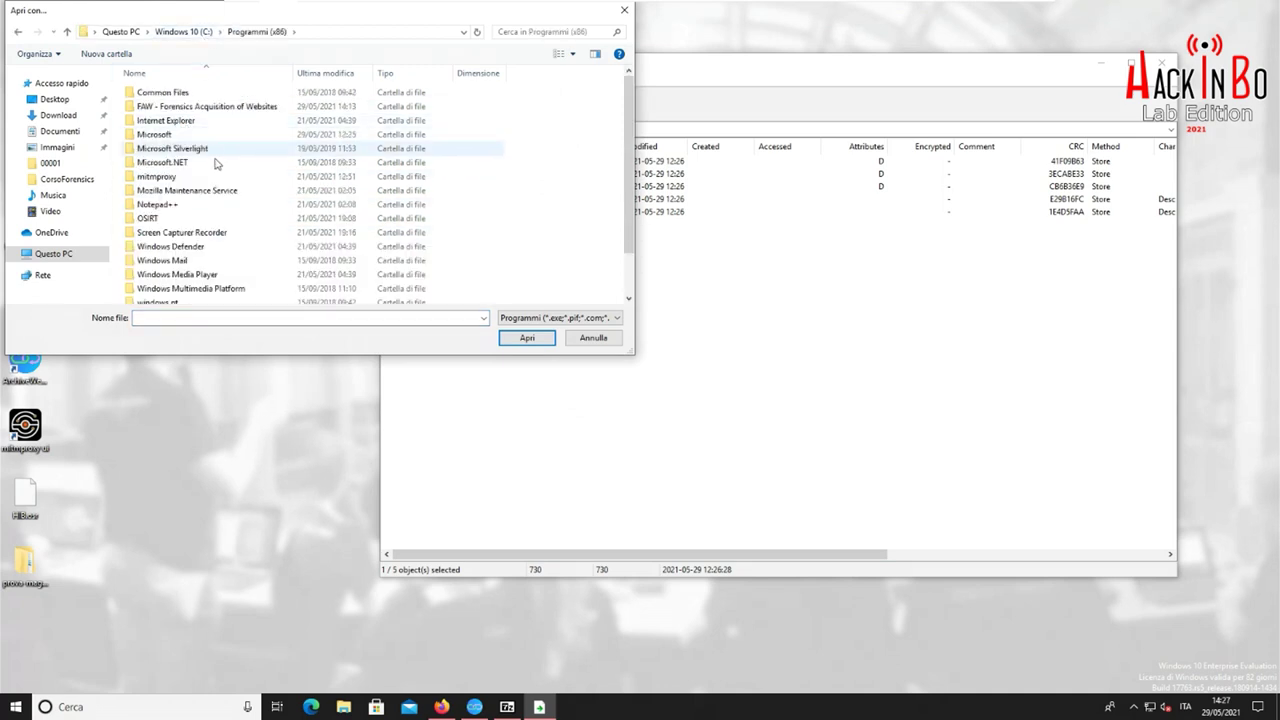
pyautogui.click(168, 206)
pyautogui.doubleClick(168, 206)
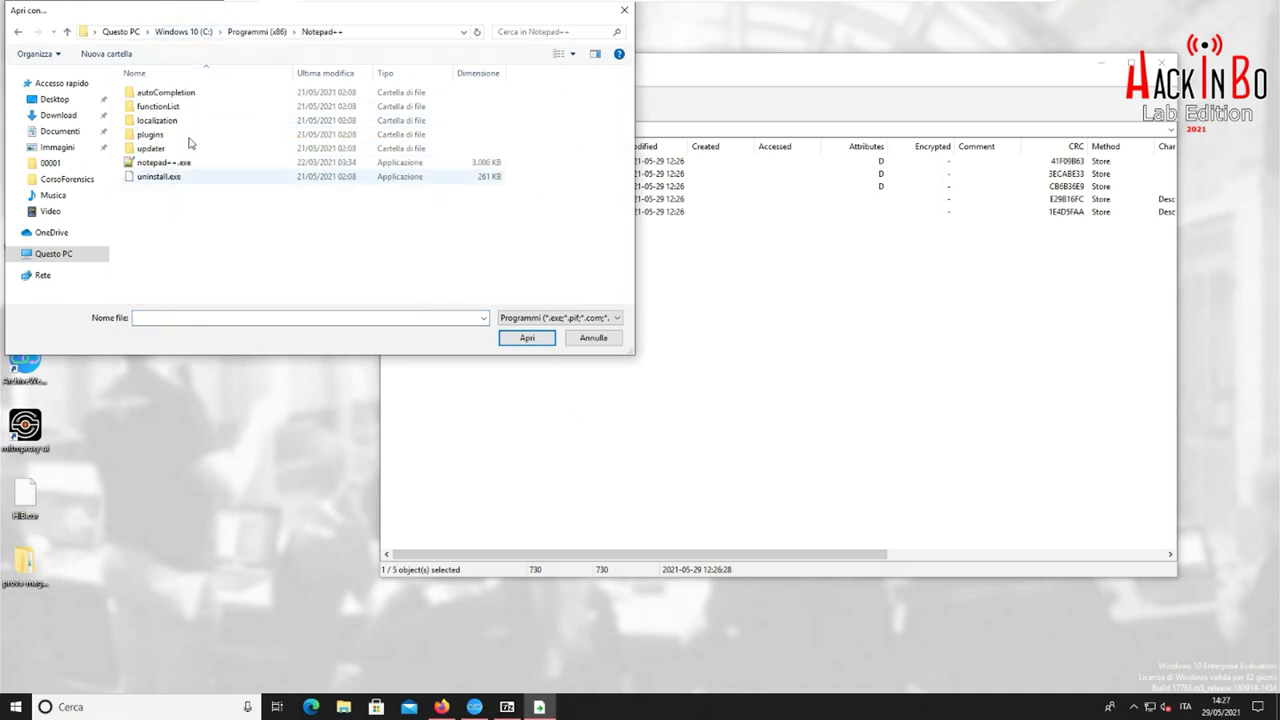
pyautogui.click(158, 163)
pyautogui.click(521, 338)
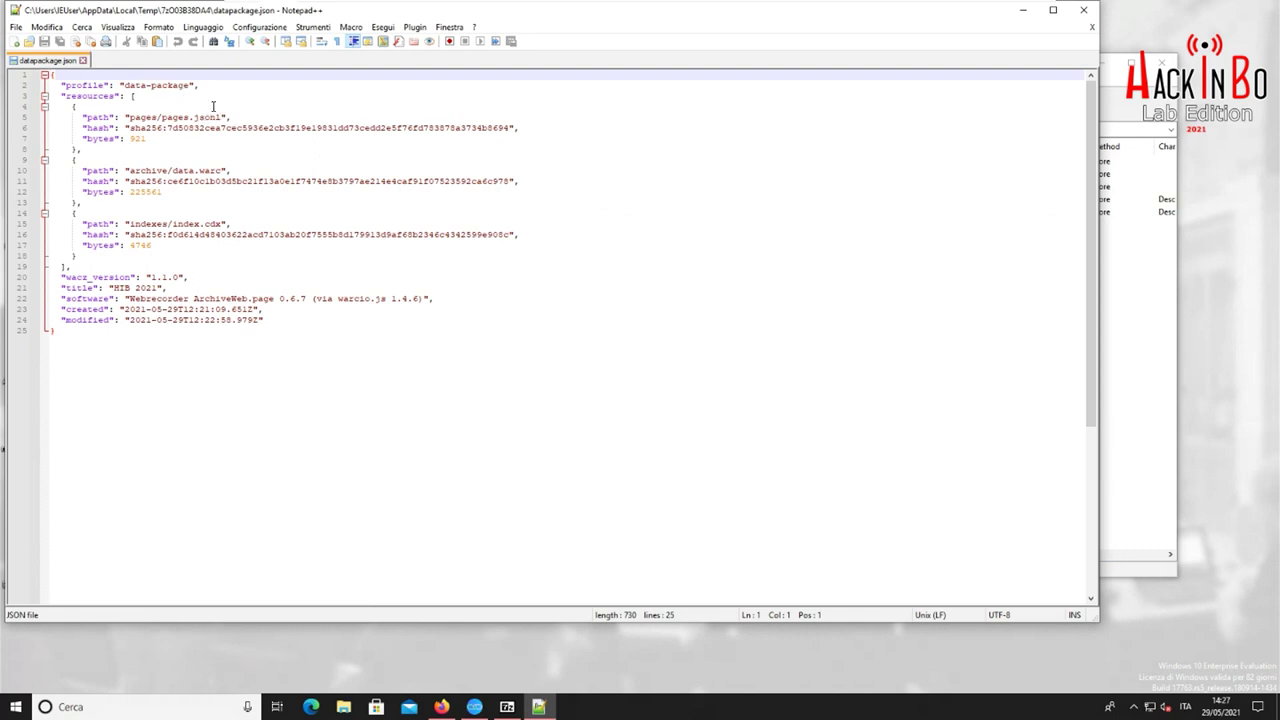
# Highlight the archive/data.warc path and metadata lines 20–24, then return to the 7-Zip listing
pyautogui.moveTo(224, 172); pyautogui.dragTo(124, 172)
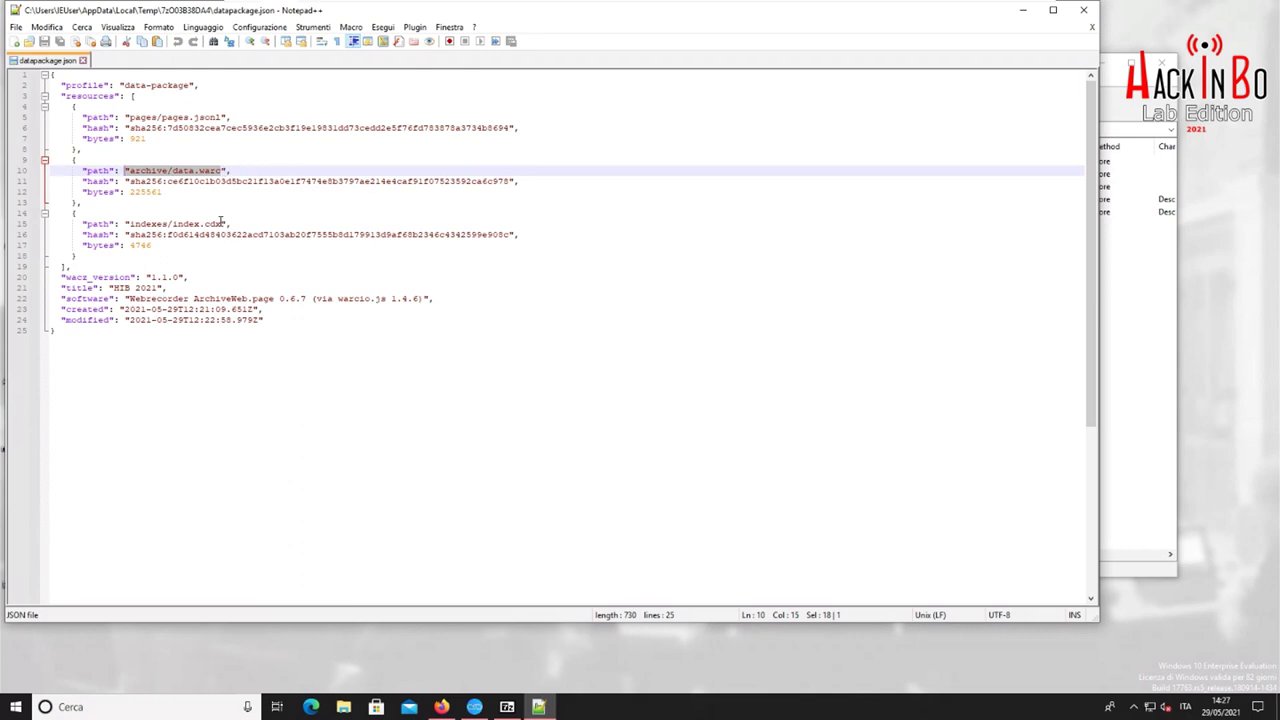
pyautogui.moveTo(67, 278); pyautogui.dragTo(272, 318)
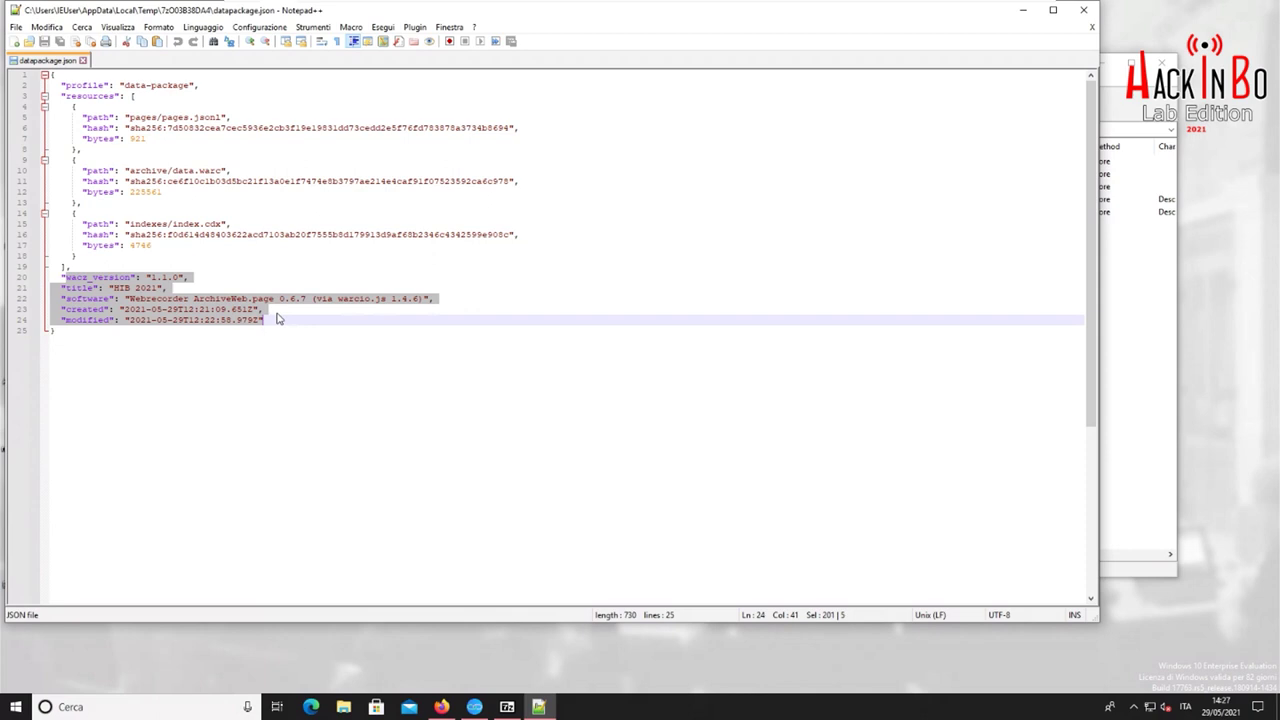
pyautogui.press('Up')
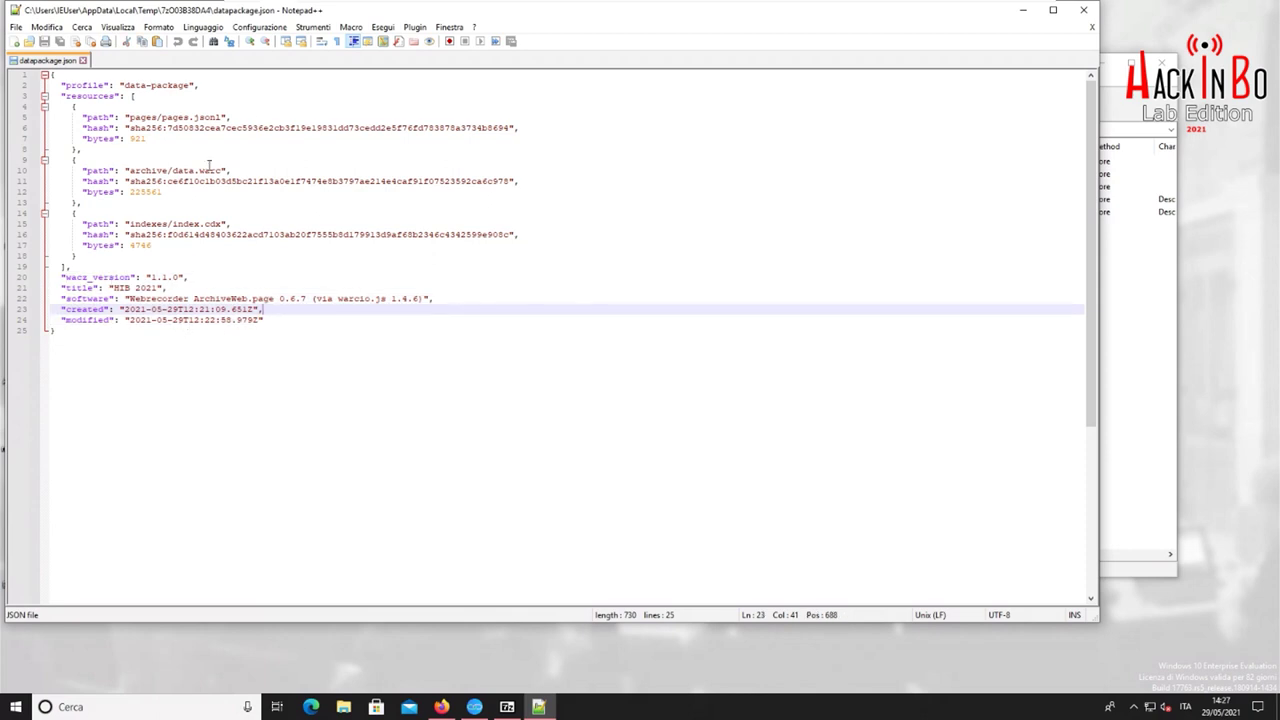
pyautogui.click(1107, 404)
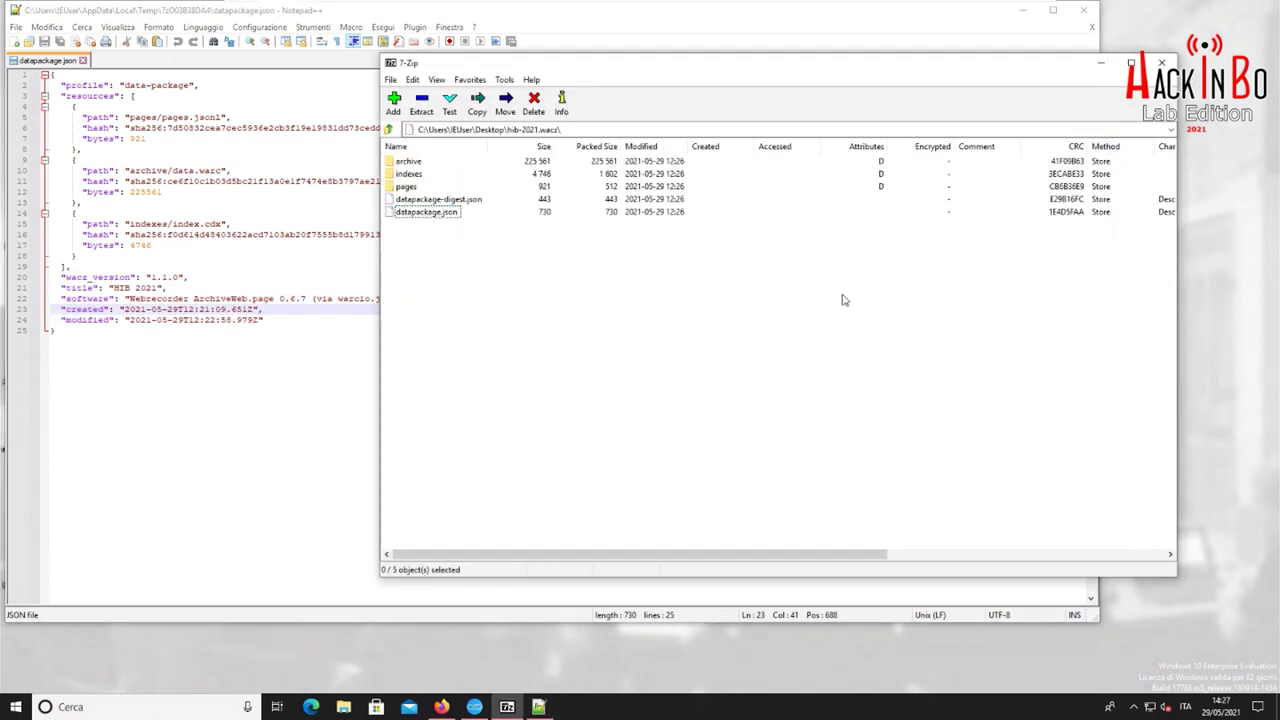
# Open the archive folder and then data.warc inside 7-Zip
pyautogui.doubleClick(409, 162)
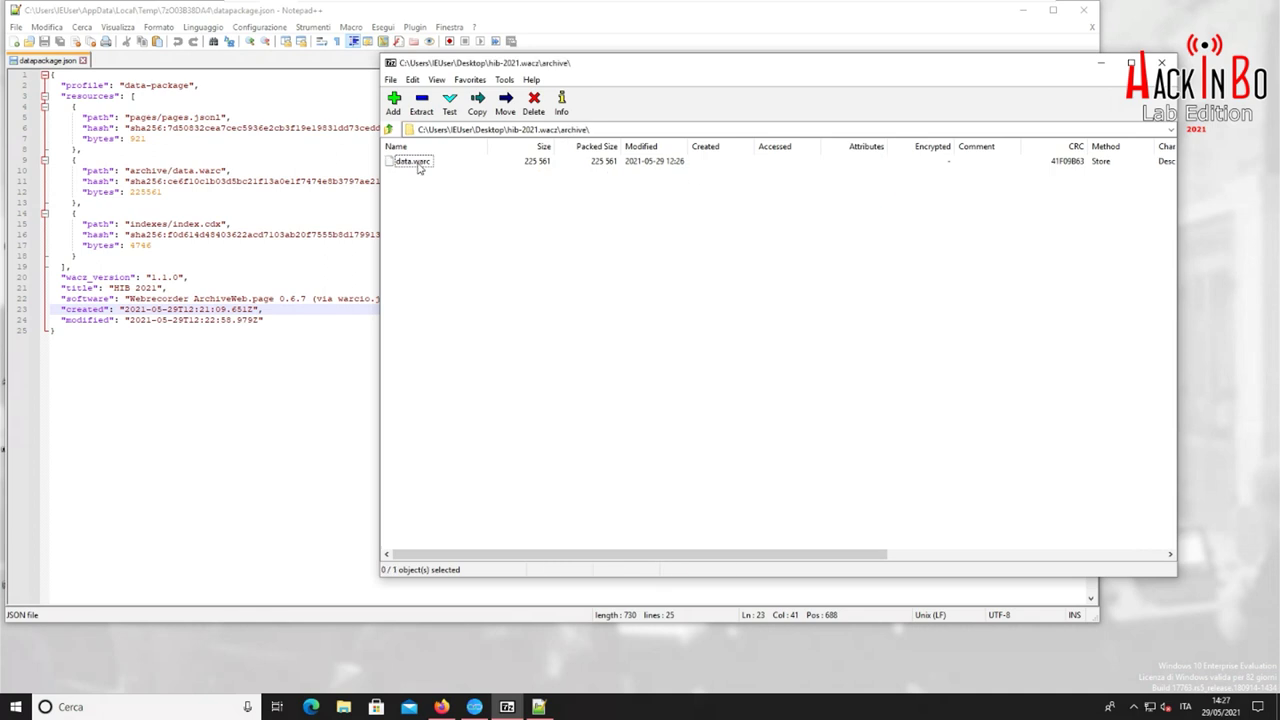
pyautogui.click(415, 162)
pyautogui.rightClick(419, 168)
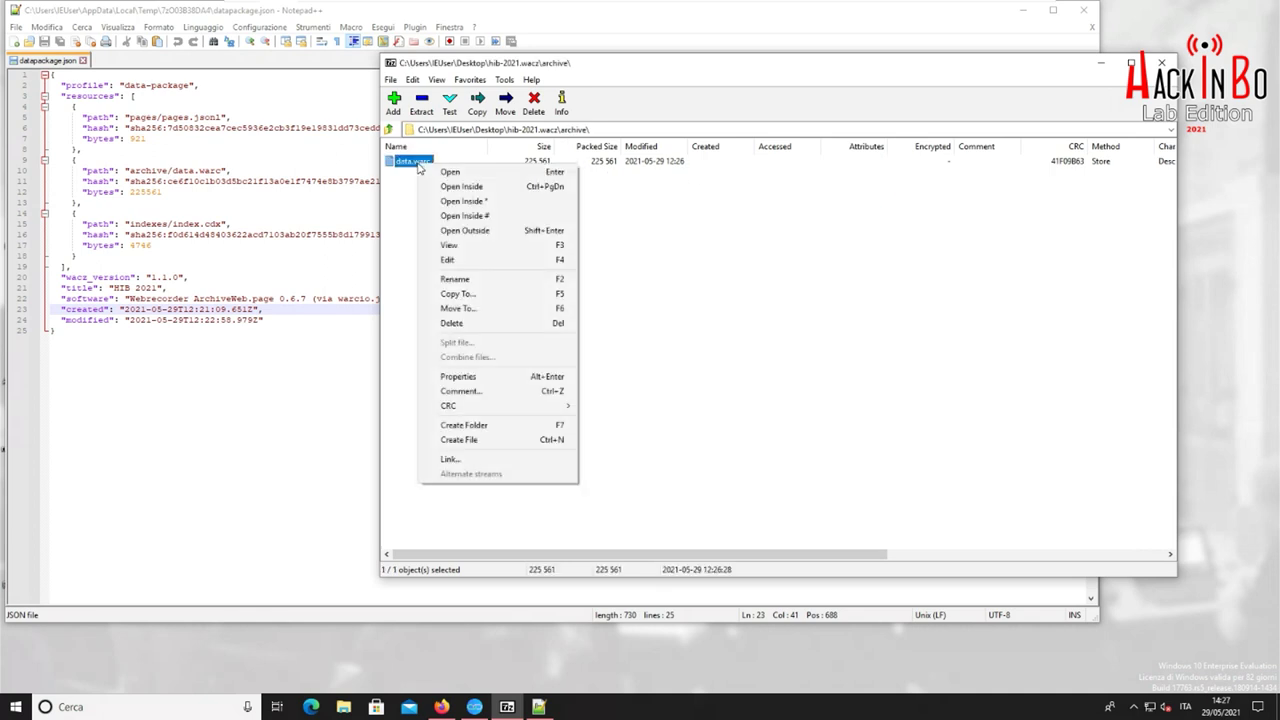
pyautogui.click(452, 172)
# Open the data file inside data.warc with Notepad++
pyautogui.click(404, 164)
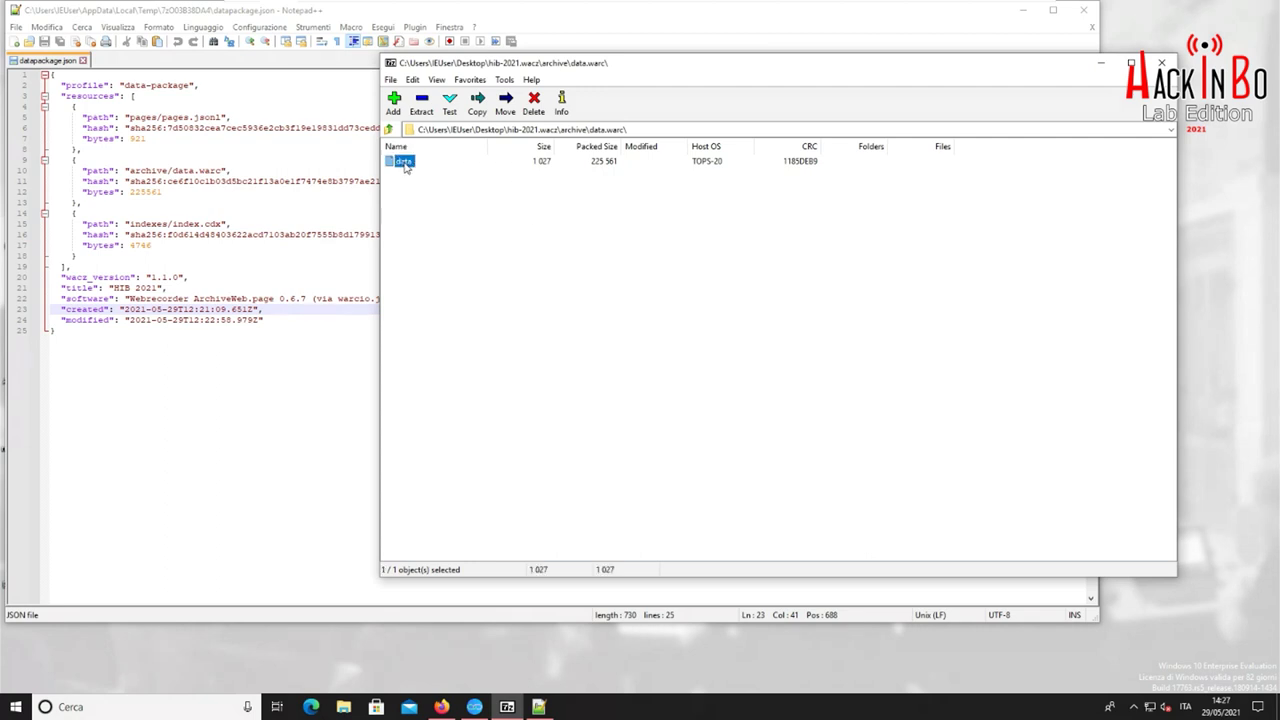
pyautogui.rightClick(407, 168)
pyautogui.click(426, 174)
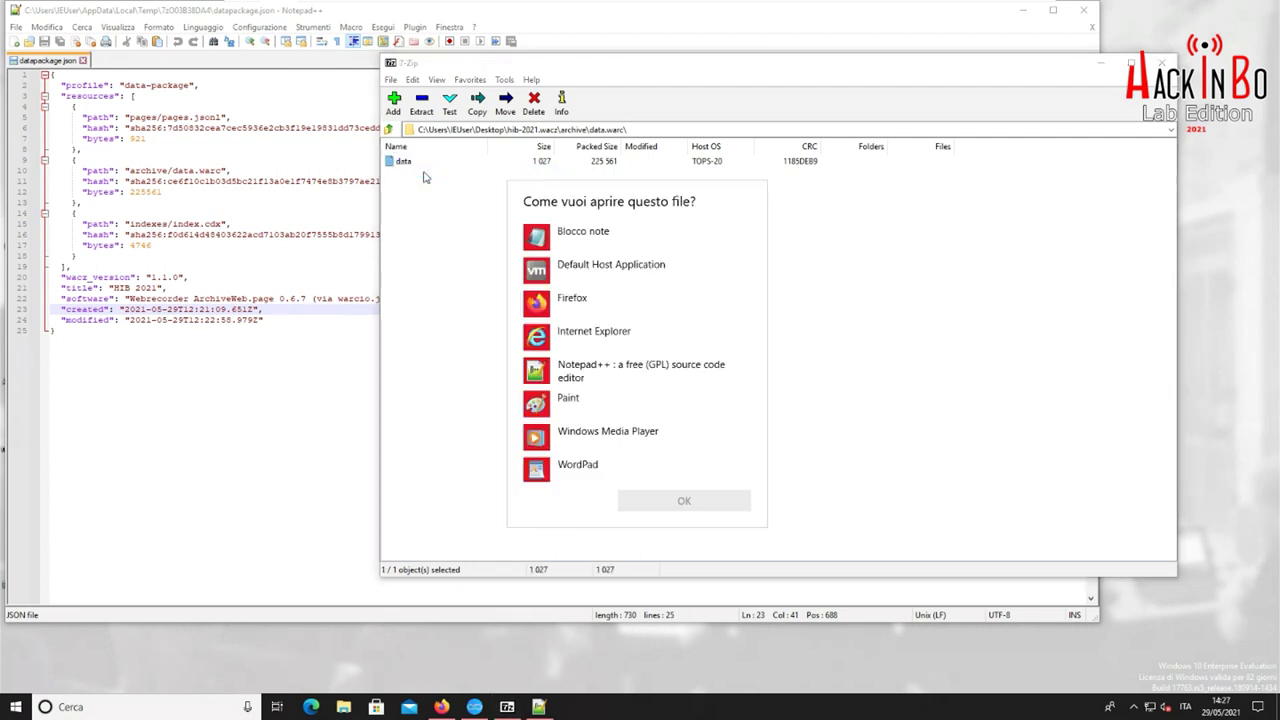
pyautogui.click(622, 376)
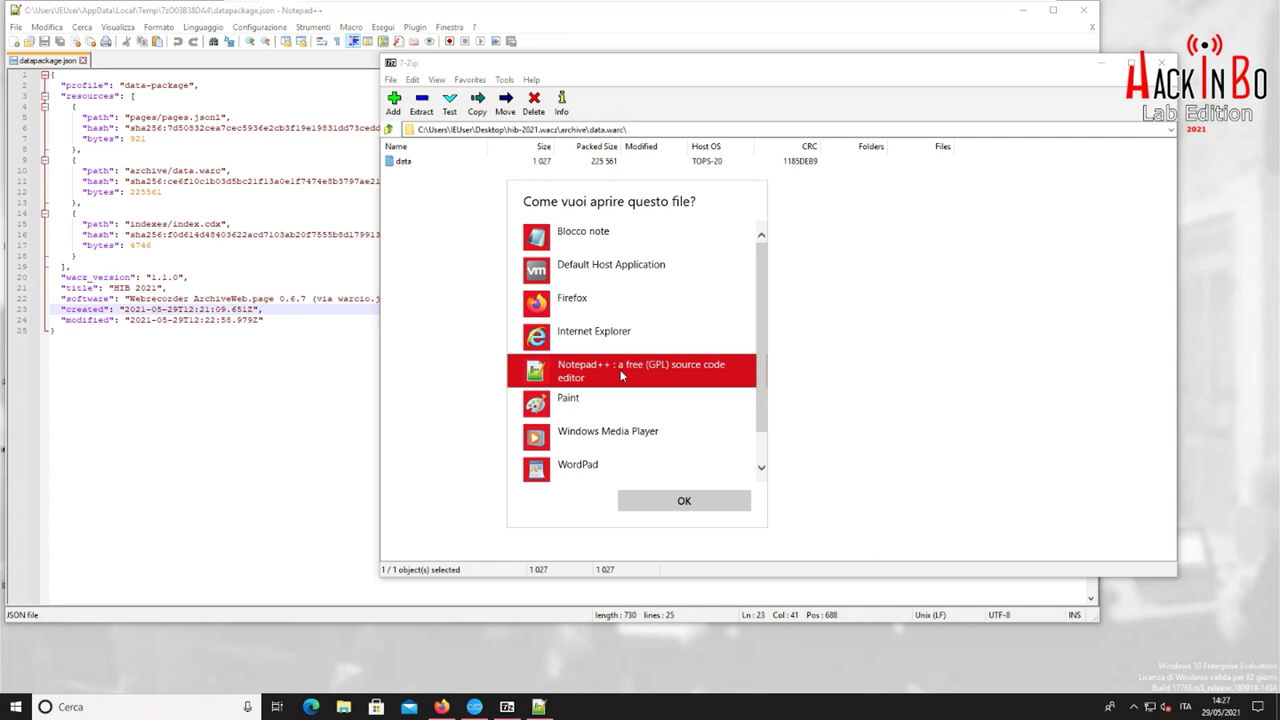
pyautogui.click(684, 501)
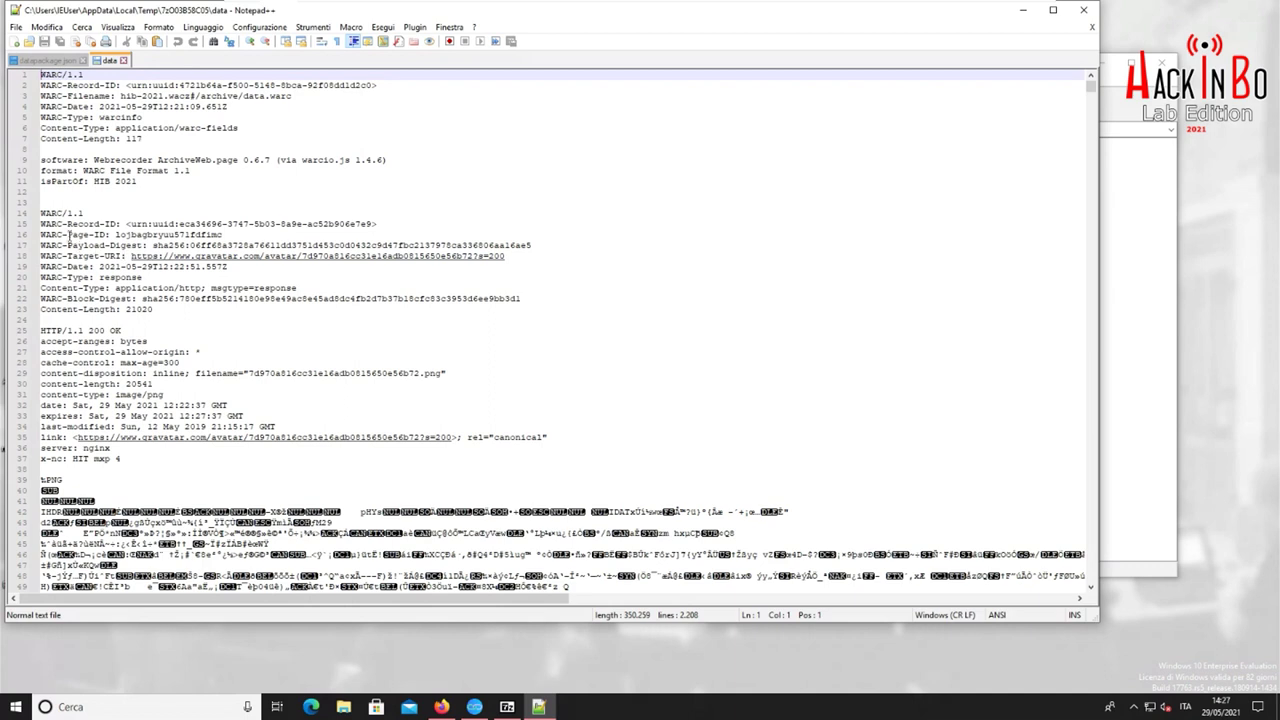
# Highlight WARC-Target-URI, WARC-Date, the response type and HTTP header lines 25–37
pyautogui.moveTo(68, 258); pyautogui.dragTo(121, 258)
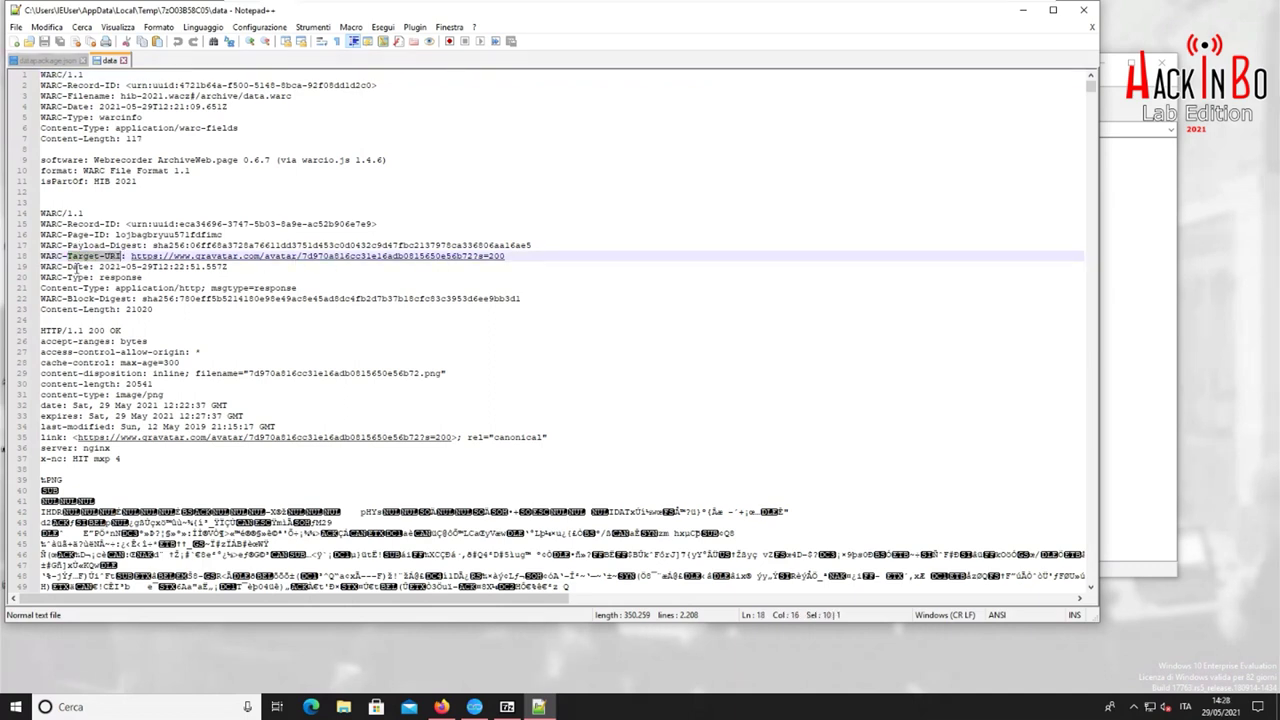
pyautogui.moveTo(68, 267); pyautogui.dragTo(201, 267)
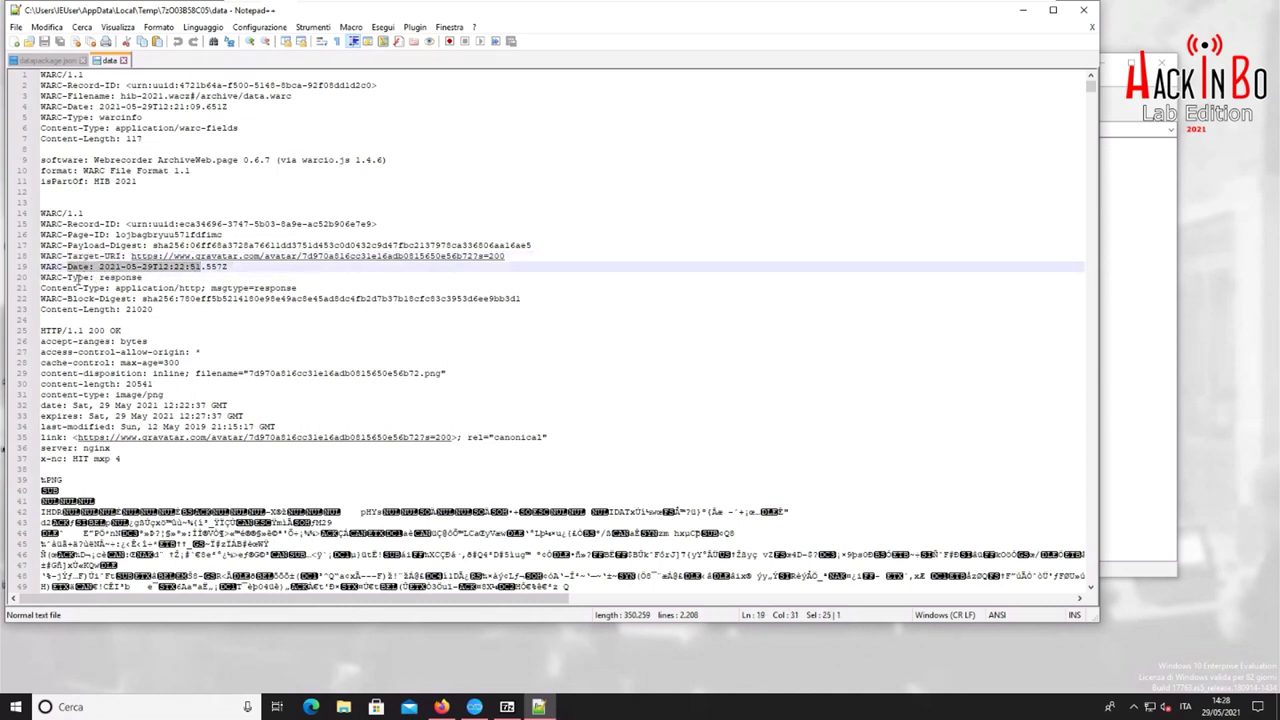
pyautogui.doubleClick(134, 278)
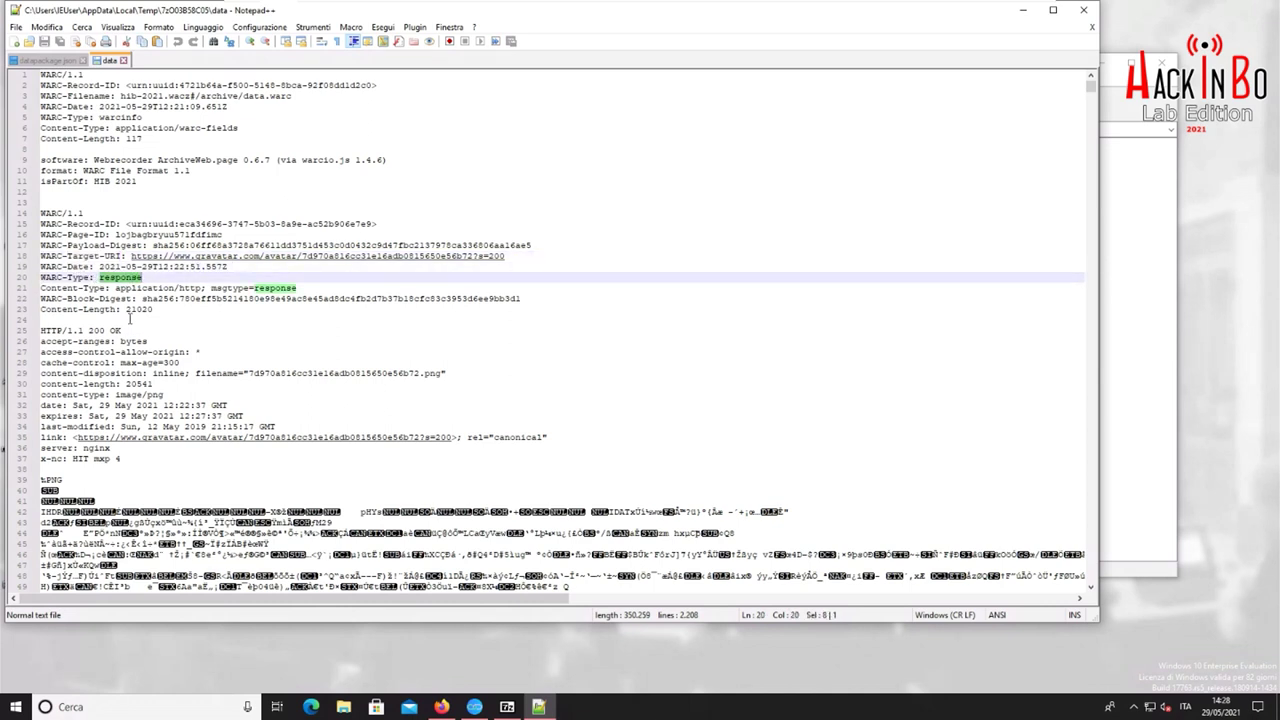
pyautogui.moveTo(43, 334); pyautogui.dragTo(133, 462)
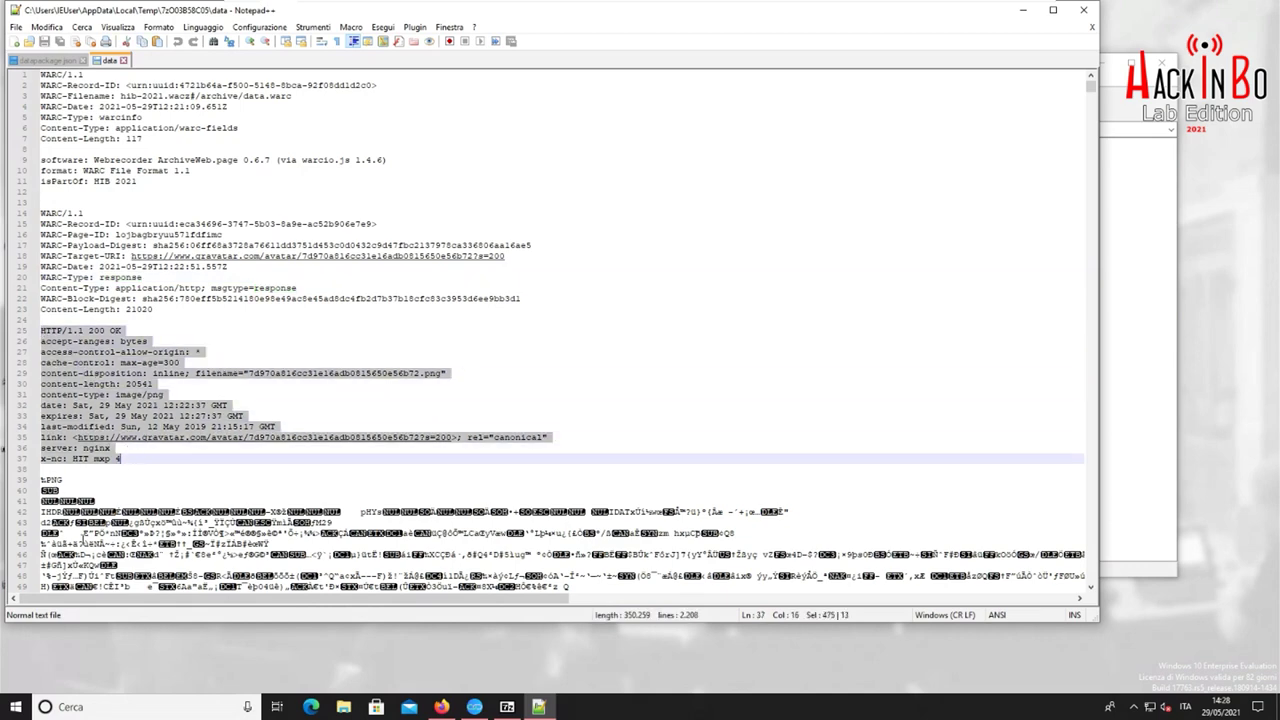
pyautogui.scroll(-1, 102, 483)
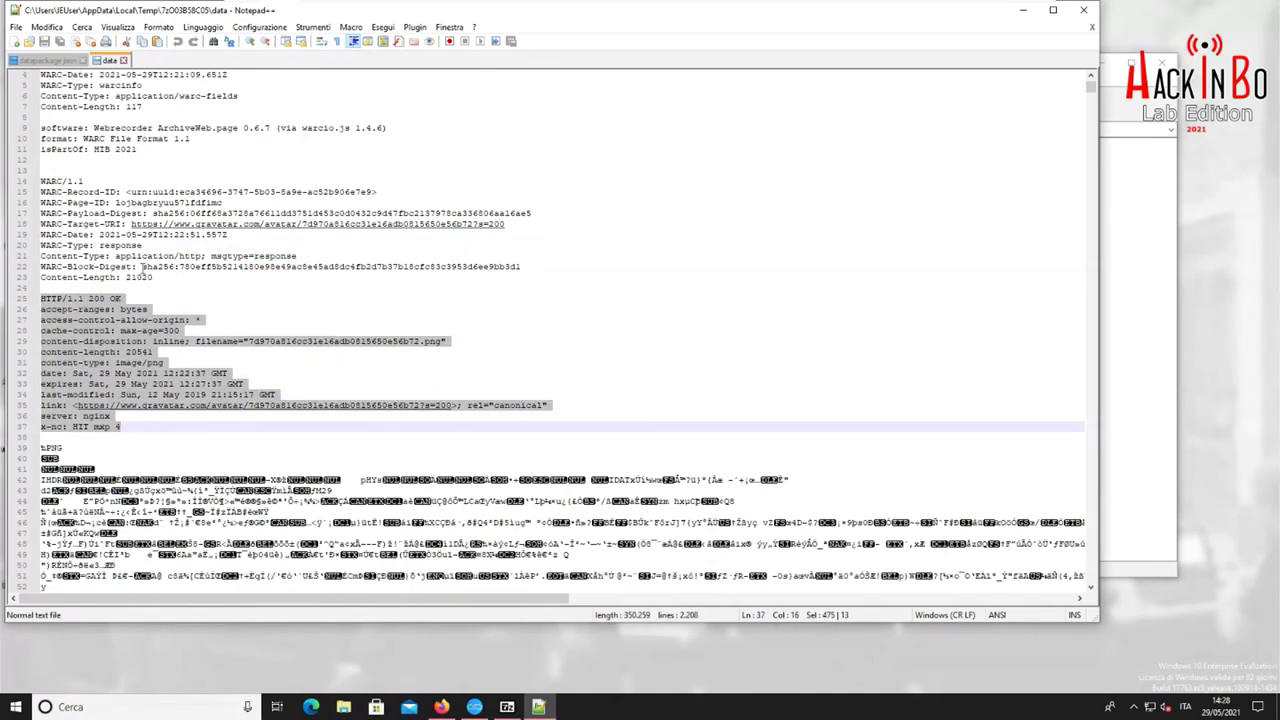
pyautogui.scroll(-3, 196, 336)
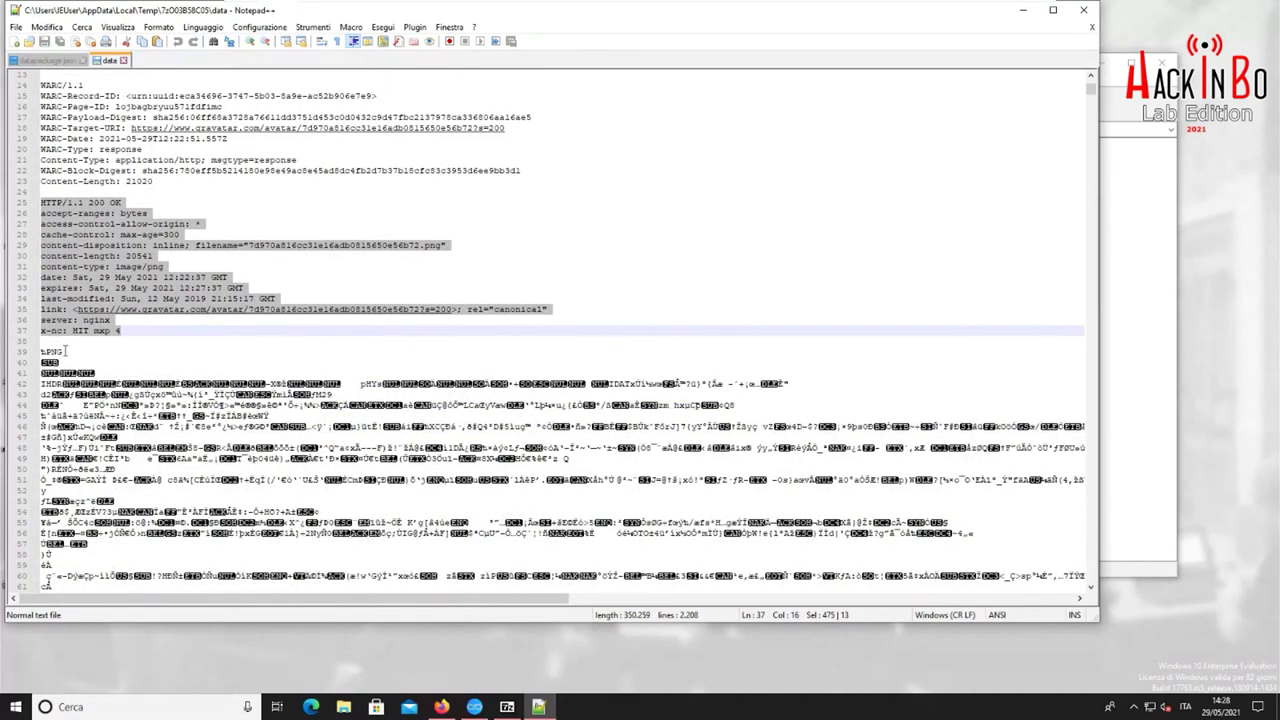
pyautogui.click(82, 340)
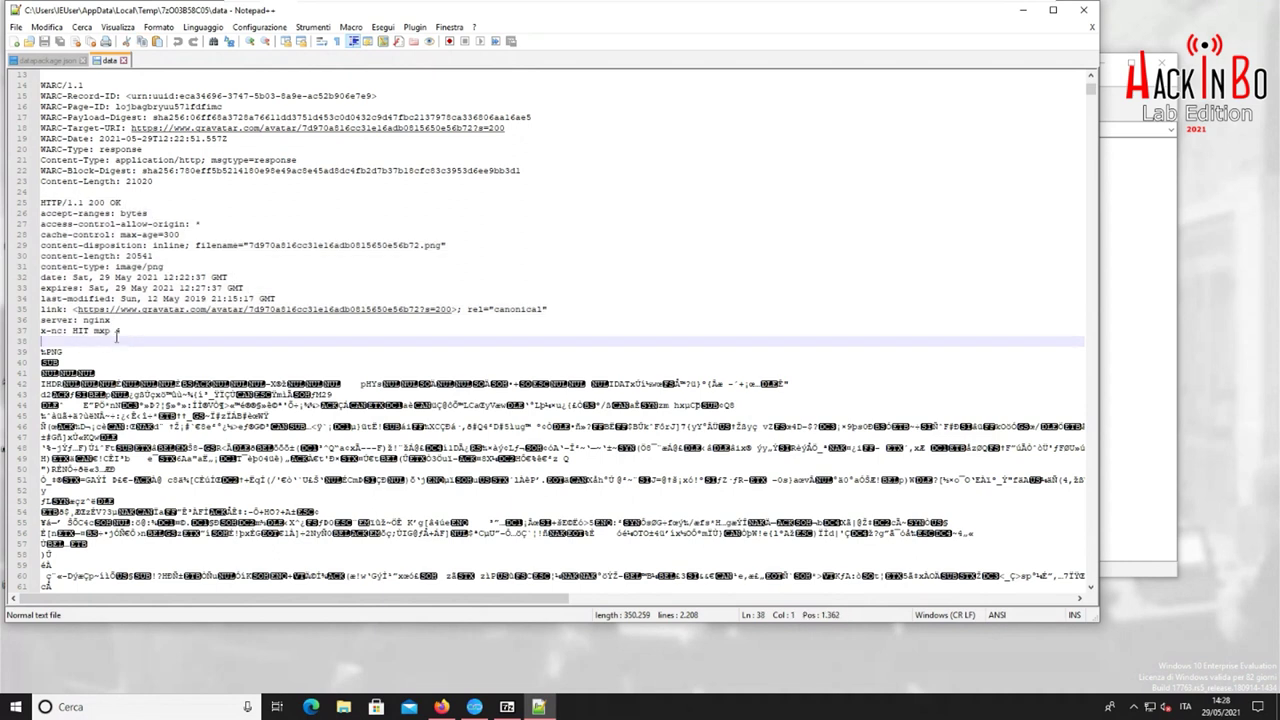